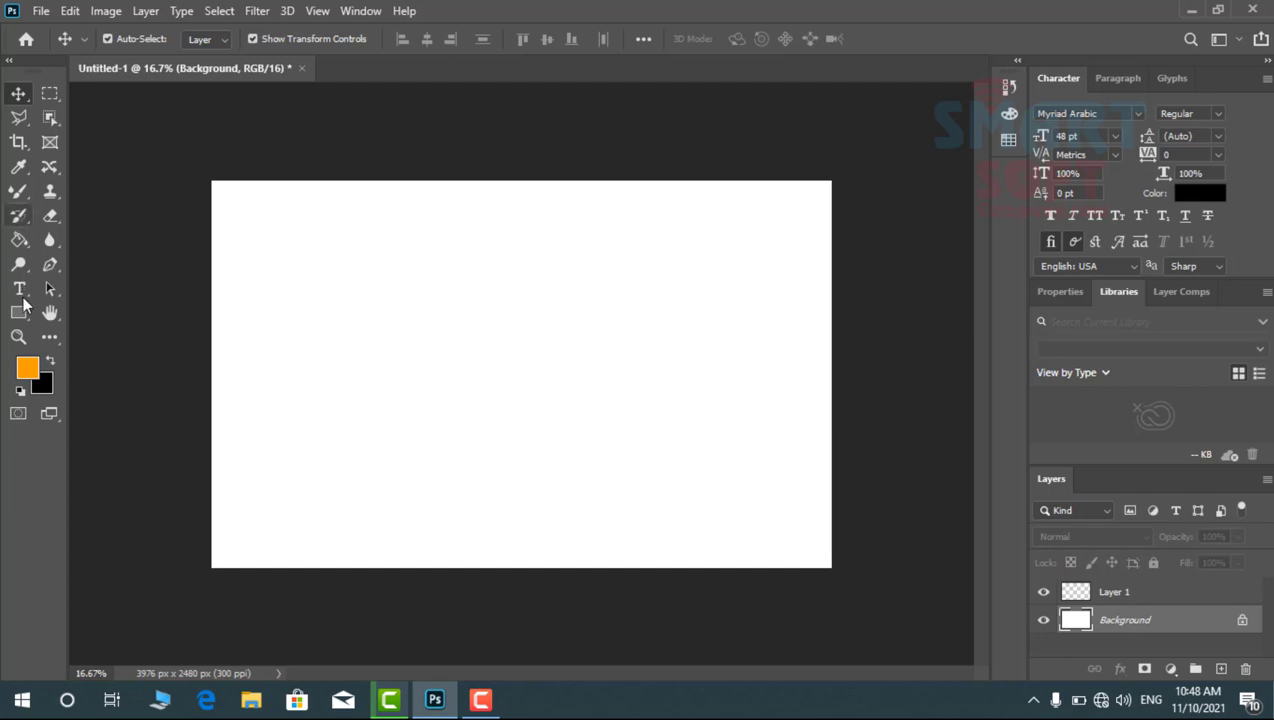
# Show the document rulers and activate the Pen tool in Shape mode
pyautogui.click(22, 315)
pyautogui.click(18, 240)
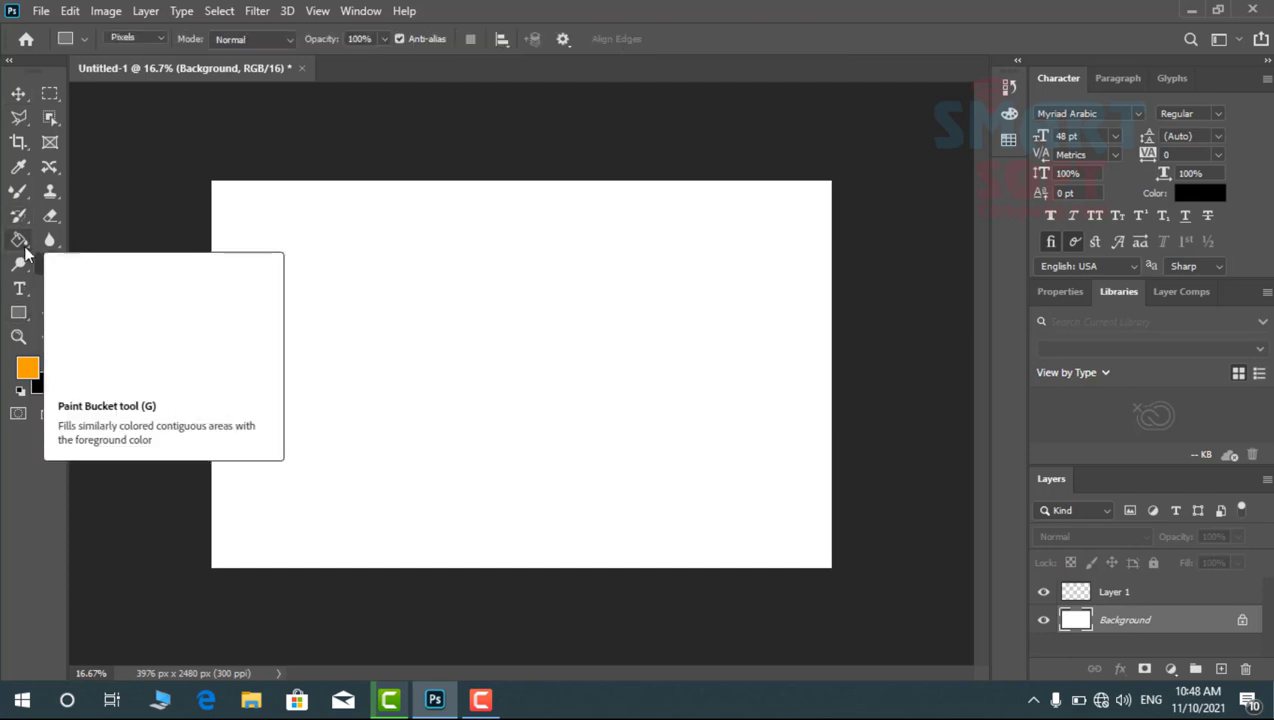
pyautogui.press('p')
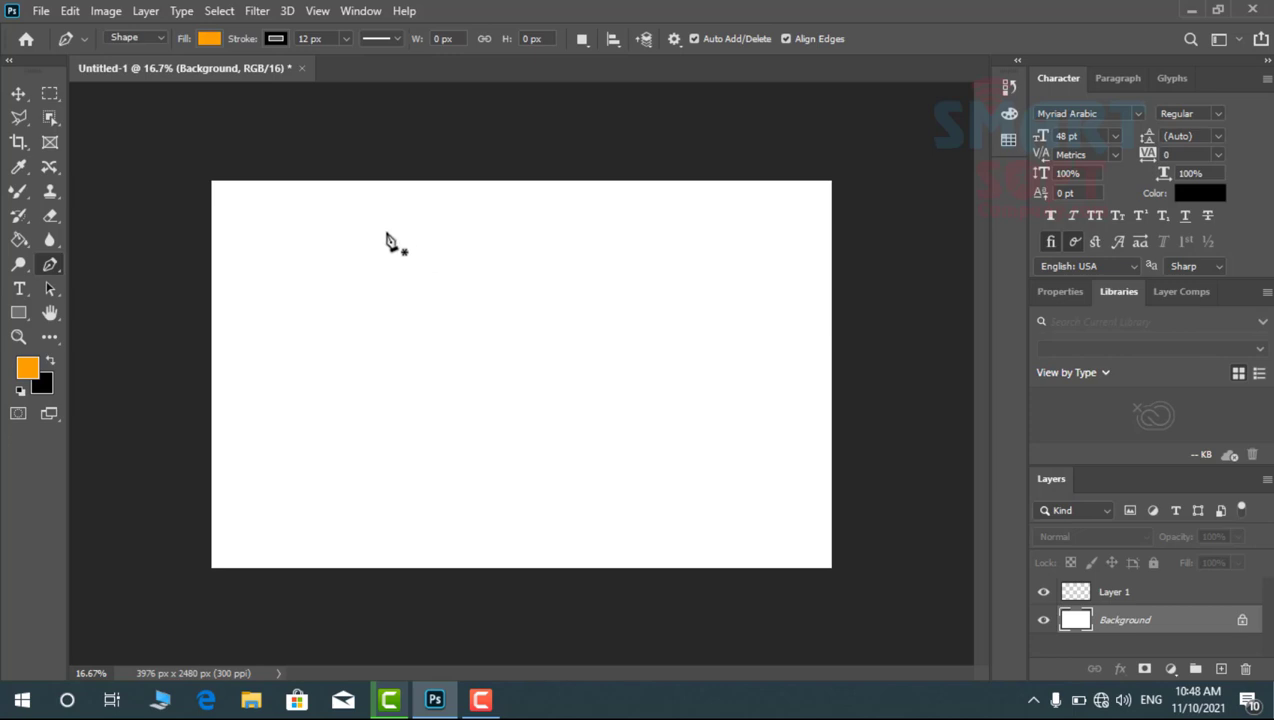
pyautogui.hotkey('ctrl', 'r')
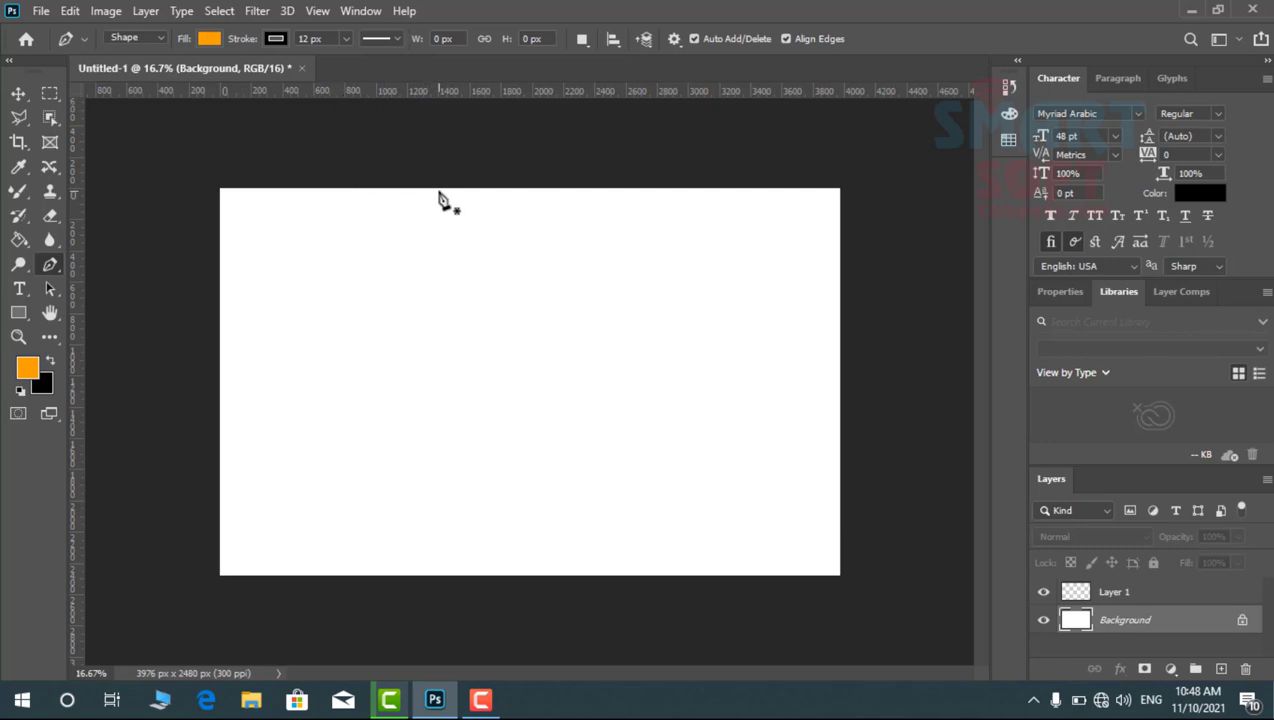
# Draw a closed orange shape with a 45° diagonal edge covering the canvas's right part, about 3124 by 2528 px
pyautogui.click(353, 189)
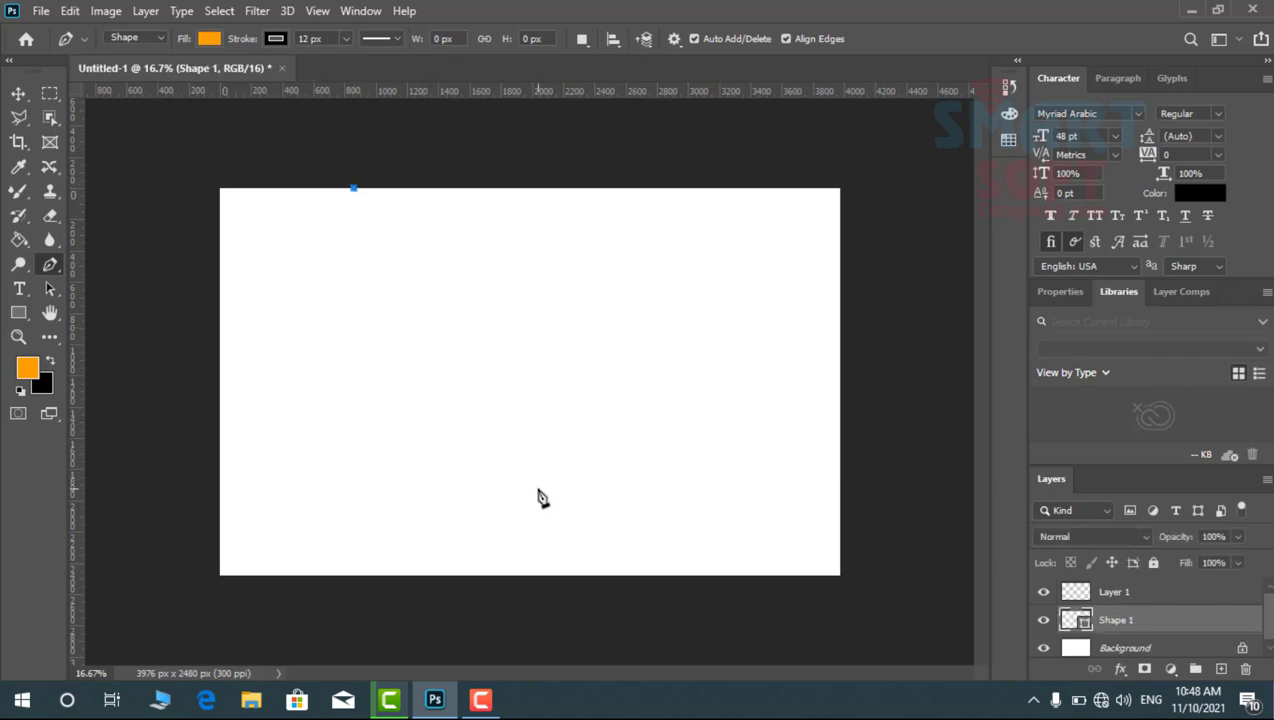
pyautogui.keyDown('shift'); pyautogui.click(624, 587); pyautogui.keyUp('shift')
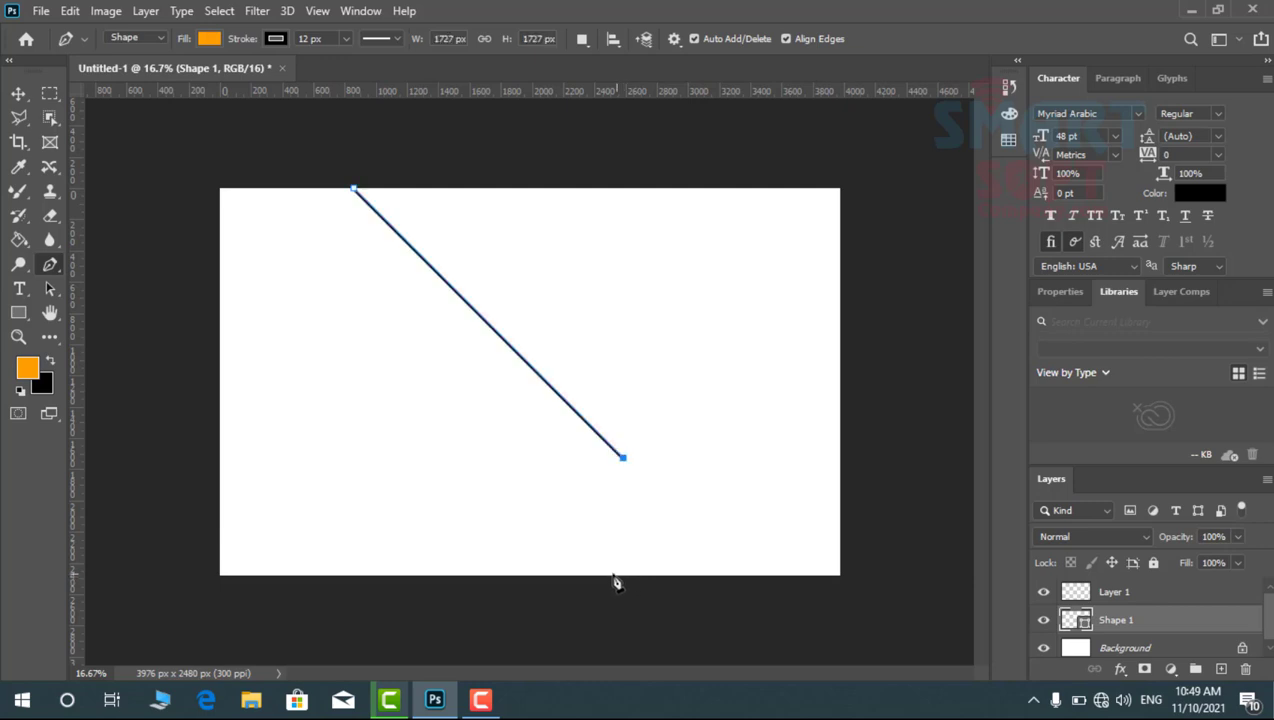
pyautogui.keyDown('shift'); pyautogui.click(745, 580); pyautogui.keyUp('shift')
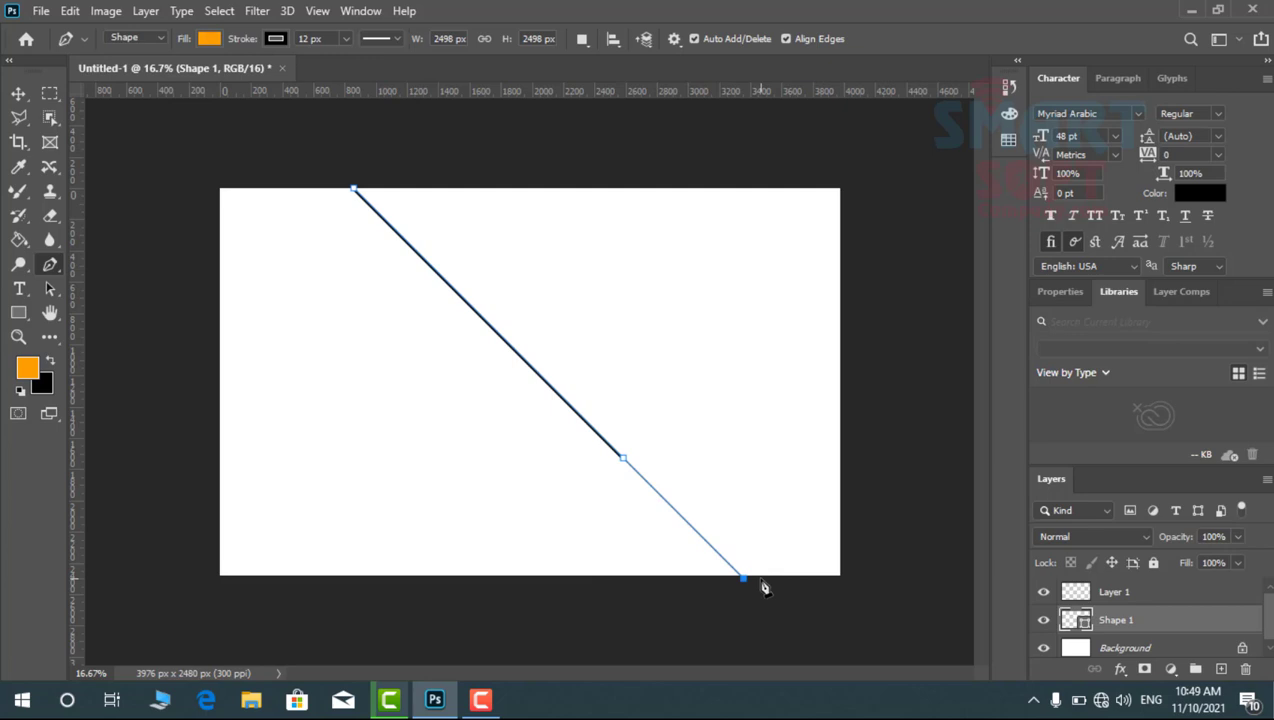
pyautogui.click(840, 578)
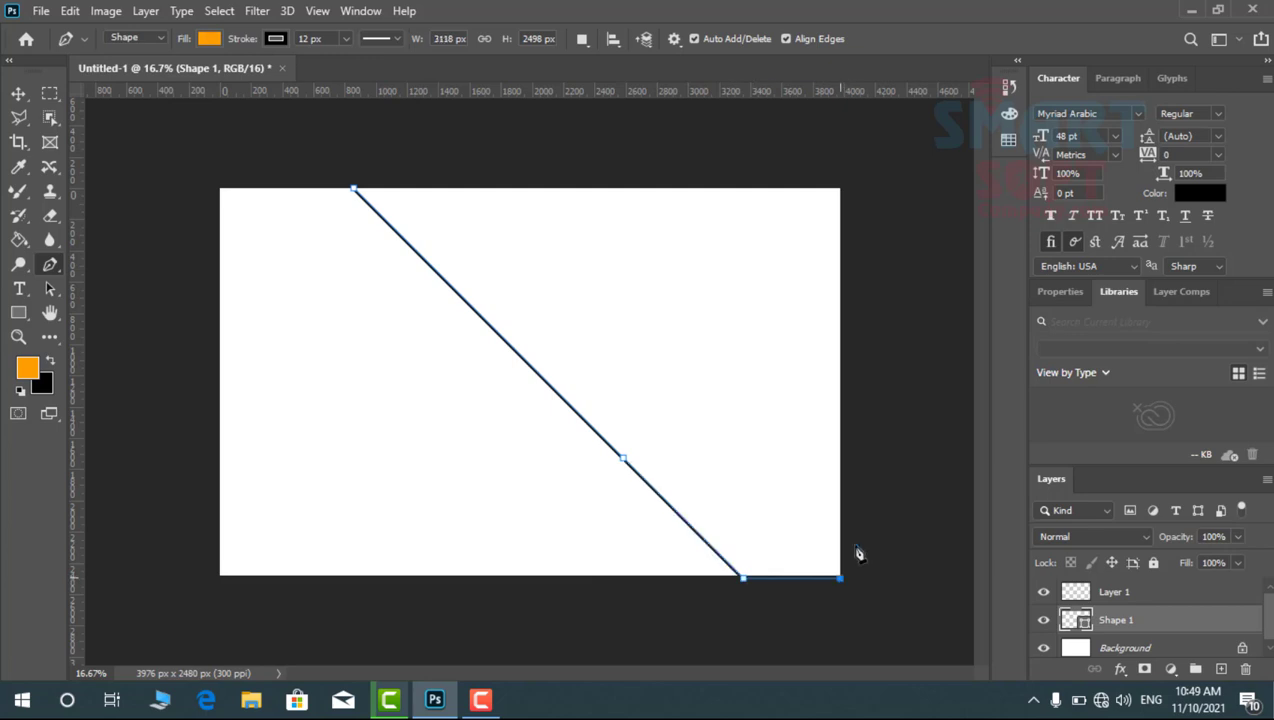
pyautogui.click(840, 183)
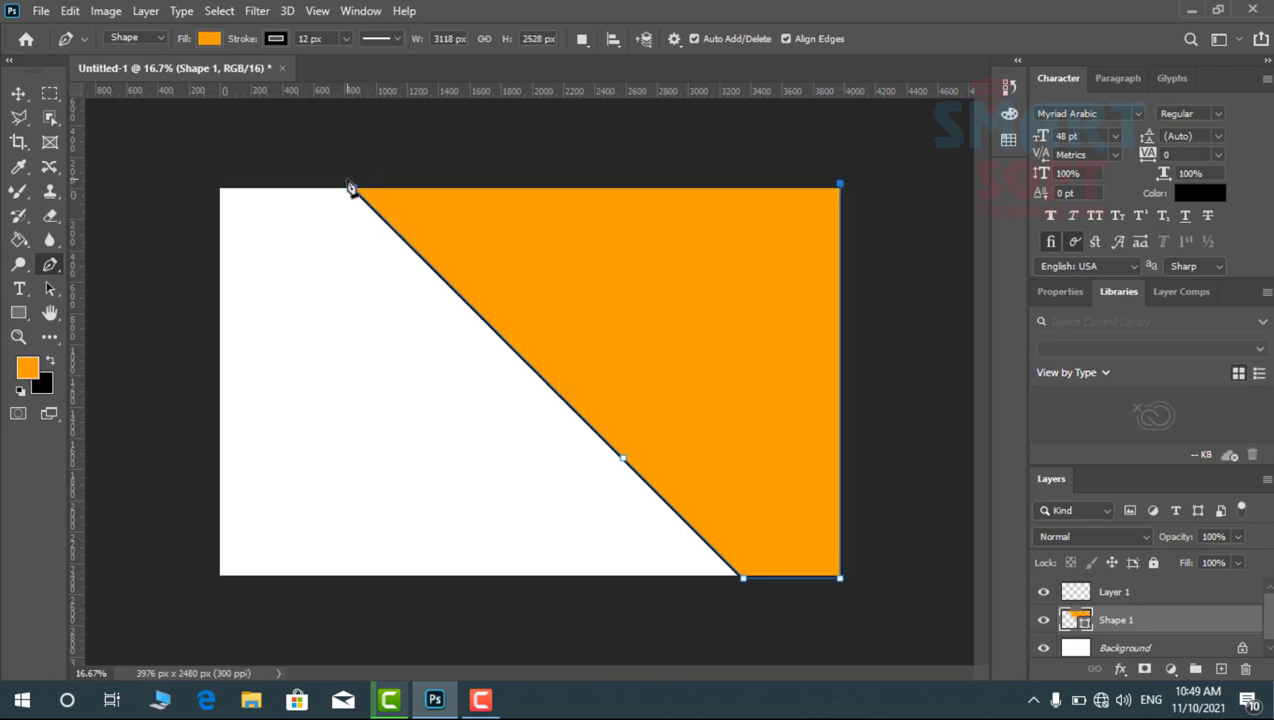
pyautogui.click(354, 187)
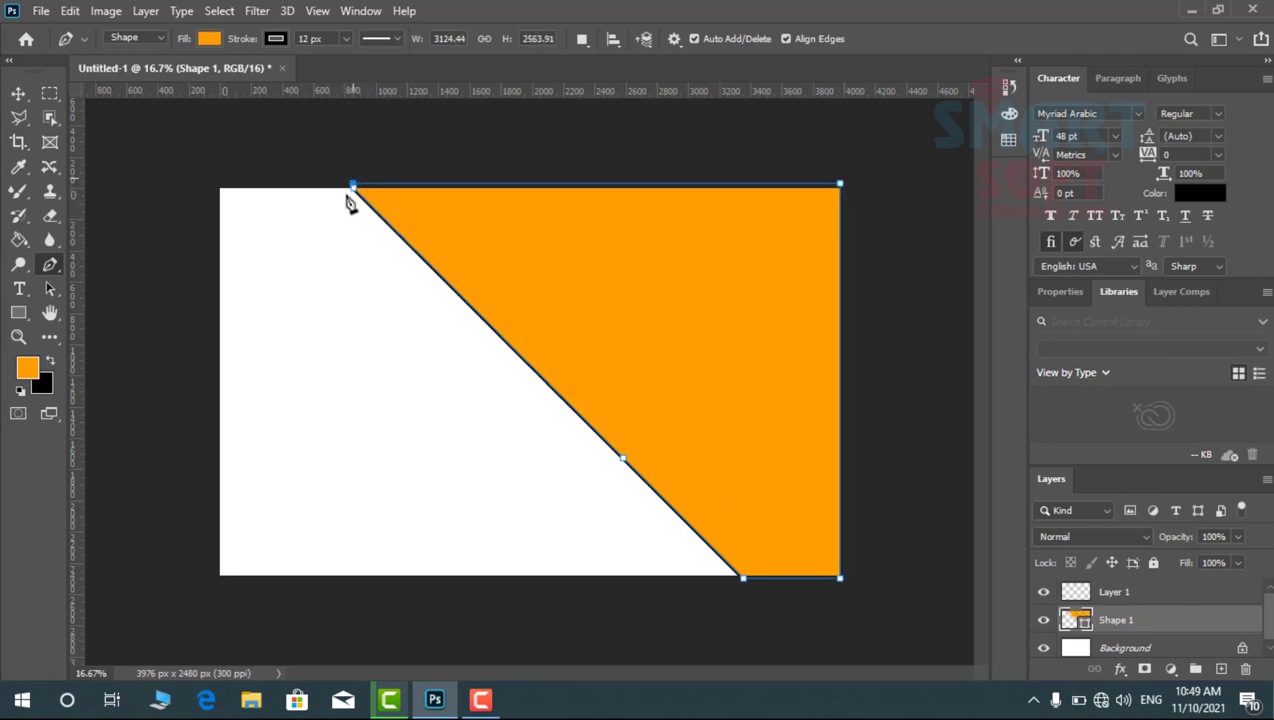
pyautogui.press('Return')
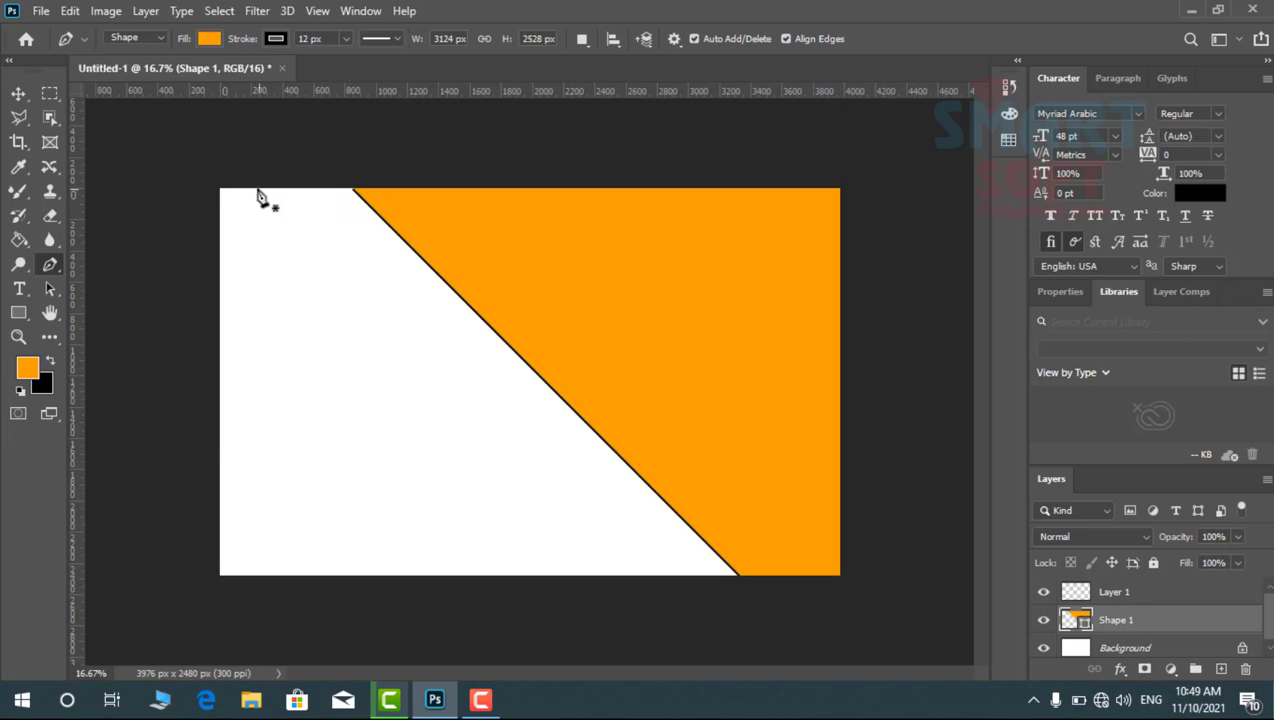
# Remove the black stroke from the orange diagonal shape
pyautogui.click(22, 94)
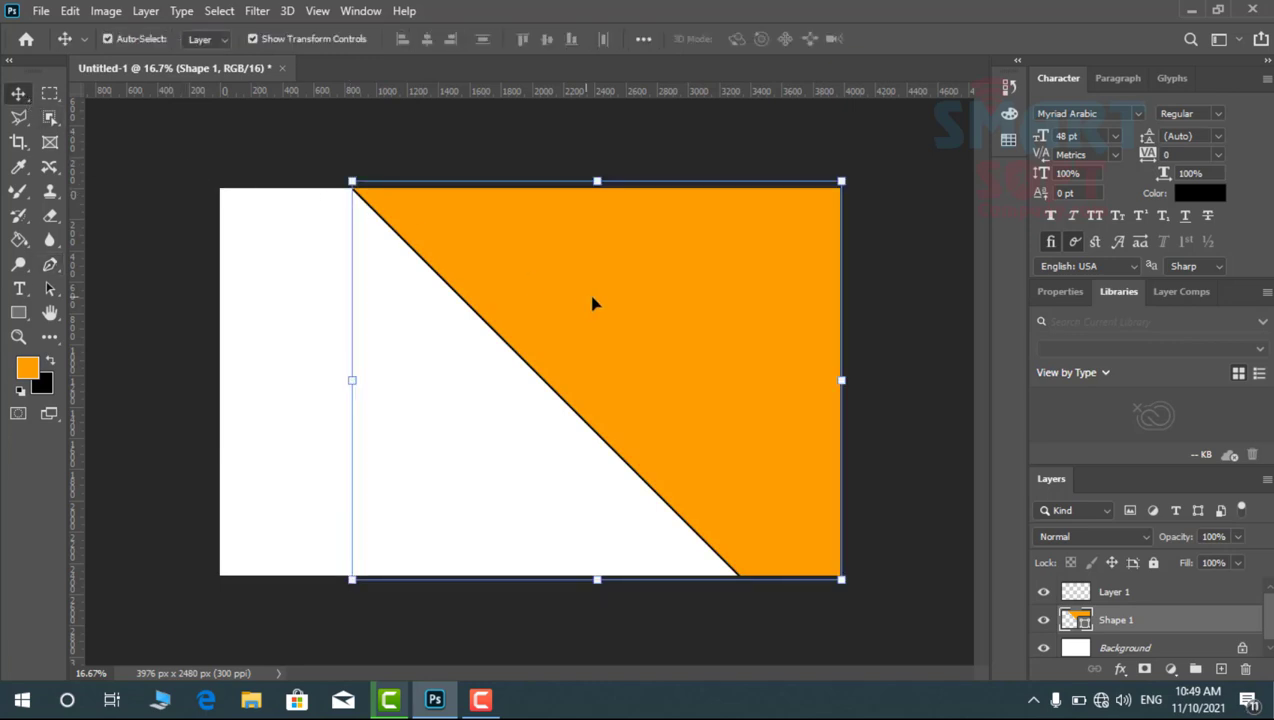
pyautogui.click(19, 310)
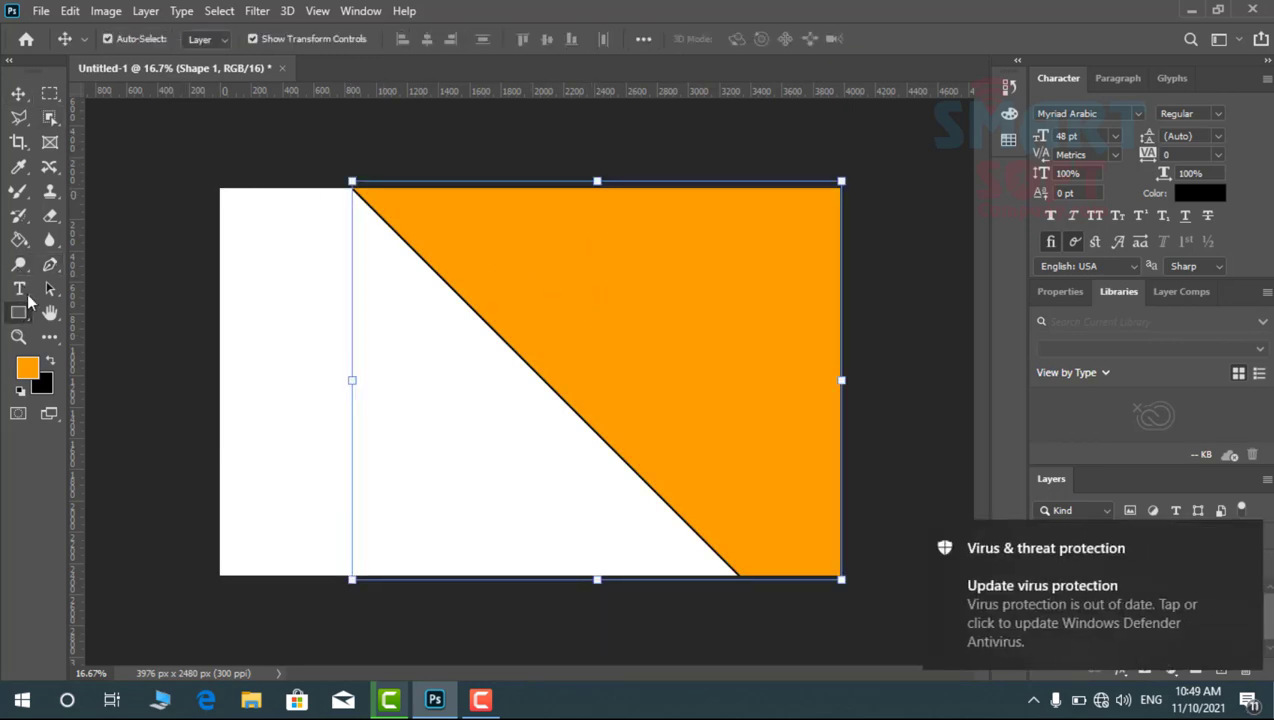
pyautogui.press('p')
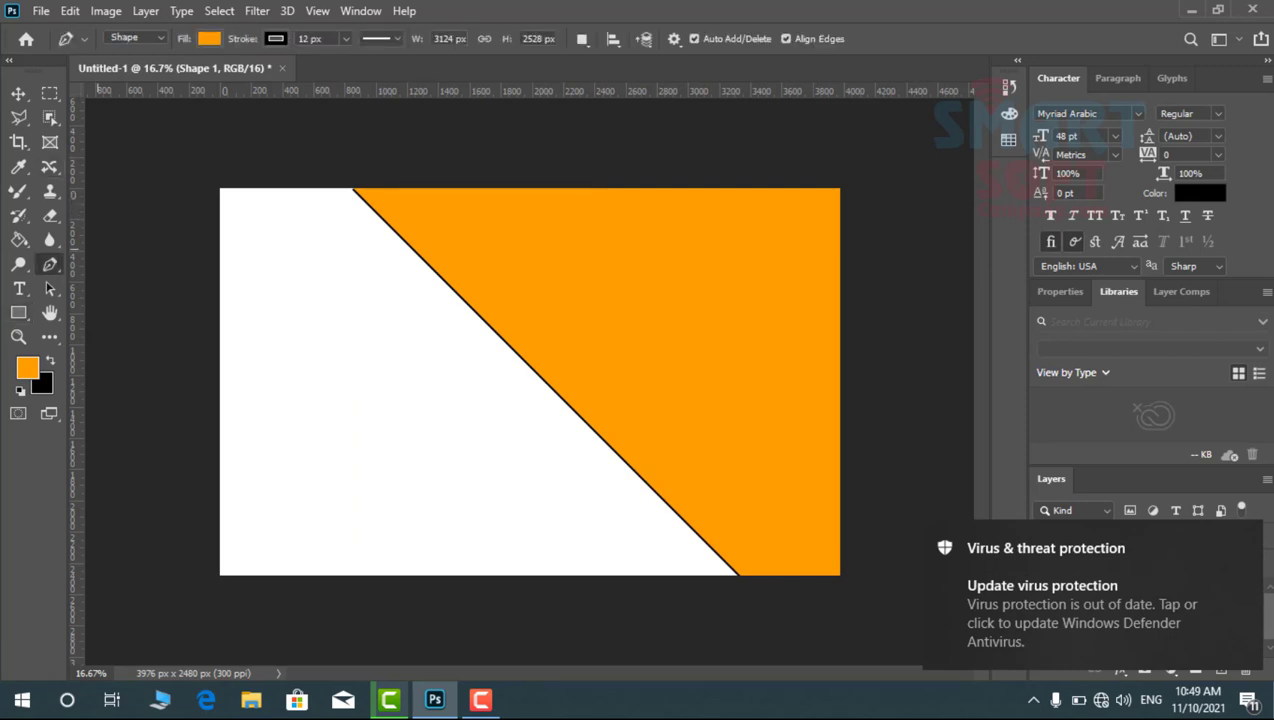
pyautogui.click(276, 42)
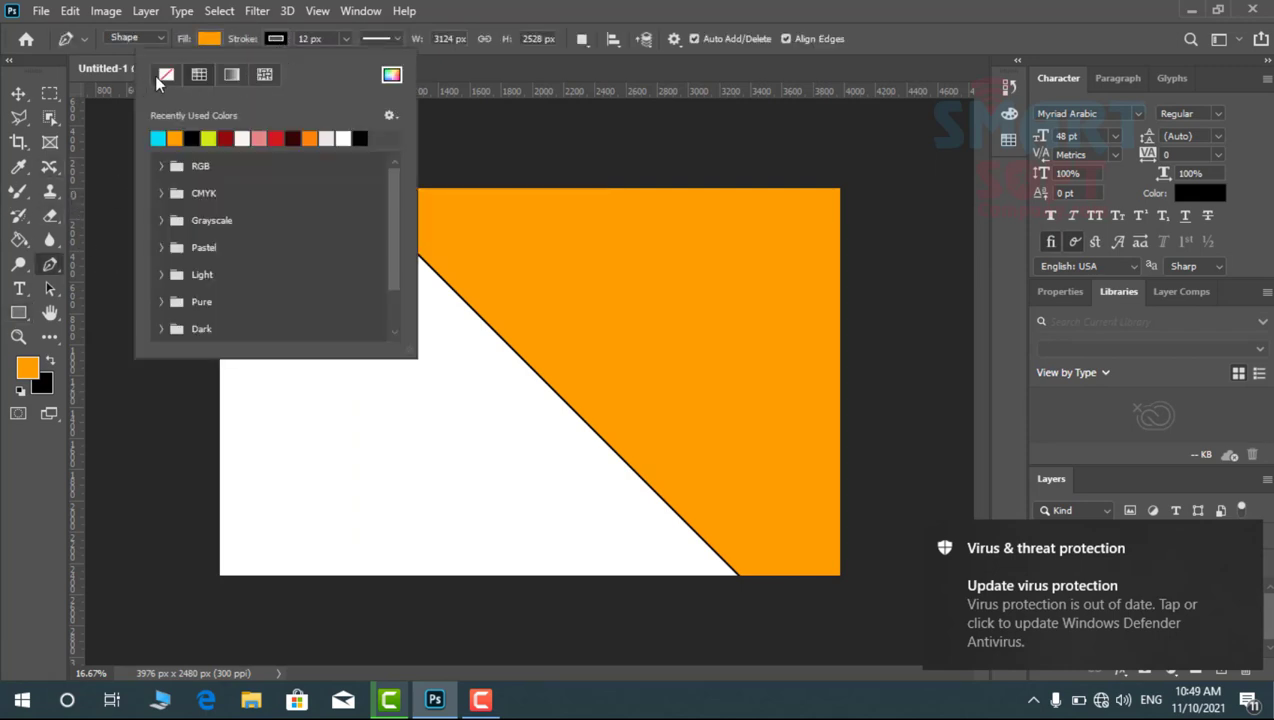
pyautogui.click(157, 77)
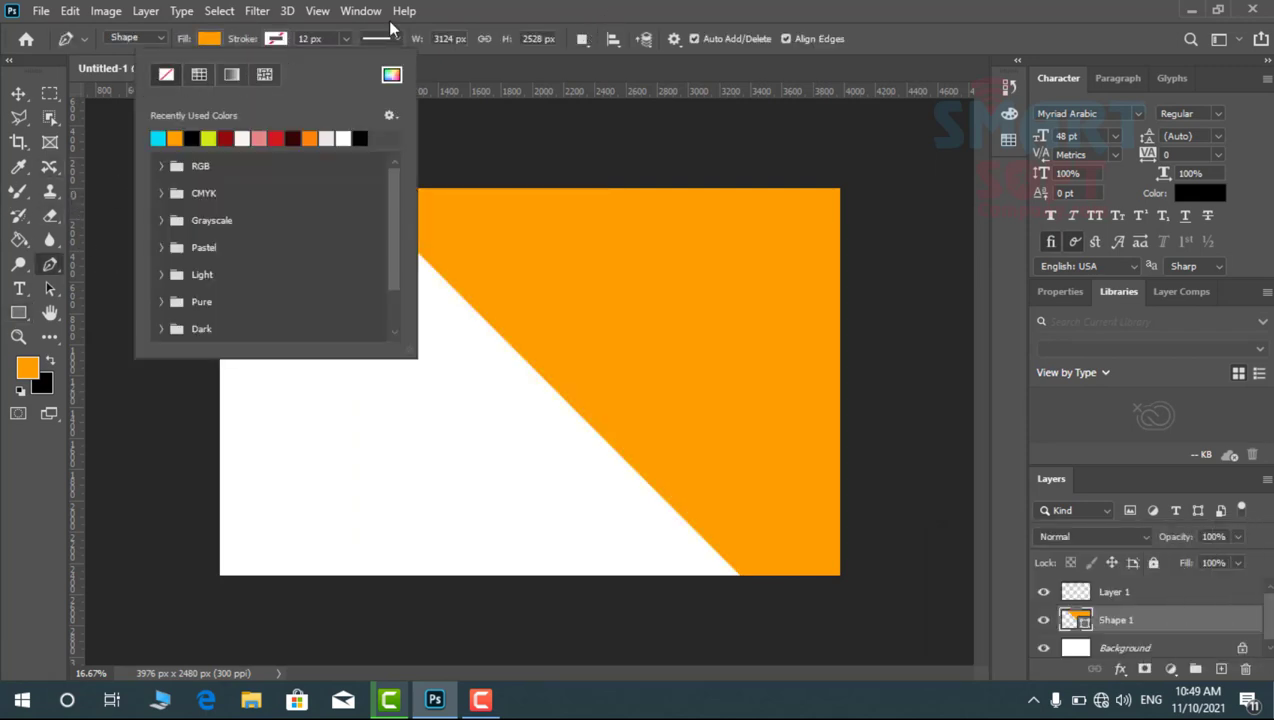
pyautogui.click(14, 108)
# Duplicate the orange shape layer and nudge the original Shape 1 beneath it slightly down and to the left
pyautogui.click(19, 93)
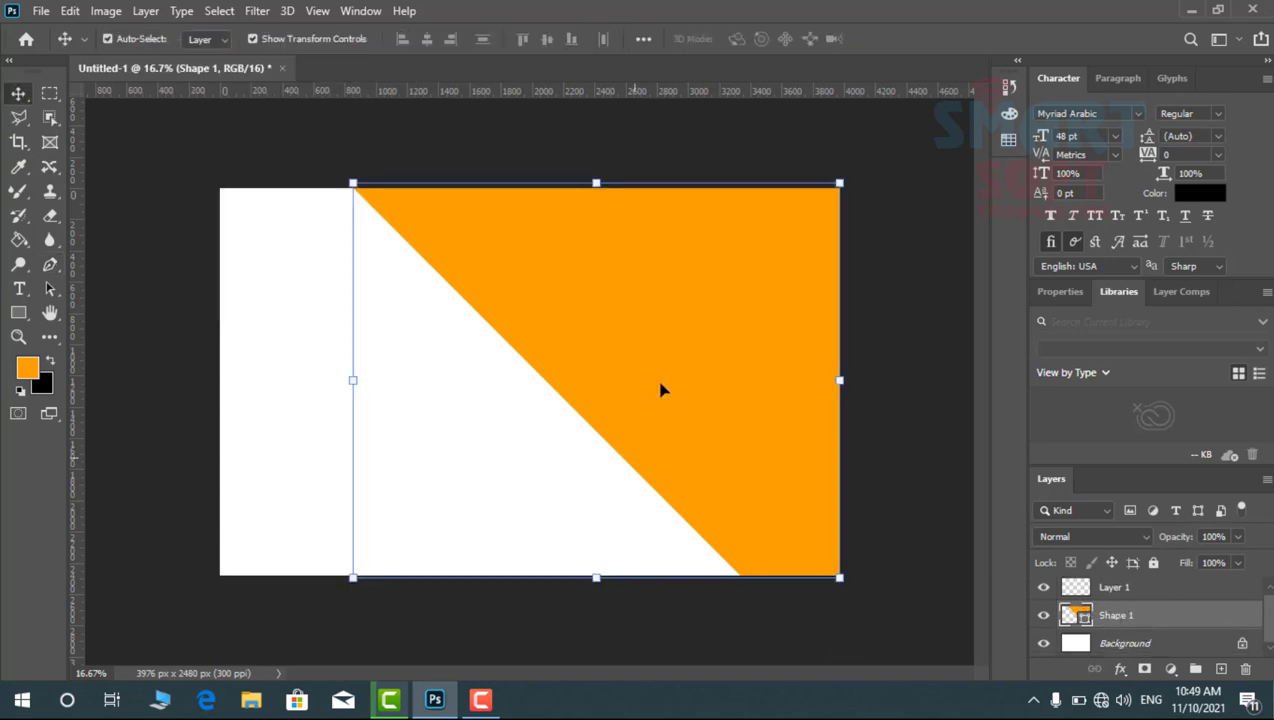
pyautogui.hotkey('ctrl', 'j')
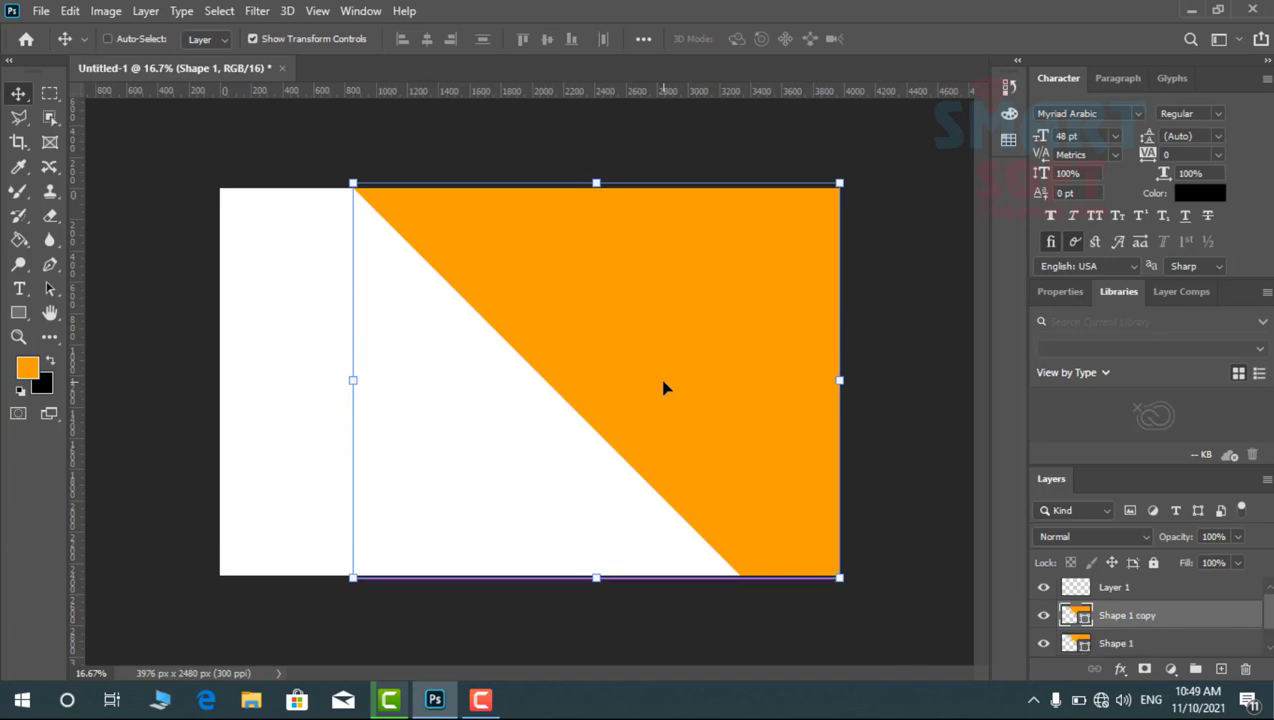
pyautogui.click(1057, 640)
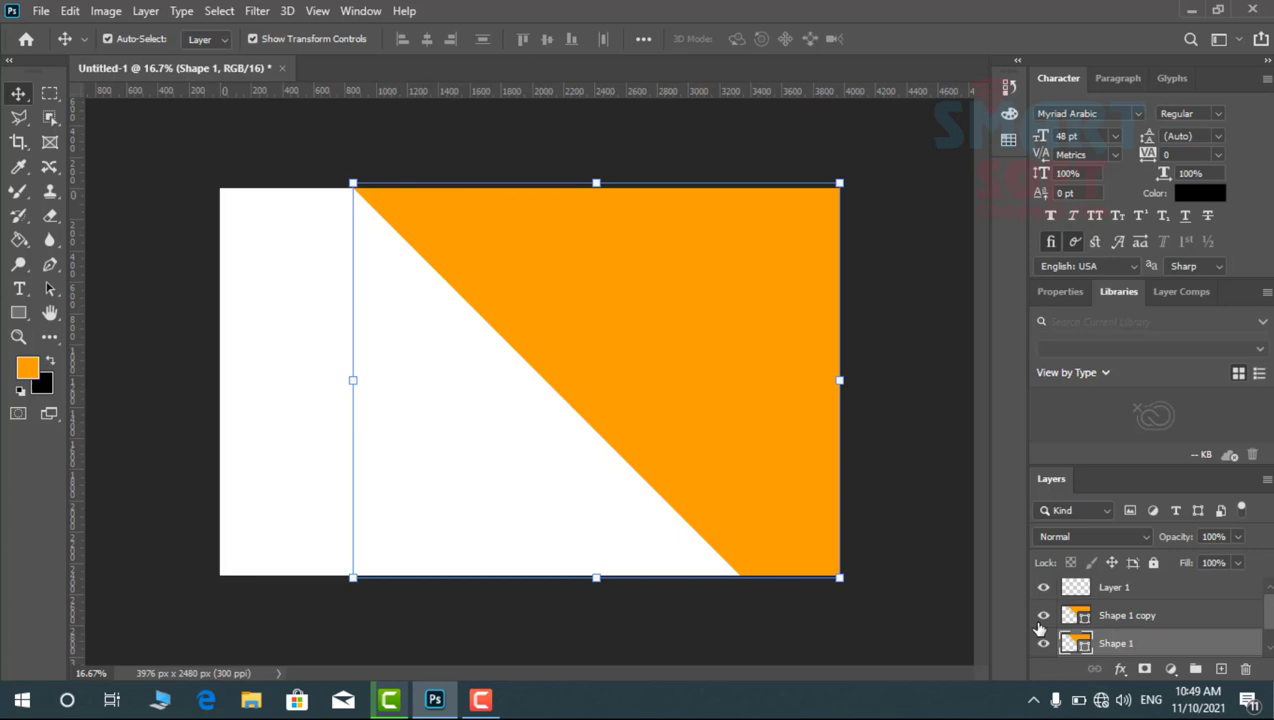
pyautogui.hotkey('shift', 'Down')
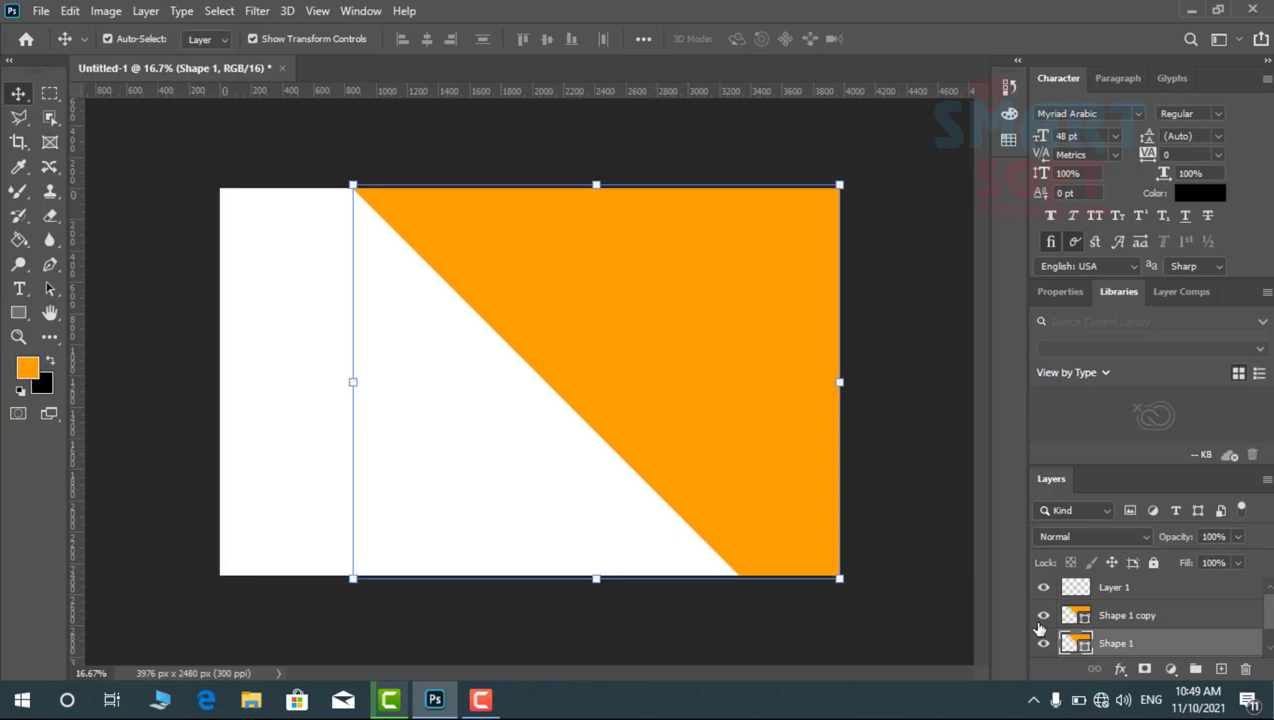
pyautogui.hotkey('shift', 'Left')
pyautogui.hotkey('shift', 'Down')
pyautogui.hotkey('shift', 'Left')
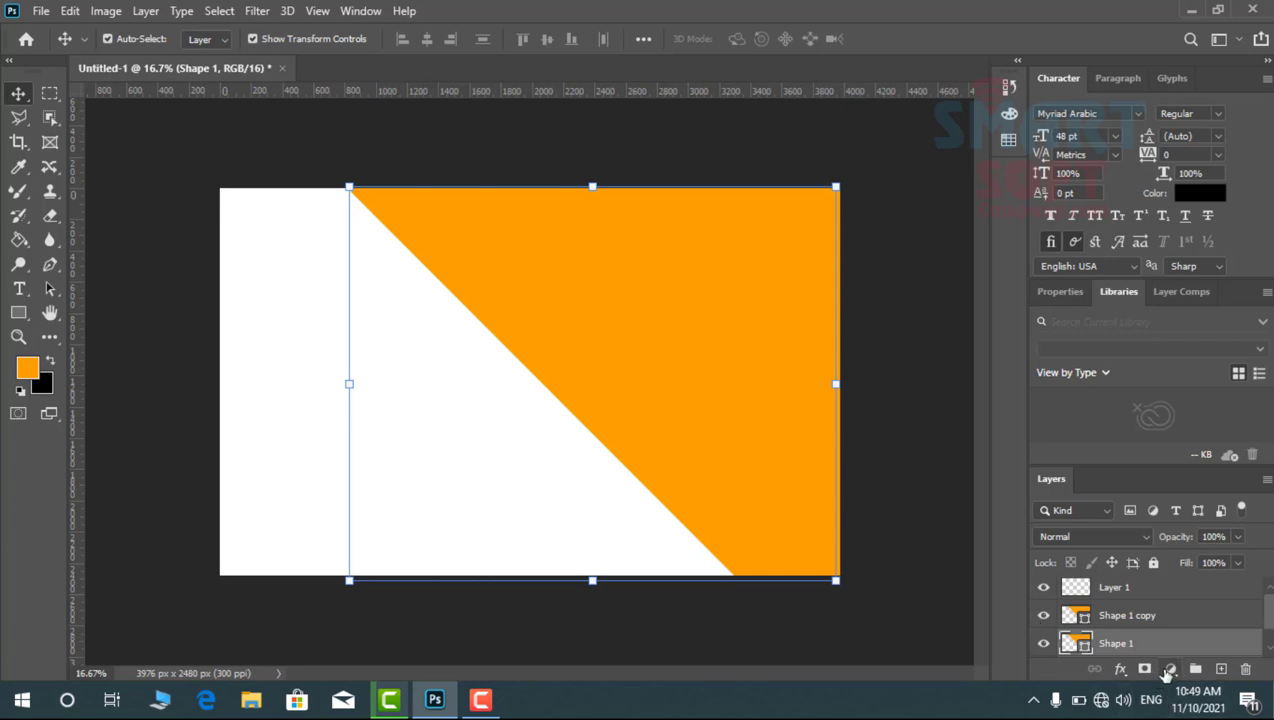
# Give Shape 1 a Gradient Overlay layer style, with the Color Overlay effect turned off
pyautogui.click(1118, 669)
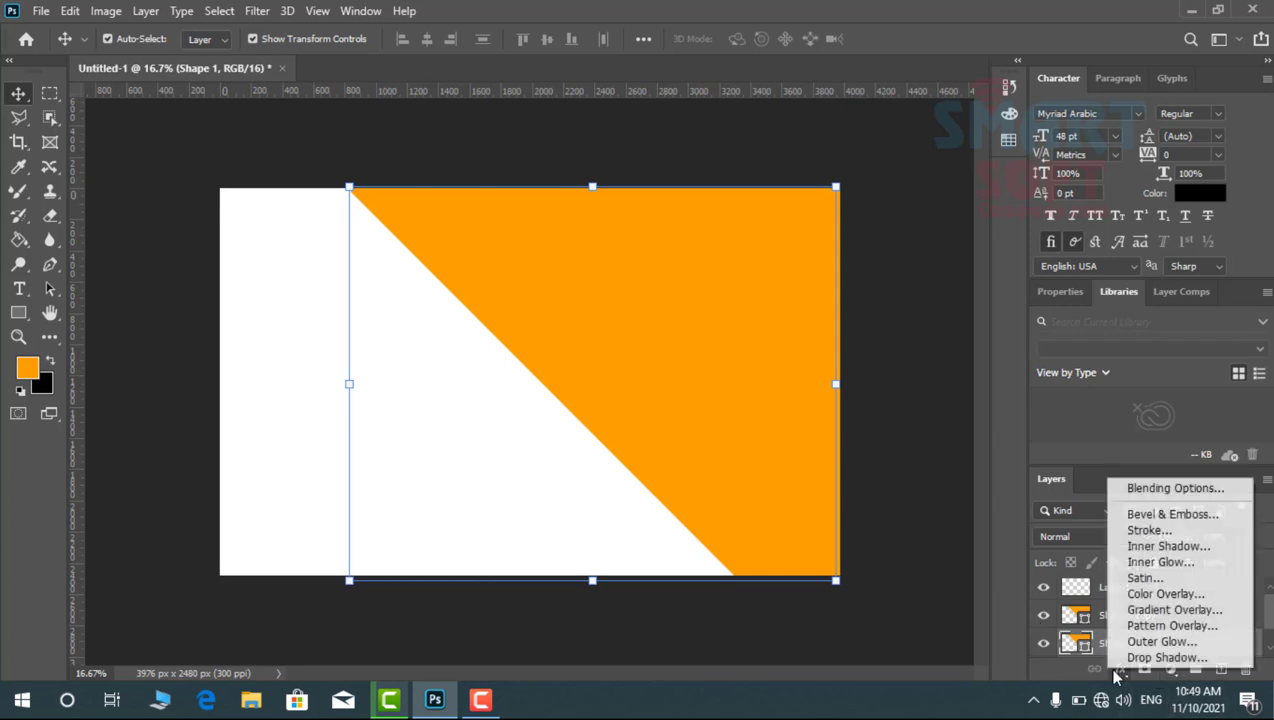
pyautogui.click(1143, 598)
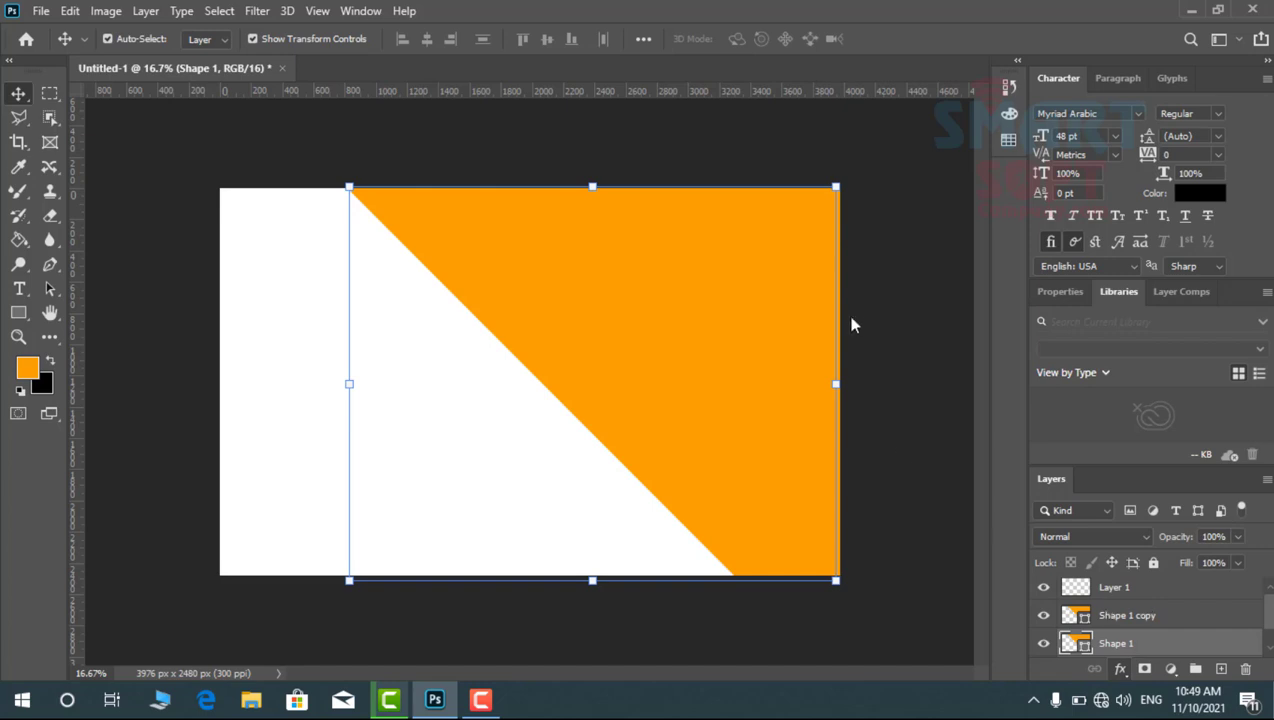
pyautogui.moveTo(672, 58); pyautogui.dragTo(773, 46)
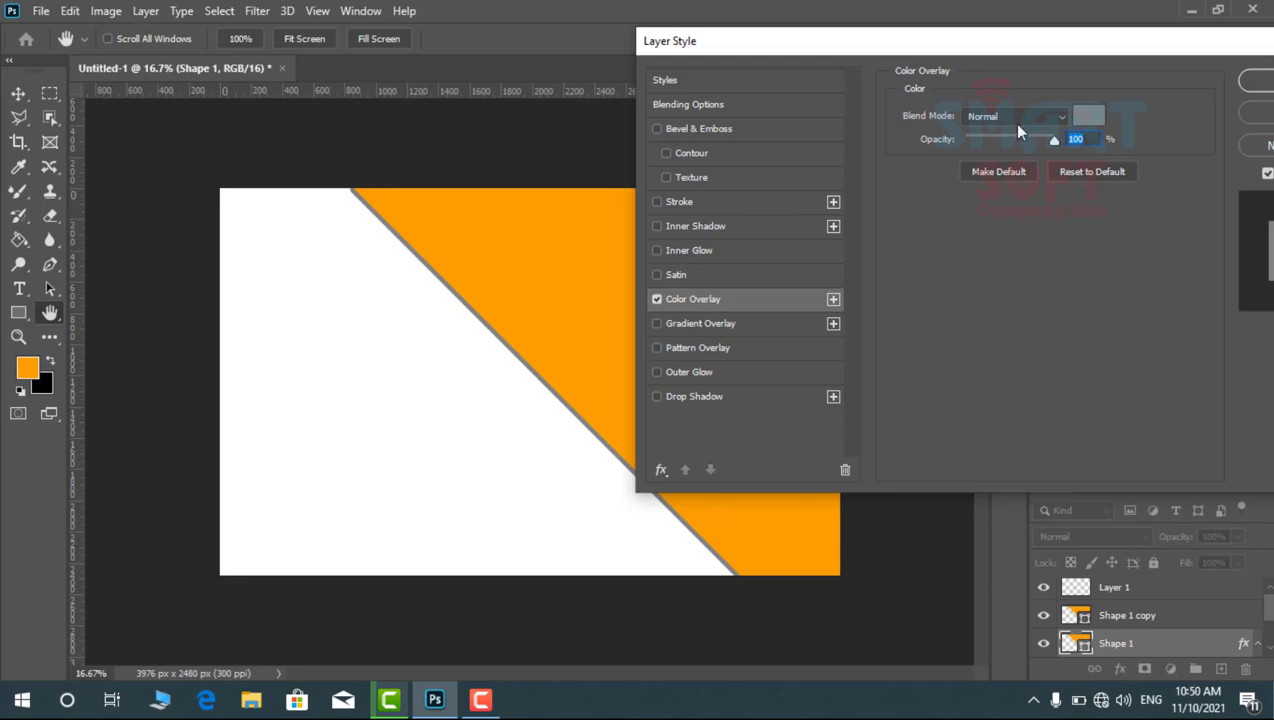
pyautogui.click(657, 299)
pyautogui.click(681, 330)
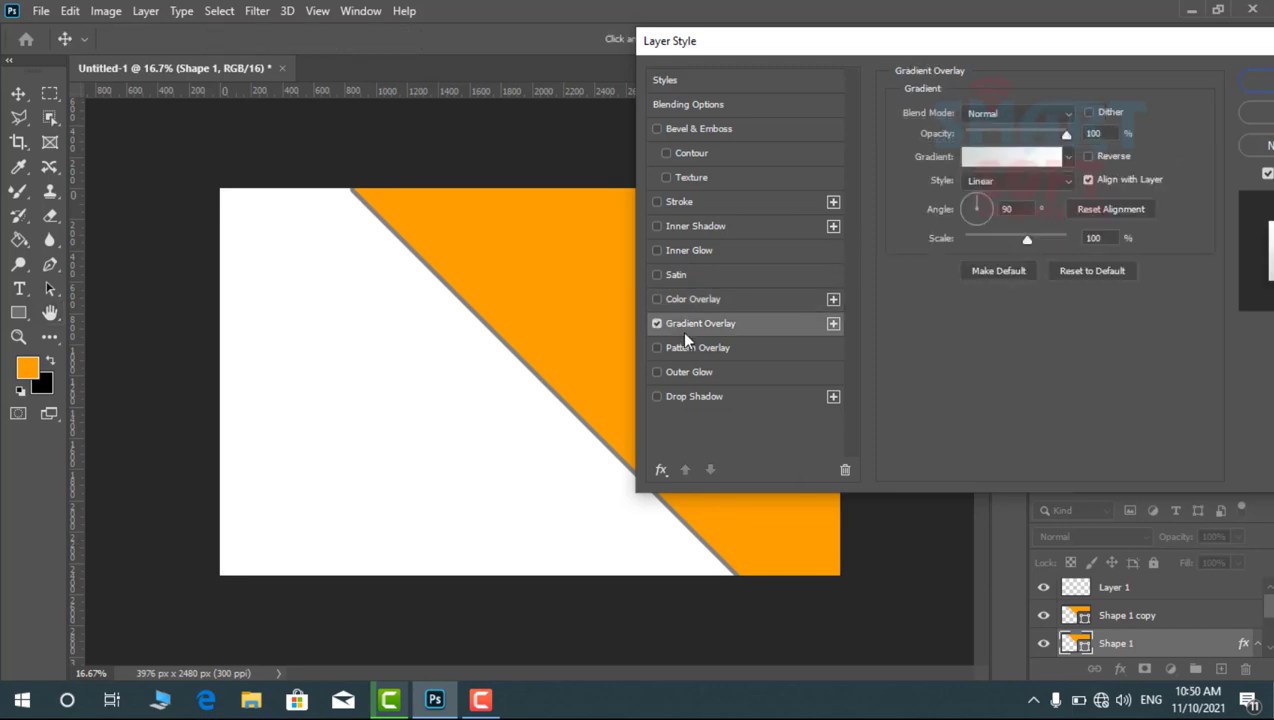
# Apply the dark navy-to-steel-blue preset from the Blues group to Shape 1's gradient overlay, keeping the Normal blend mode
pyautogui.click(1068, 157)
pyautogui.click(1018, 113)
pyautogui.click(1020, 118)
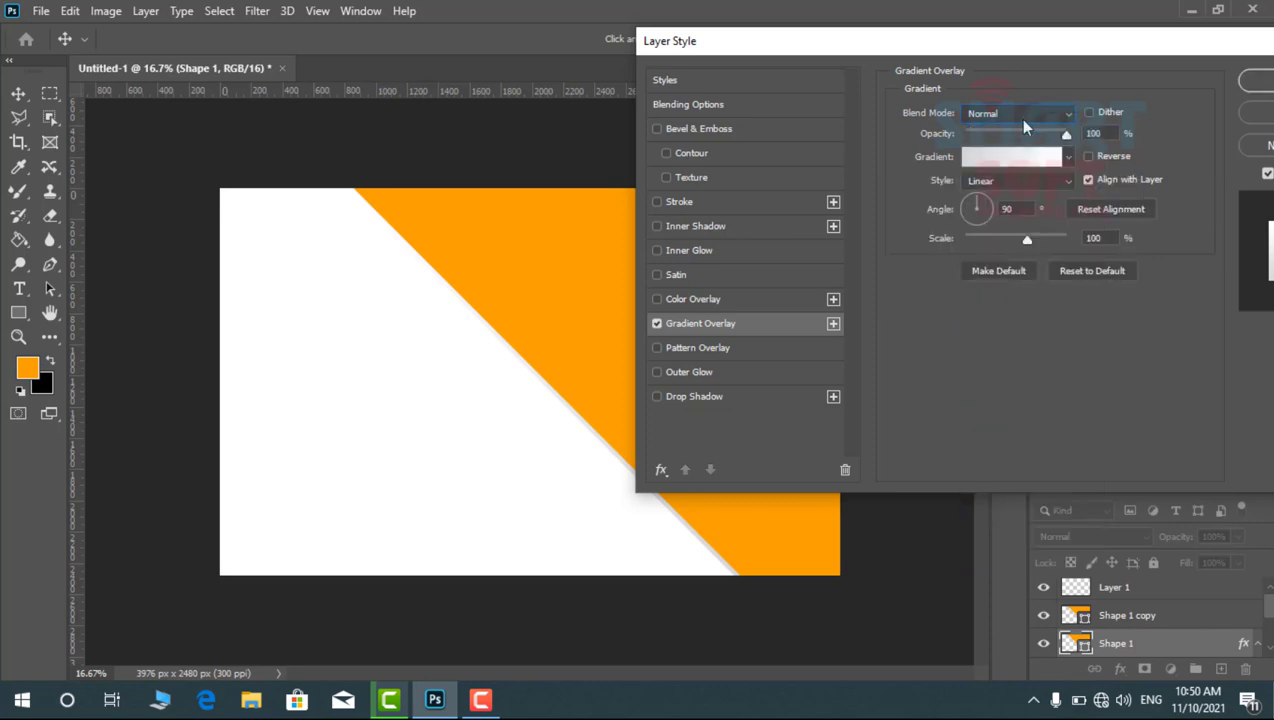
pyautogui.click(1068, 156)
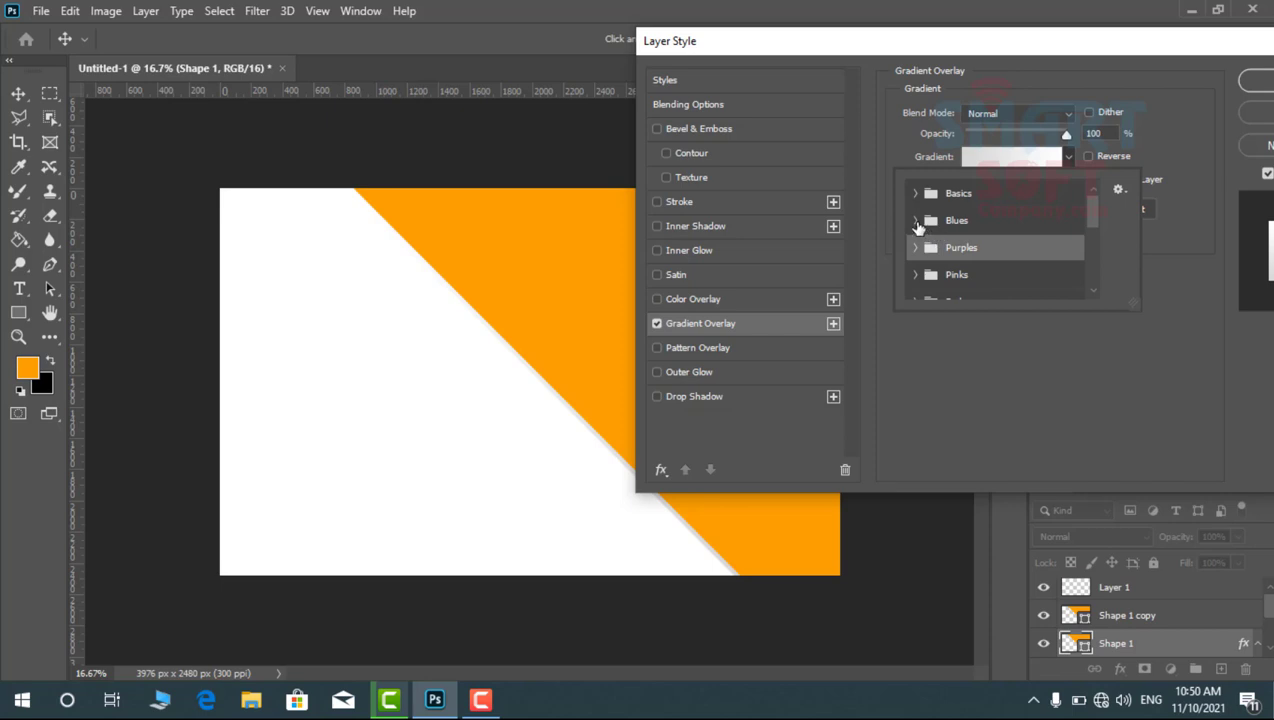
pyautogui.click(916, 221)
pyautogui.click(969, 277)
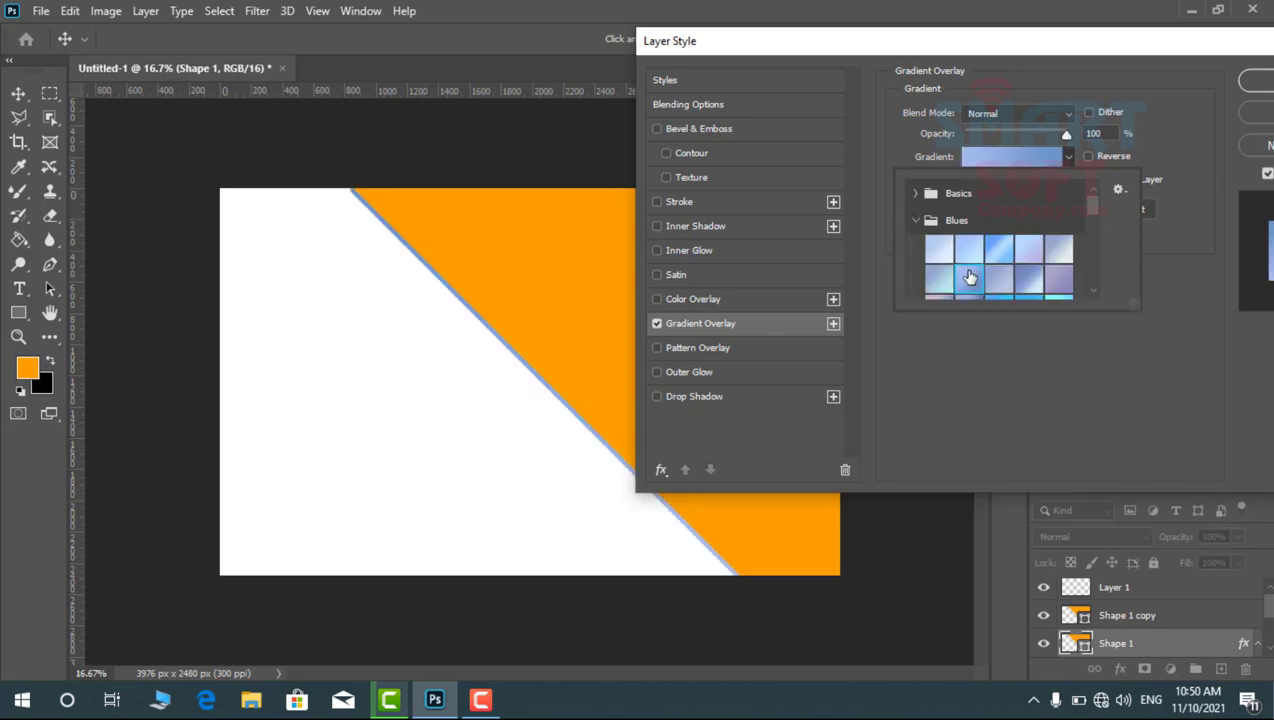
pyautogui.scroll(-3, 982, 277)
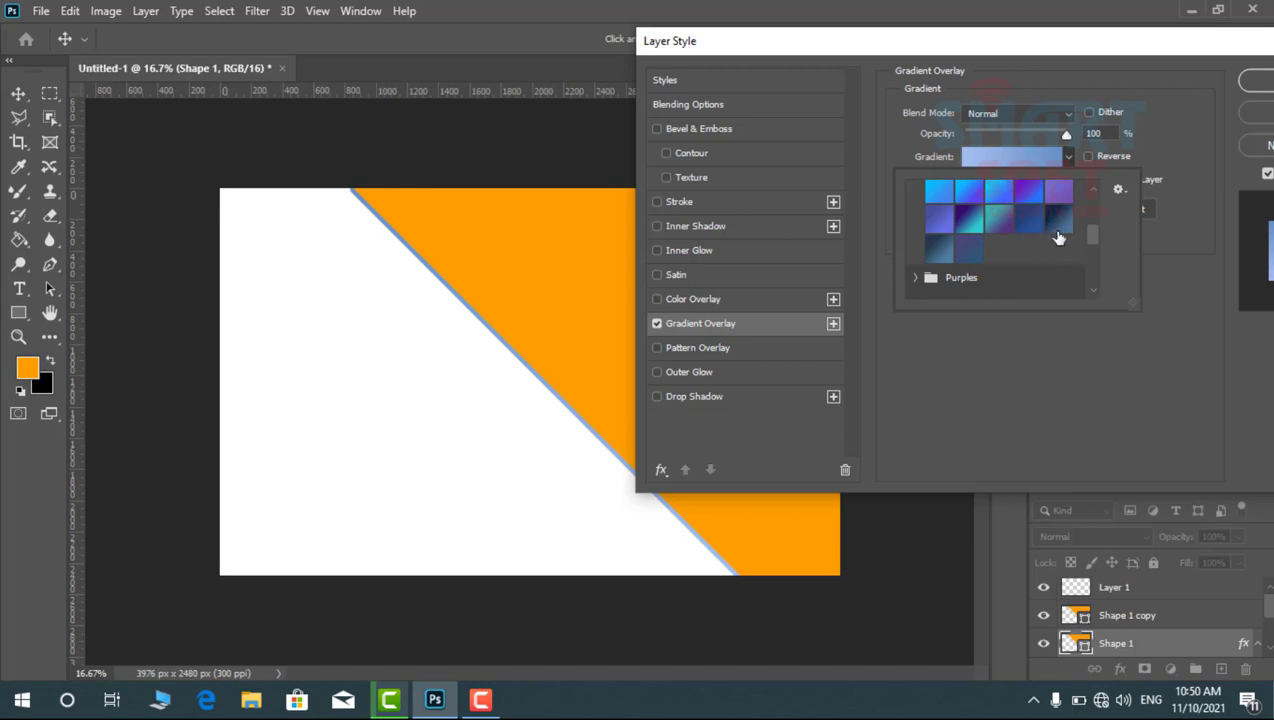
pyautogui.click(1058, 228)
pyautogui.click(1247, 167)
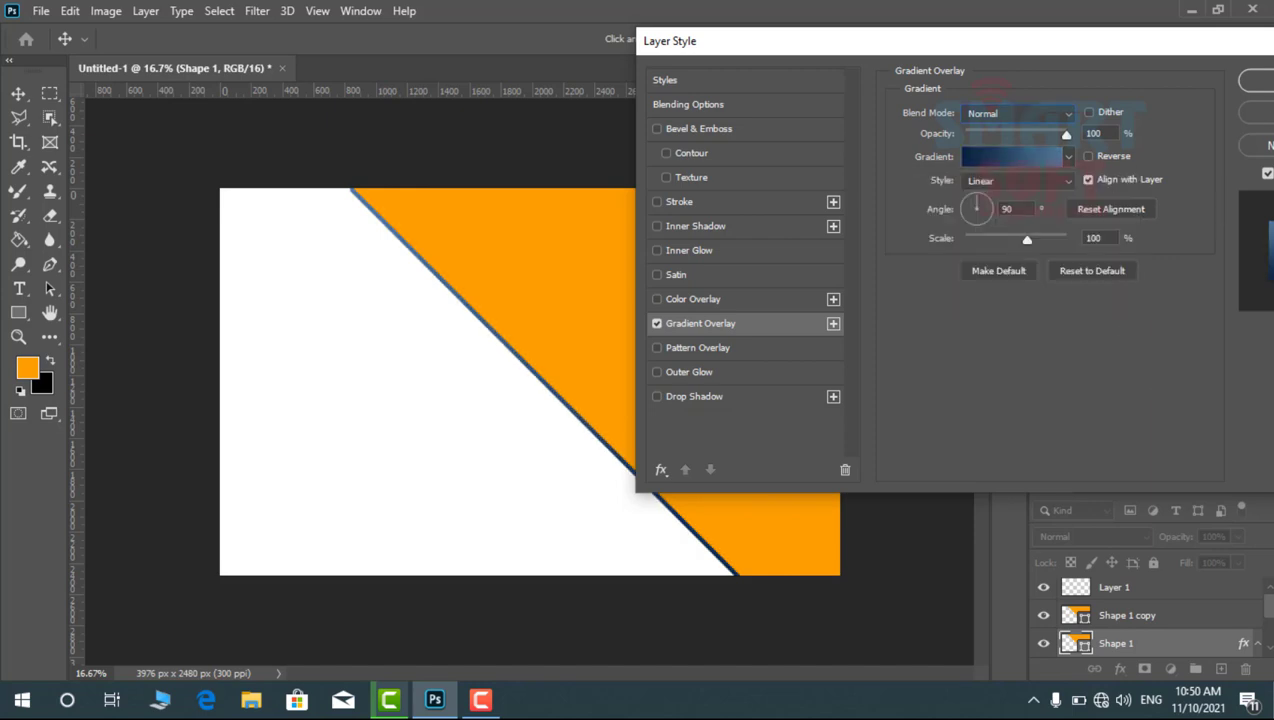
pyautogui.press('Return')
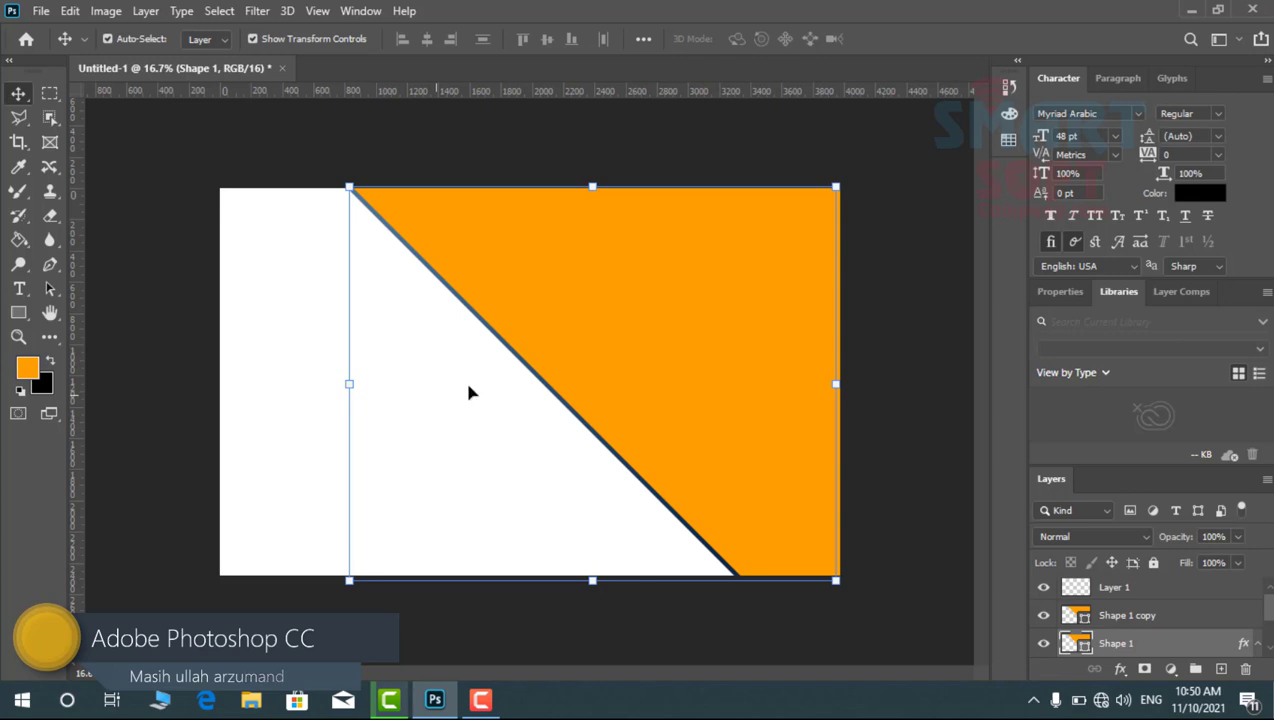
# Nudge Shape 1 slightly back up and right to thin the blue strip along the diagonal, and deselect it
pyautogui.click(366, 165)
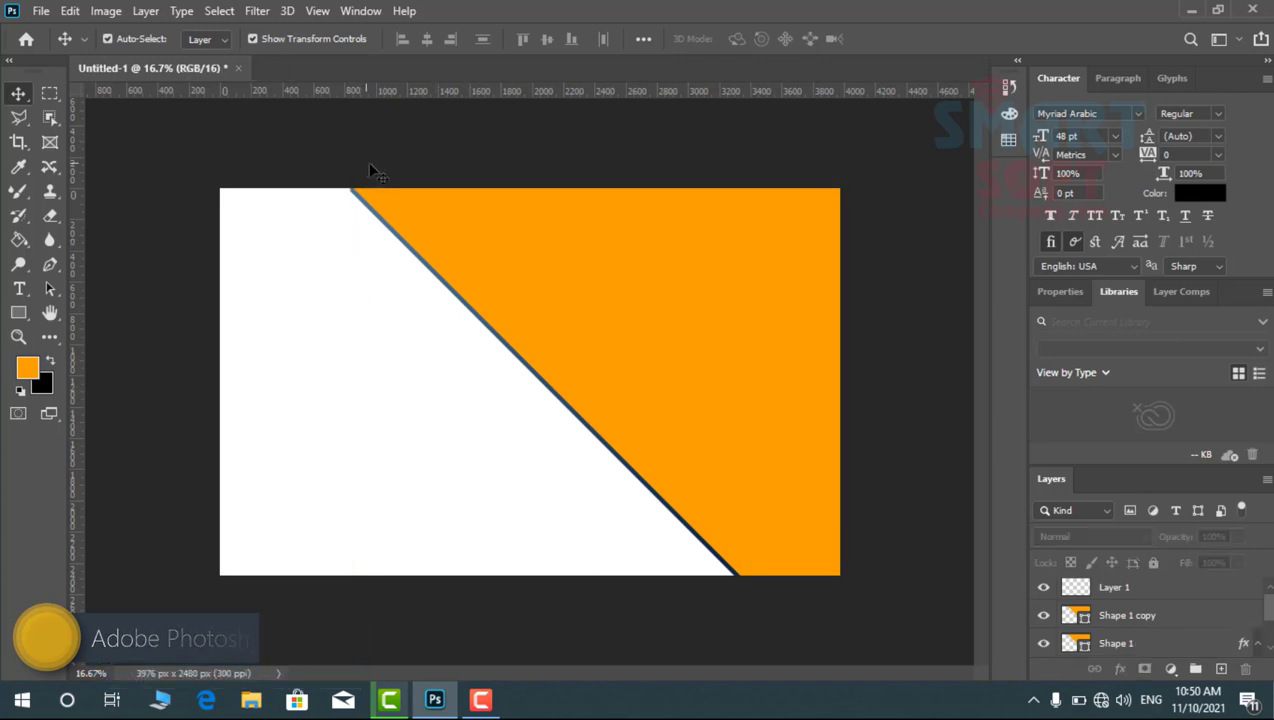
pyautogui.click(1107, 650)
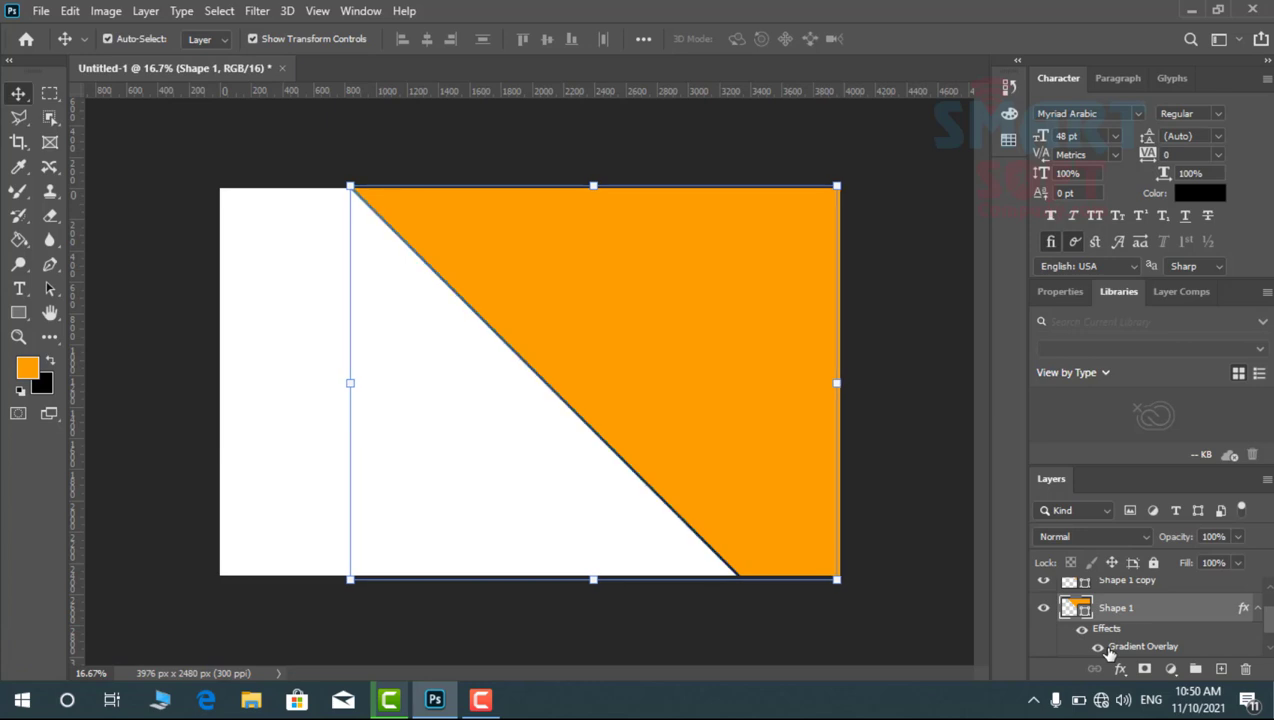
pyautogui.click(961, 548)
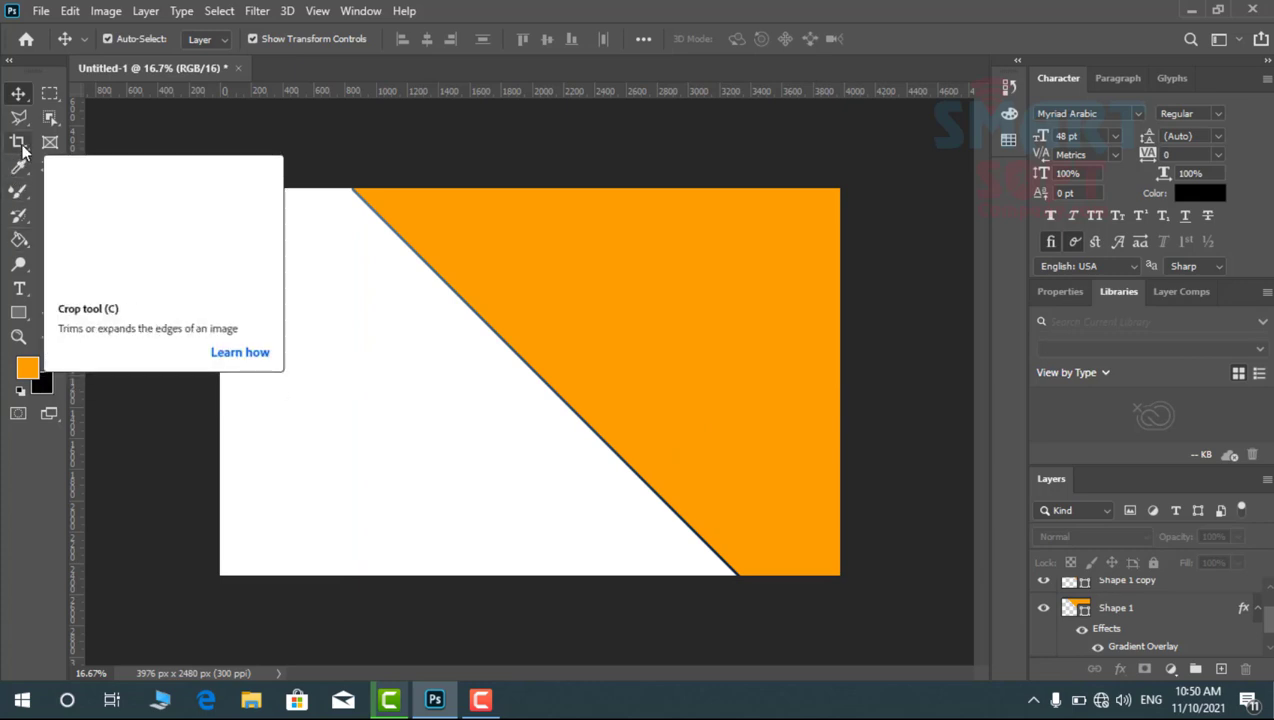
# Draw an orange pen shape about 2057 x 330 px from the canvas's left edge, with a slanted right end beside the diagonal
pyautogui.press('p')
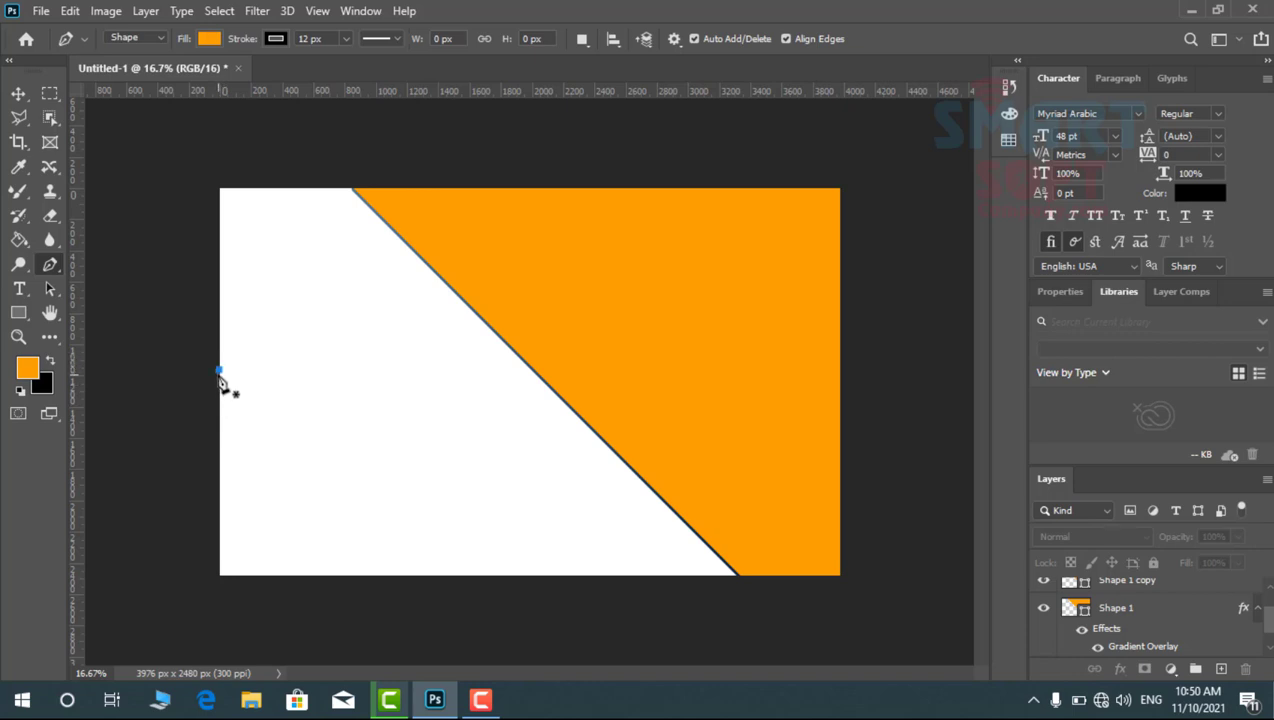
pyautogui.click(218, 369)
pyautogui.click(219, 404)
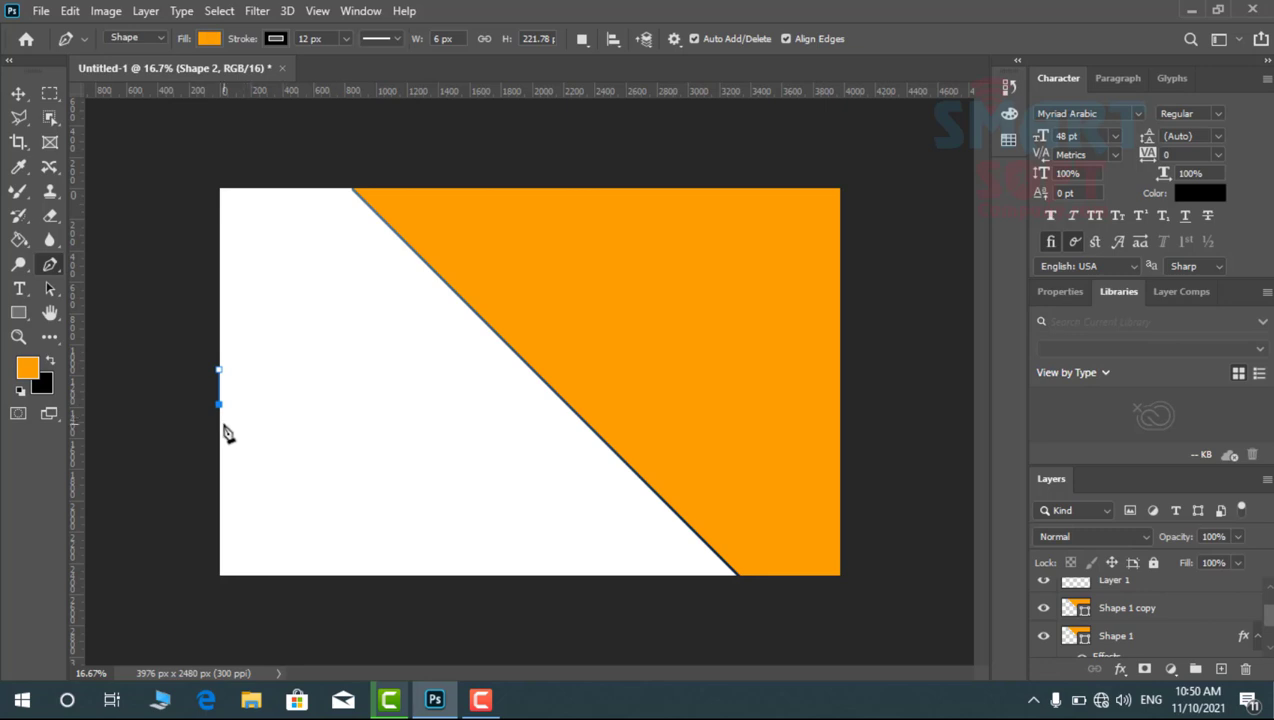
pyautogui.click(219, 420)
pyautogui.click(540, 420)
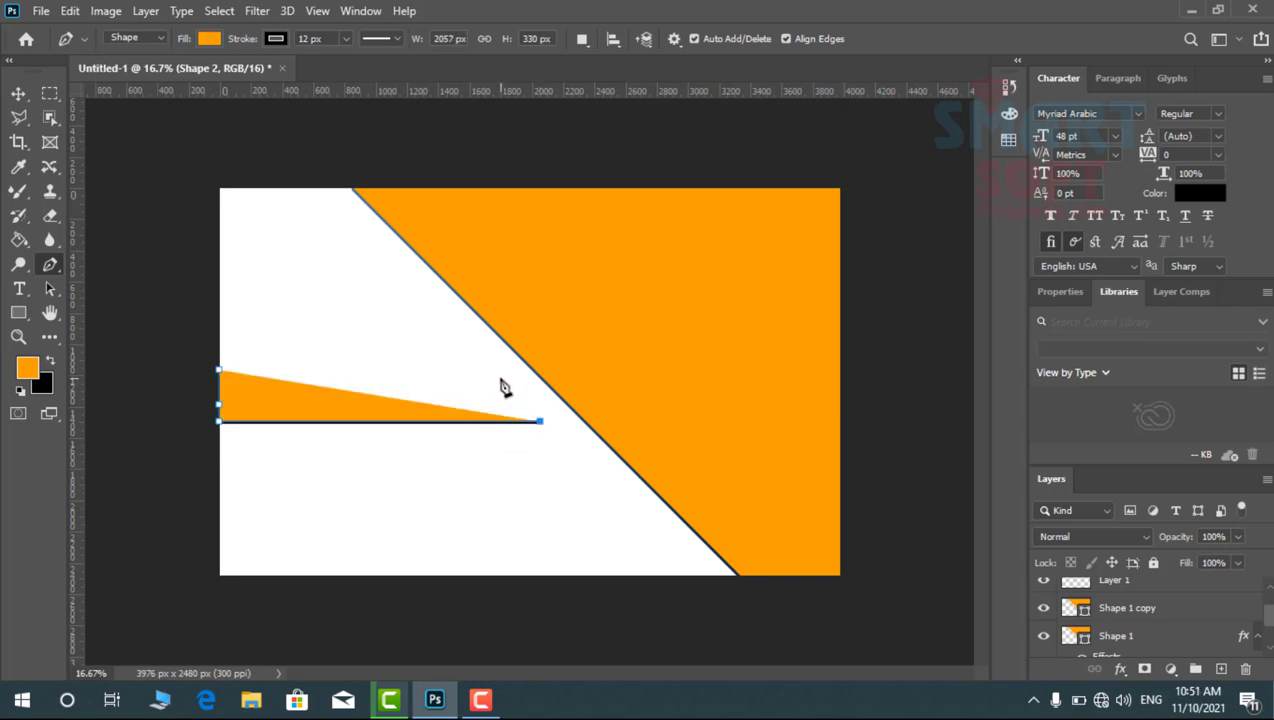
pyautogui.click(500, 379)
pyautogui.click(218, 371)
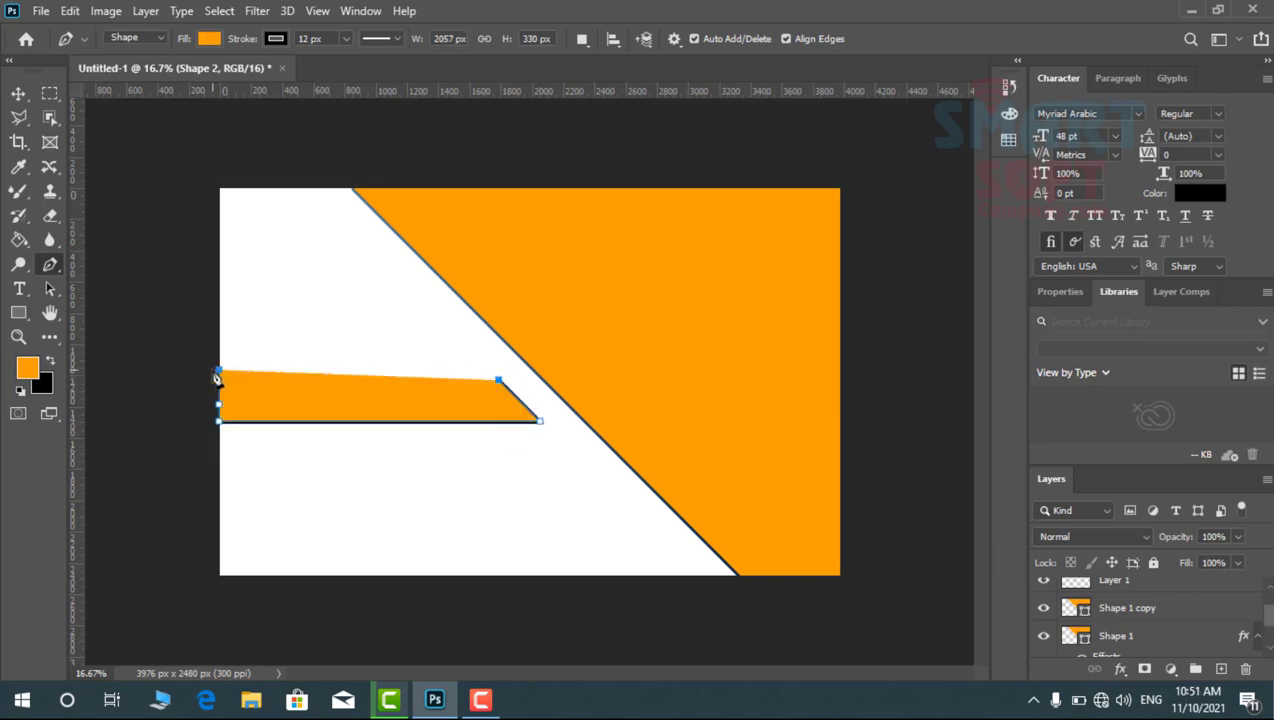
pyautogui.click(219, 371)
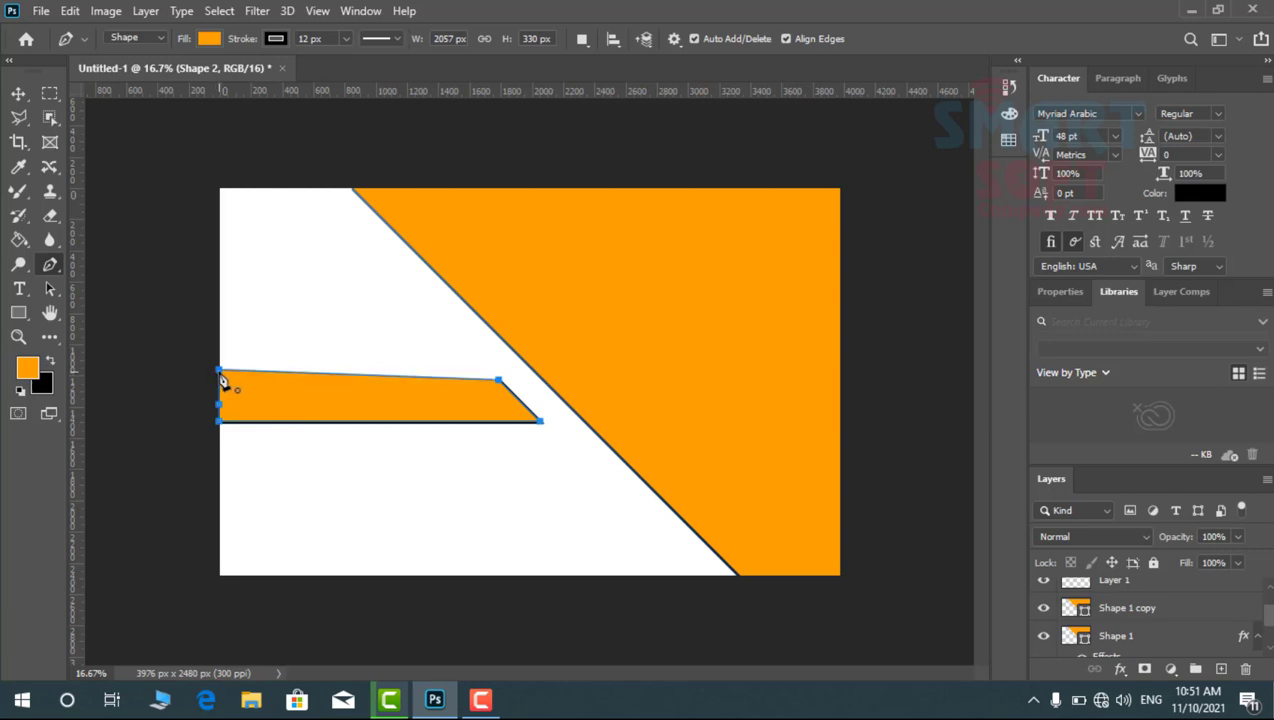
pyautogui.click(16, 92)
pyautogui.click(102, 316)
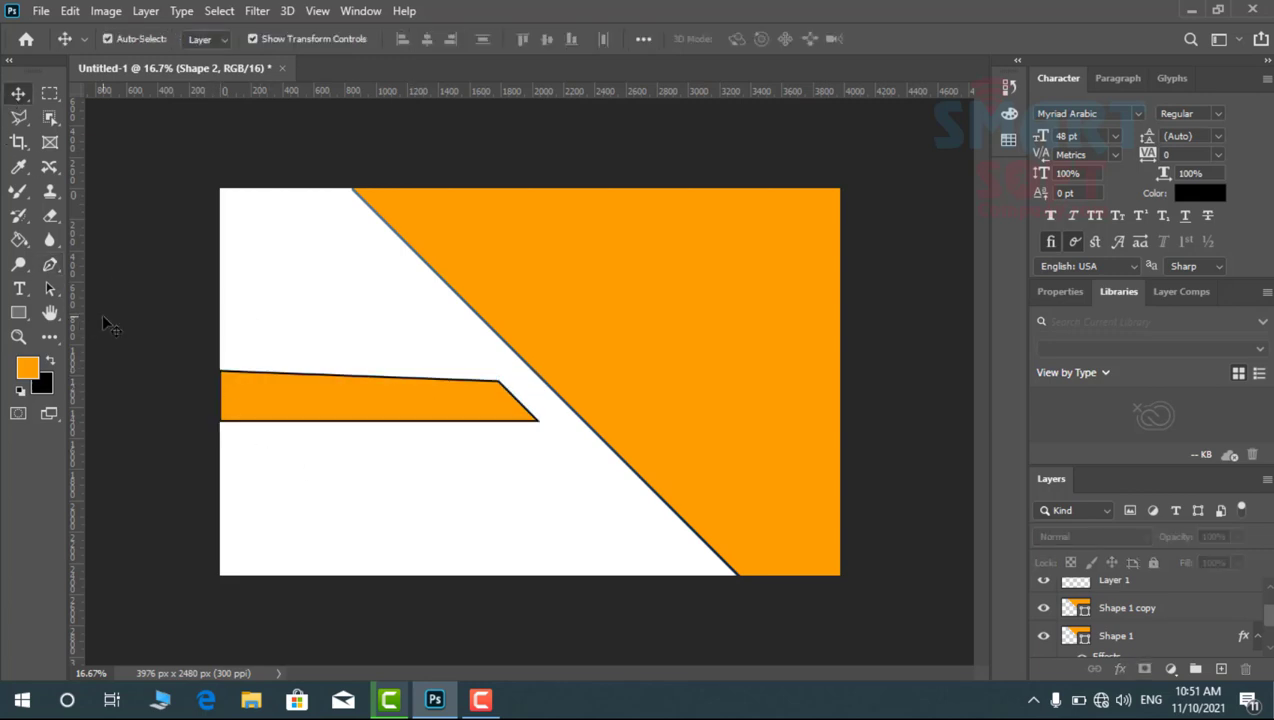
# Delete the newly drawn orange bar with the sloping upper edge
pyautogui.scroll(2, 355, 421)
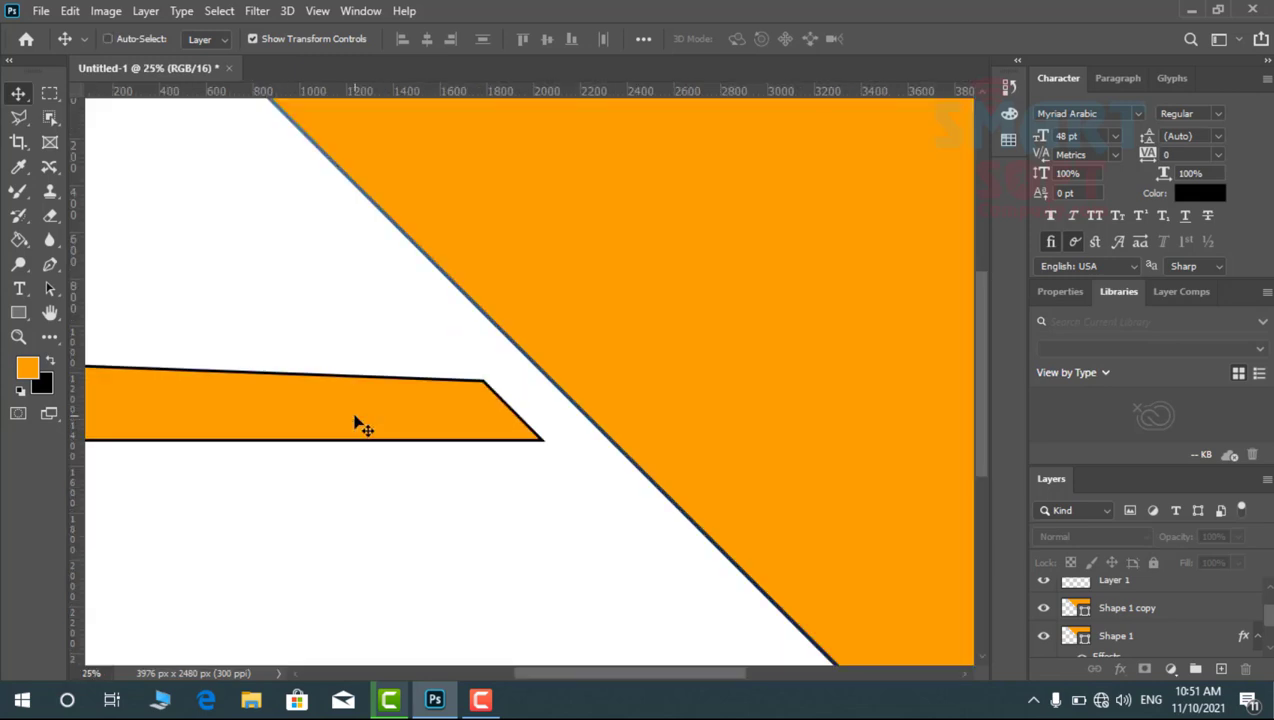
pyautogui.moveTo(492, 415); pyautogui.dragTo(587, 395)
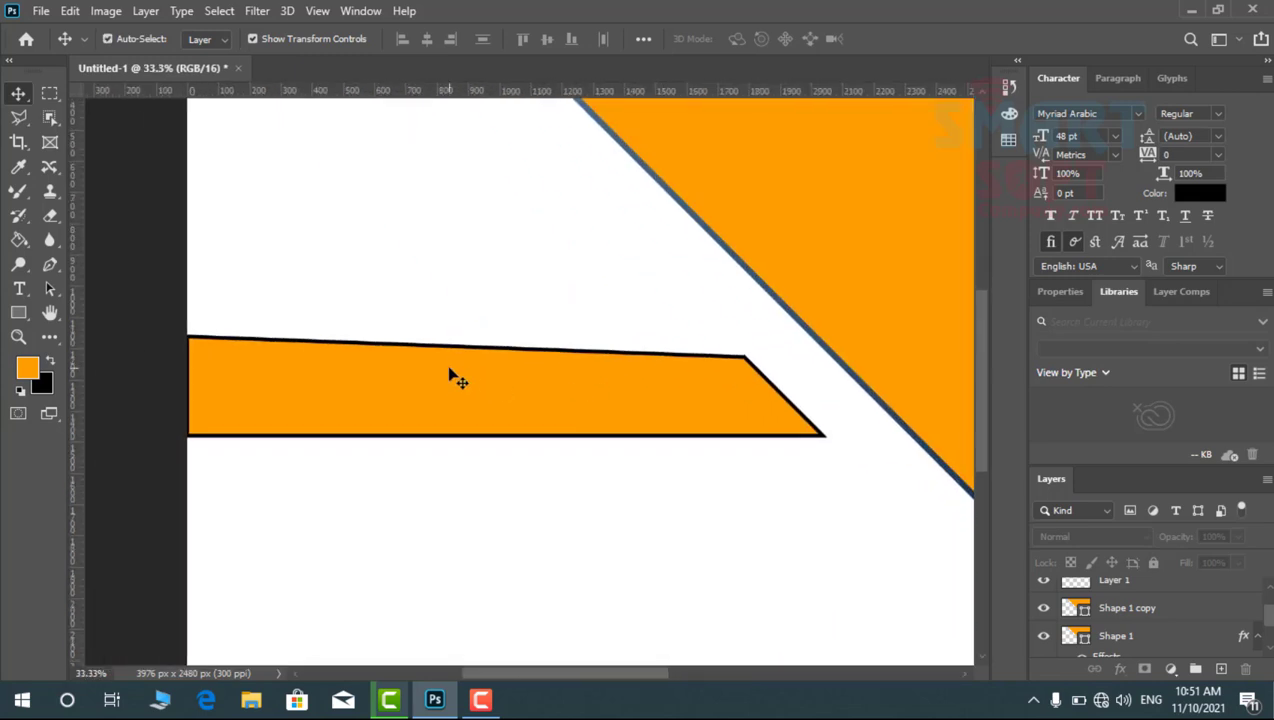
pyautogui.hotkey('ctrl', '+')
pyautogui.hotkey('ctrl', '-')
pyautogui.click(279, 372)
pyautogui.press('Delete')
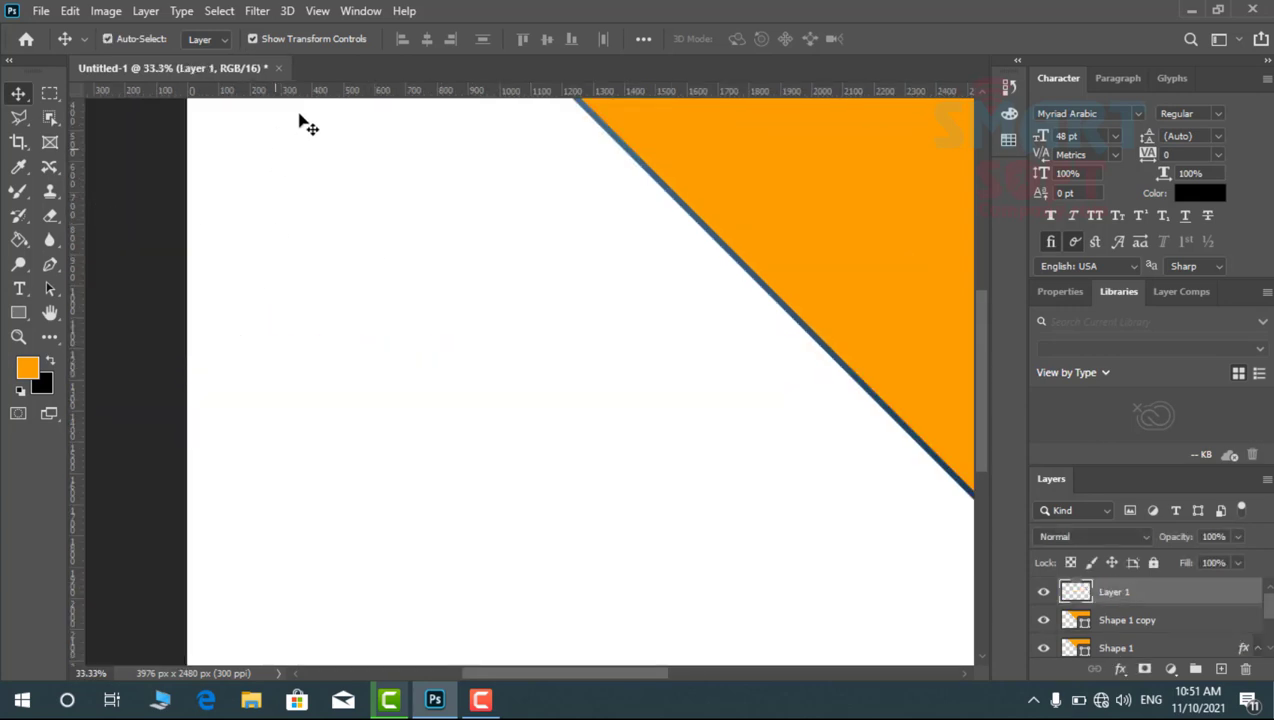
# Place two horizontal guides about 477 px apart, the upper one near the canvas's mid-height and the other below it
pyautogui.moveTo(326, 92); pyautogui.dragTo(361, 507)
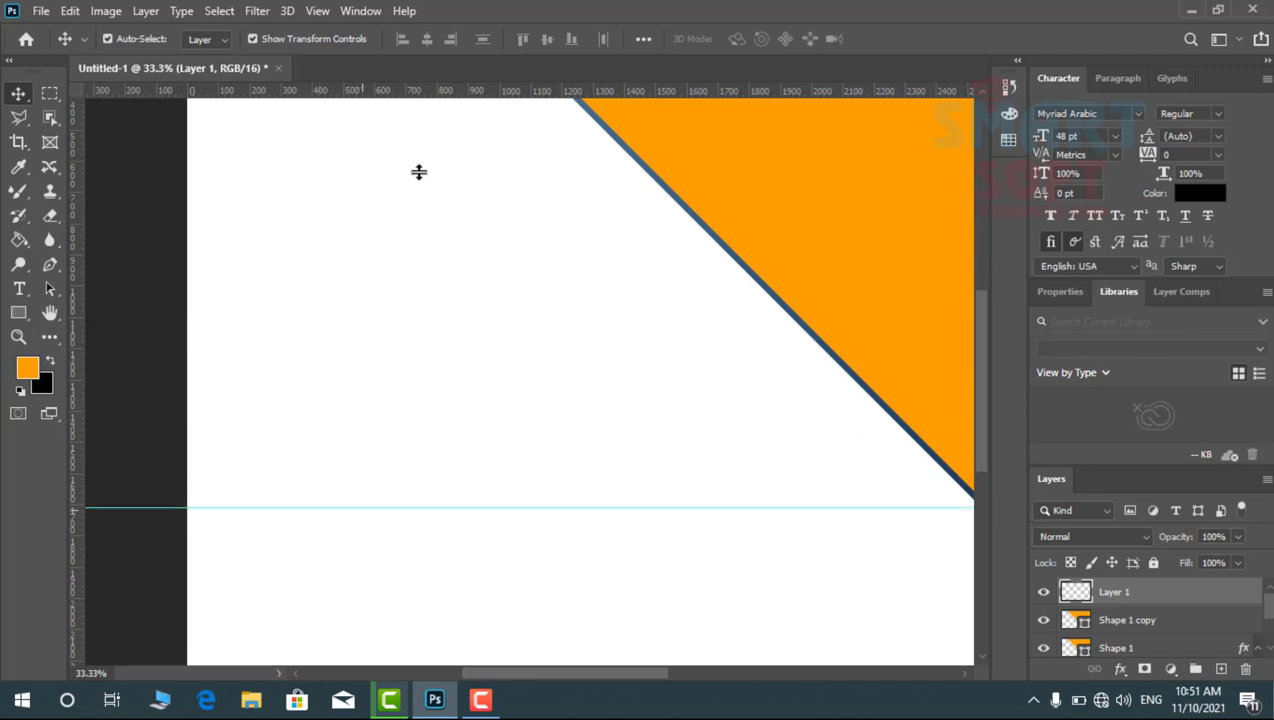
pyautogui.moveTo(400, 90); pyautogui.dragTo(441, 360)
pyautogui.moveTo(569, 421); pyautogui.dragTo(535, 355)
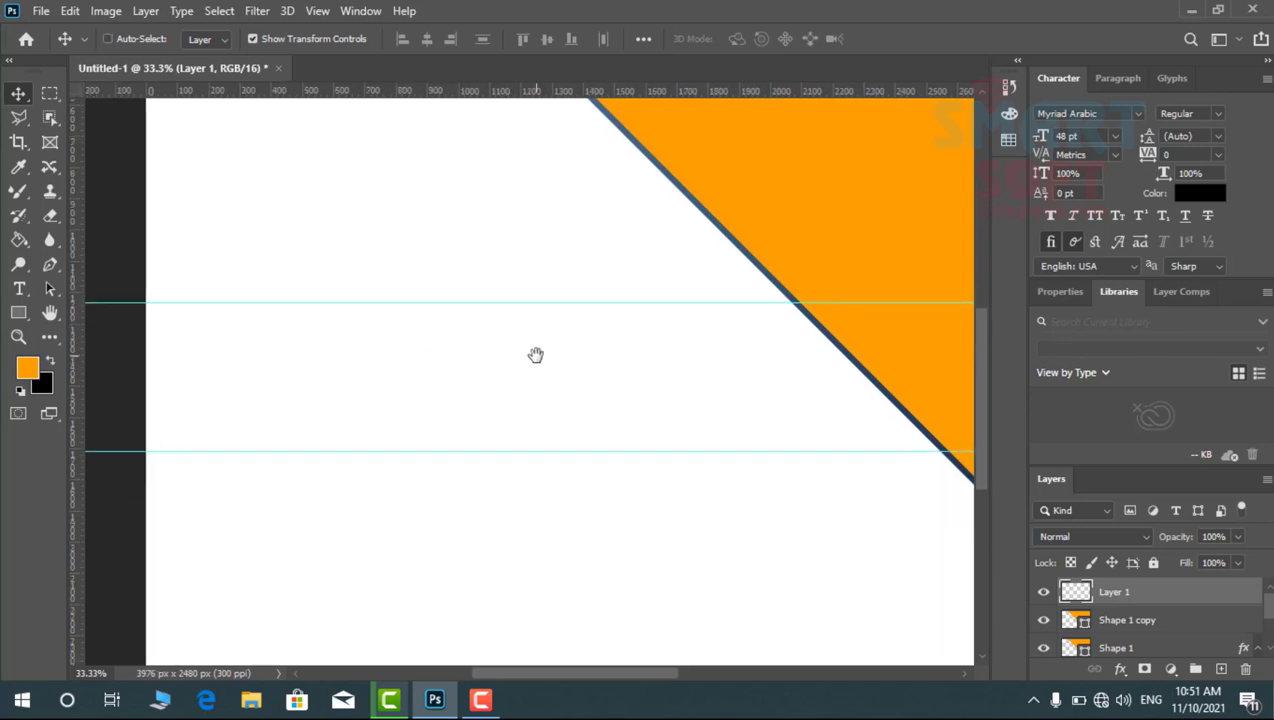
pyautogui.hotkey('ctrl', '0')
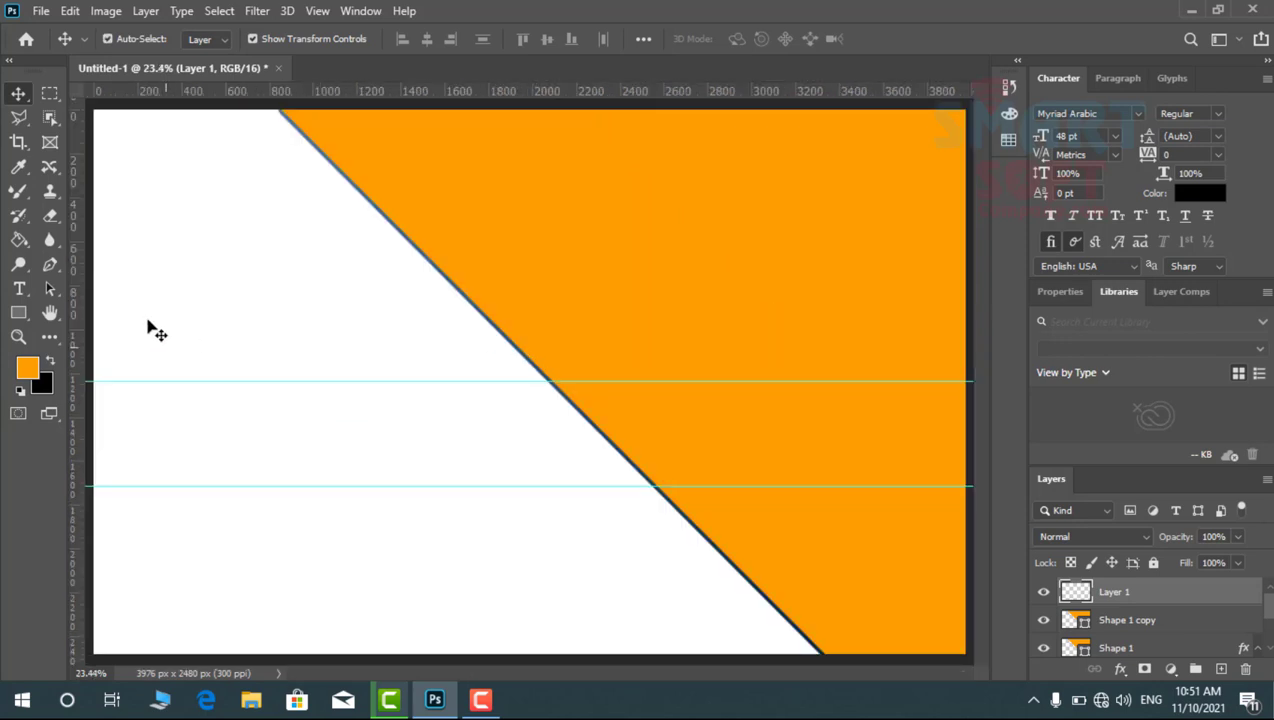
# Draw a closed orange pen shape about 2333 x 477 px between the guides, from the canvas's left edge to a slant paralleling the diagonal
pyautogui.click(50, 264)
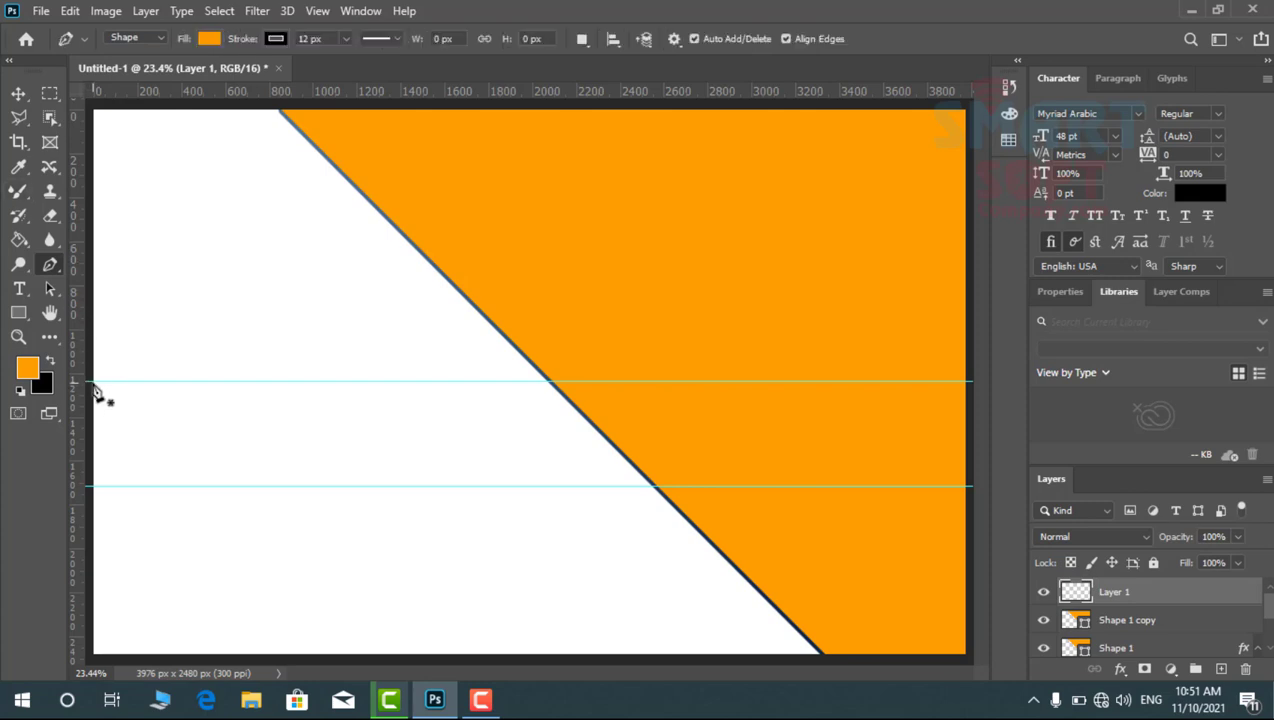
pyautogui.click(92, 382)
pyautogui.click(92, 486)
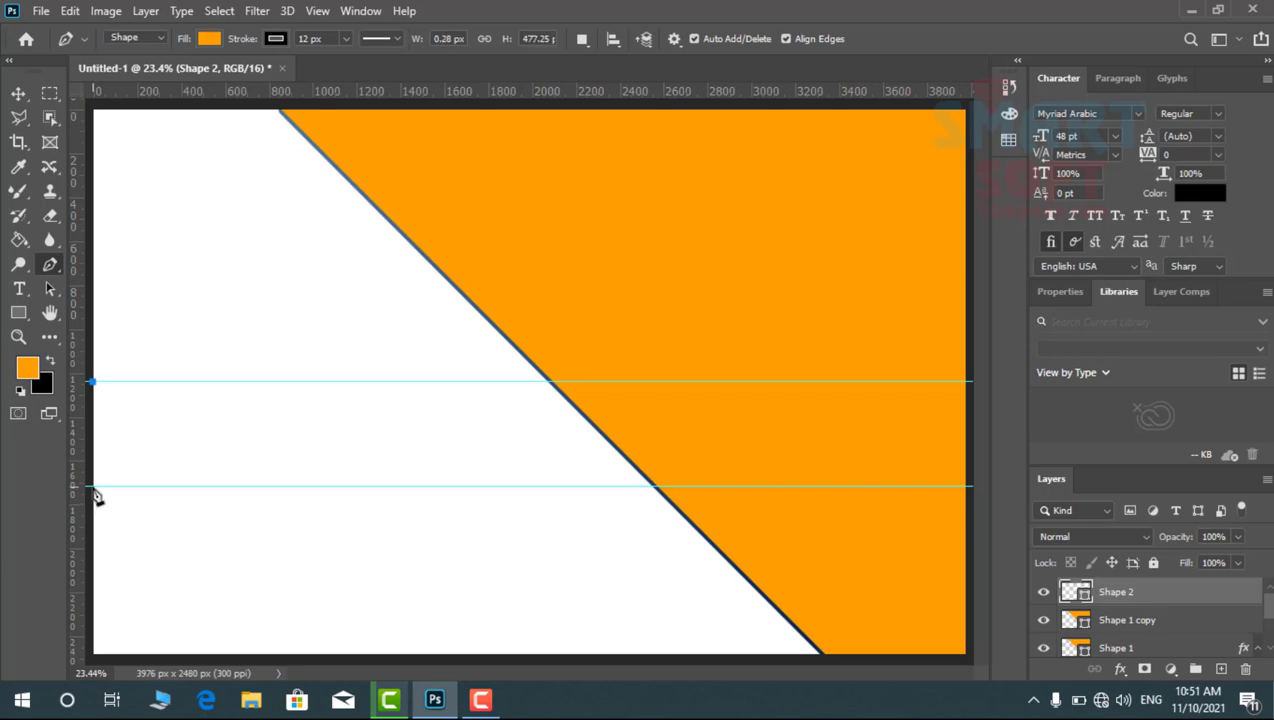
pyautogui.click(604, 487)
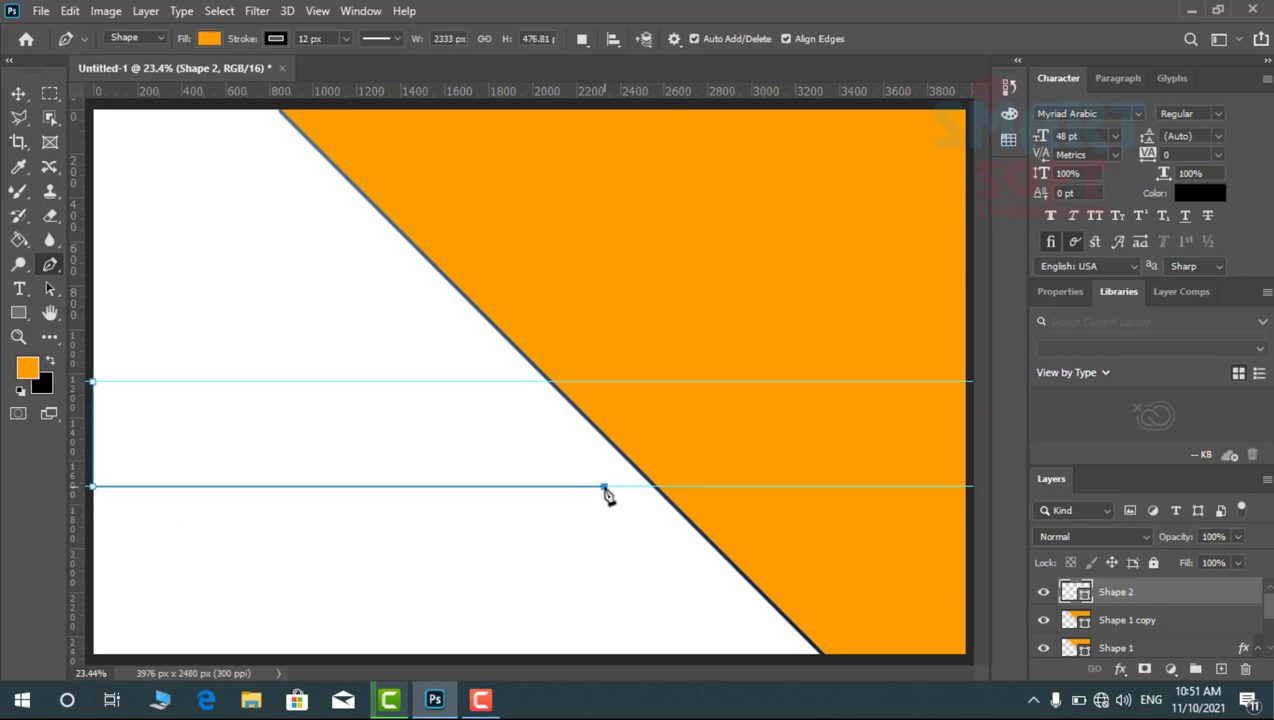
pyautogui.click(514, 397)
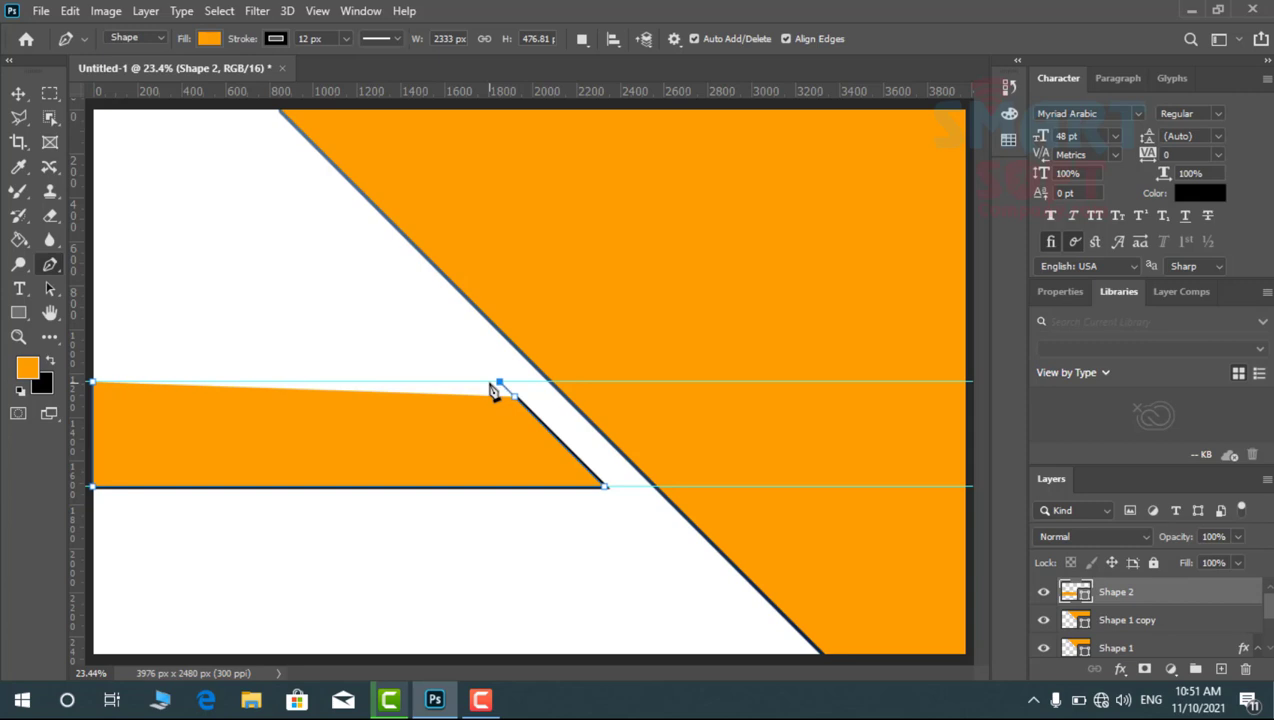
pyautogui.click(499, 382)
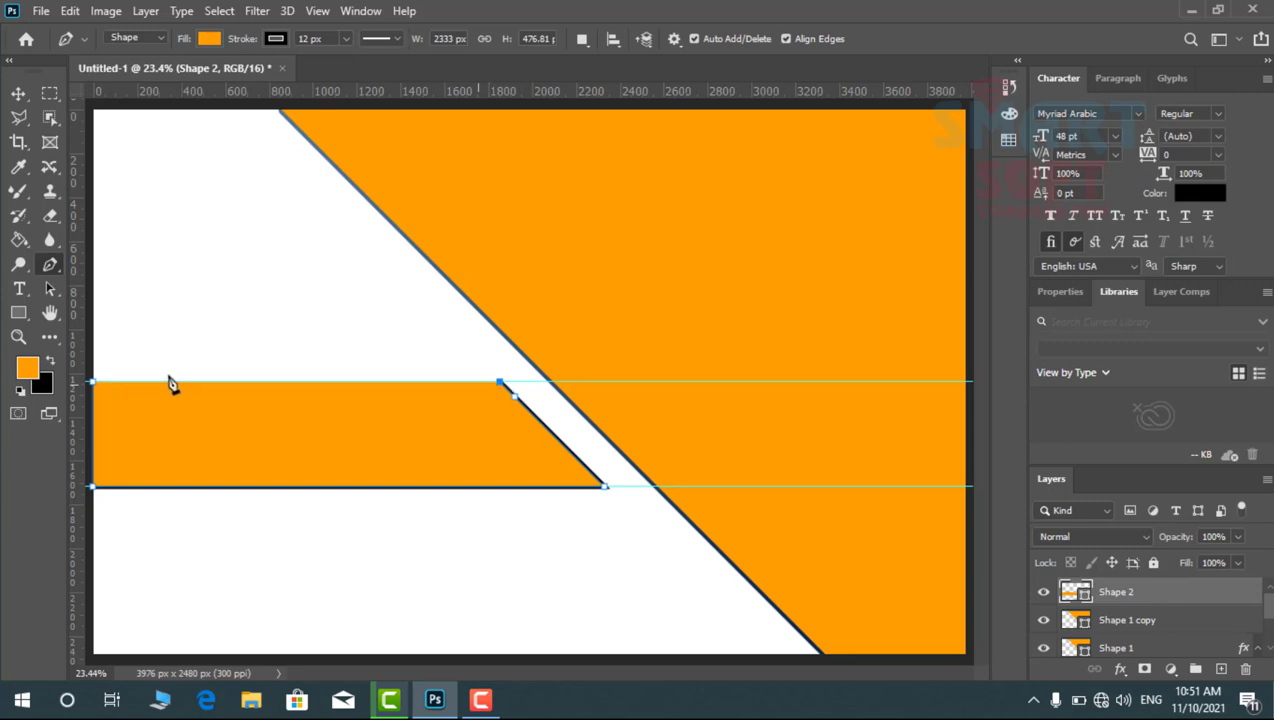
pyautogui.click(92, 383)
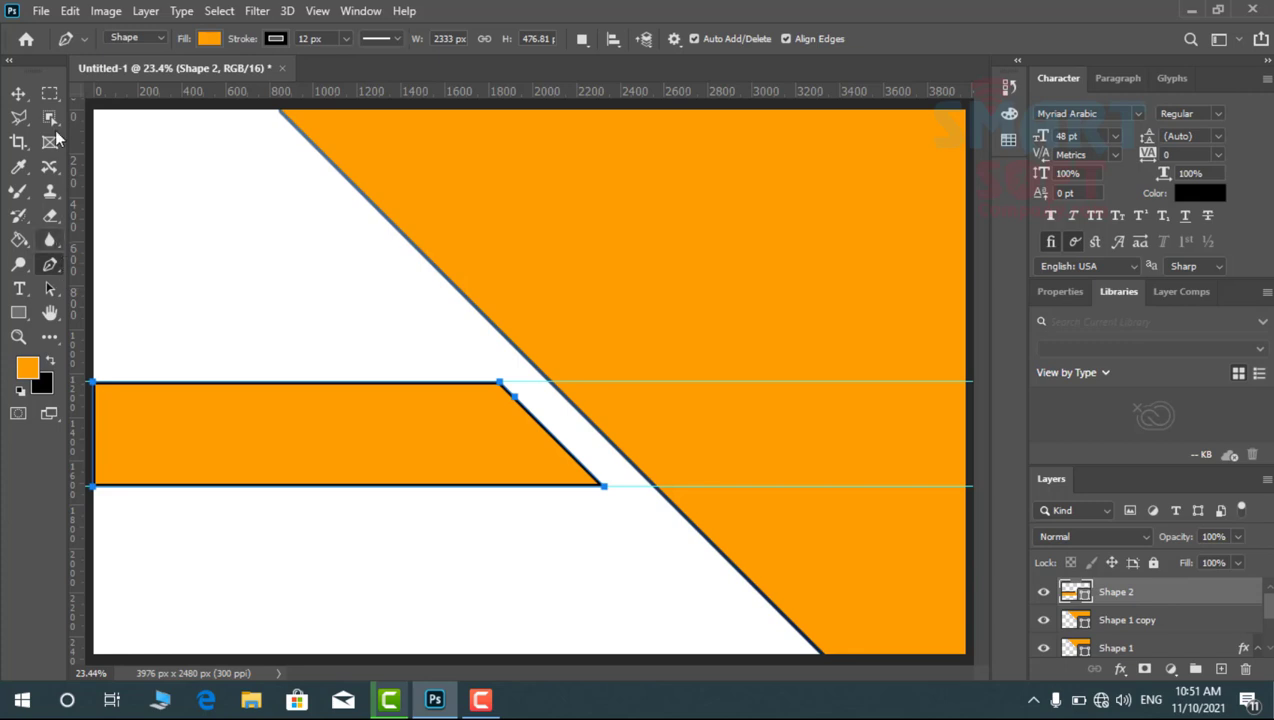
# Remove the stroke from the new orange bar and deselect it
pyautogui.click(277, 39)
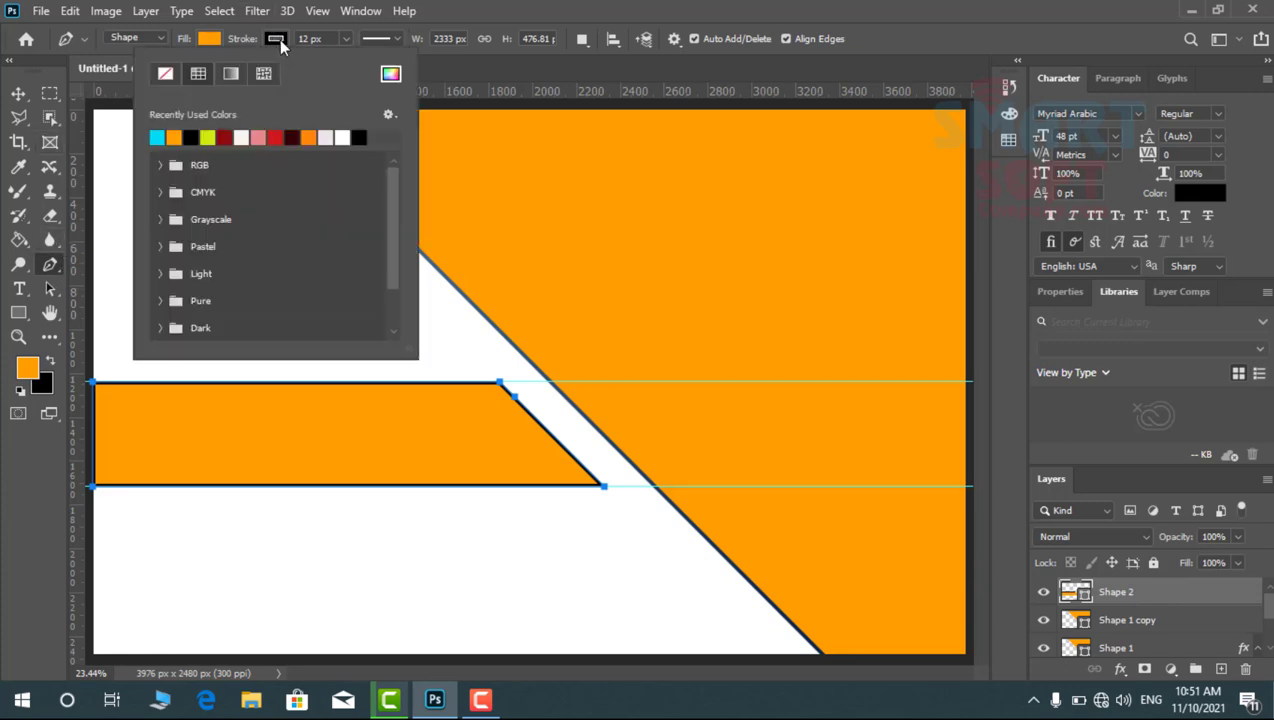
pyautogui.click(167, 74)
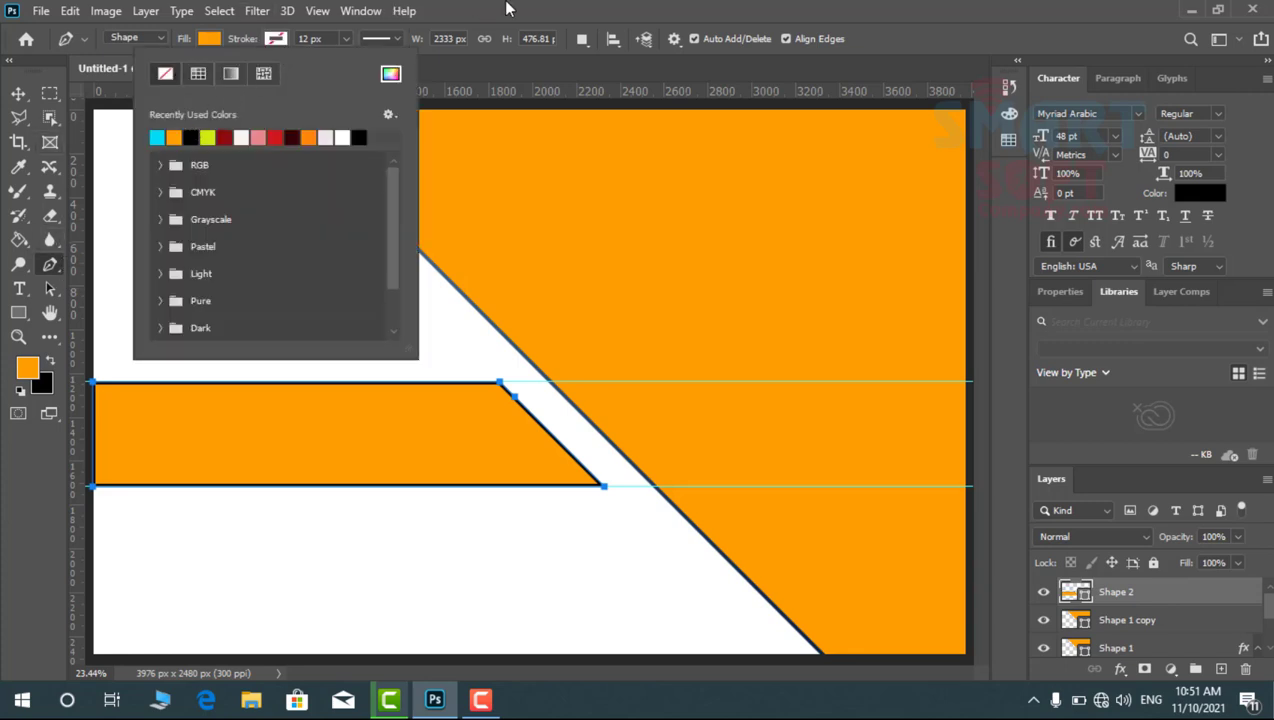
pyautogui.click(507, 9)
pyautogui.click(18, 93)
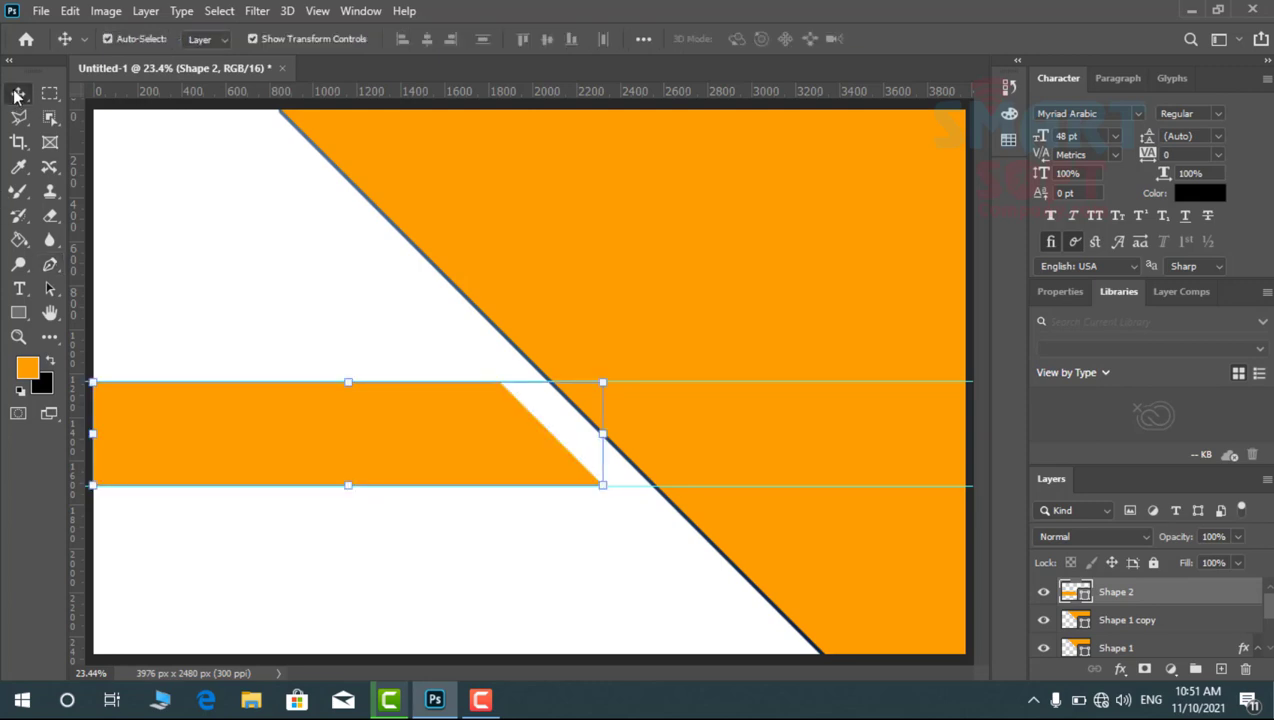
pyautogui.click(378, 340)
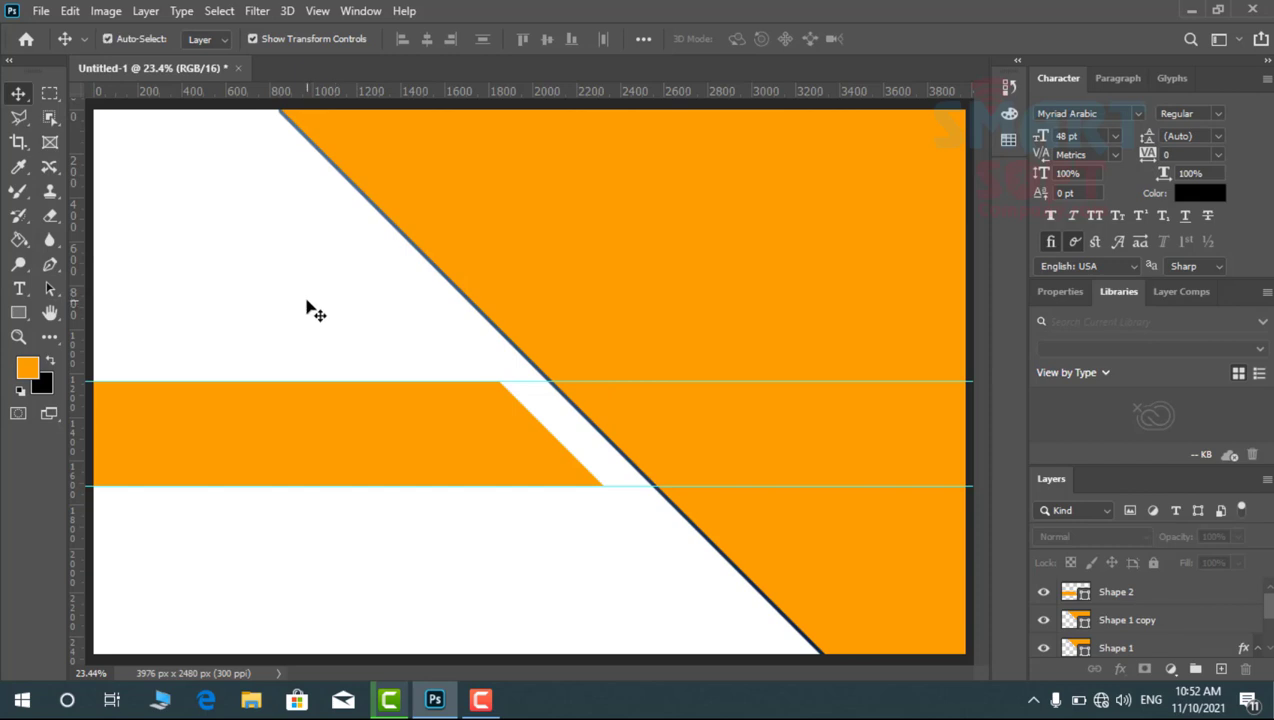
# Add the text "هيواد" in black 48 pt Myriad Arabic Regular in the white area above the orange bar
pyautogui.press('t')
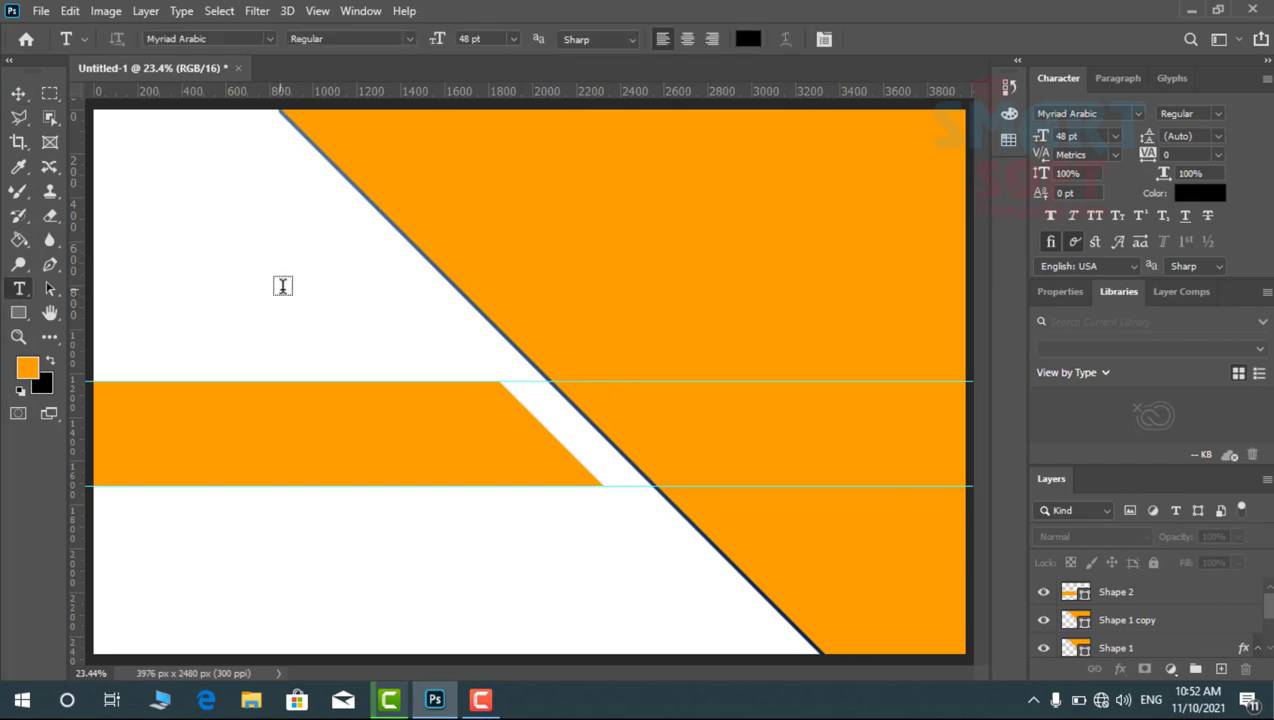
pyautogui.click(282, 286)
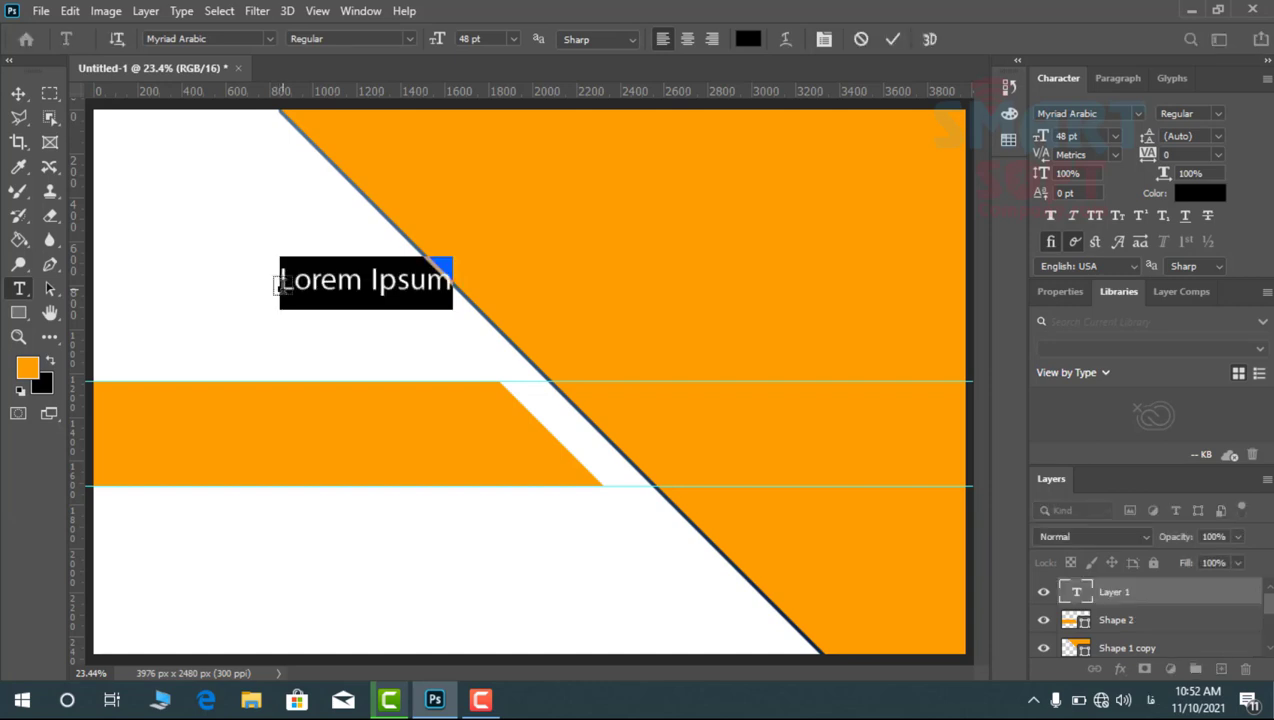
pyautogui.write('هيواه')
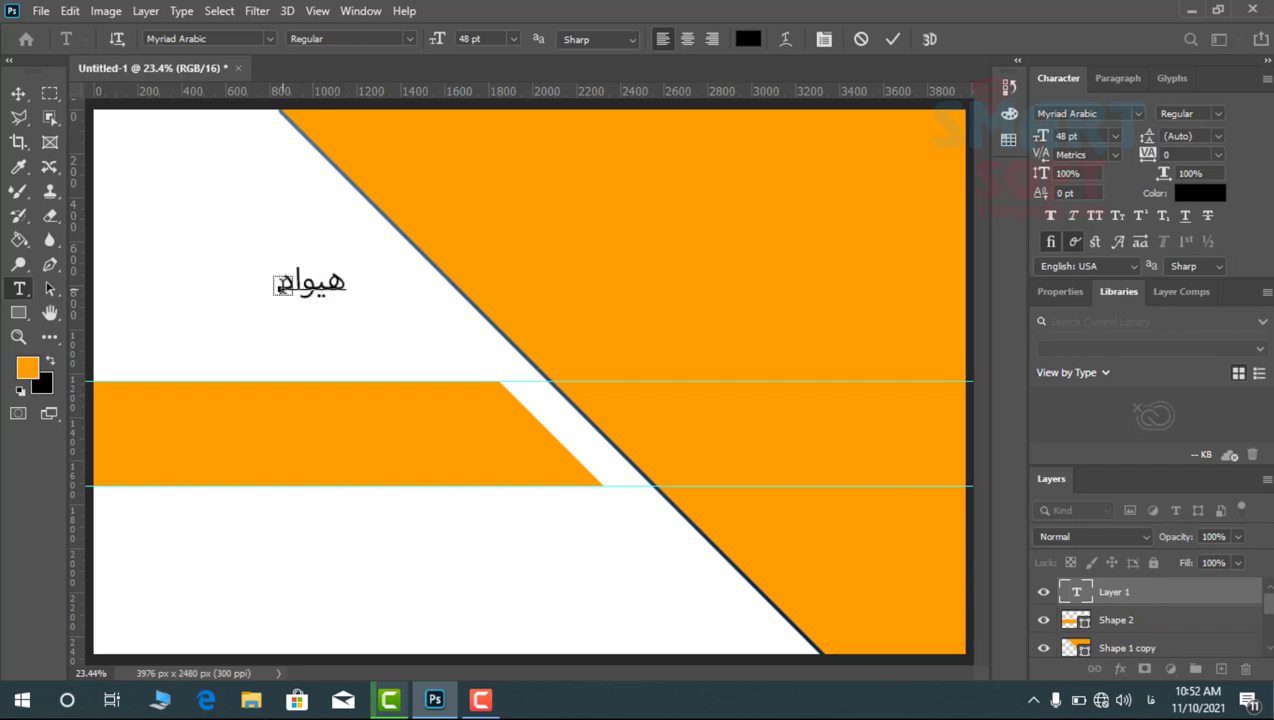
pyautogui.hotkey('ctrl', 'a')
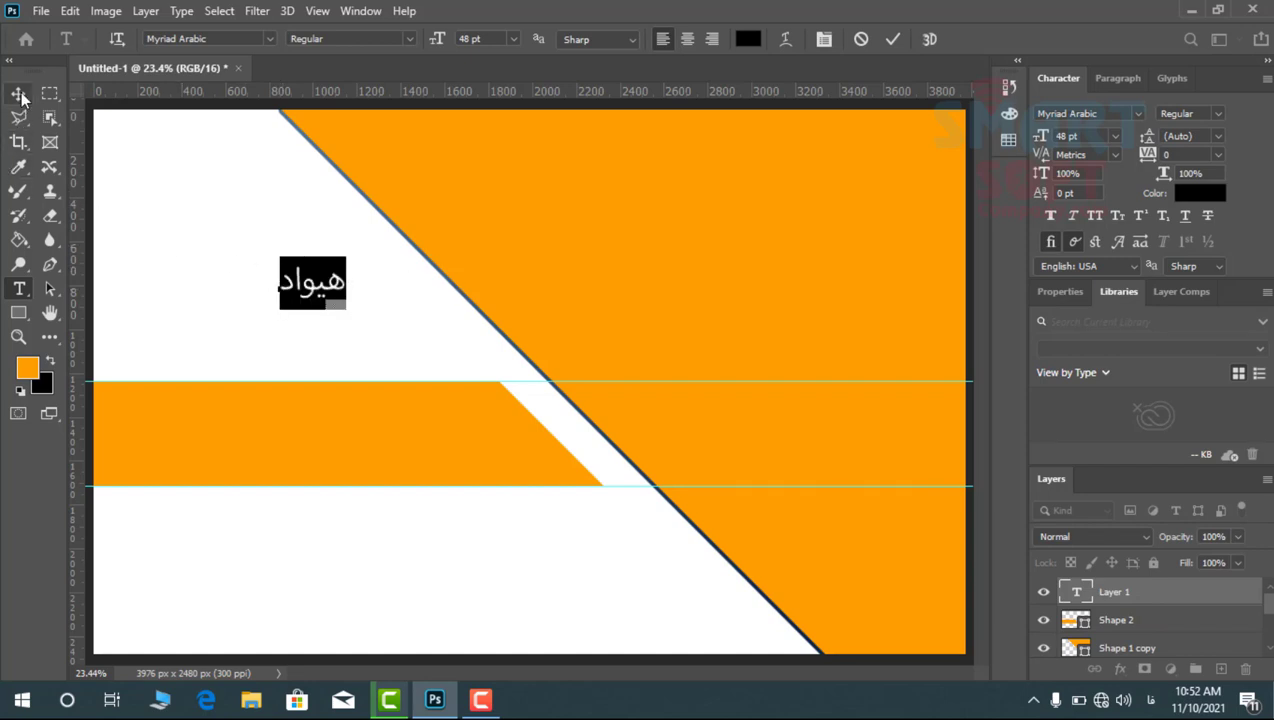
pyautogui.click(18, 93)
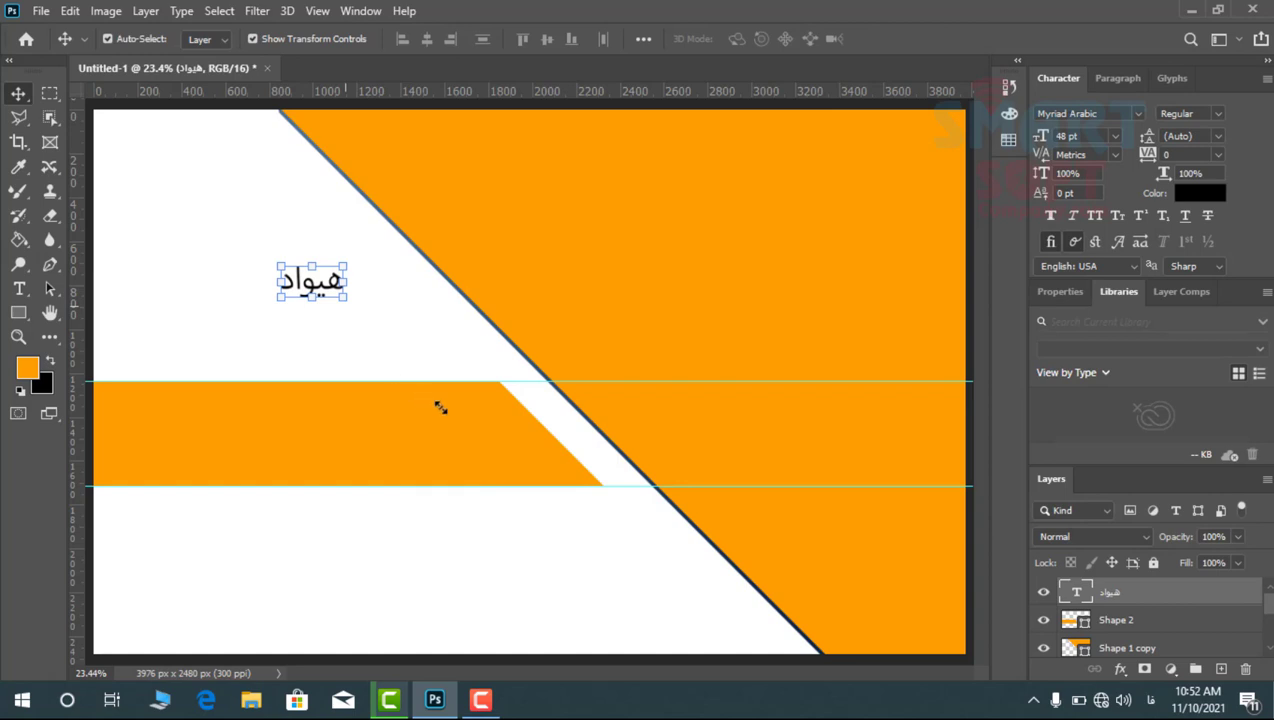
pyautogui.moveTo(440, 407); pyautogui.dragTo(456, 418)
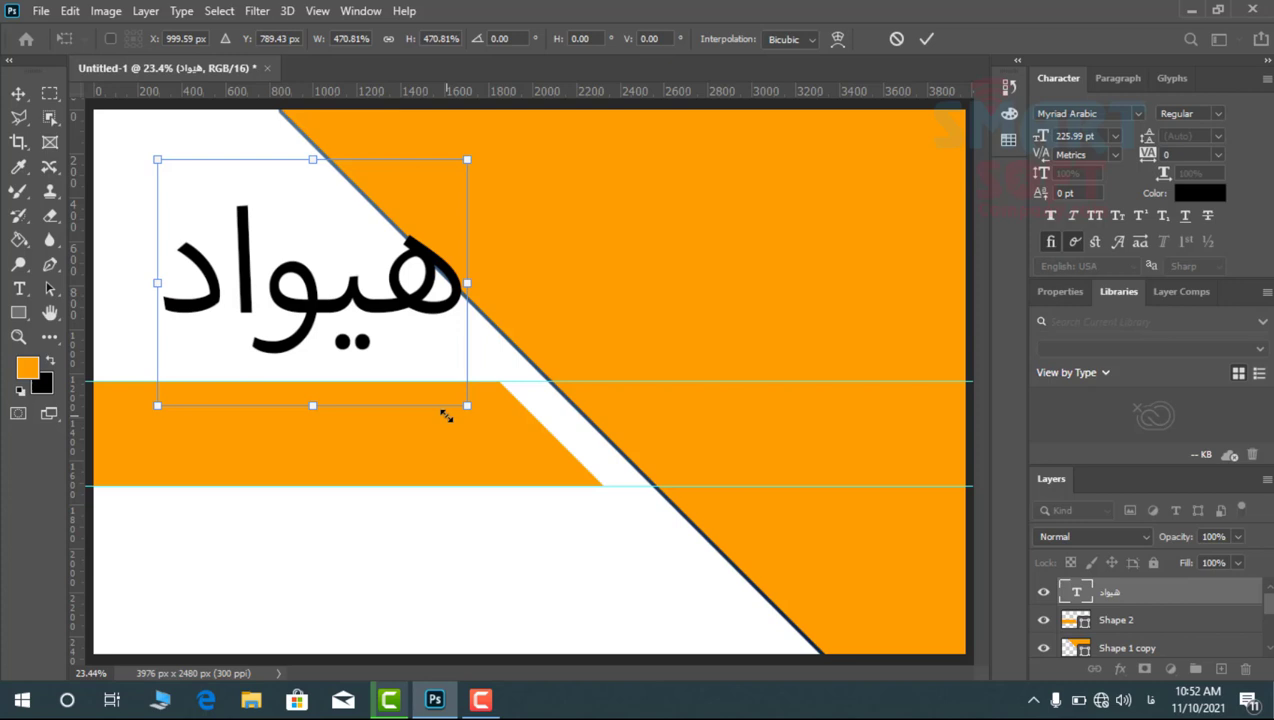
pyautogui.hotkey('ctrl', 'z')
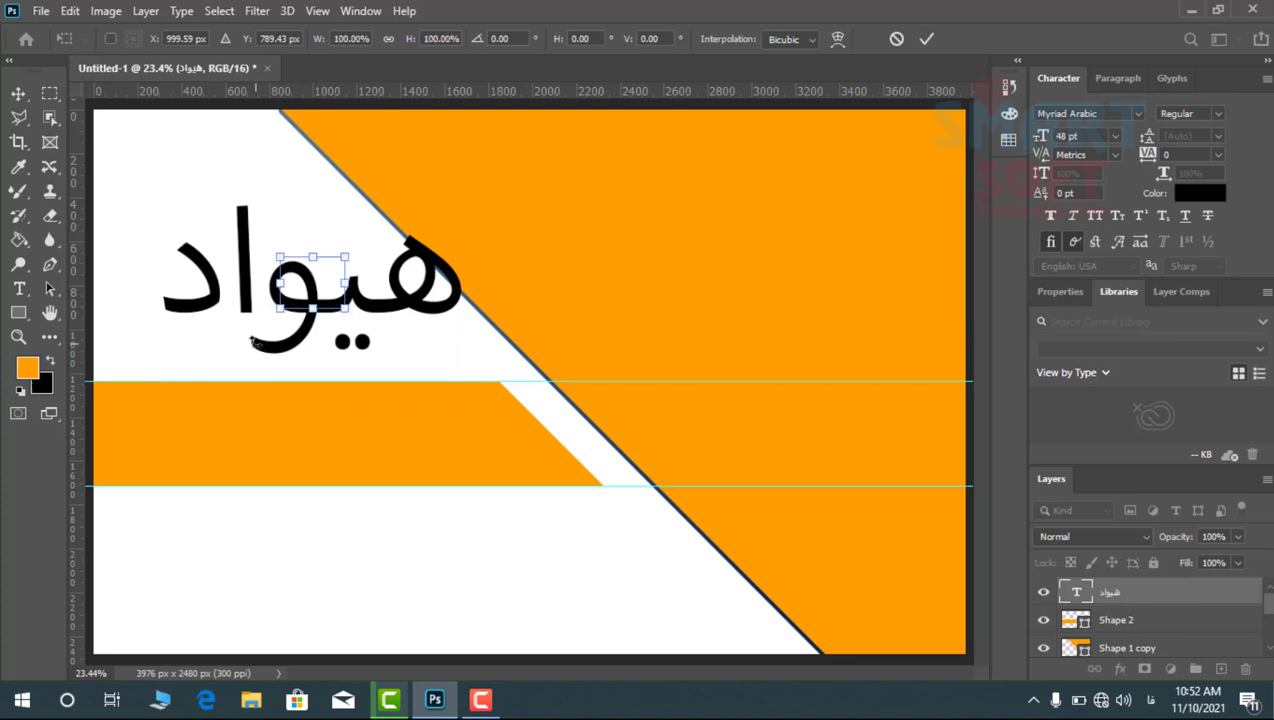
pyautogui.moveTo(340, 311); pyautogui.dragTo(356, 368)
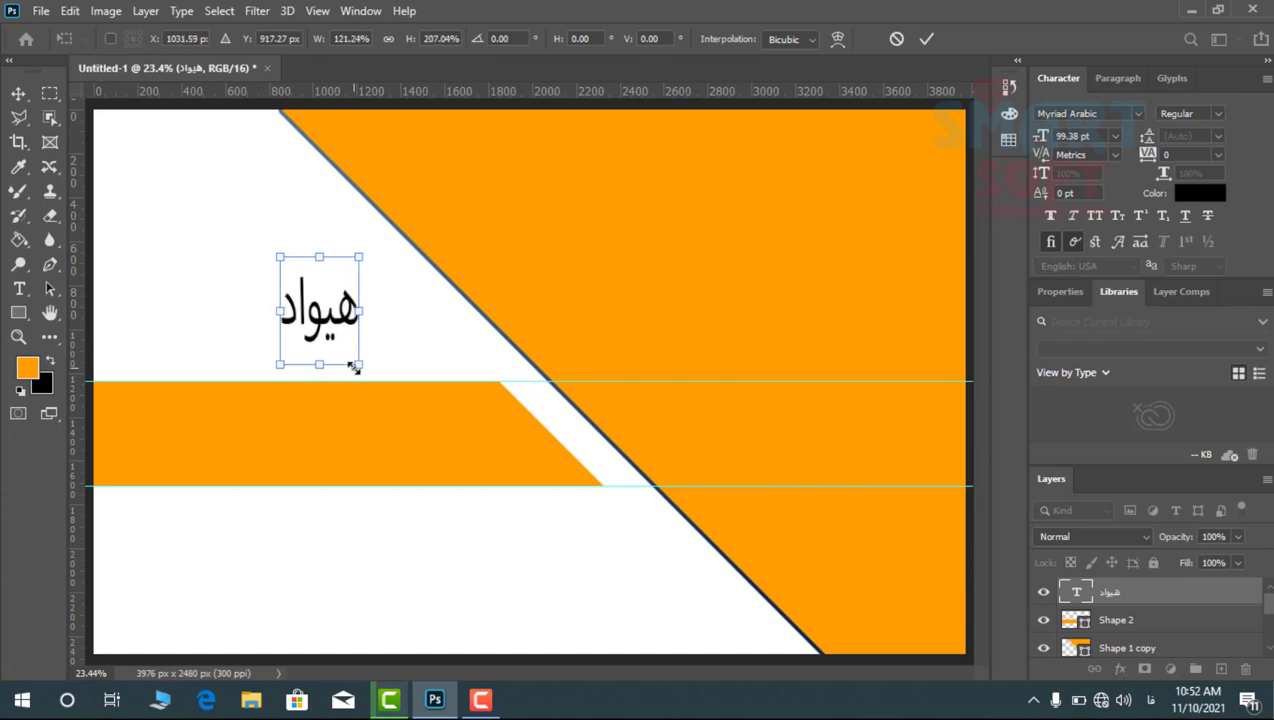
pyautogui.hotkey('ctrl', 'z')
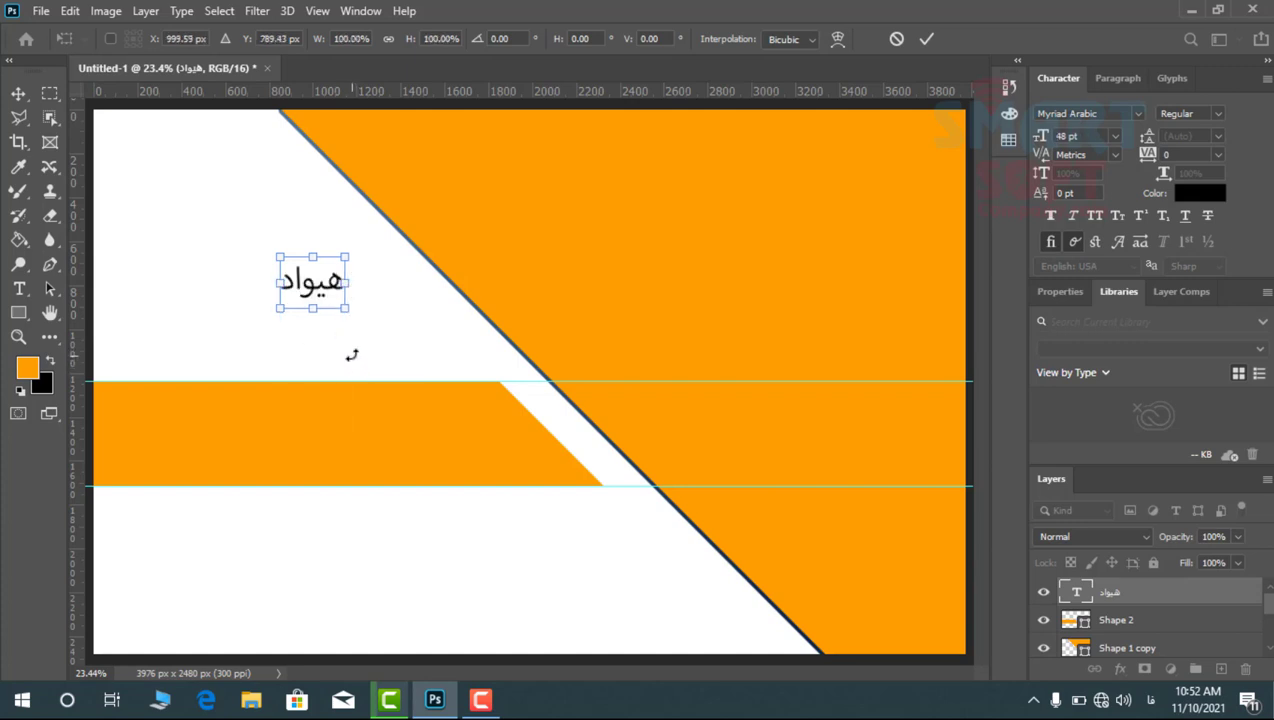
# Scale the "هيواد" text proportionally to about 384% and move it onto the left part of the orange bar
pyautogui.moveTo(348, 309); pyautogui.dragTo(441, 389)
pyautogui.moveTo(321, 350); pyautogui.dragTo(255, 474)
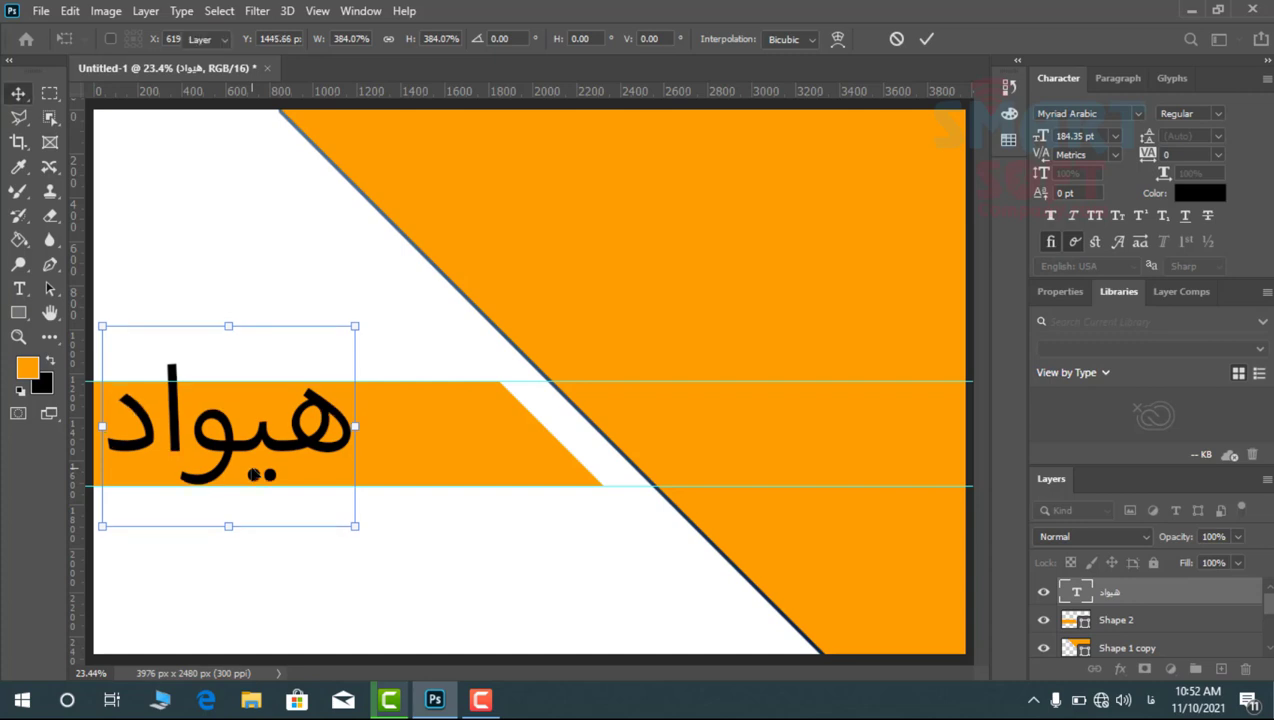
pyautogui.press('Return')
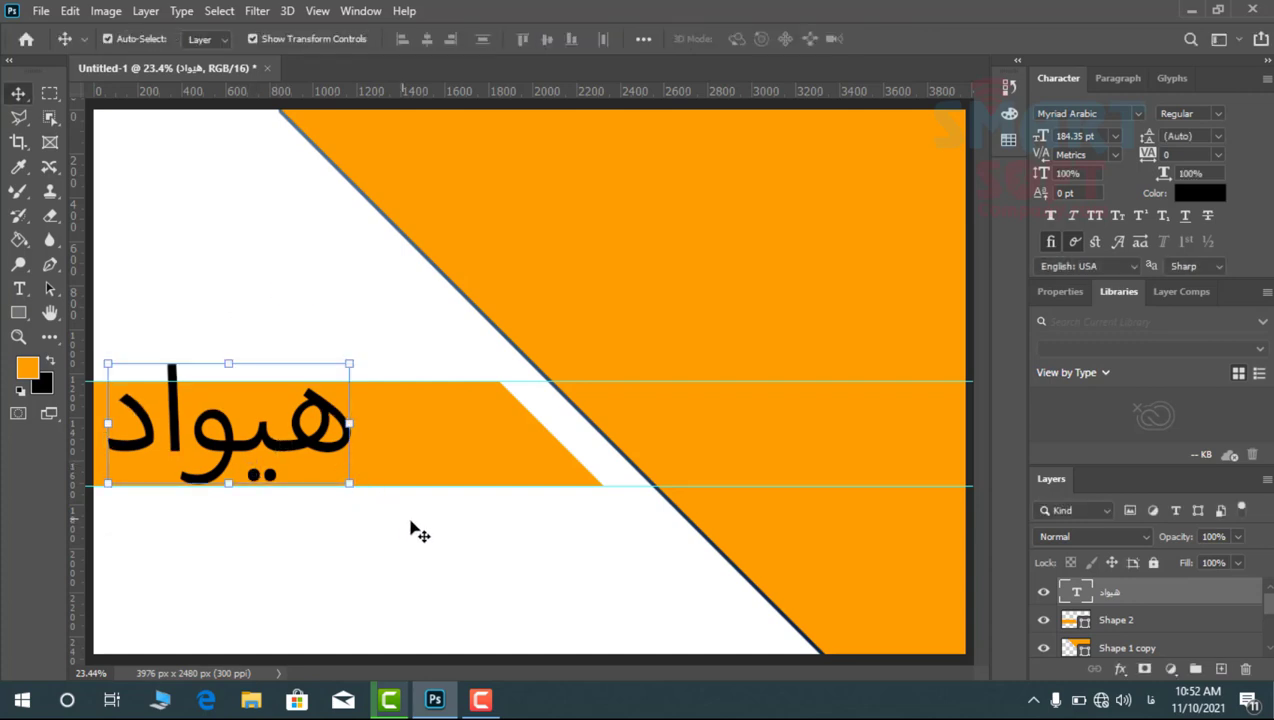
# Add the text "کتاب فروشی" in black 48 pt Myriad Arabic Regular and move it onto the lower right part of the orange bar
pyautogui.press('t')
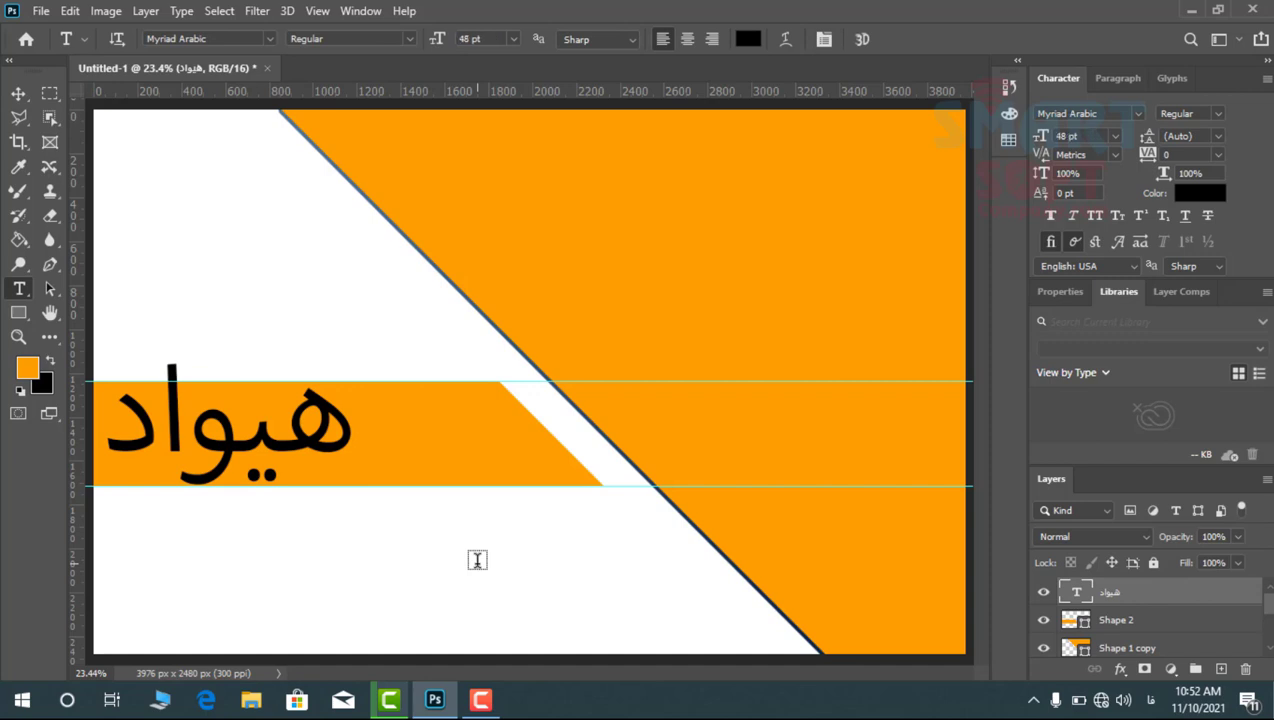
pyautogui.click(477, 560)
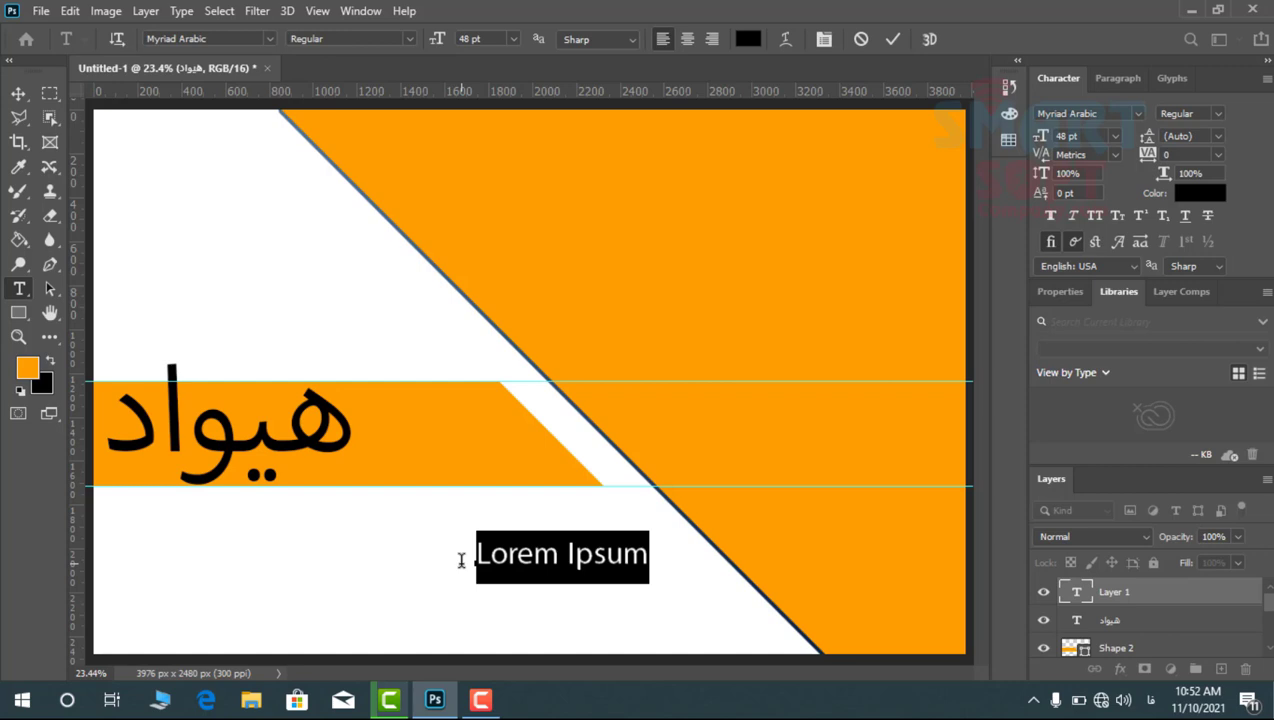
pyautogui.write('كتاب')
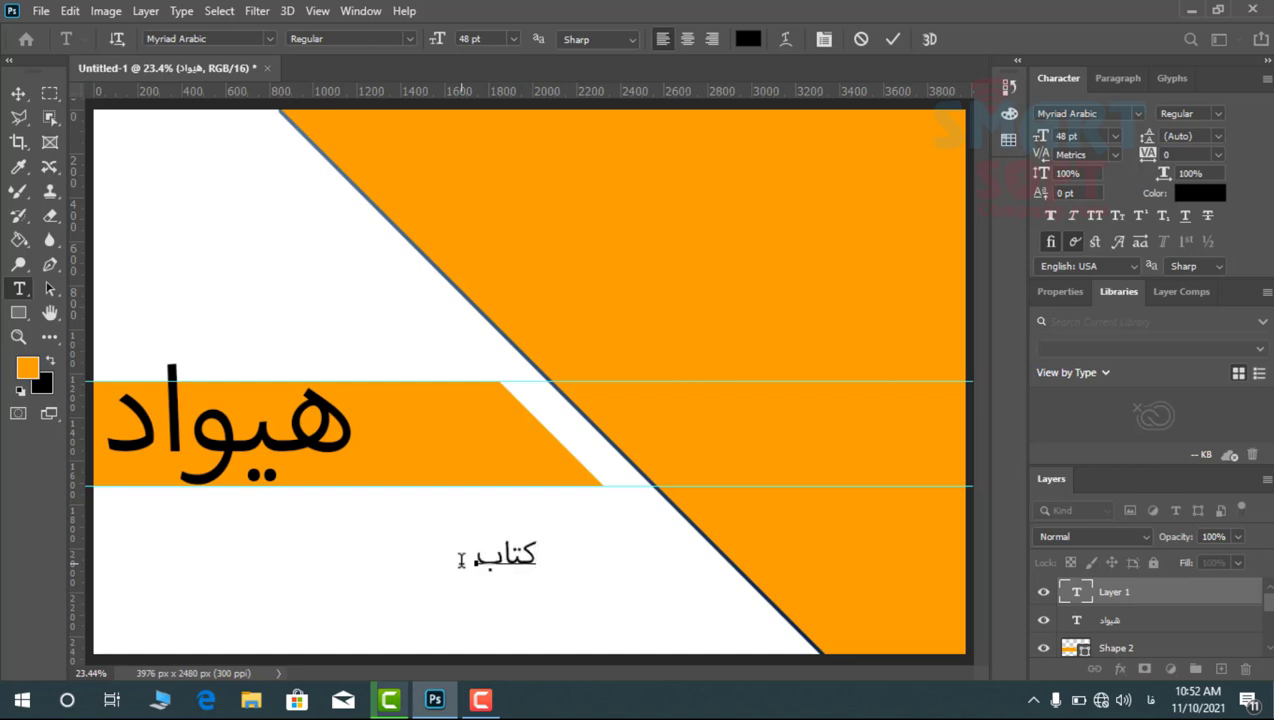
pyautogui.write(' فروشی')
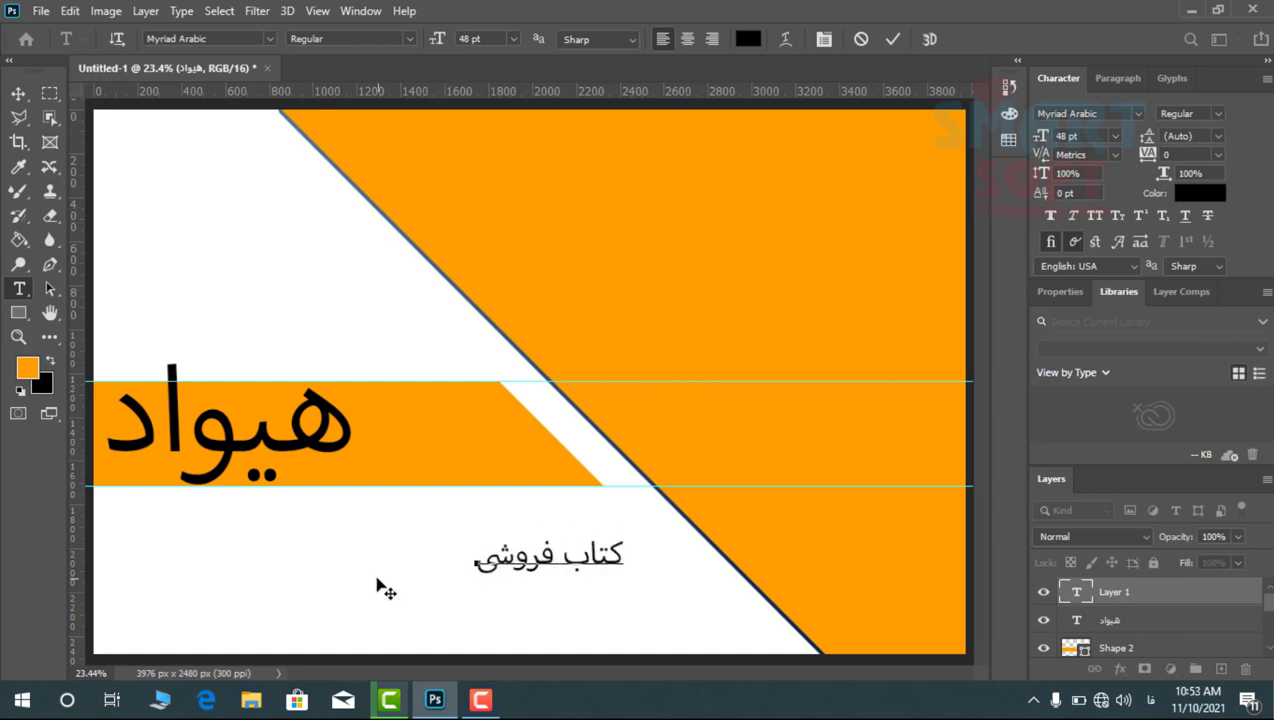
pyautogui.click(18, 93)
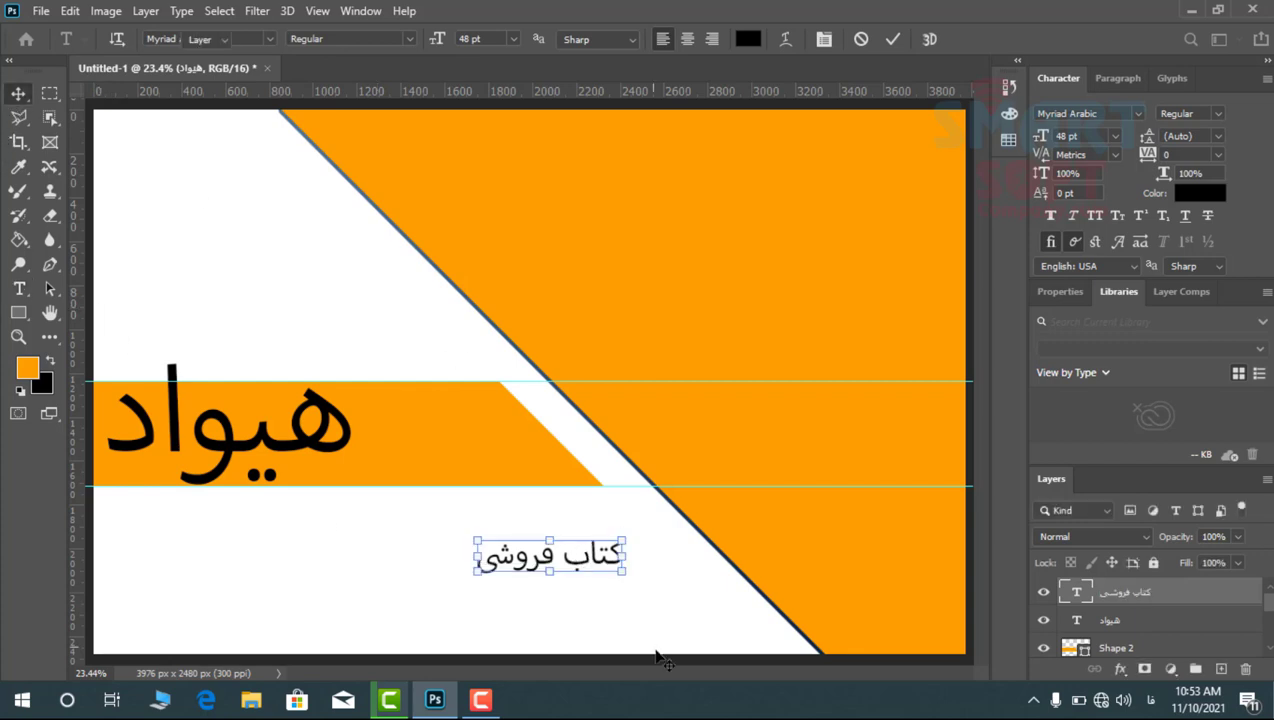
pyautogui.moveTo(580, 567); pyautogui.dragTo(507, 470)
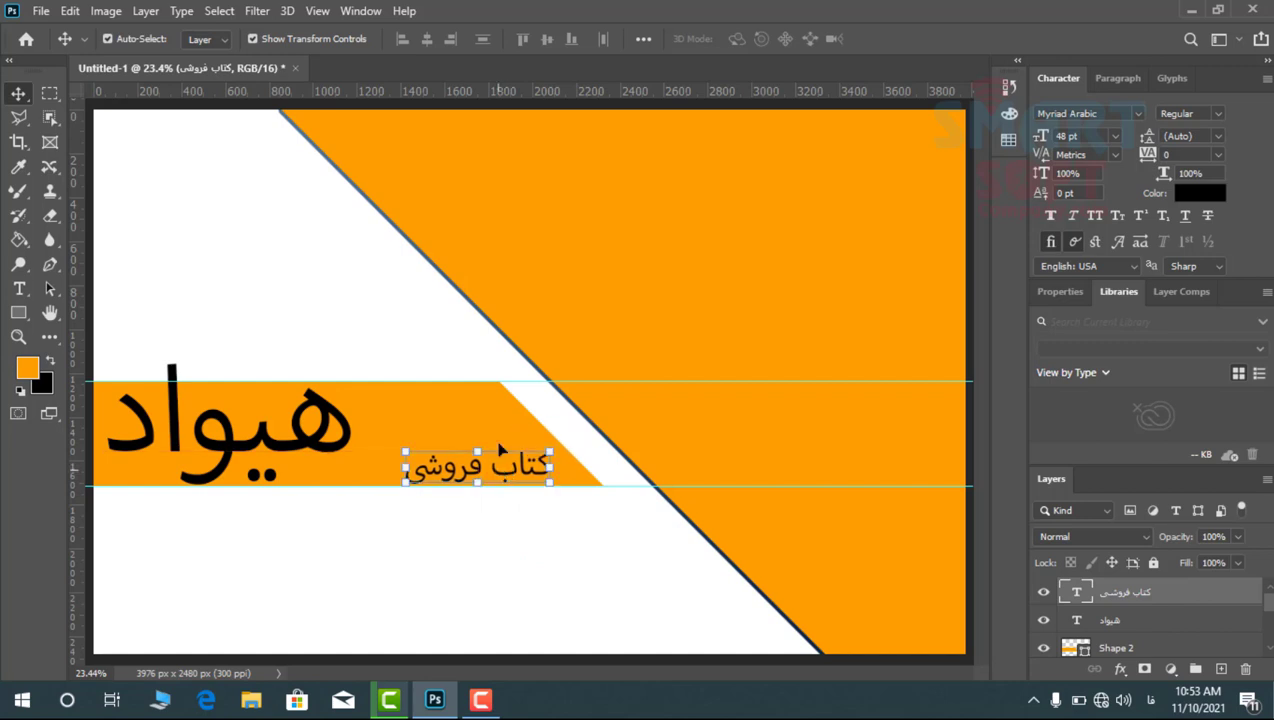
pyautogui.doubleClick(490, 466)
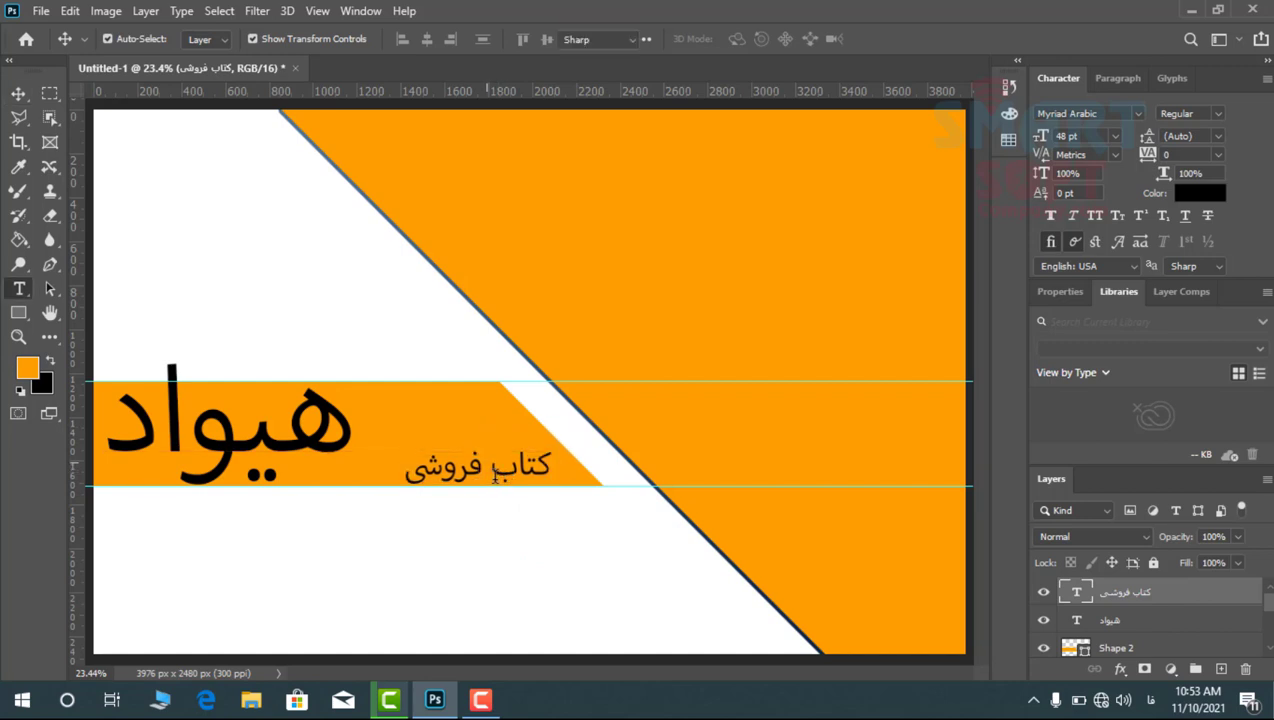
pyautogui.moveTo(16, 77); pyautogui.dragTo(16, 80)
pyautogui.click(19, 93)
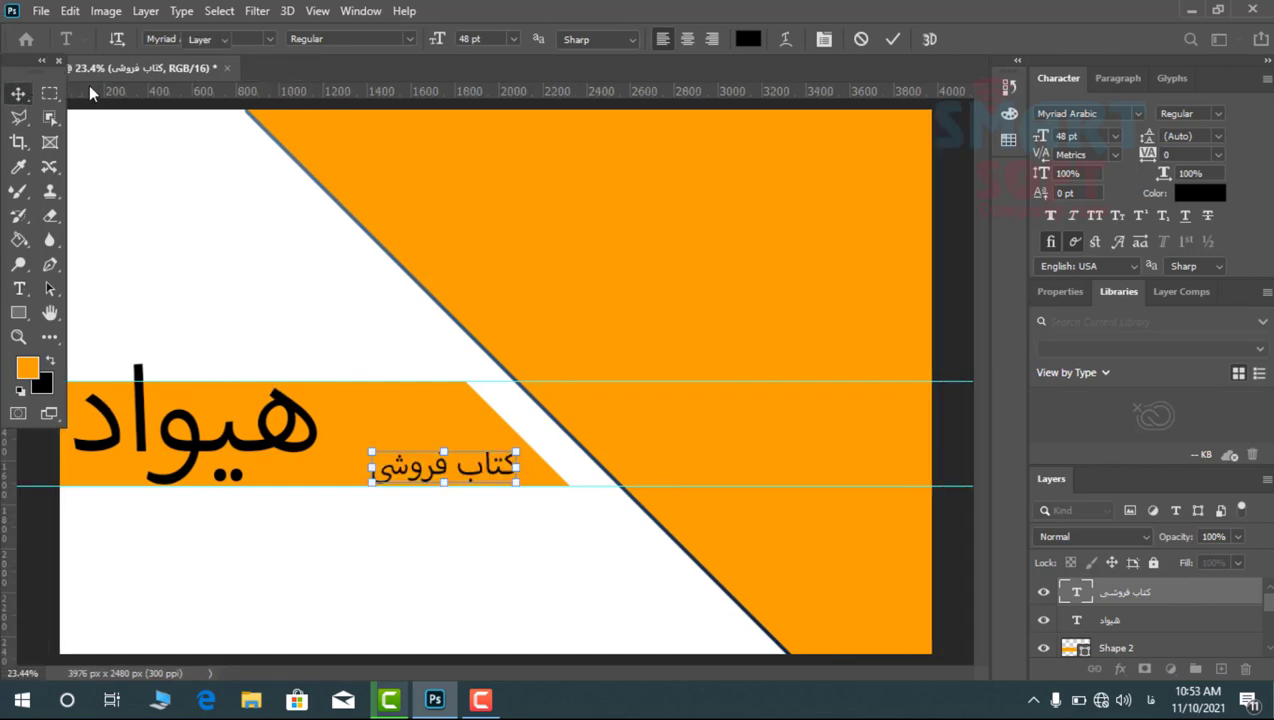
# Display the properties of the "کتاب فروشی" text and change its font to W_adib Regular at 37 pt
pyautogui.click(350, 9)
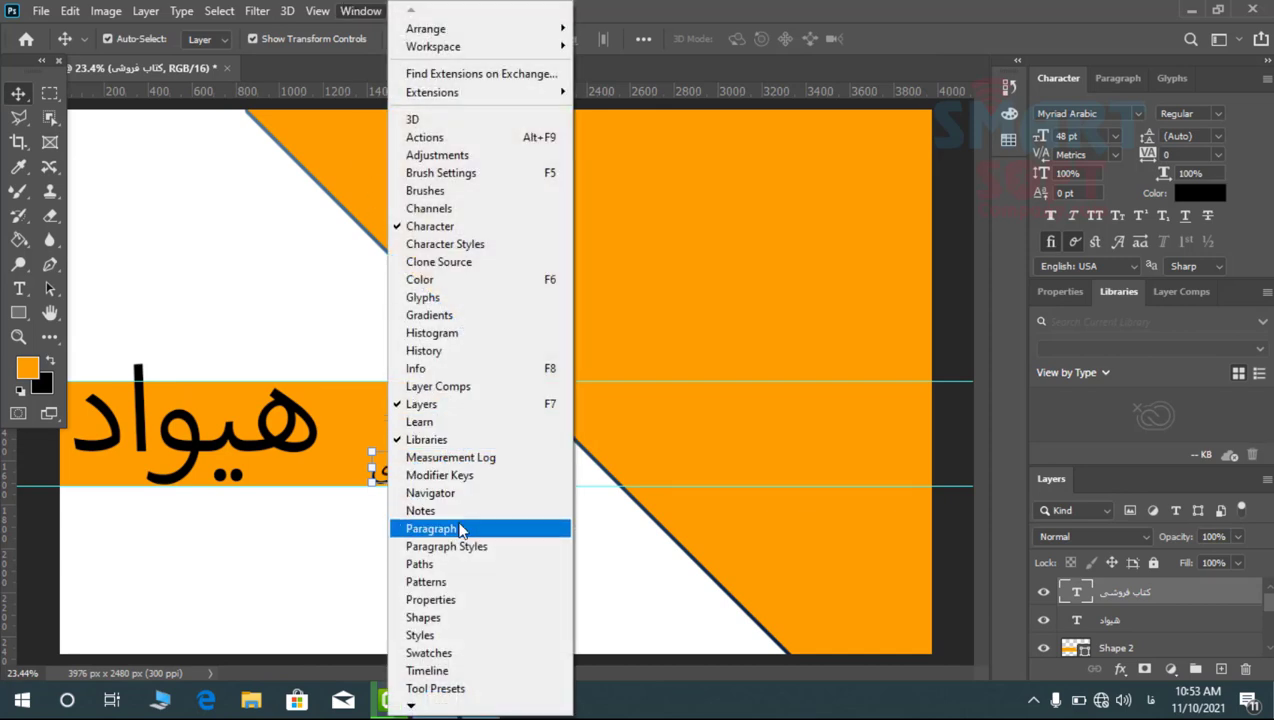
pyautogui.click(475, 530)
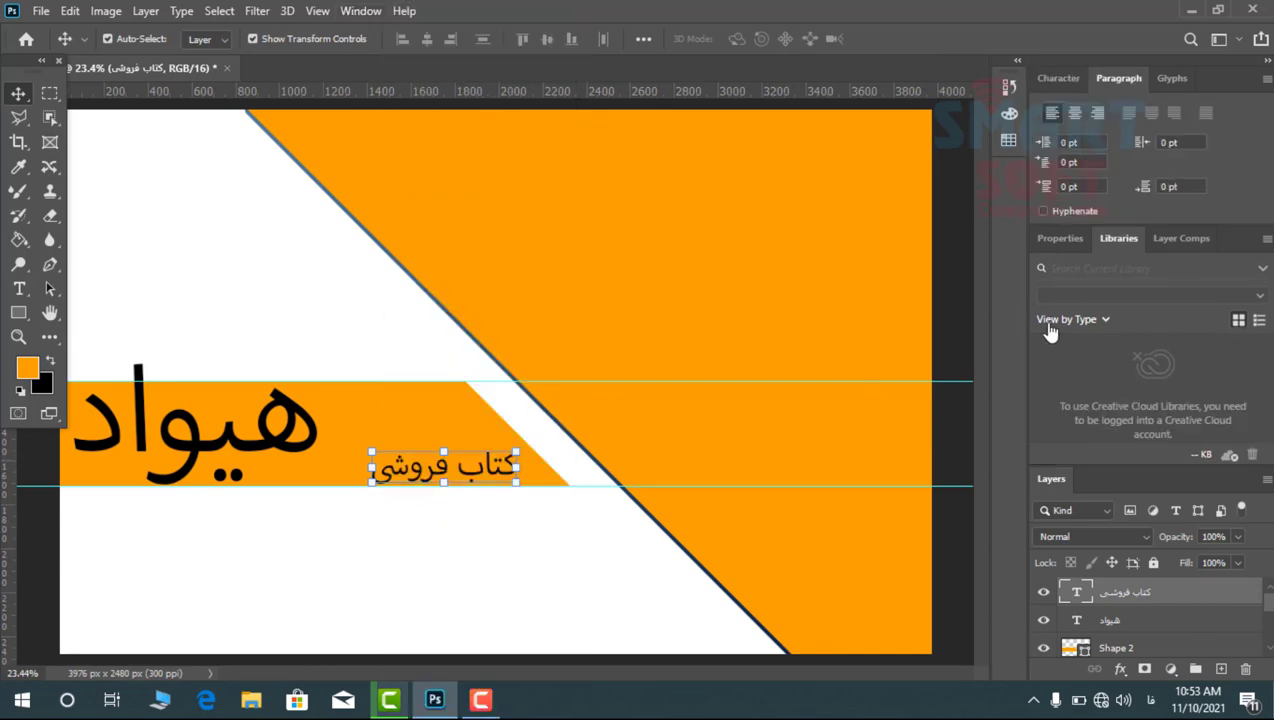
pyautogui.click(1055, 236)
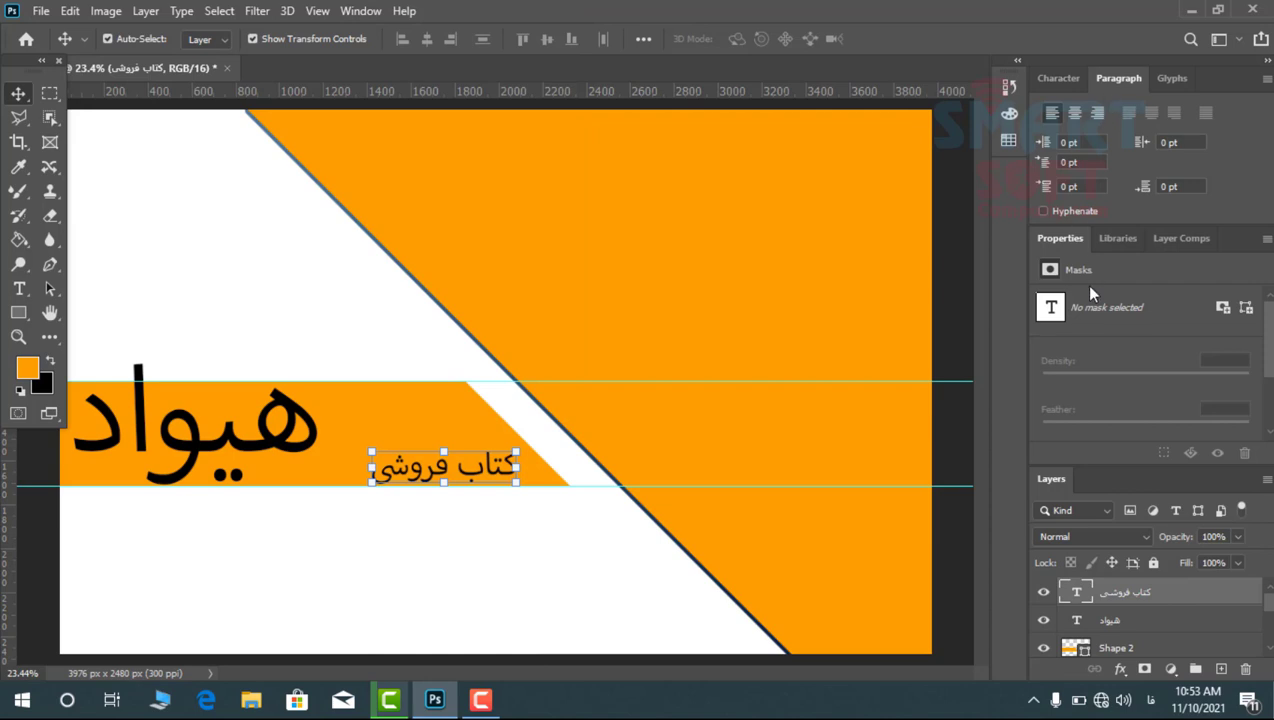
pyautogui.click(1052, 78)
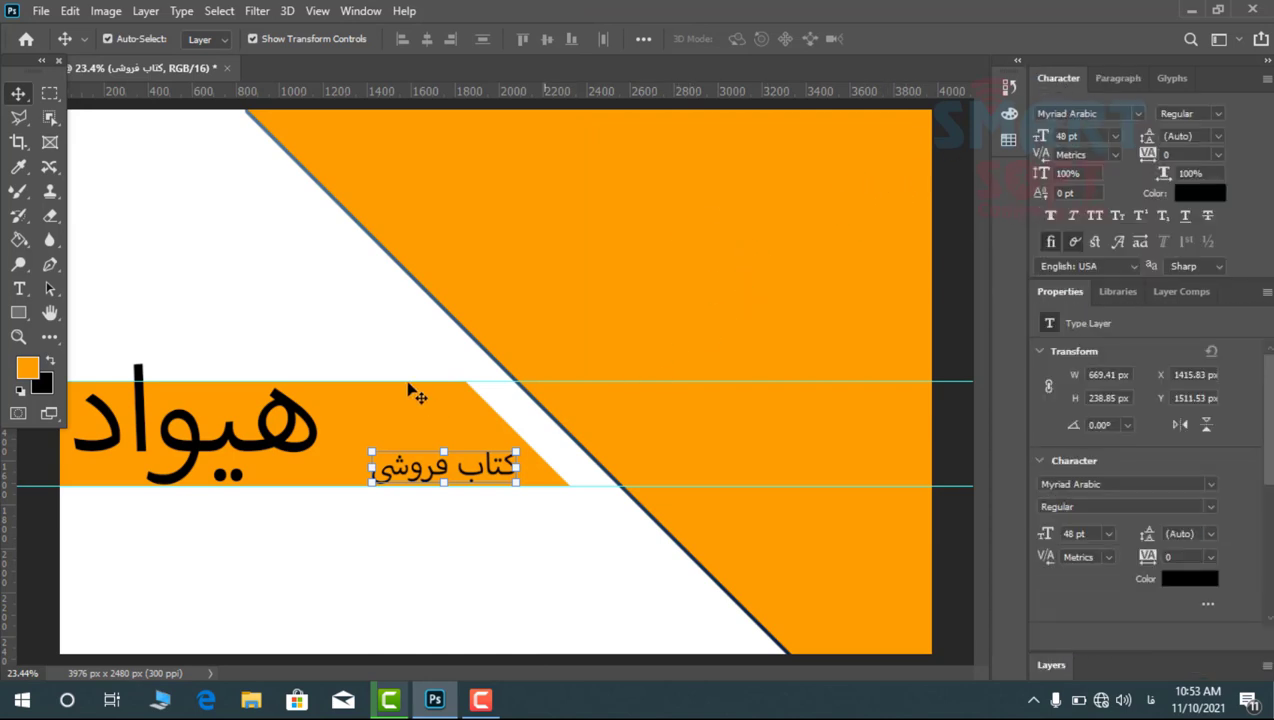
pyautogui.click(1134, 113)
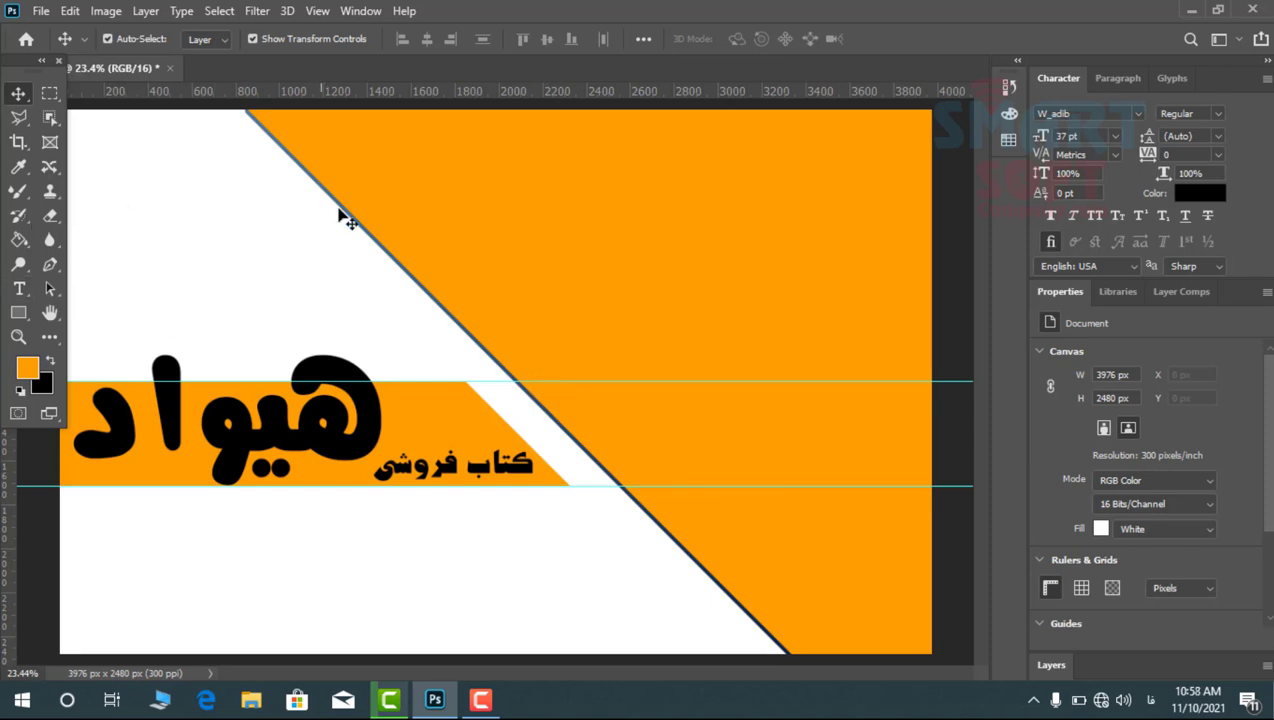
# Add two horizontal guides just below the orange bar and move the lower one up until they are about 77 px apart
pyautogui.moveTo(288, 95); pyautogui.dragTo(285, 492)
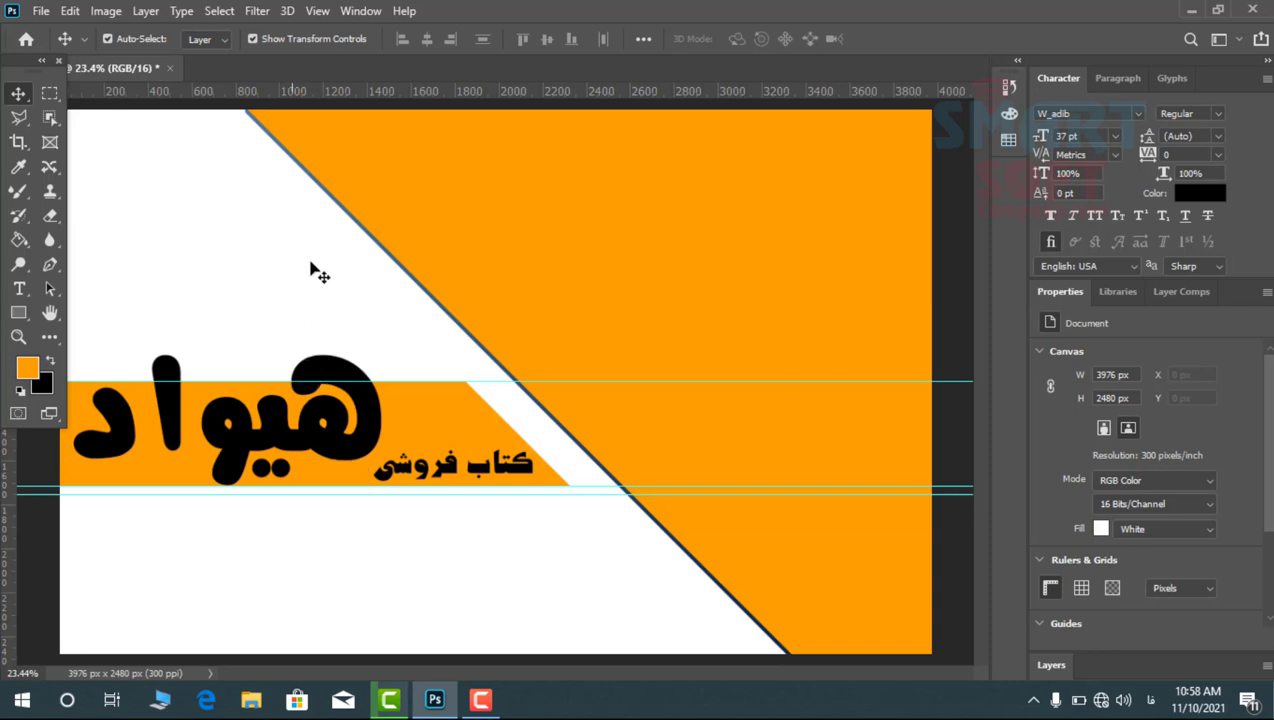
pyautogui.moveTo(238, 92); pyautogui.dragTo(225, 521)
pyautogui.click(50, 264)
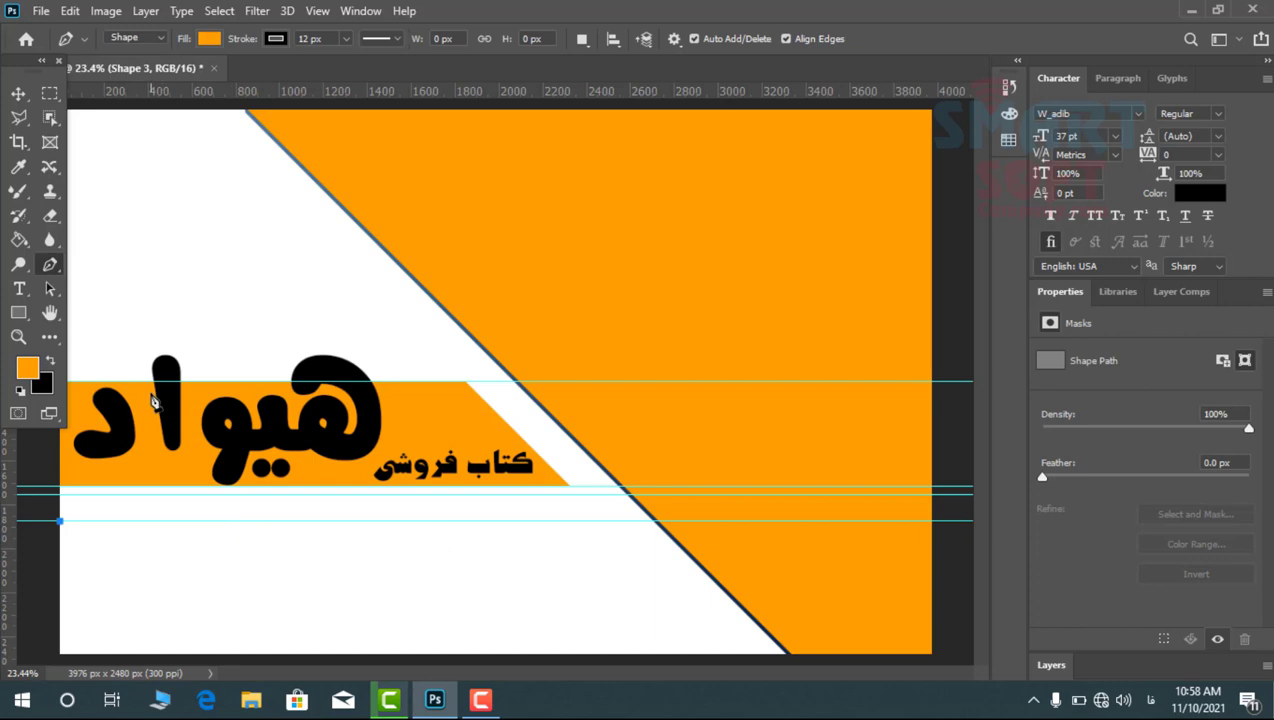
pyautogui.press('Return')
pyautogui.click(18, 93)
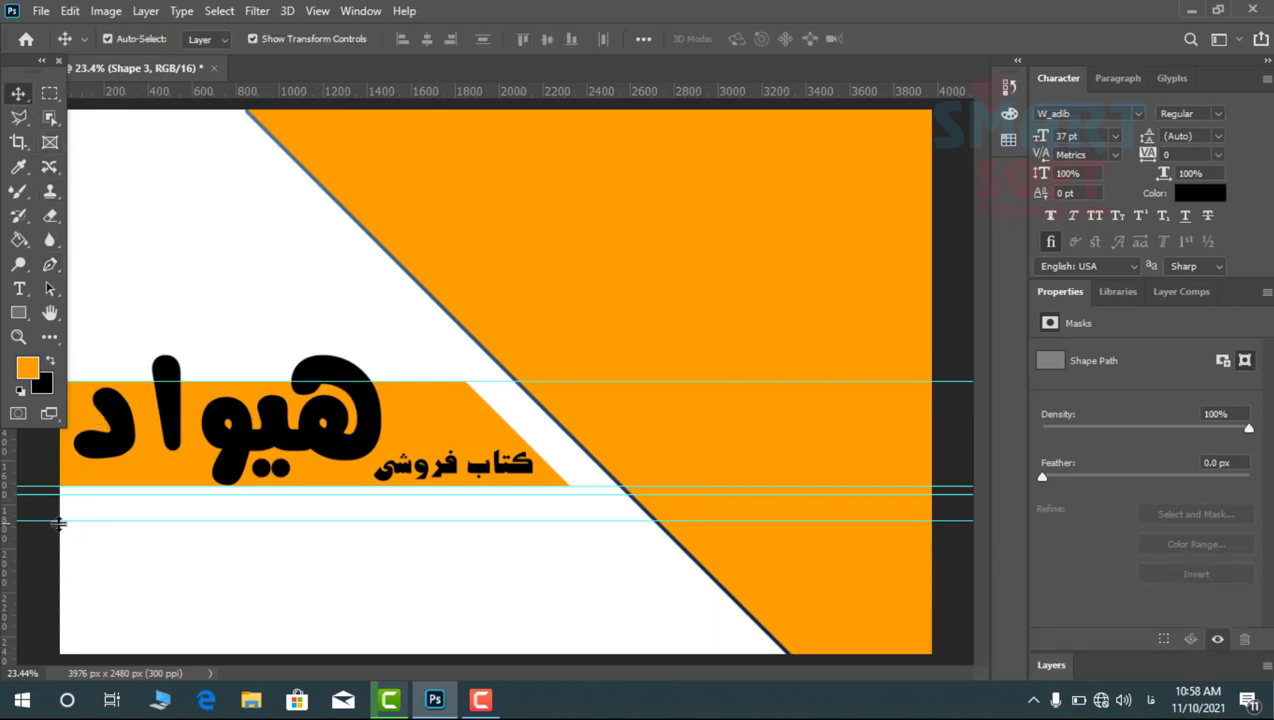
pyautogui.moveTo(58, 513); pyautogui.dragTo(48, 529)
# Draw a closed orange pen shape about 1879 x 77 px between the two lowest guides, from the canvas's left edge to a slanted right end
pyautogui.hotkey('ctrl', '+')
pyautogui.hotkey('ctrl', '+')
pyautogui.hotkey('ctrl', '+')
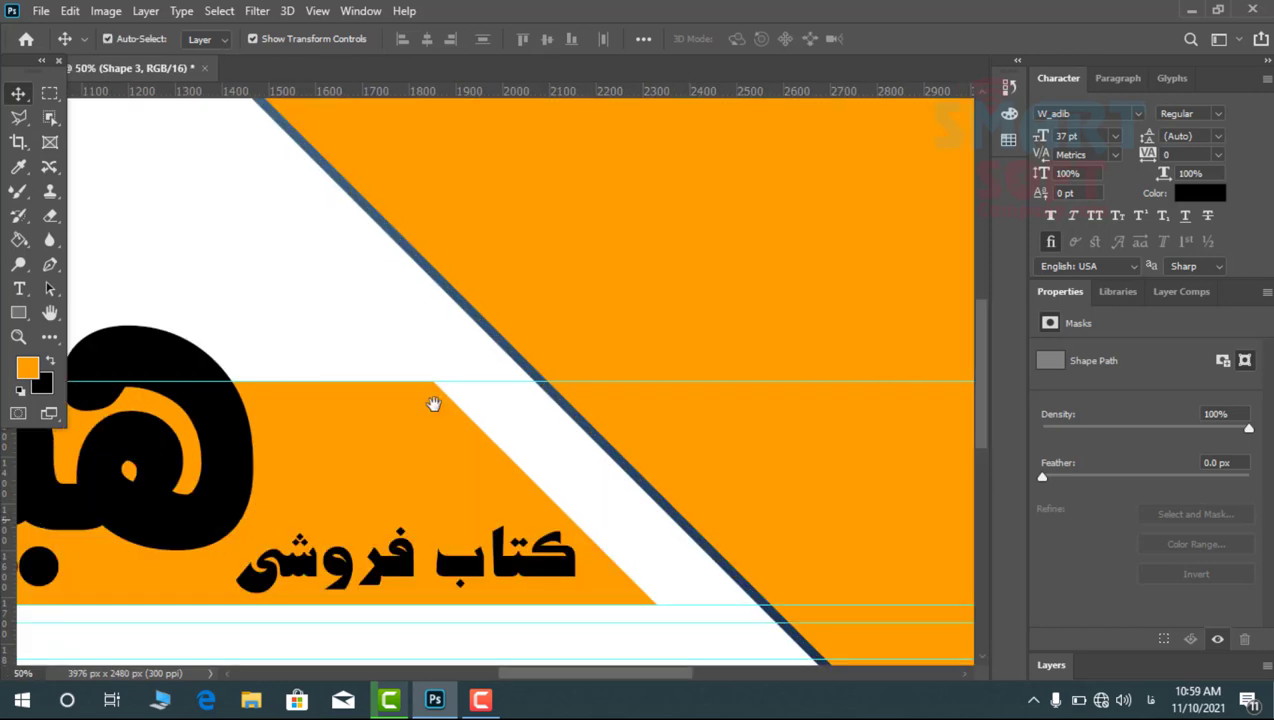
pyautogui.scroll(-3, 486, 452)
pyautogui.scroll(-2, 606, 455)
pyautogui.hscroll(-3, 540, 432)
pyautogui.moveTo(540, 432); pyautogui.dragTo(492, 495)
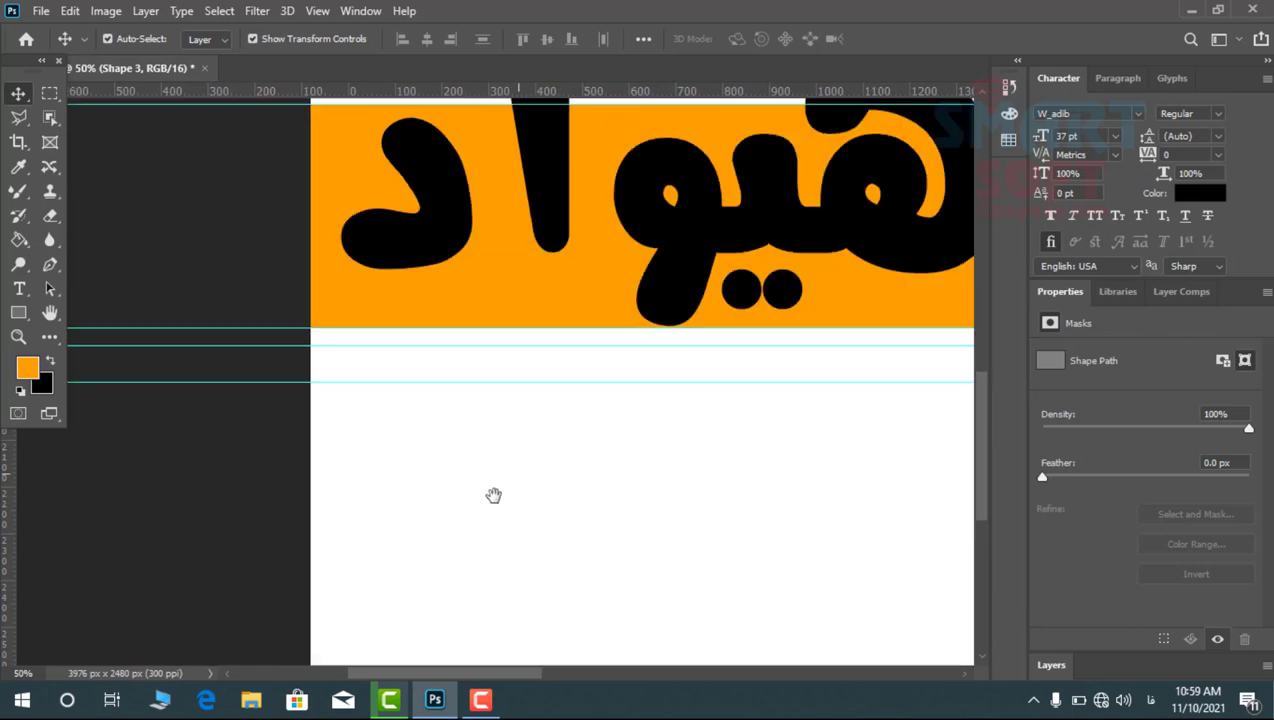
pyautogui.click(50, 264)
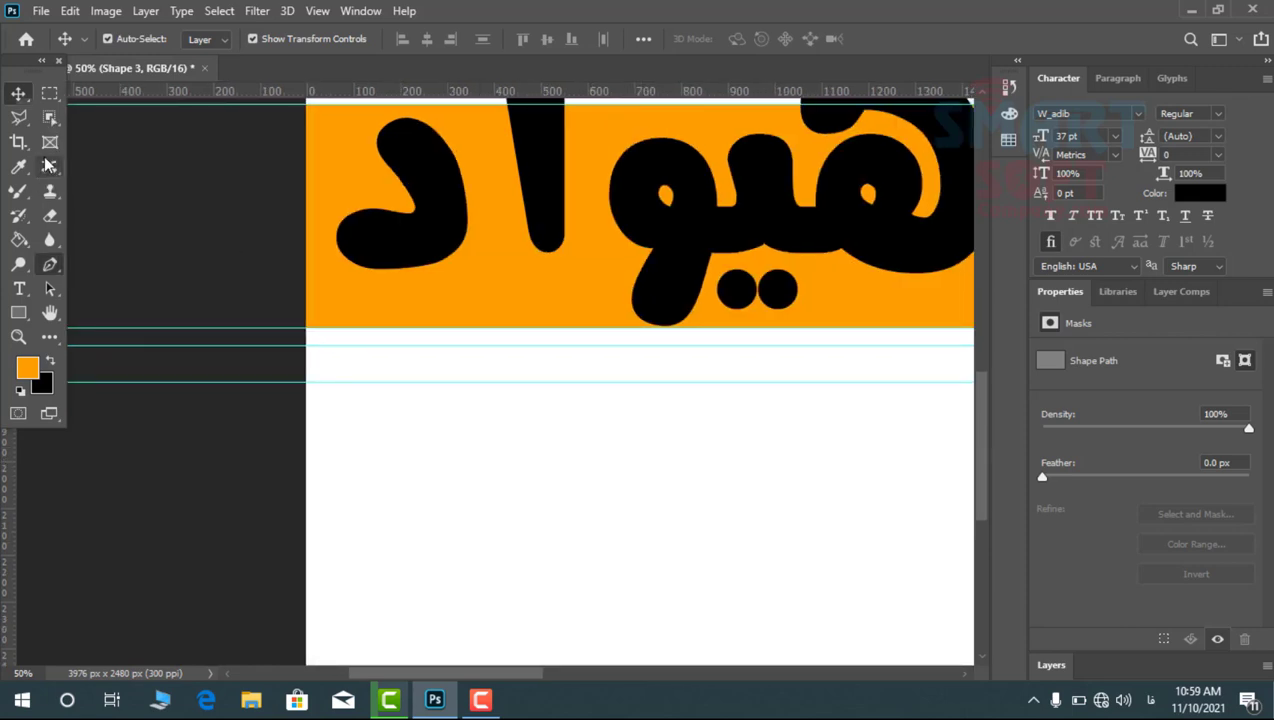
pyautogui.hotkey('ctrl', '-')
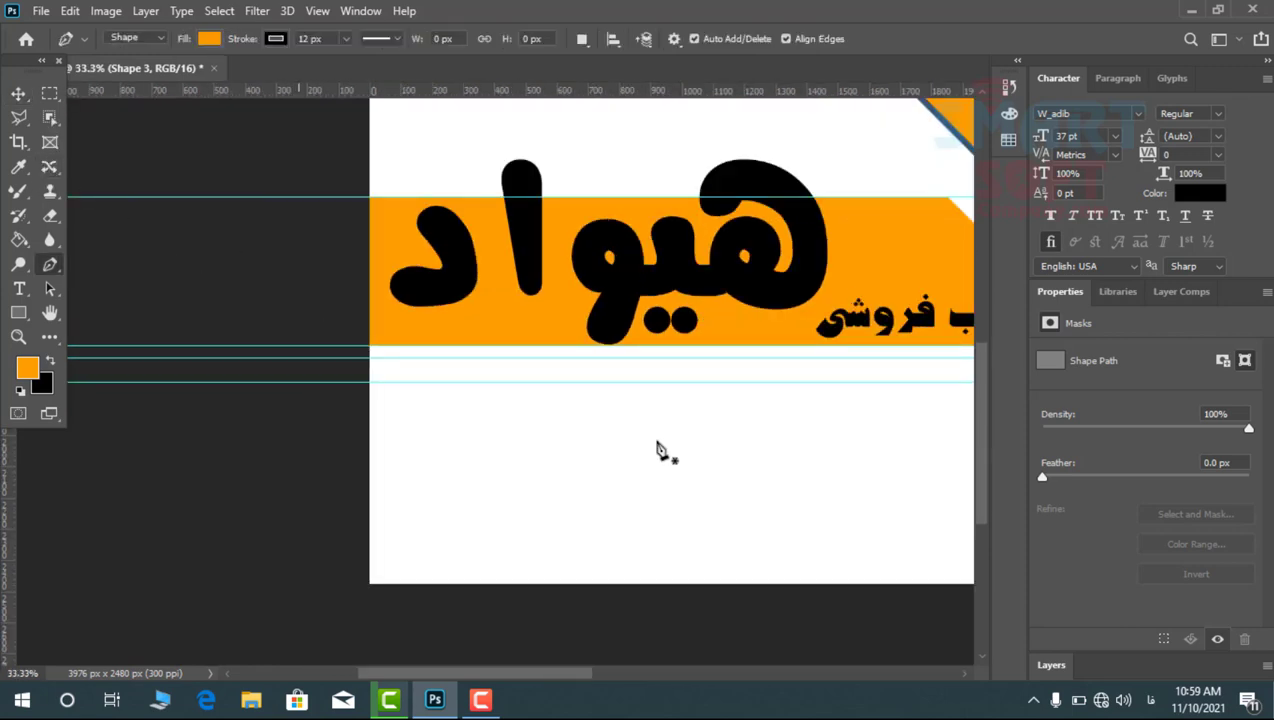
pyautogui.moveTo(657, 446); pyautogui.dragTo(407, 412)
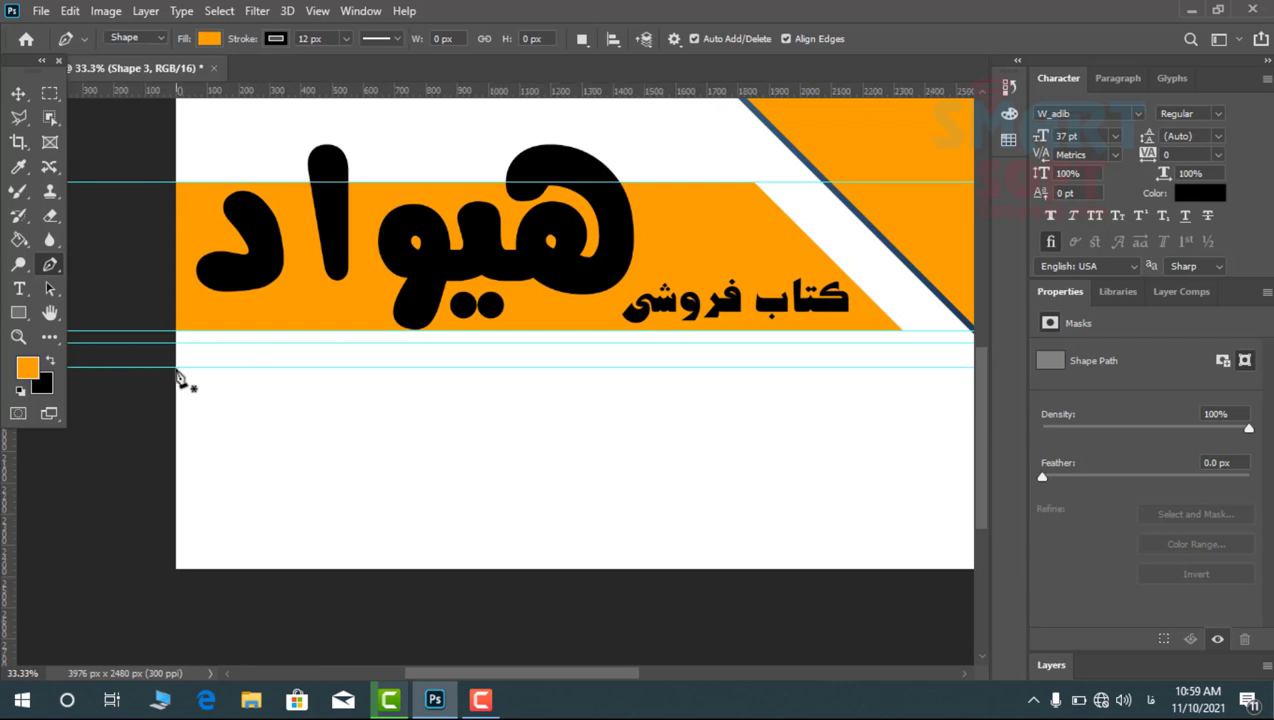
pyautogui.click(176, 368)
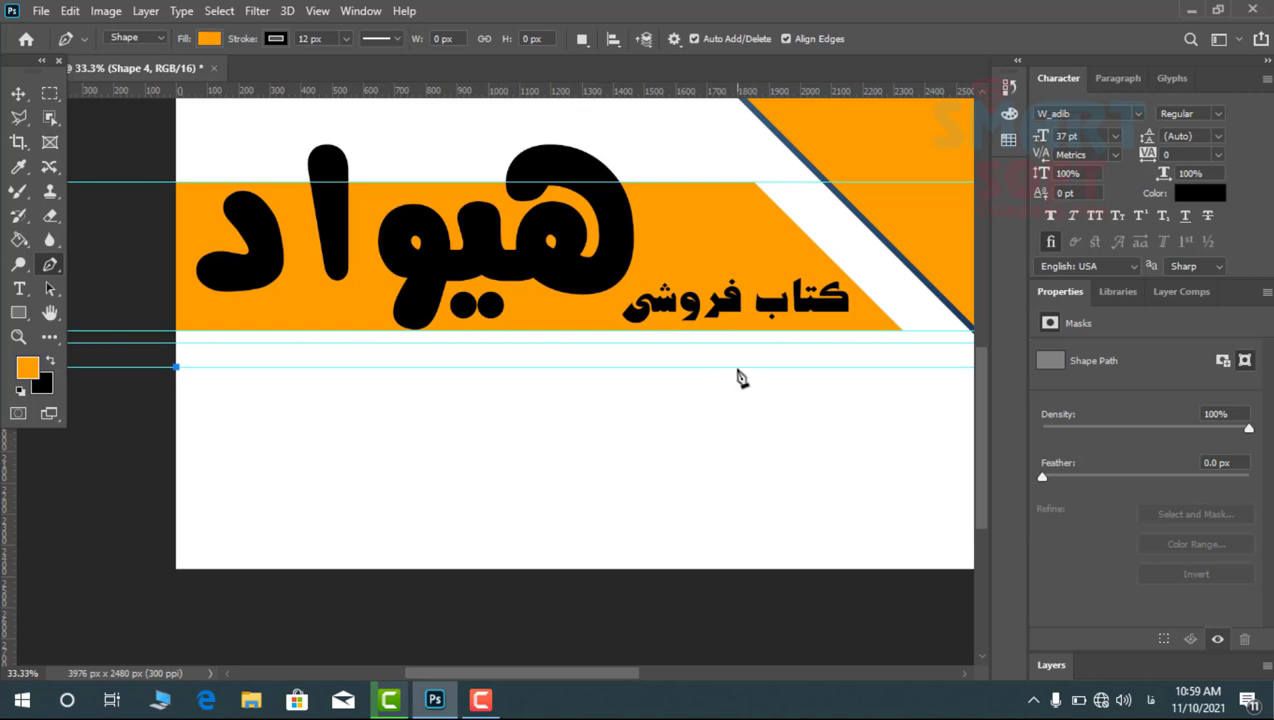
pyautogui.click(737, 368)
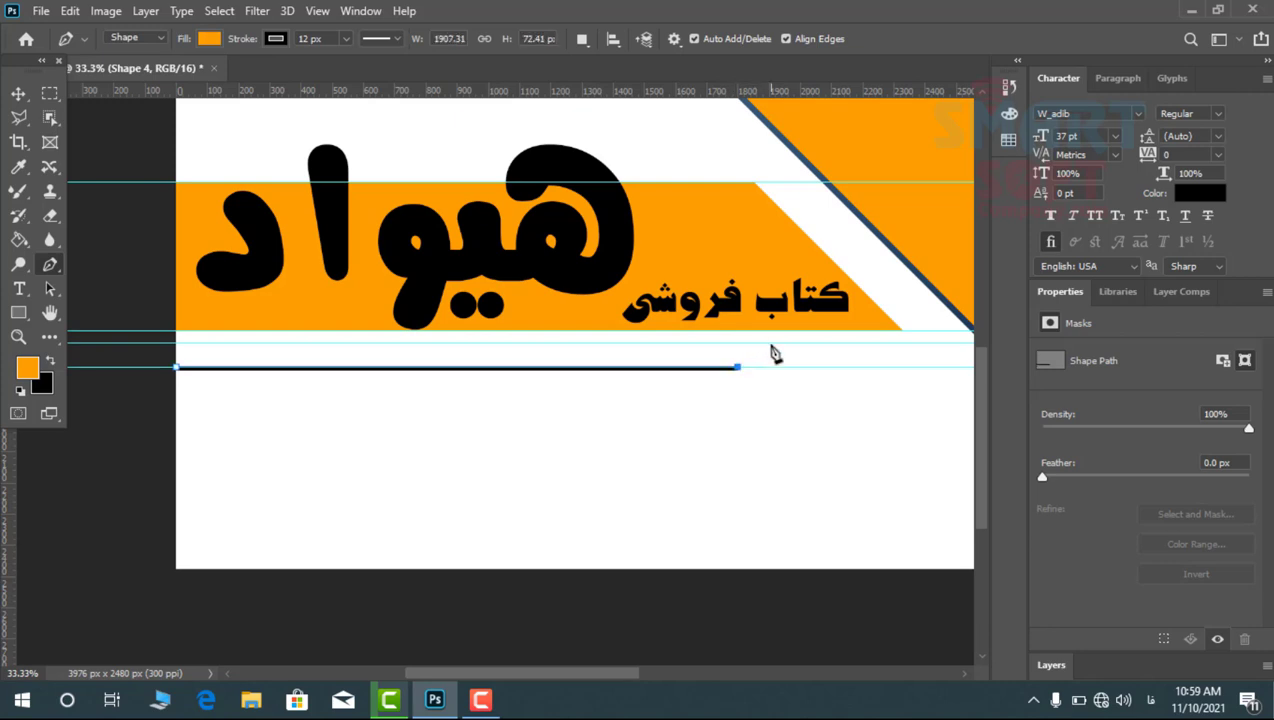
pyautogui.click(176, 344)
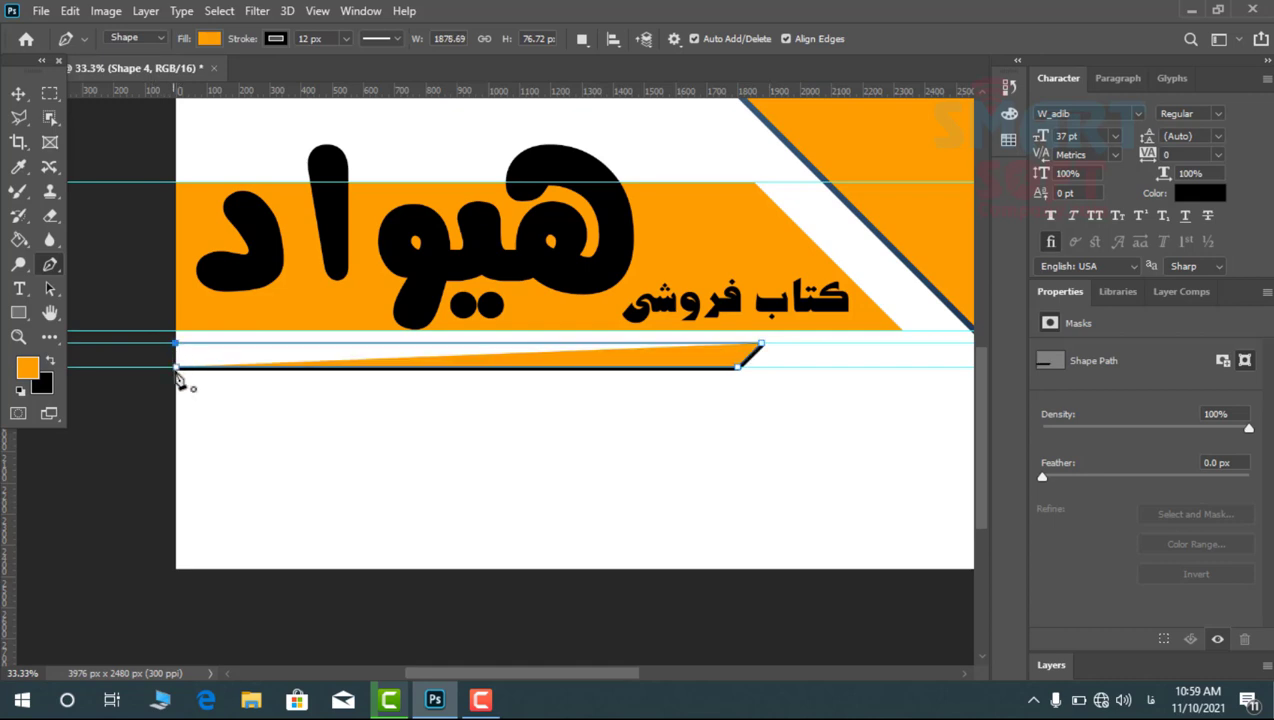
pyautogui.click(177, 370)
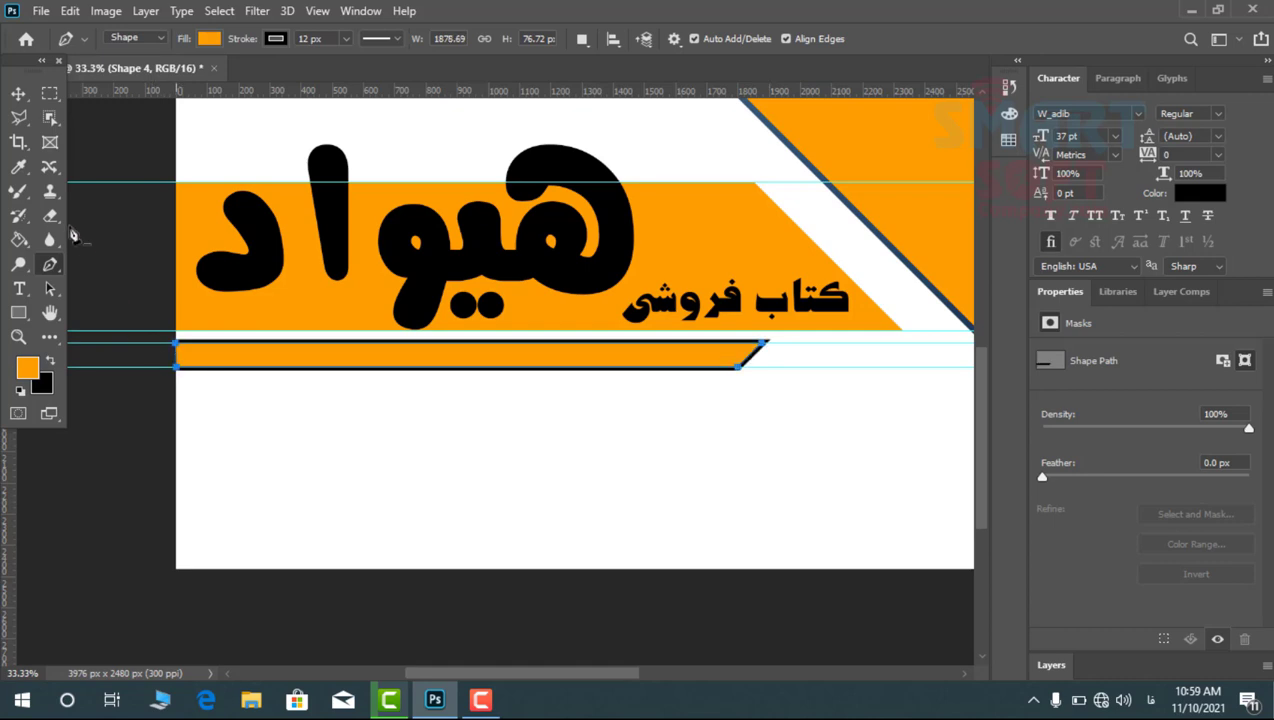
# Remove the stroke from the thin orange strip and deselect it
pyautogui.click(276, 38)
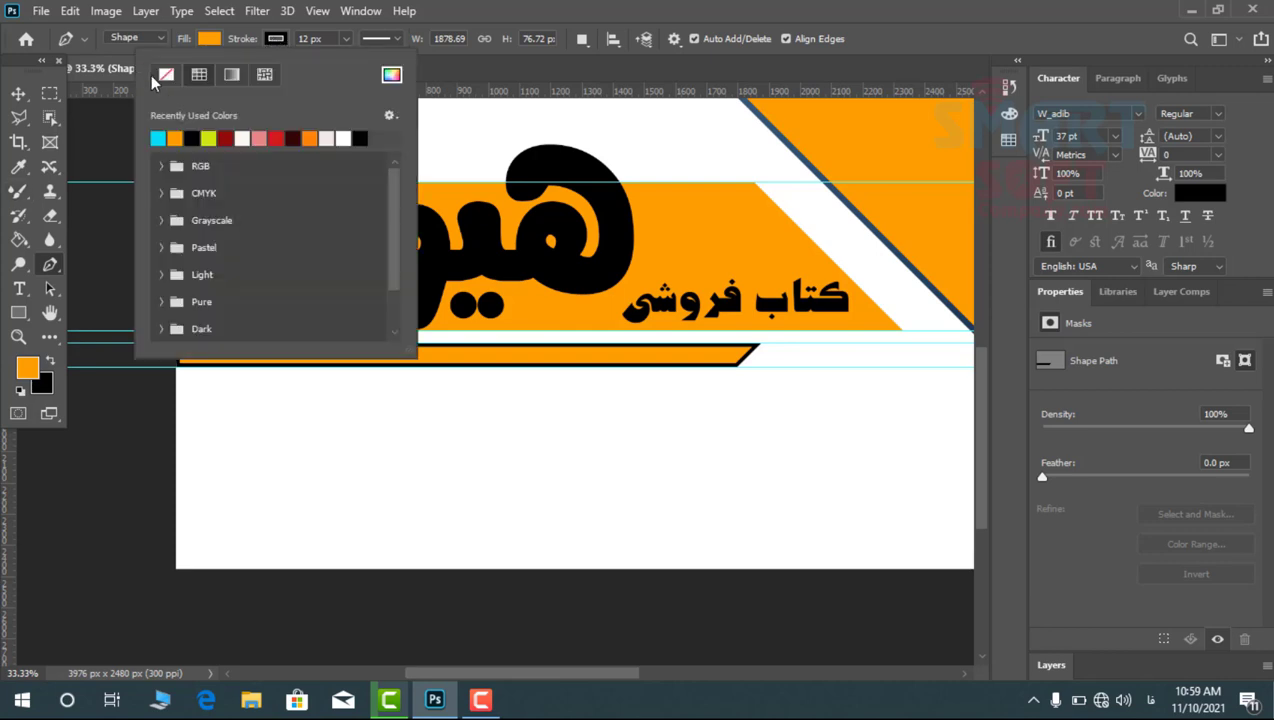
pyautogui.click(164, 74)
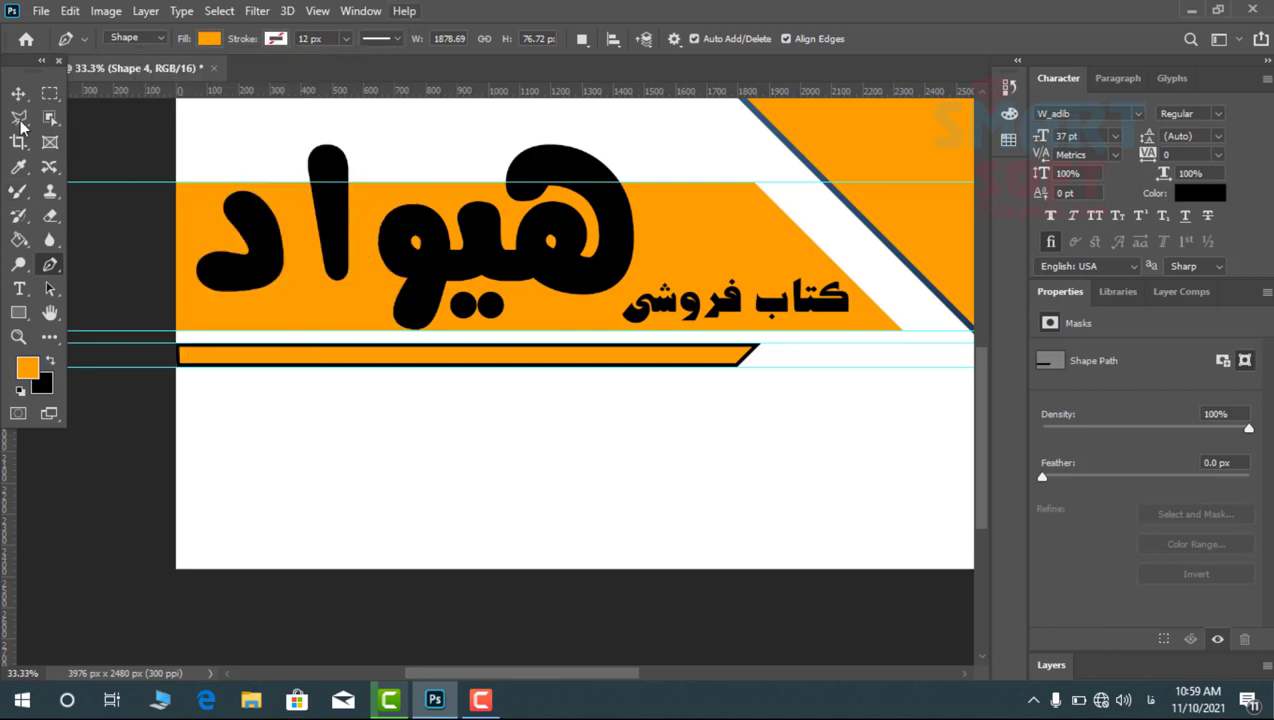
pyautogui.click(404, 11)
pyautogui.click(386, 11)
pyautogui.click(383, 11)
pyautogui.click(20, 98)
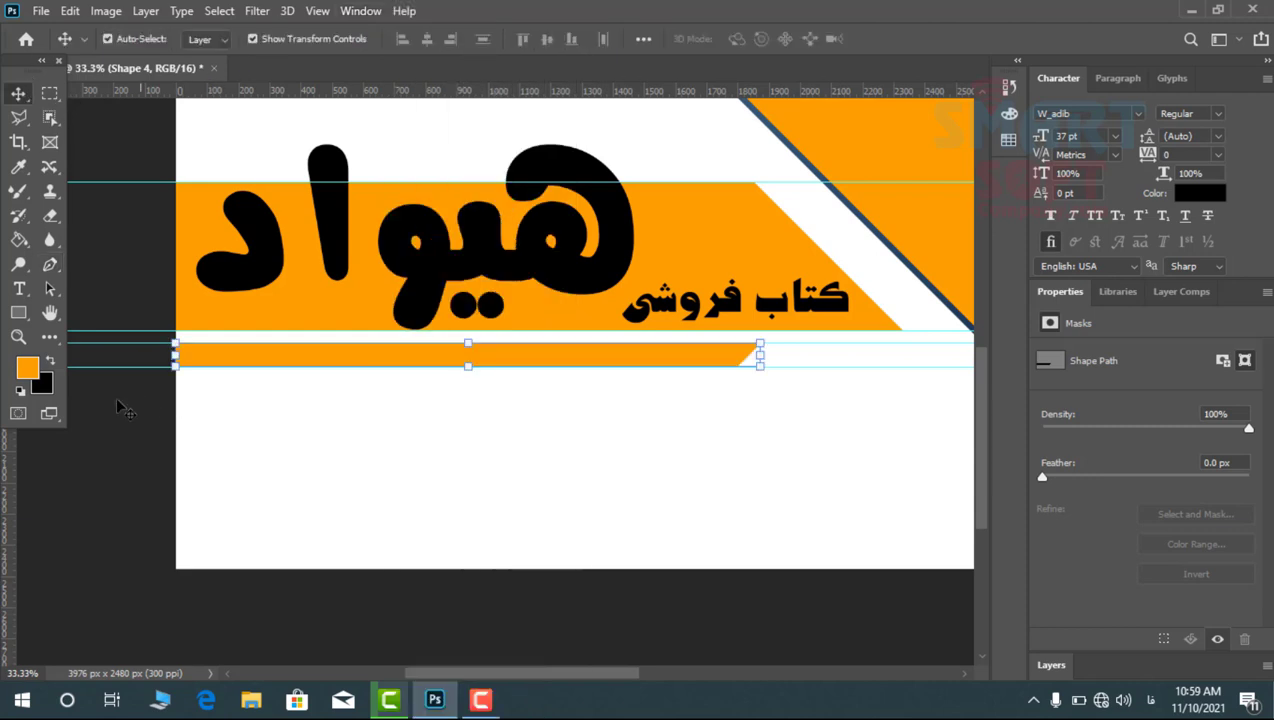
pyautogui.hotkey('ctrl', 'n')
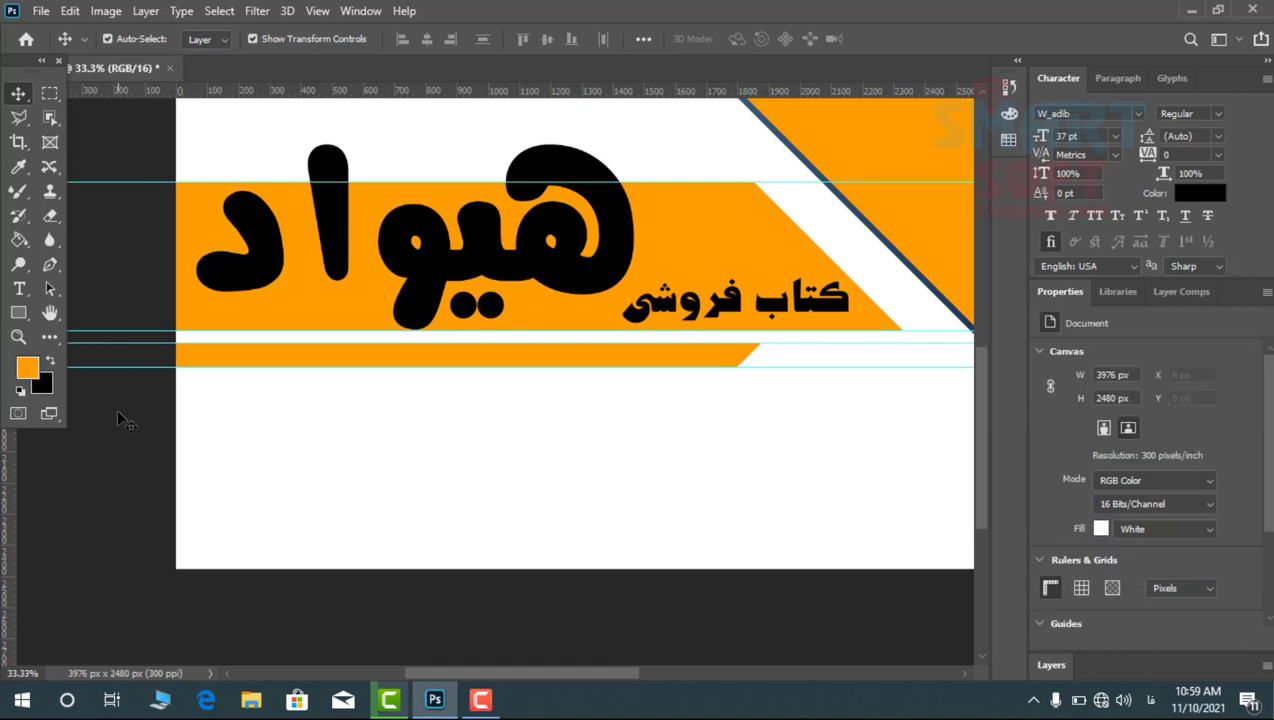
# Merge the "هیواد" title text with a new empty layer so that it becomes a pixel layer
pyautogui.hotkey('ctrl', '0')
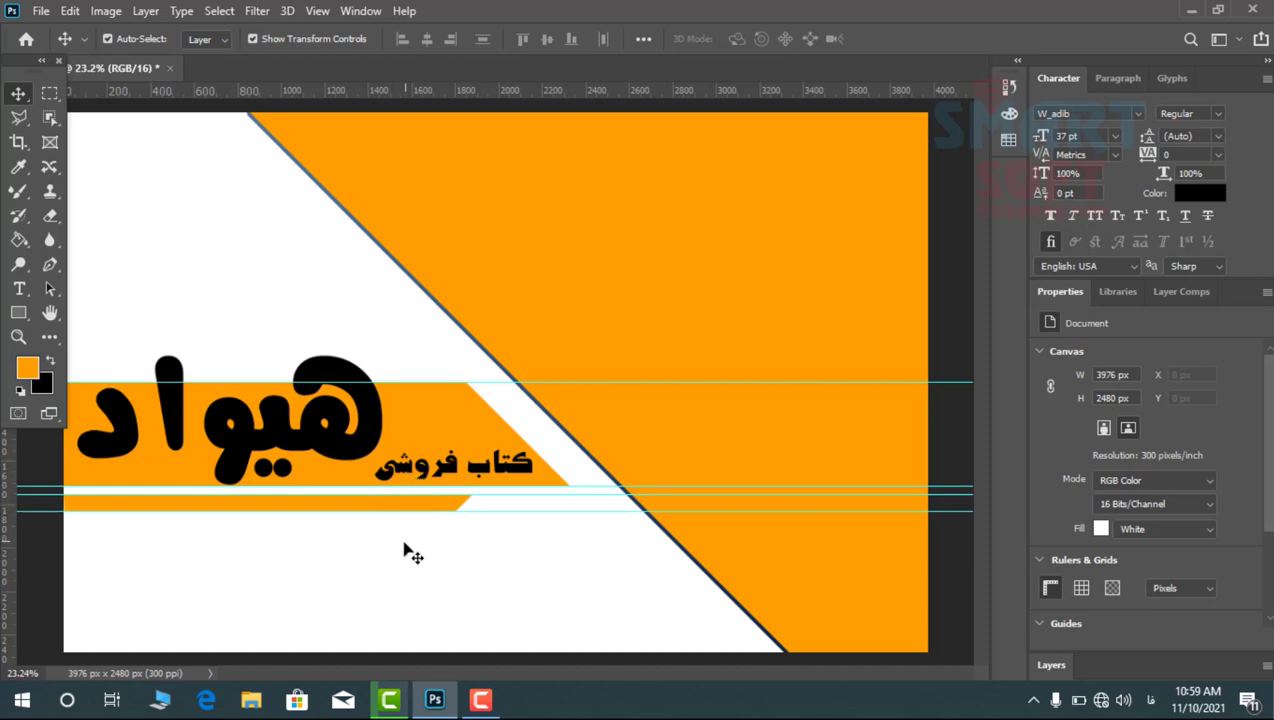
pyautogui.click(270, 432)
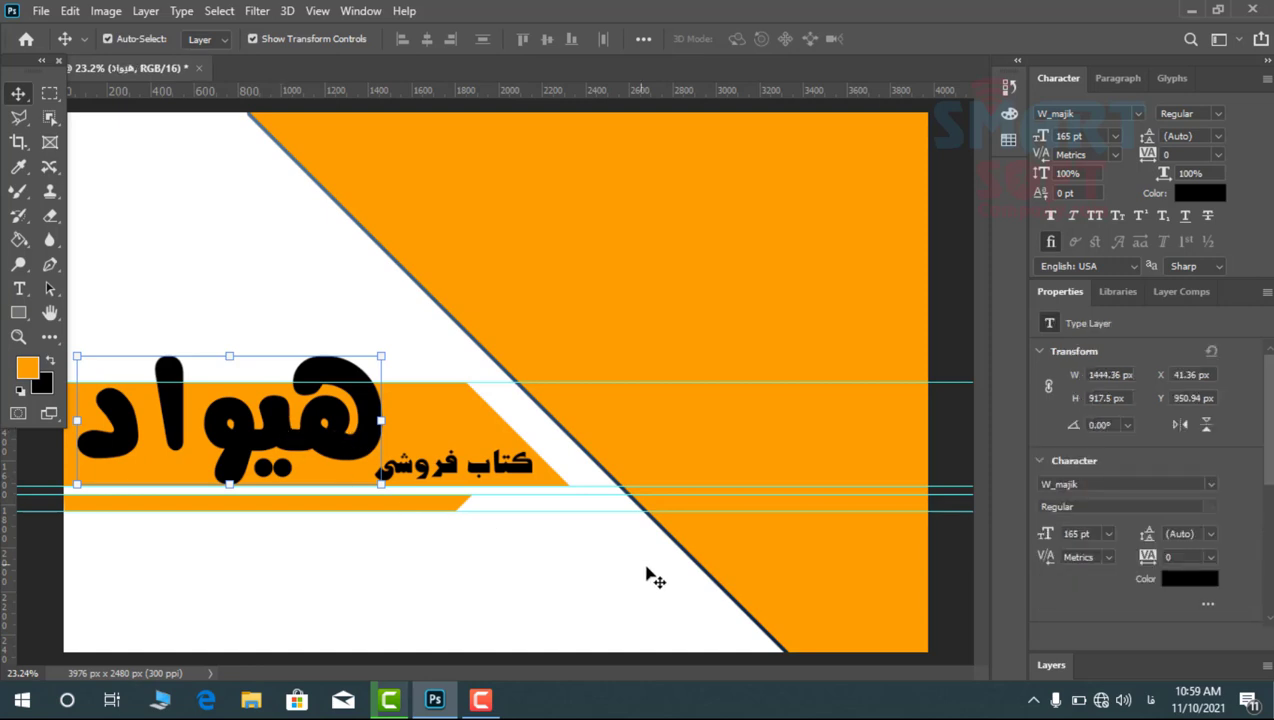
pyautogui.click(1050, 665)
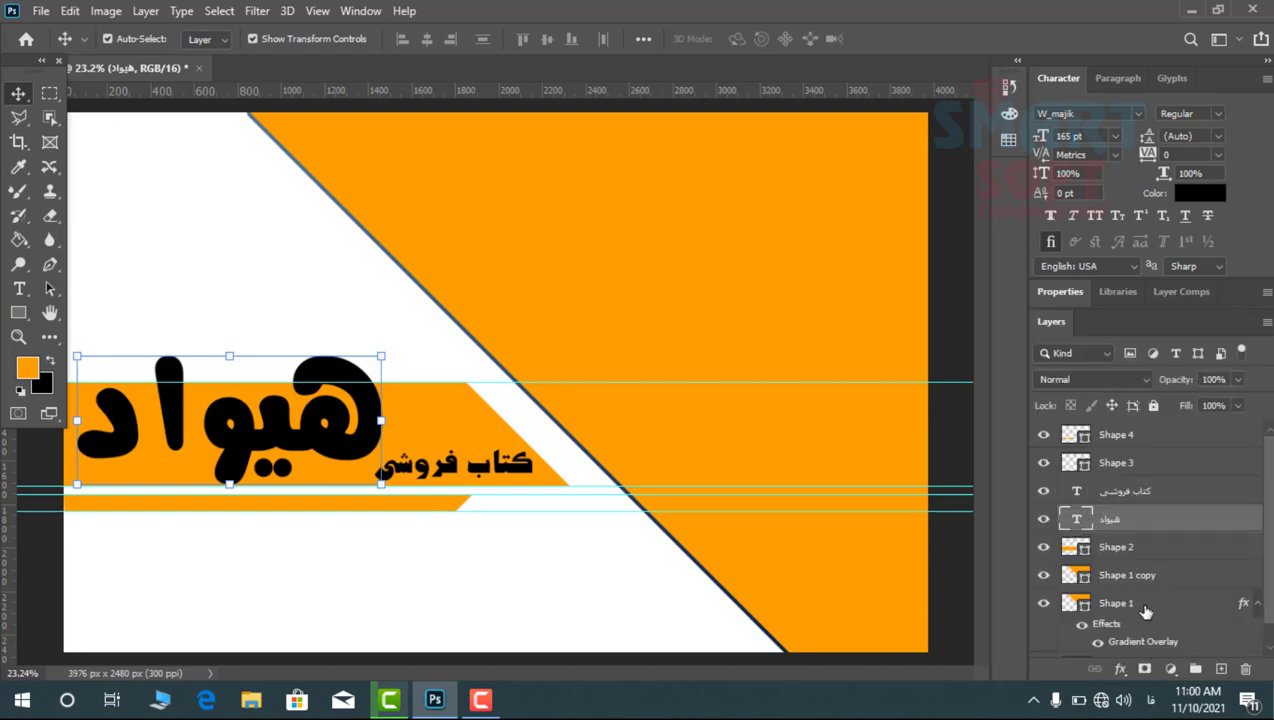
pyautogui.click(1221, 668)
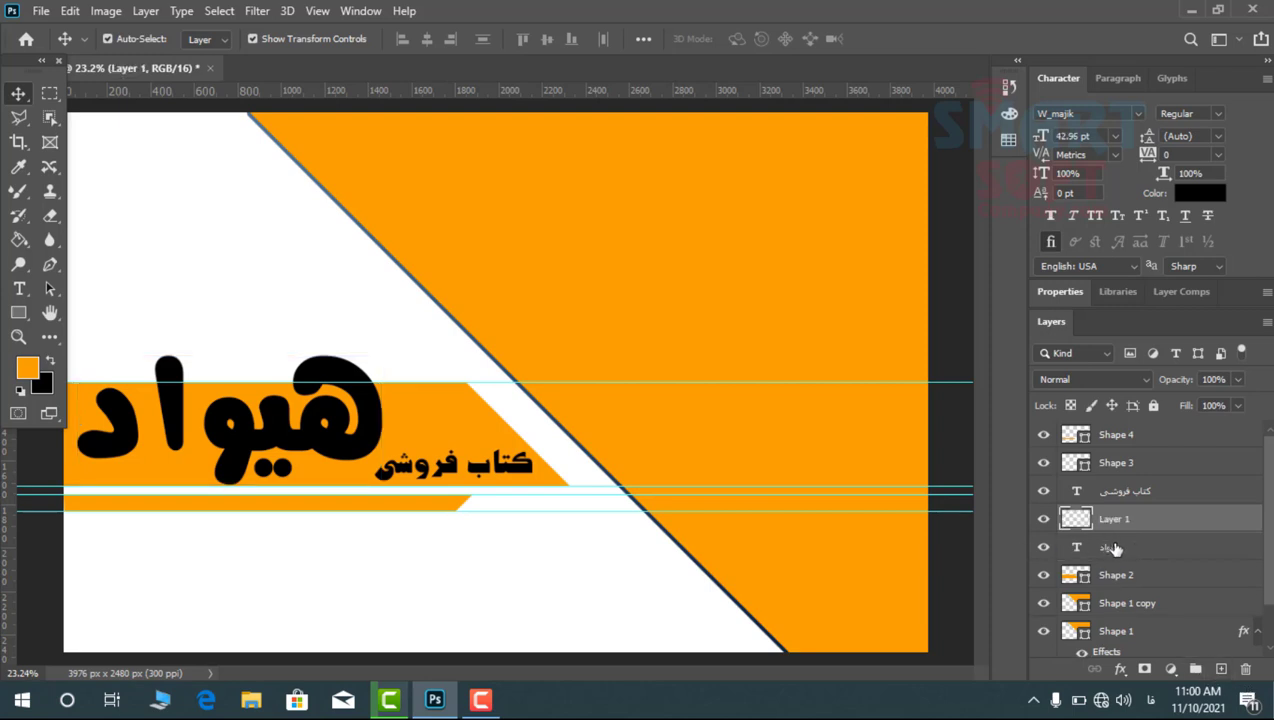
pyautogui.keyDown('shift'); pyautogui.click(1100, 545); pyautogui.keyUp('shift')
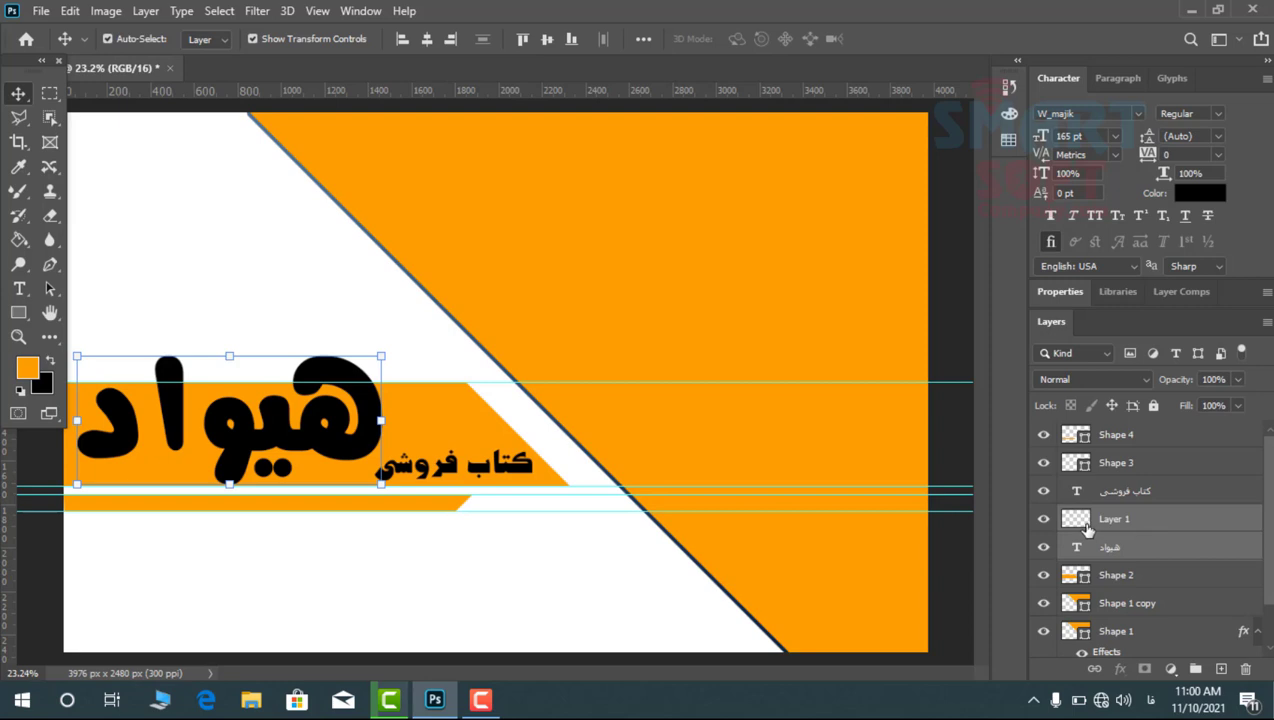
pyautogui.rightClick(1108, 549)
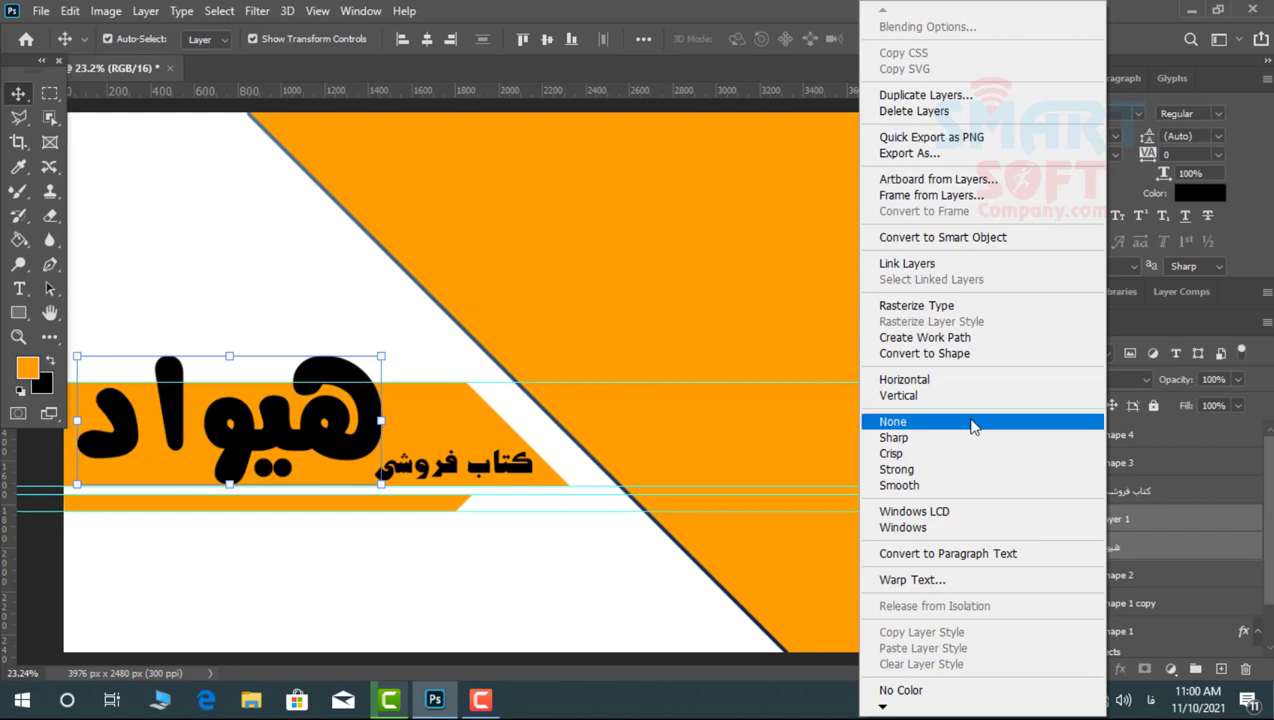
pyautogui.click(726, 8)
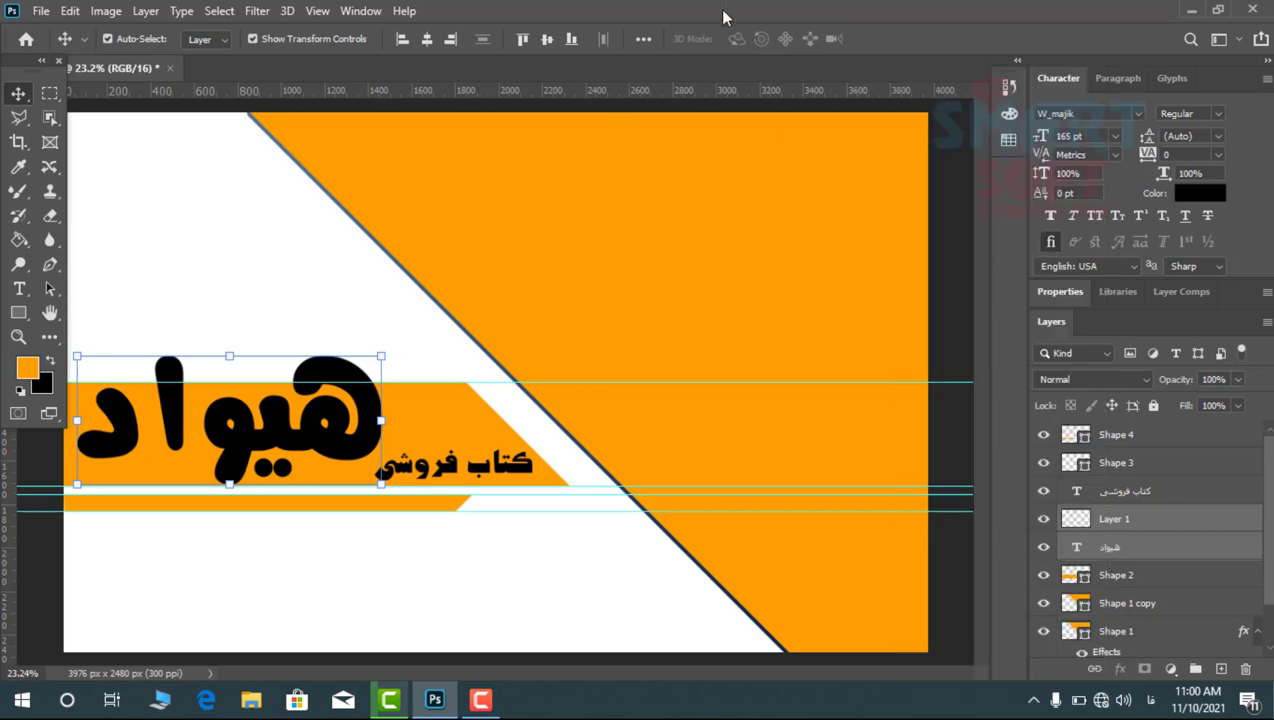
pyautogui.hotkey('ctrl', 'e')
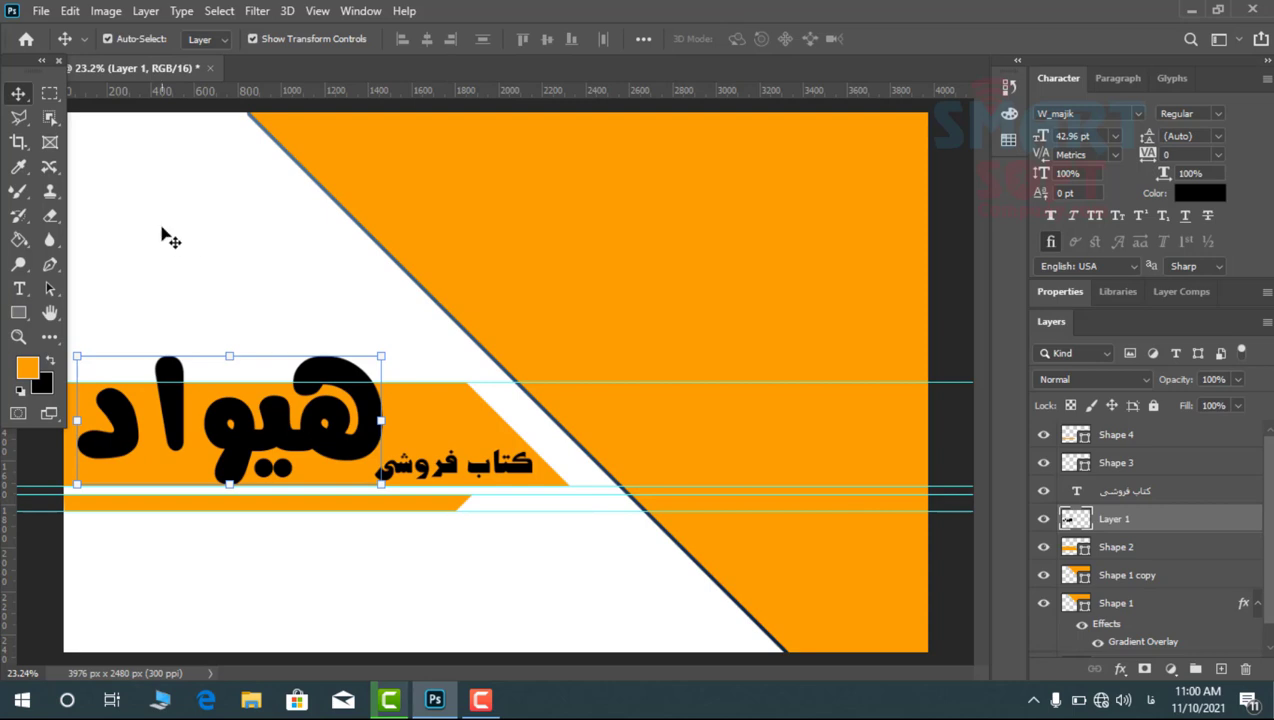
# Fill the part of the "هیواد" title above the orange bar with the orange foreground color, preserving transparency, and deselect
pyautogui.click(50, 94)
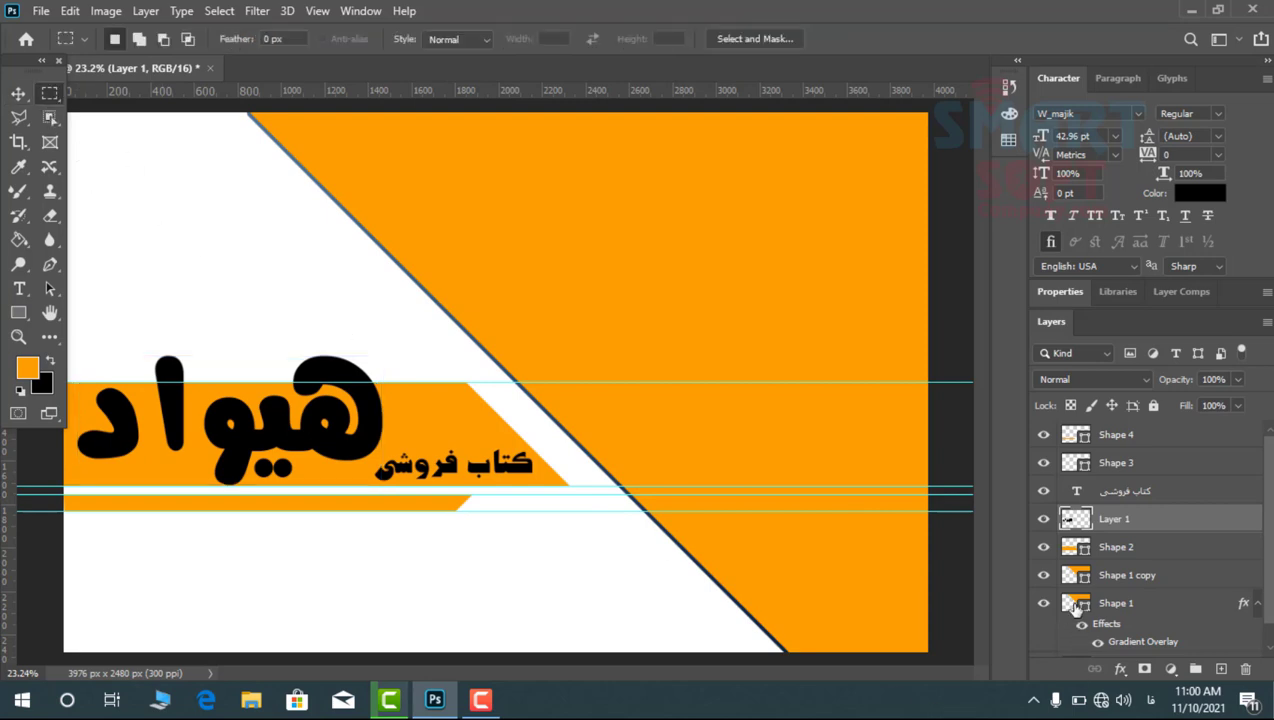
pyautogui.moveTo(420, 337); pyautogui.dragTo(104, 380)
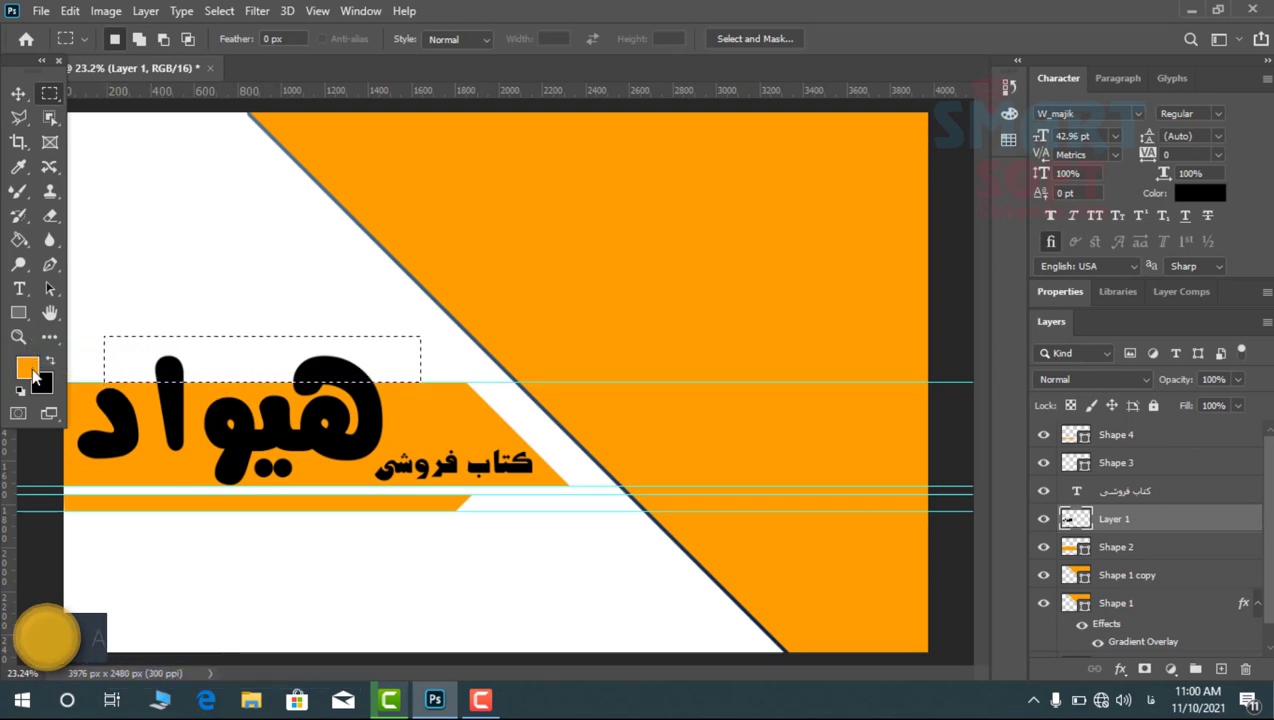
pyautogui.press('i')
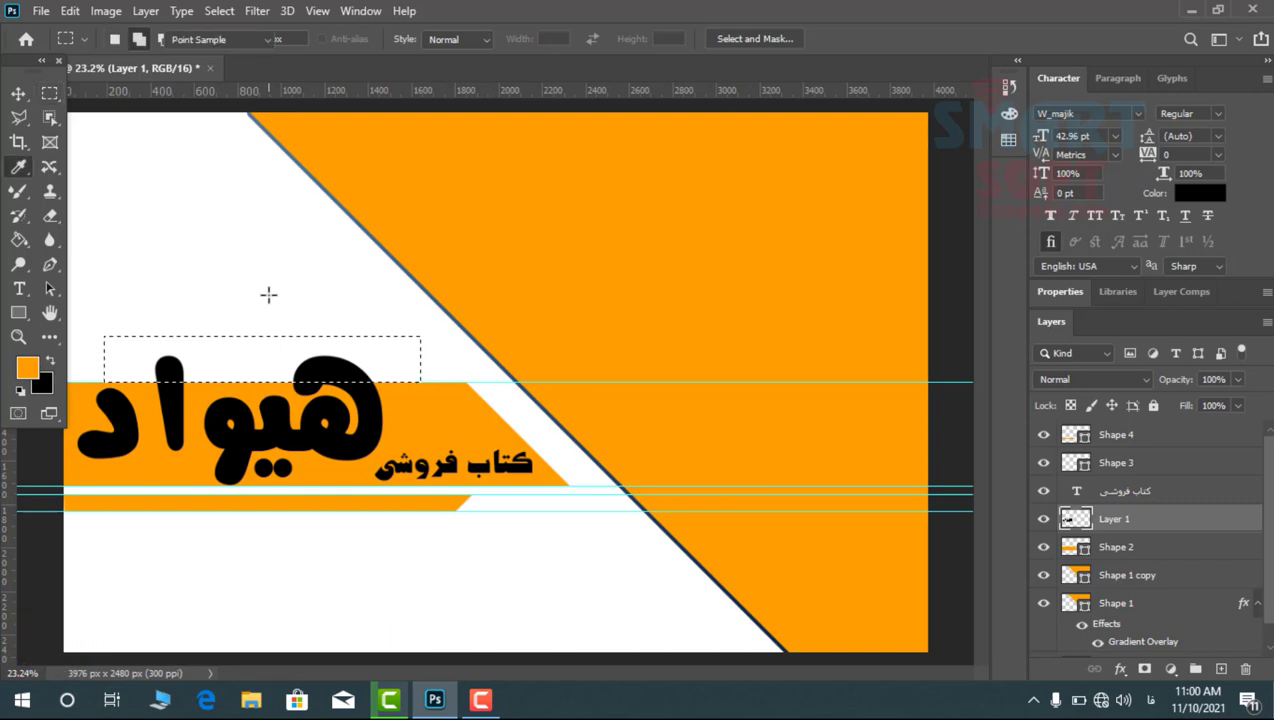
pyautogui.hotkey('shift', 'BackSpace')
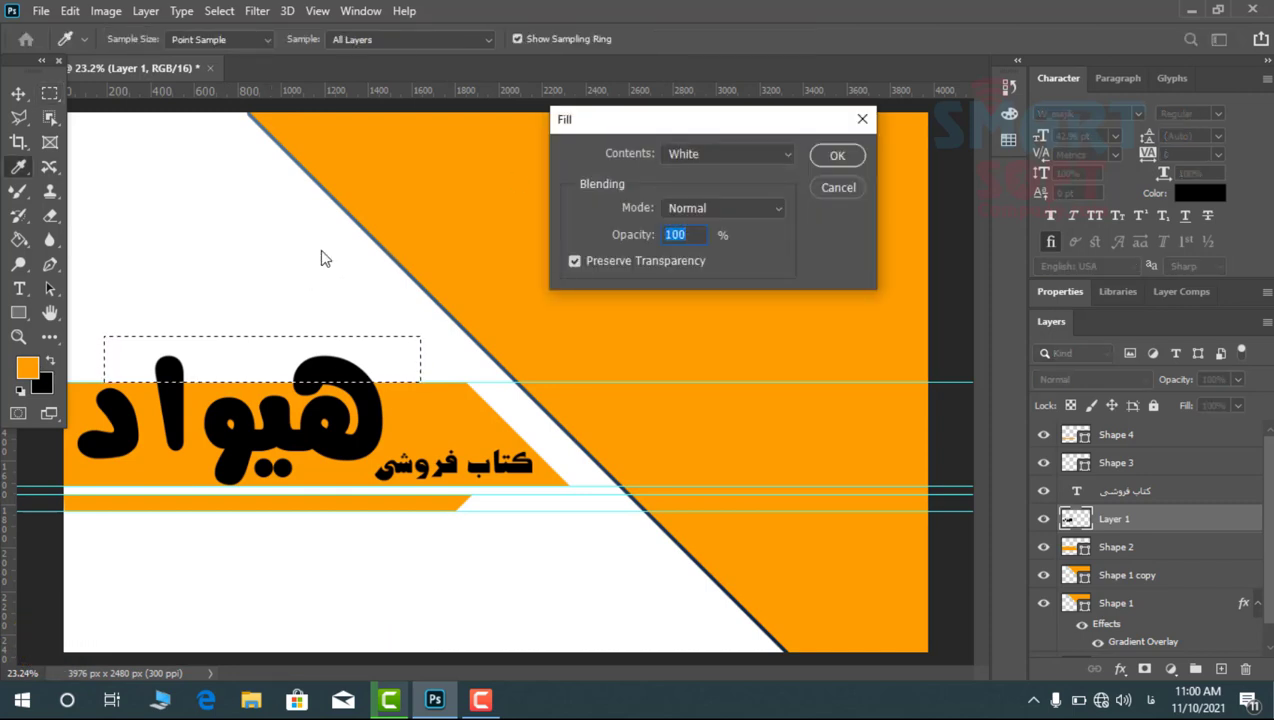
pyautogui.click(708, 154)
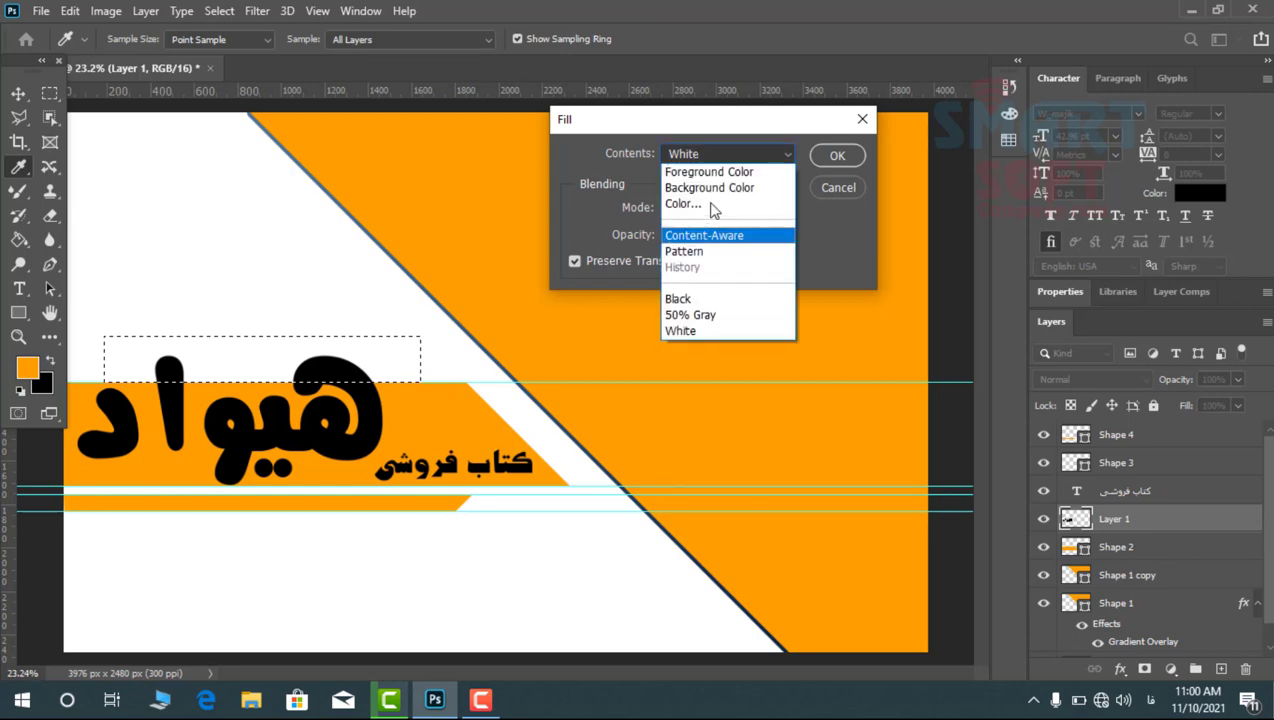
pyautogui.click(715, 176)
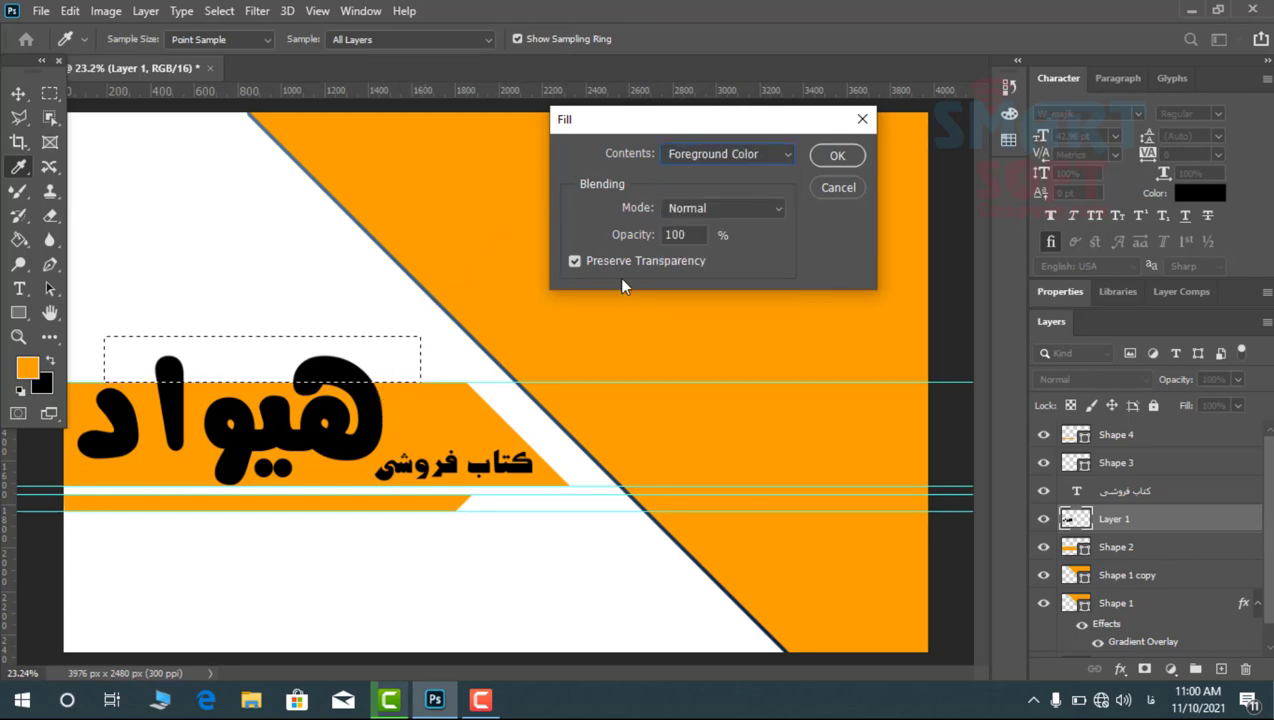
pyautogui.click(835, 155)
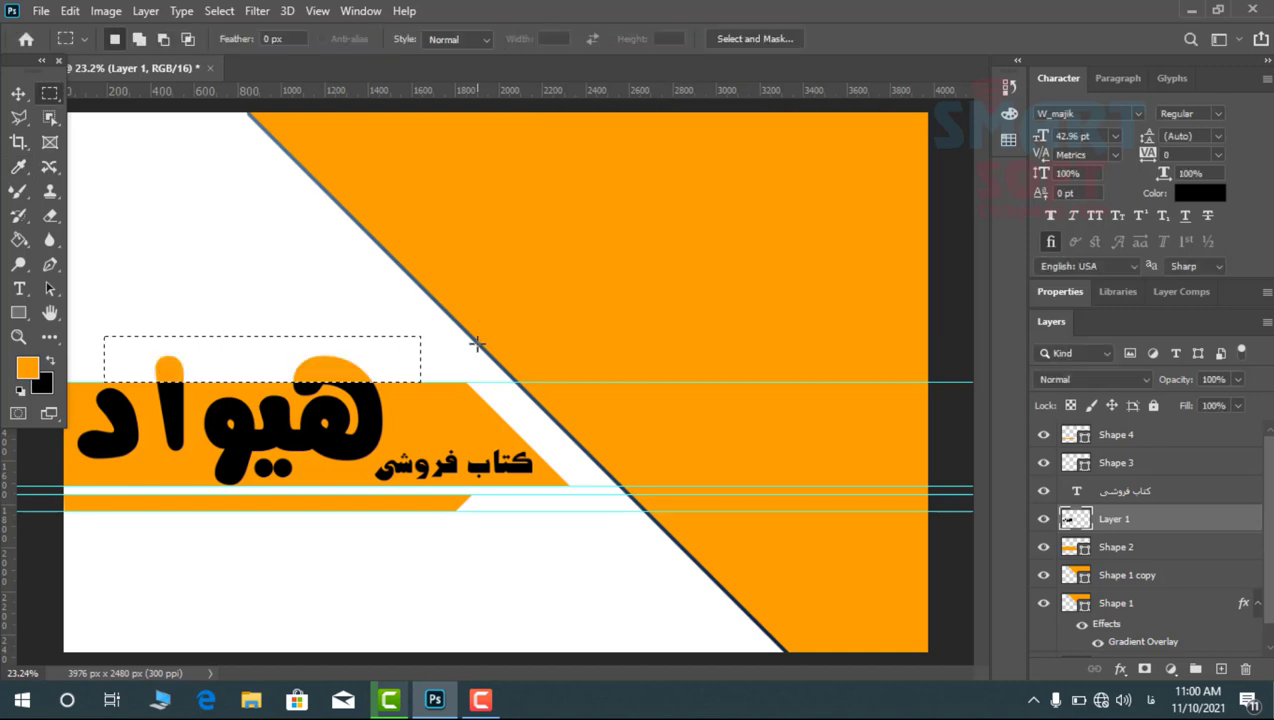
pyautogui.hotkey('ctrl', 'd')
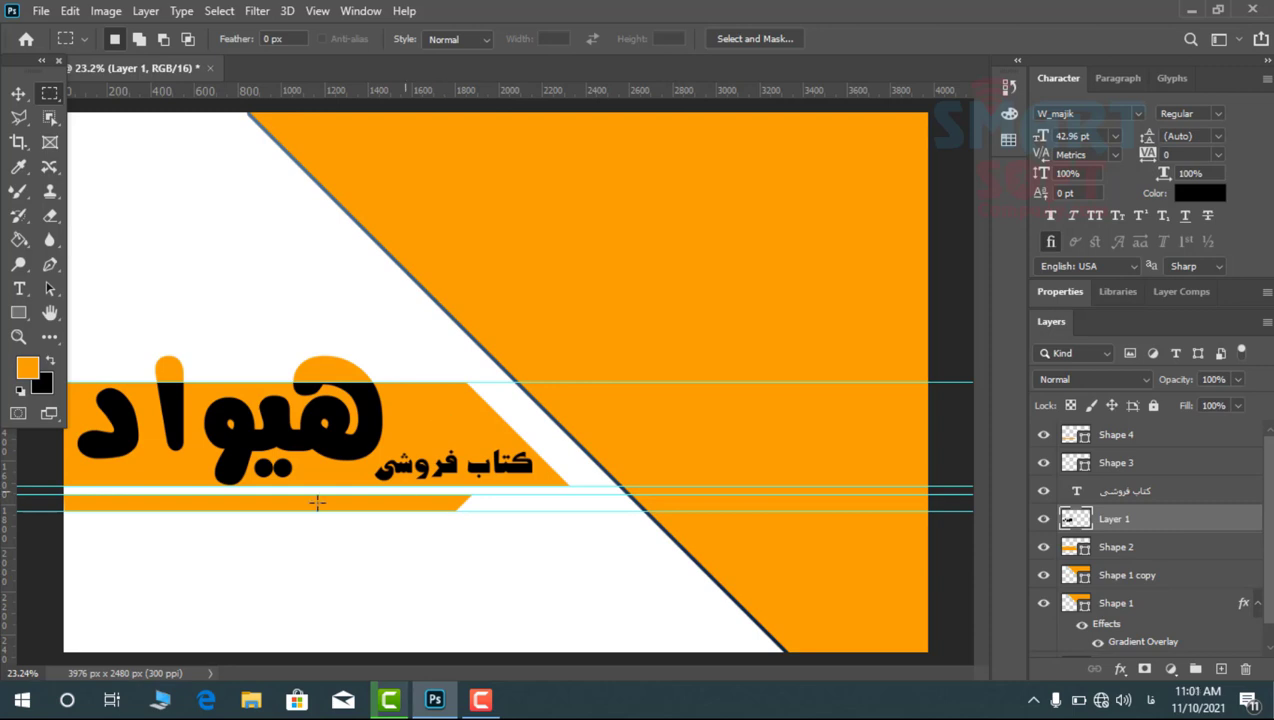
# Add a "*" text in the white area below the thin orange strip
pyautogui.click(22, 315)
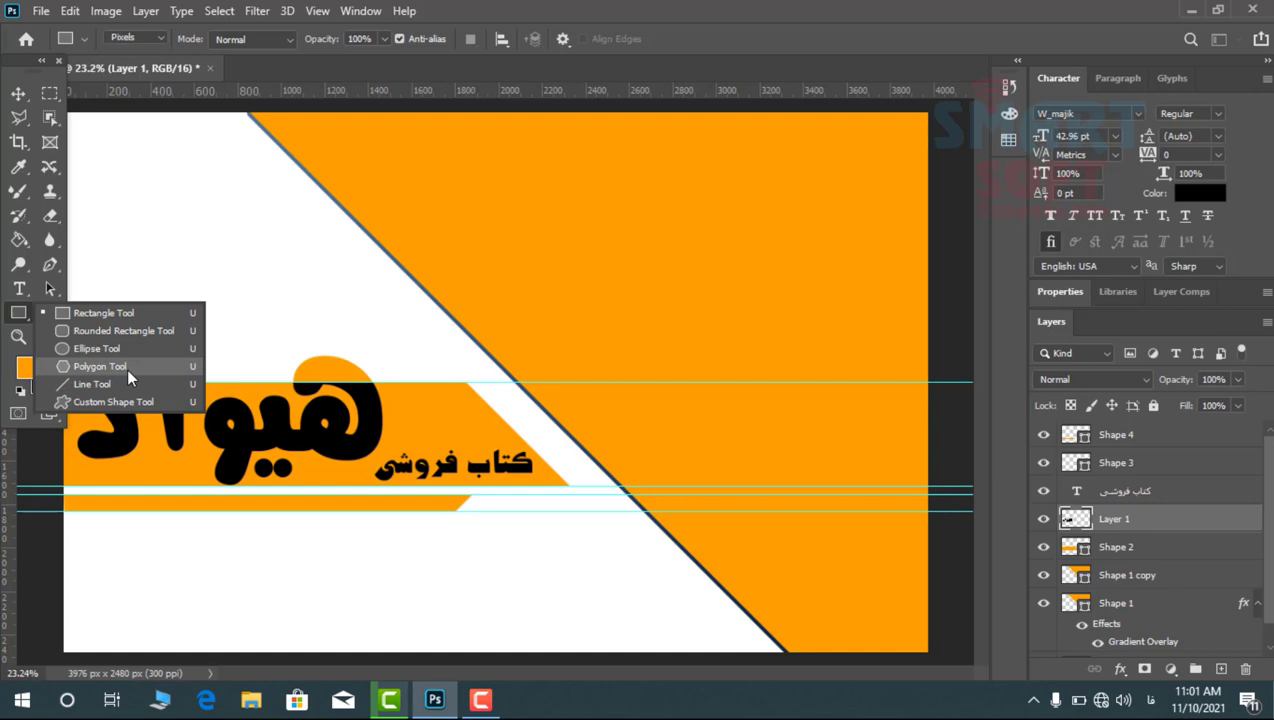
pyautogui.click(749, 19)
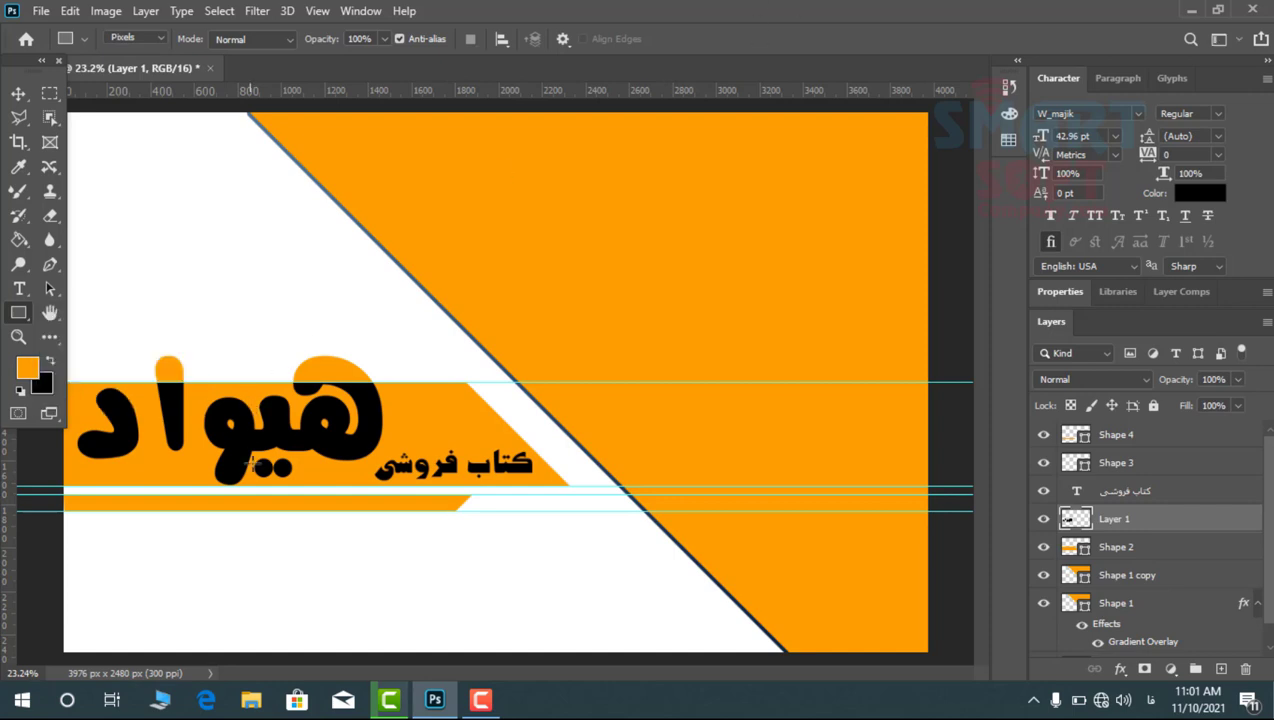
pyautogui.press('t')
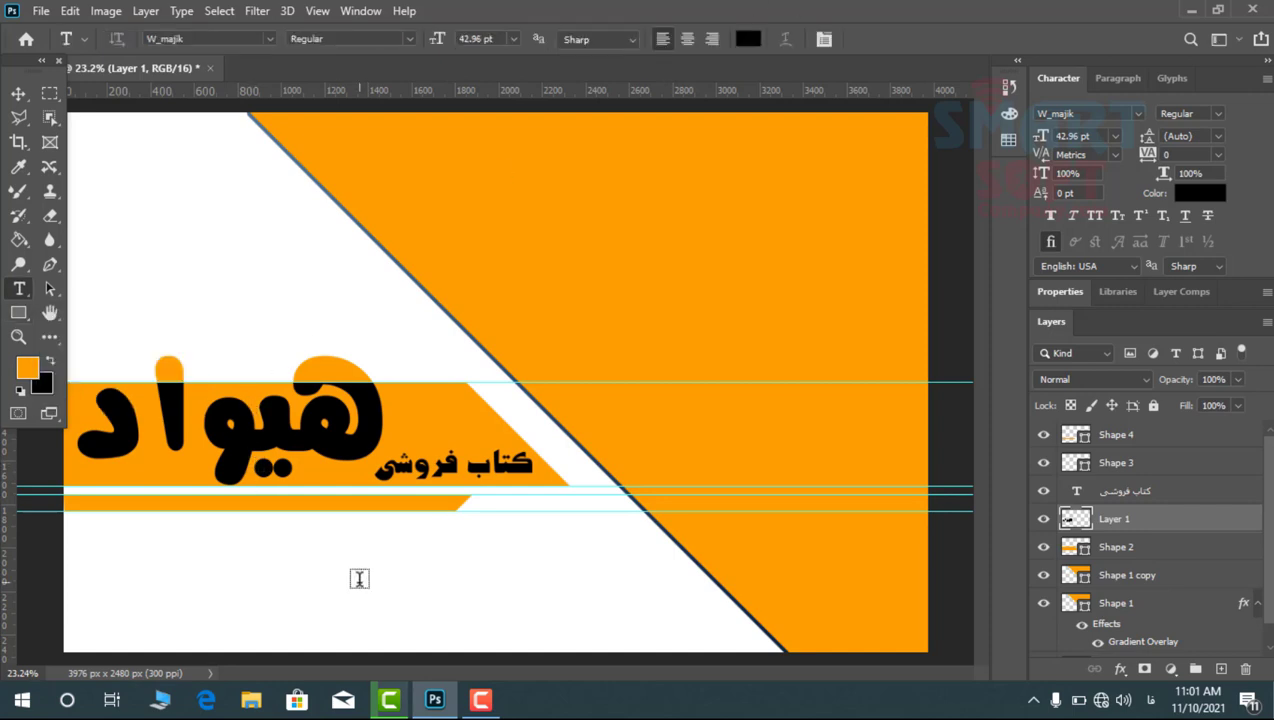
pyautogui.click(359, 579)
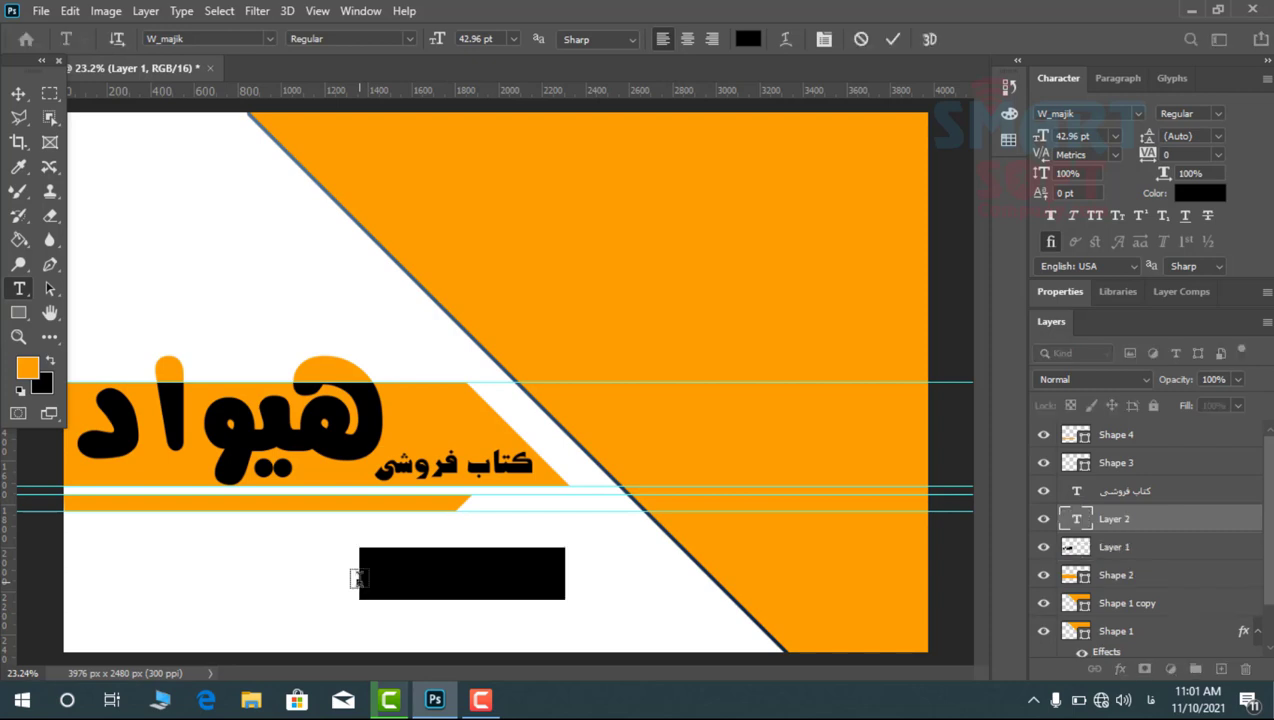
pyautogui.write('*')
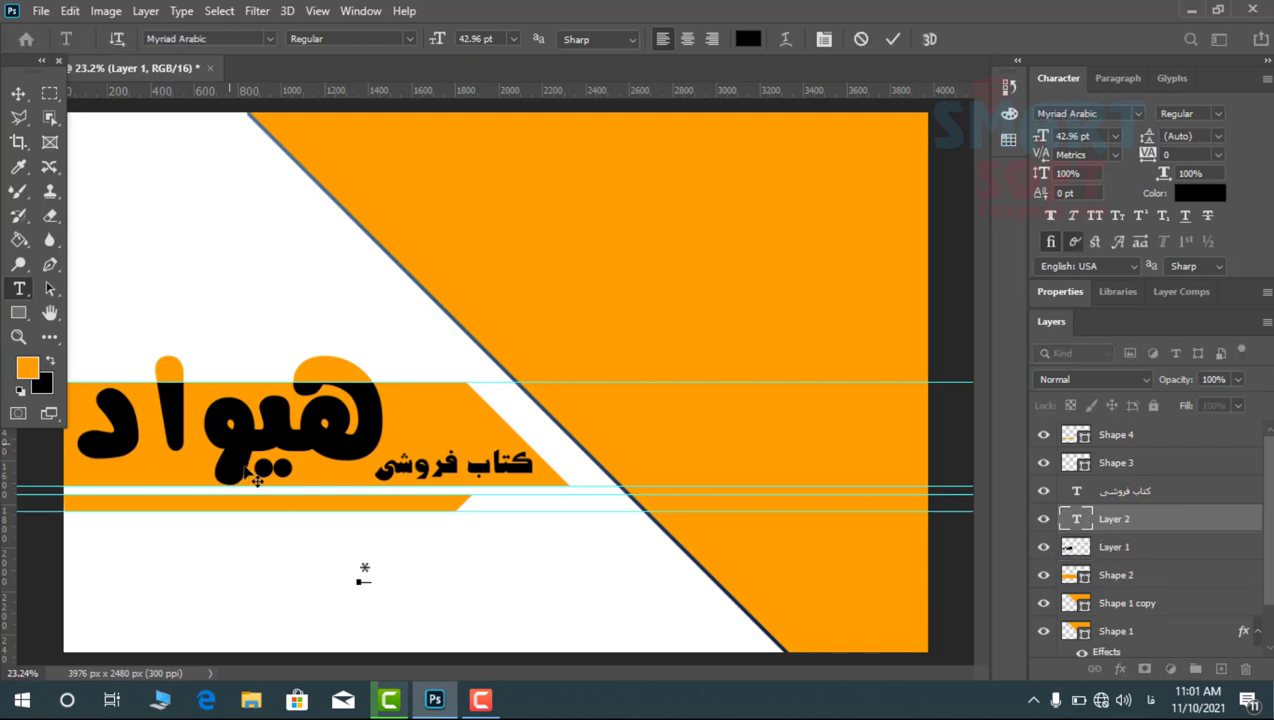
# Set the asterisk text's font size to 60 pt and commit it
pyautogui.doubleClick(364, 575)
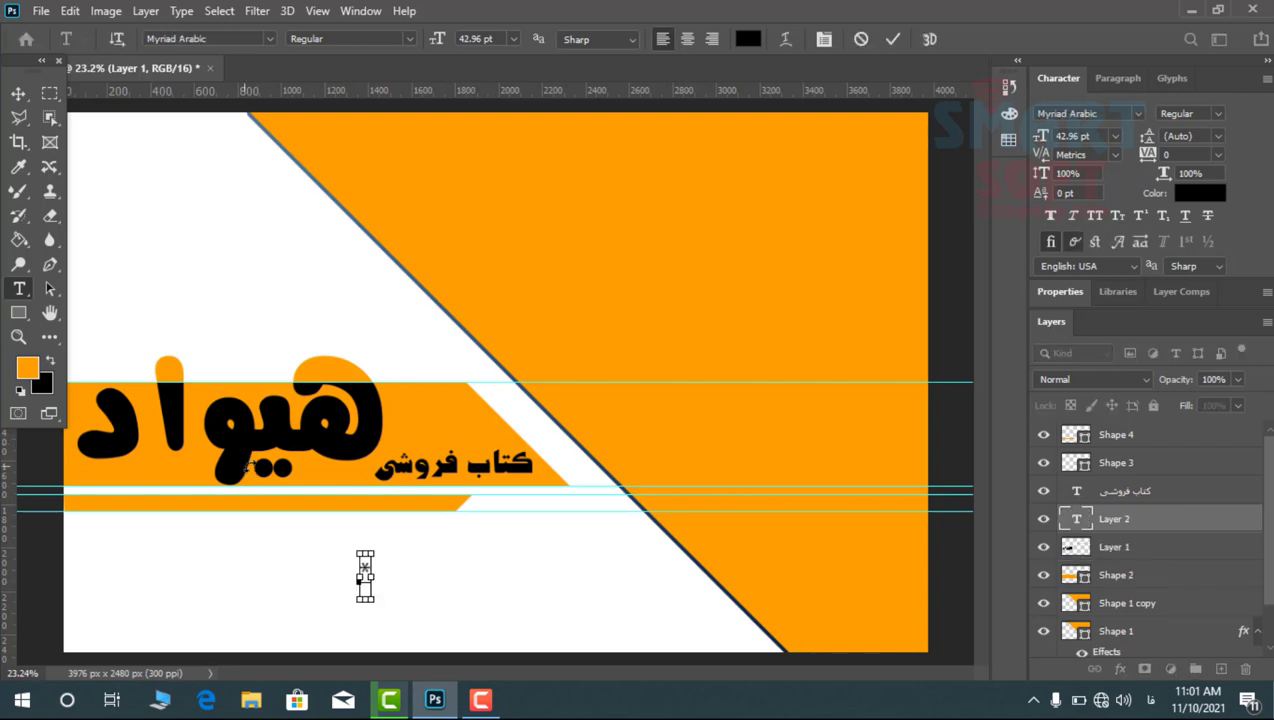
pyautogui.click(495, 38)
pyautogui.write('100')
pyautogui.press('Return')
pyautogui.click(495, 38)
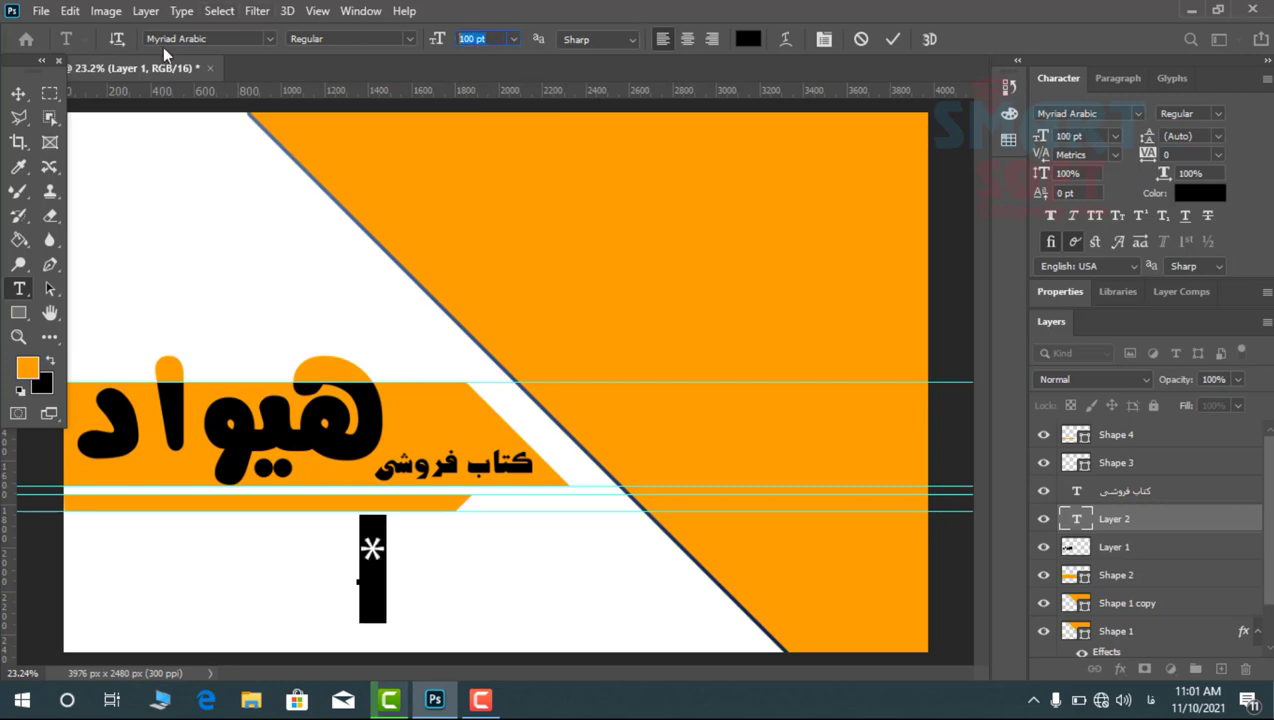
pyautogui.write('60')
pyautogui.press('Return')
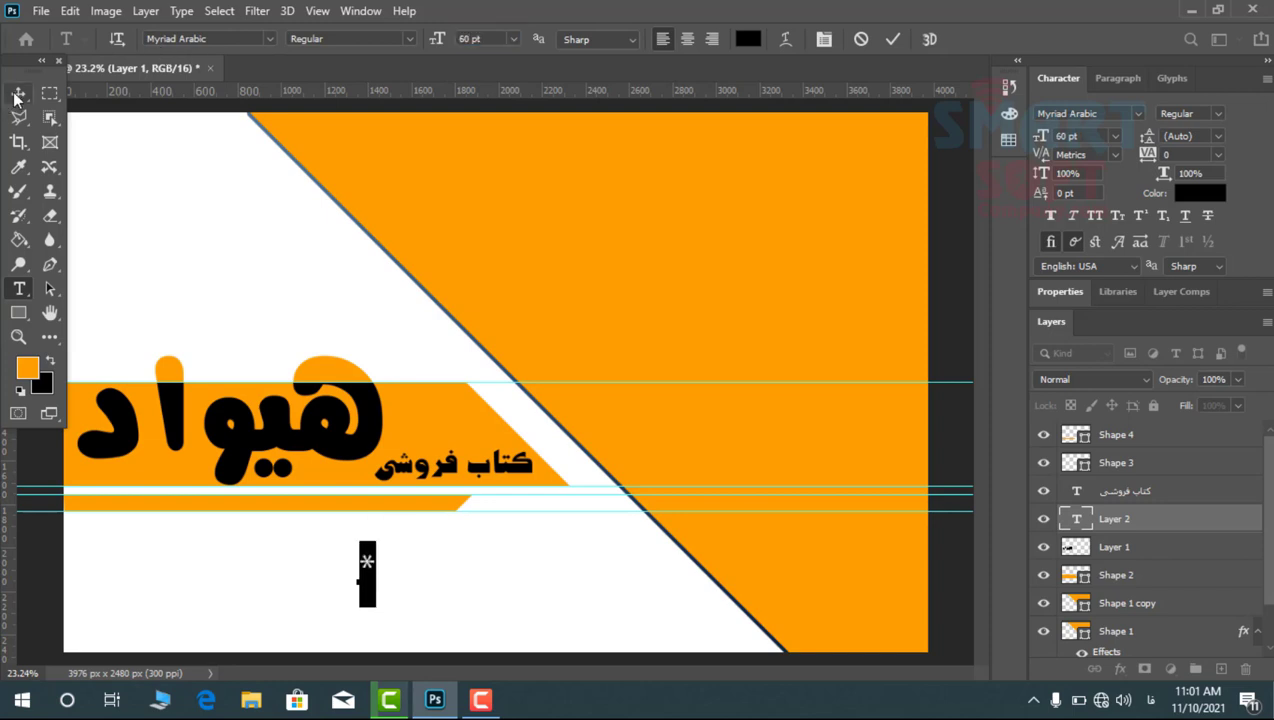
pyautogui.click(16, 95)
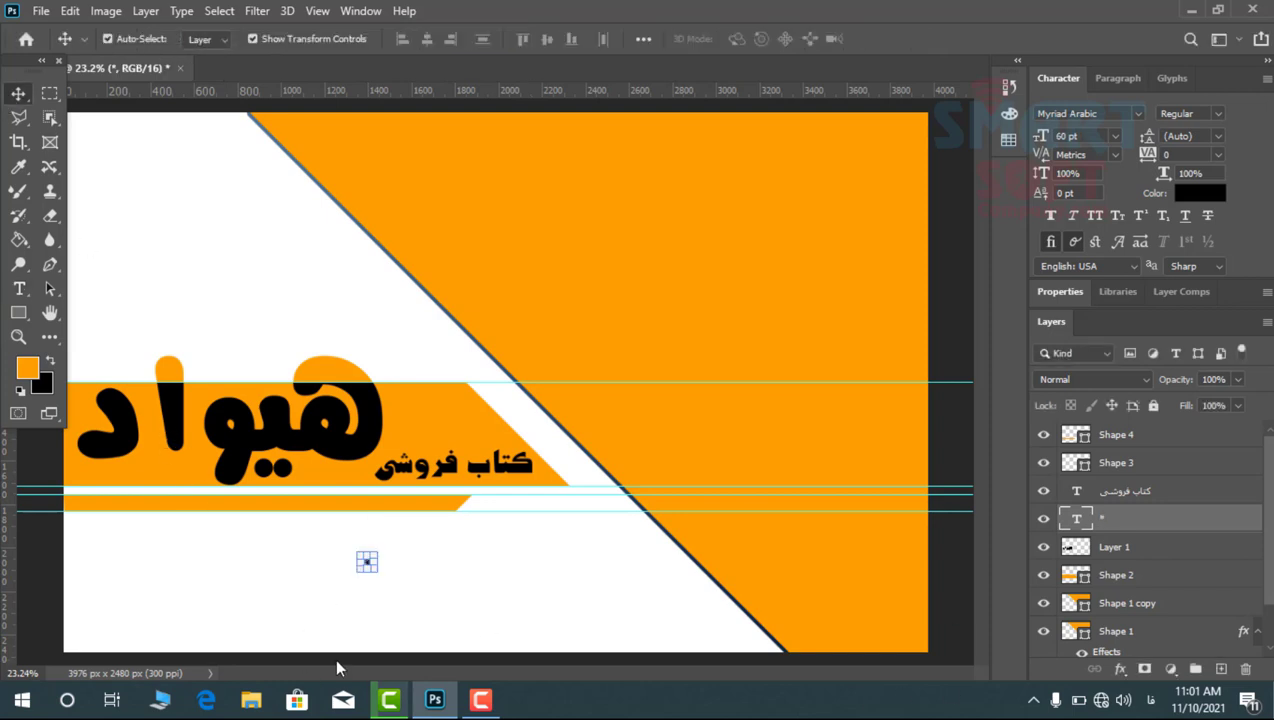
# Hide the transform controls and move the asterisk to the white area just below the thin strip, near the diagonal line
pyautogui.hotkey('shift', 'Right')
pyautogui.hotkey('shift', 'Right')
pyautogui.hotkey('shift', 'Right')
pyautogui.hotkey('shift', 'Right')
pyautogui.hotkey('shift', 'Right')
pyautogui.hotkey('shift', 'Right')
pyautogui.hotkey('shift', 'Right')
pyautogui.hotkey('shift', 'Right')
pyautogui.hotkey('shift', 'Right')
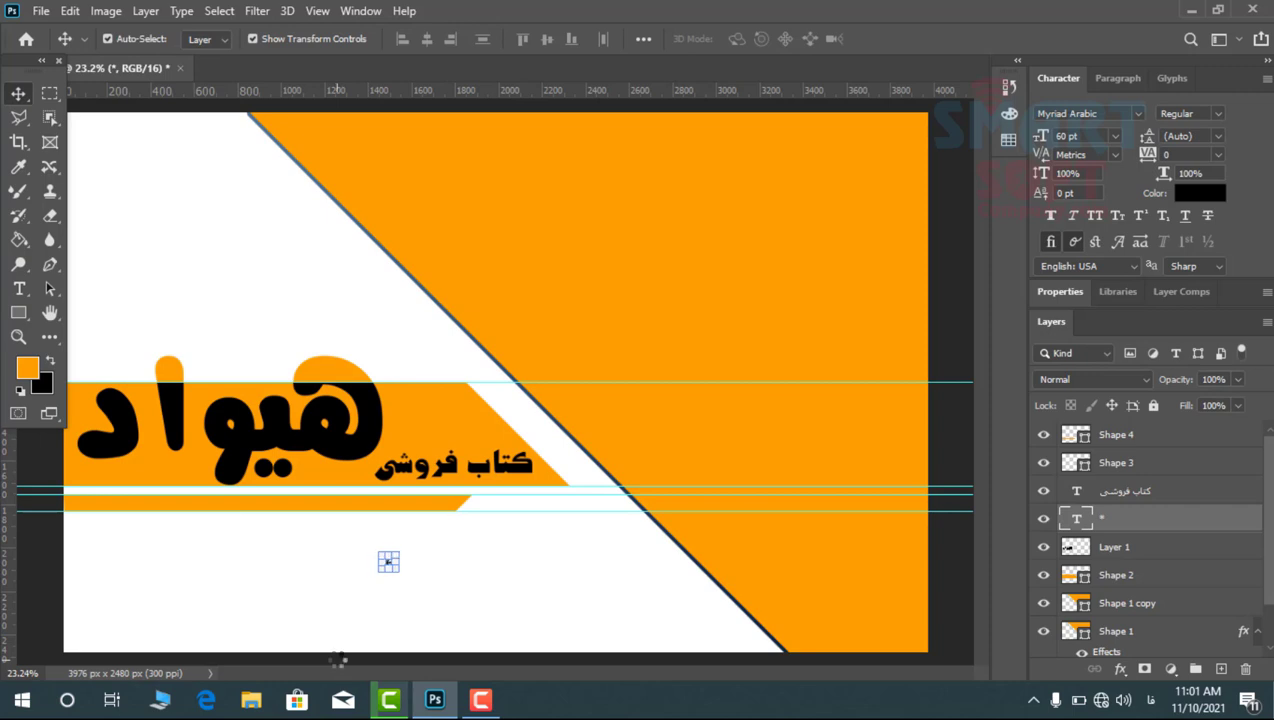
pyautogui.click(132, 40)
pyautogui.click(132, 40)
pyautogui.click(279, 38)
pyautogui.moveTo(394, 572); pyautogui.dragTo(593, 542)
# Duplicate the asterisk and offset the duplicate about 100 px right and 140 px down, parallel to the diagonal line
pyautogui.hotkey('ctrl', 'j')
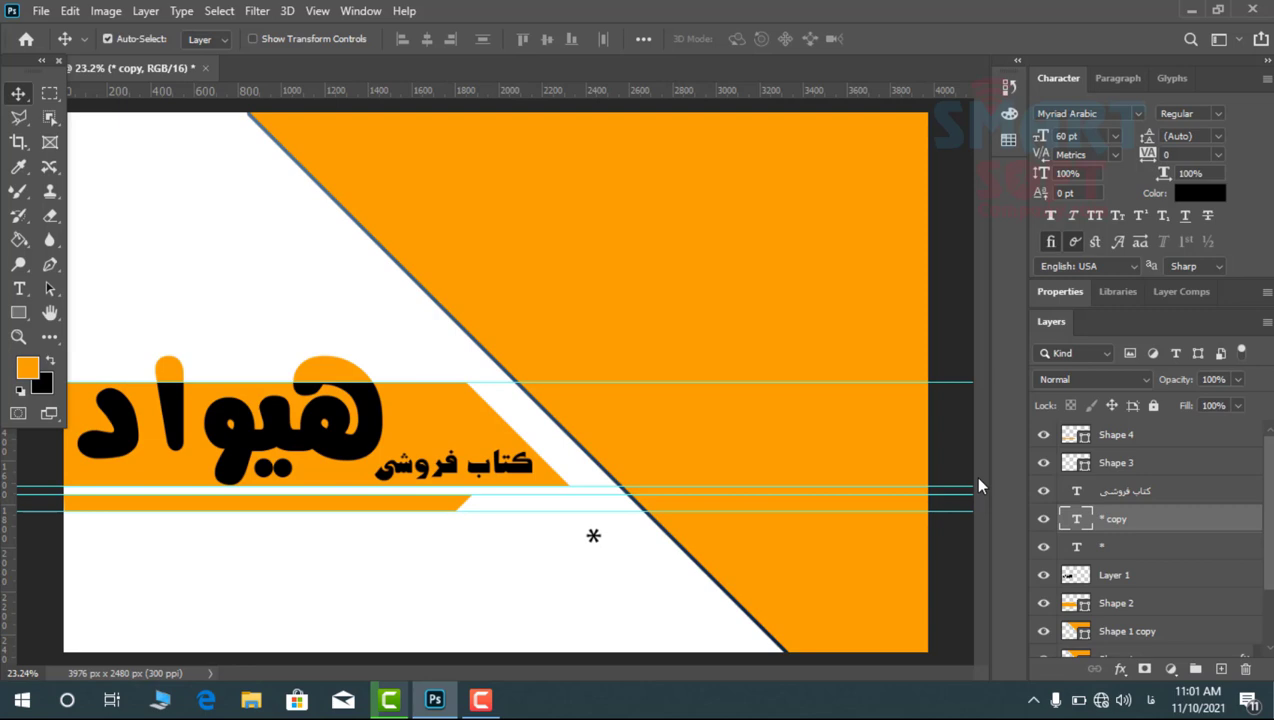
pyautogui.press('Down')
pyautogui.press('Down')
pyautogui.press('Down')
pyautogui.press('Down')
pyautogui.press('Down')
pyautogui.press('Down')
pyautogui.hotkey('shift', 'Down')
pyautogui.hotkey('shift', 'Down')
pyautogui.hotkey('shift', 'Down')
pyautogui.hotkey('shift', 'Down')
pyautogui.hotkey('shift', 'Down')
pyautogui.hotkey('shift', 'Down')
pyautogui.hotkey('shift', 'Down')
pyautogui.hotkey('shift', 'Down')
pyautogui.hotkey('shift', 'Down')
pyautogui.hotkey('shift', 'Down')
pyautogui.hotkey('shift', 'Right')
pyautogui.hotkey('shift', 'Right')
pyautogui.hotkey('shift', 'Right')
pyautogui.hotkey('shift', 'Right')
pyautogui.hotkey('shift', 'Right')
pyautogui.hotkey('shift', 'Right')
pyautogui.hotkey('shift', 'Right')
pyautogui.hotkey('shift', 'Right')
pyautogui.hotkey('shift', 'Right')
pyautogui.hotkey('shift', 'Right')
# Add a third asterisk by duplication, offset about 100 px right and 160 px down from the second one
pyautogui.hotkey('ctrl', 'j')
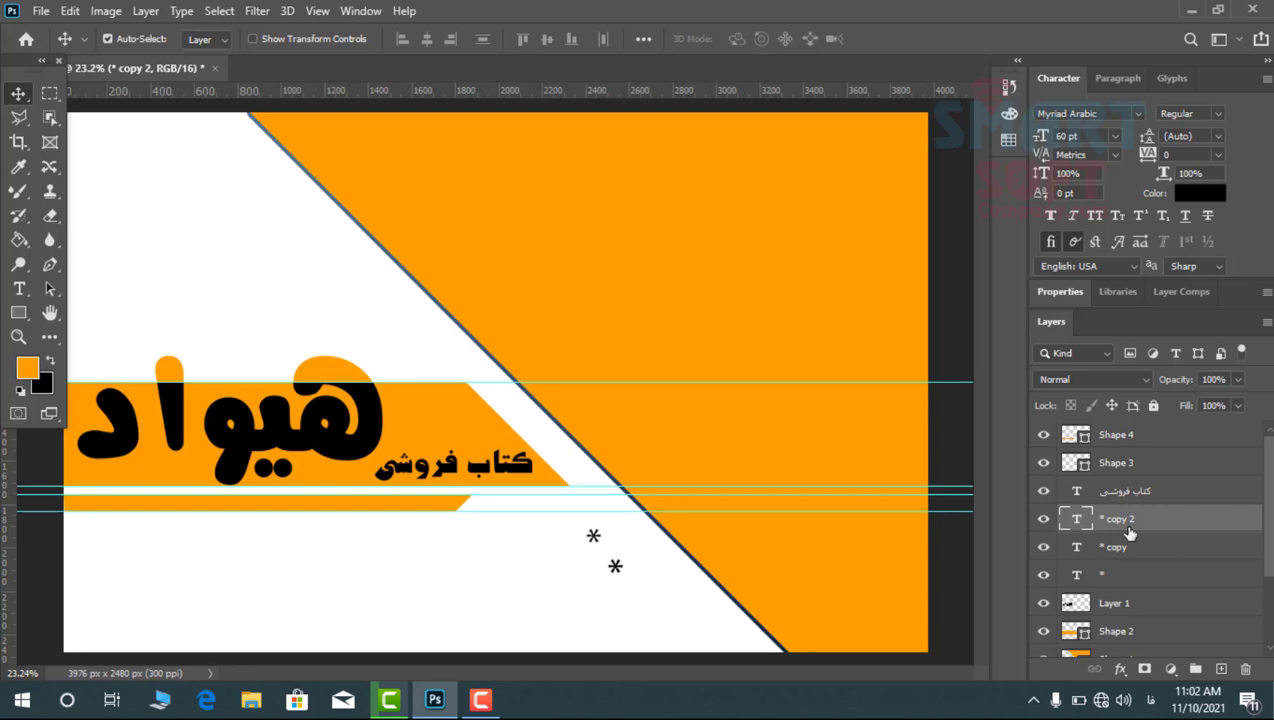
pyautogui.hotkey('shift', 'Down')
pyautogui.hotkey('shift', 'Down')
pyautogui.press('ctrl')
# Duplicate the third asterisk and place the fourth one further along the diagonal, near the canvas's lower edge
pyautogui.hotkey('ctrl', 'j')
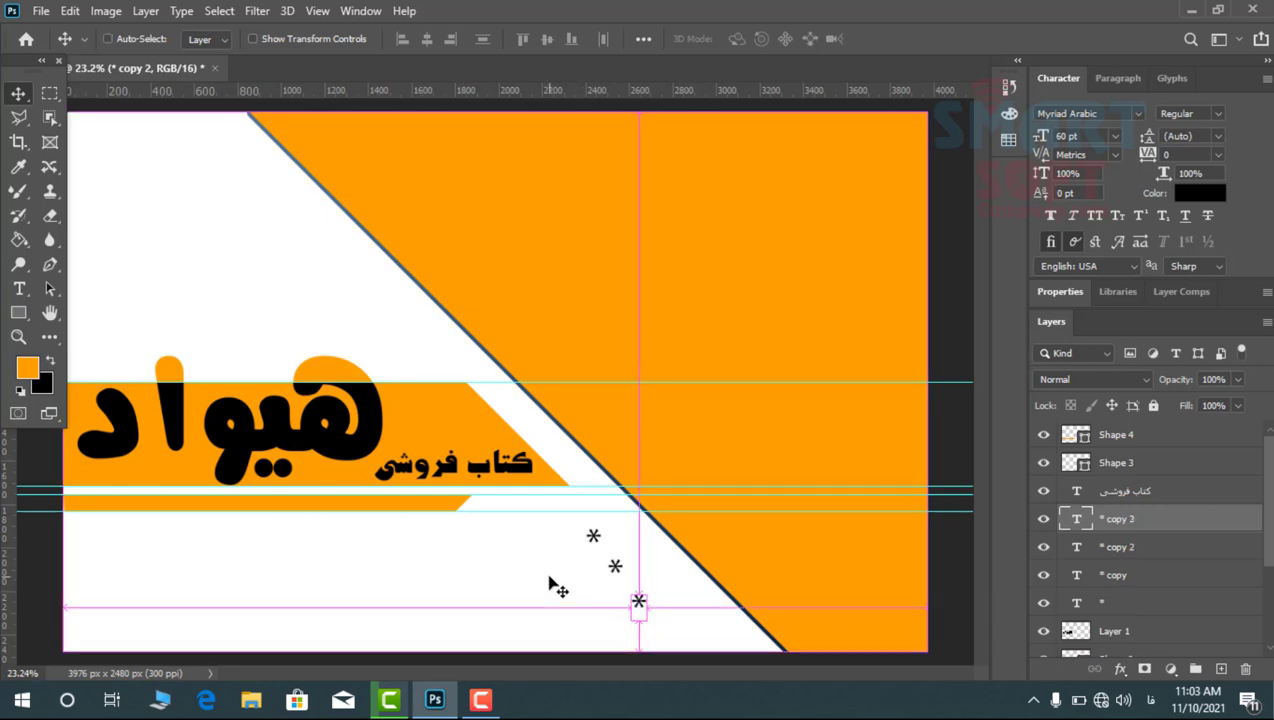
pyautogui.hotkey('shift', 'Down')
pyautogui.hotkey('shift', 'Down')
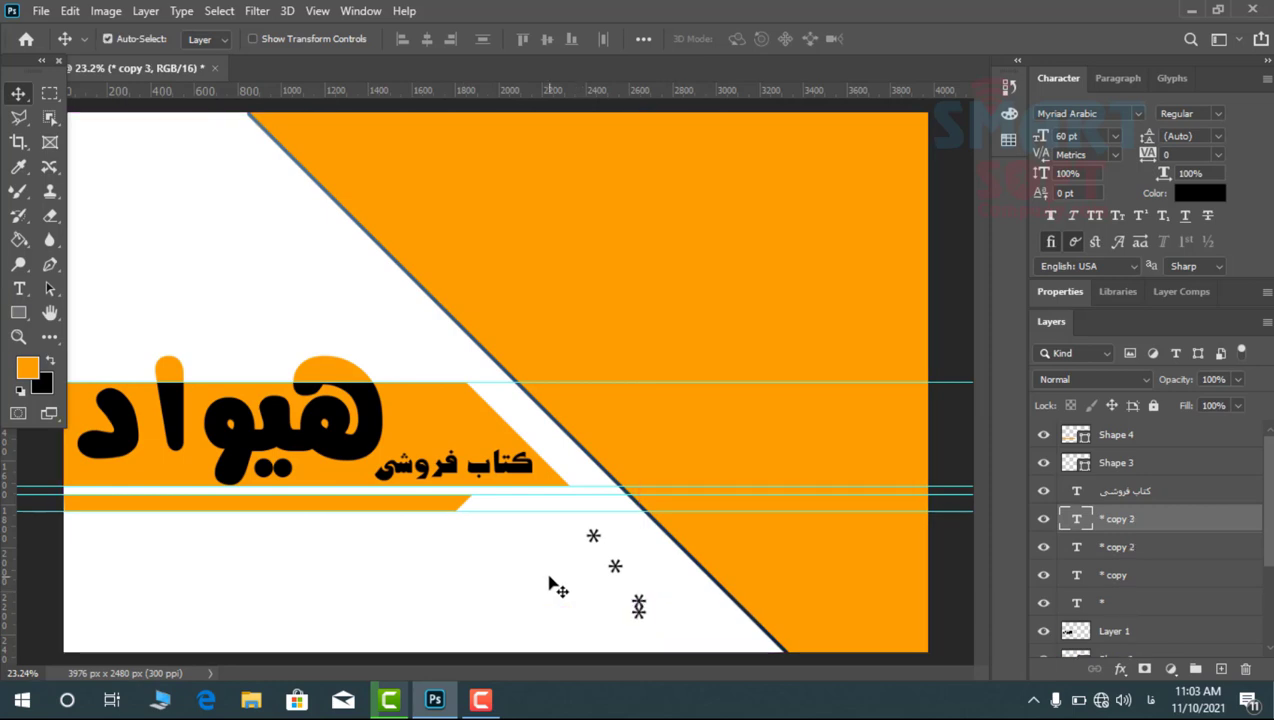
pyautogui.hotkey('shift', 'Down')
pyautogui.hotkey('shift', 'Down')
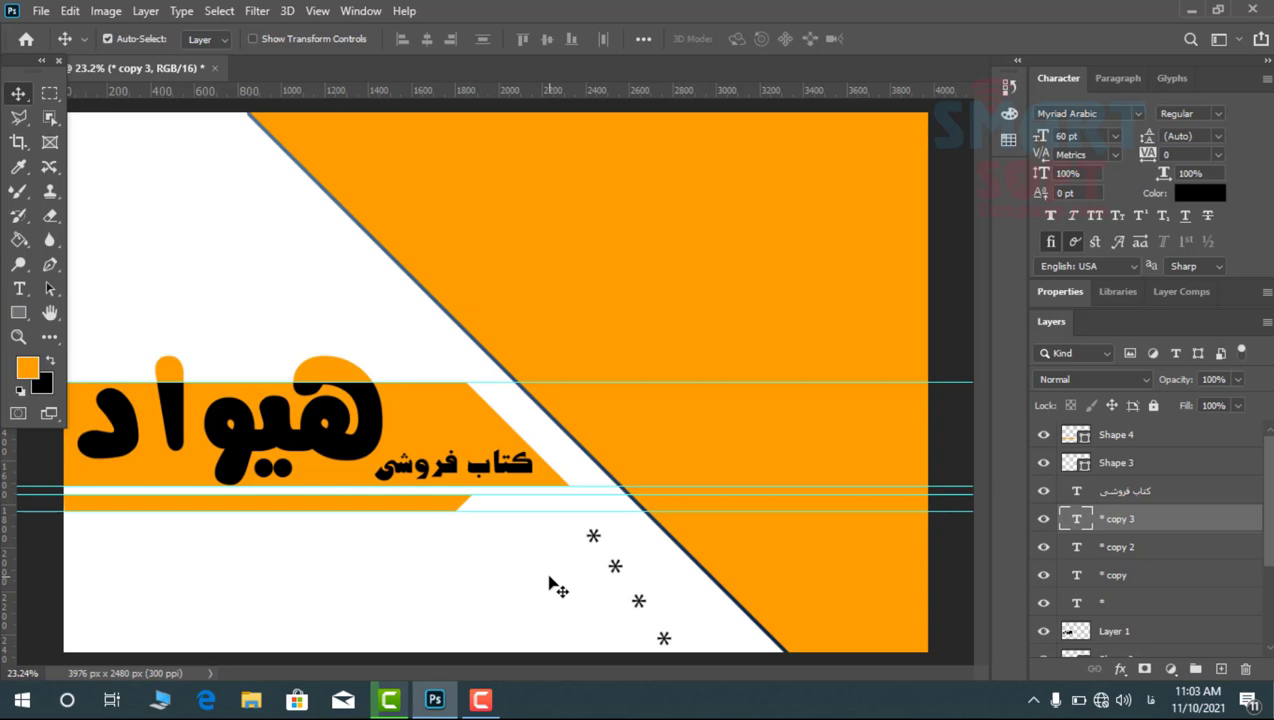
# Select all four asterisks and move them together about 50 px up
pyautogui.click(610, 570)
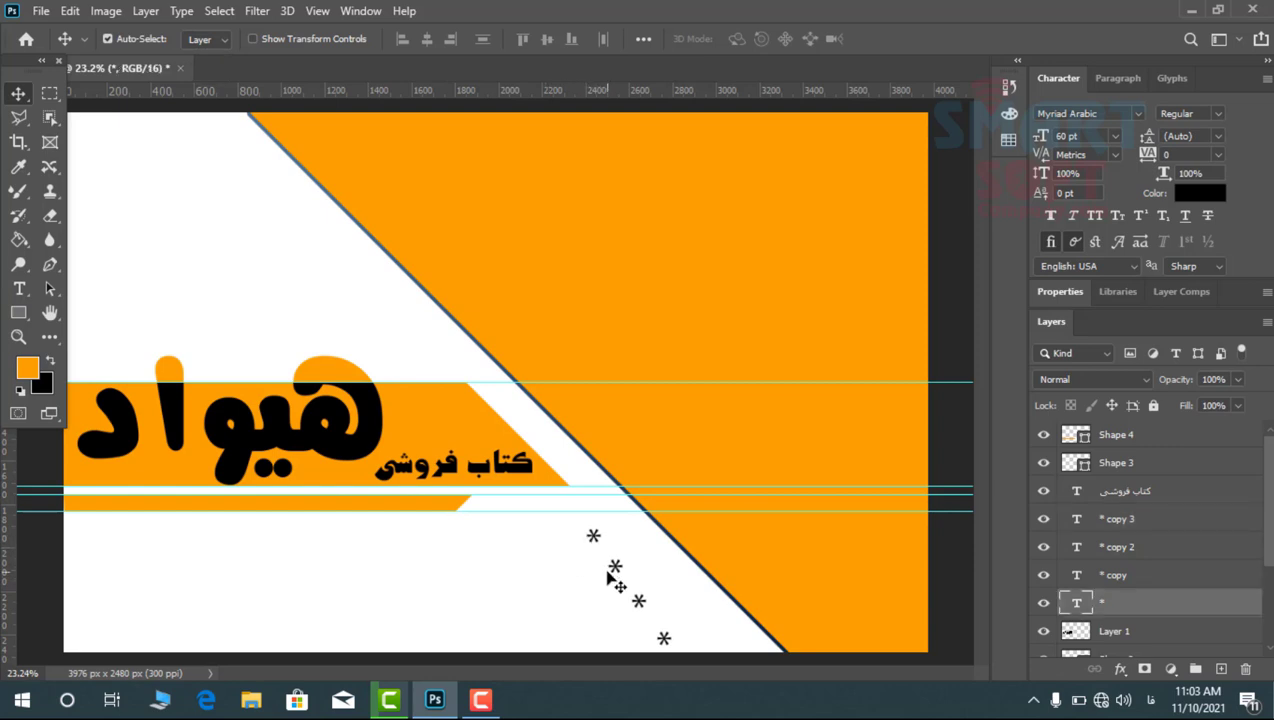
pyautogui.keyDown('shift'); pyautogui.click(615, 570); pyautogui.keyUp('shift')
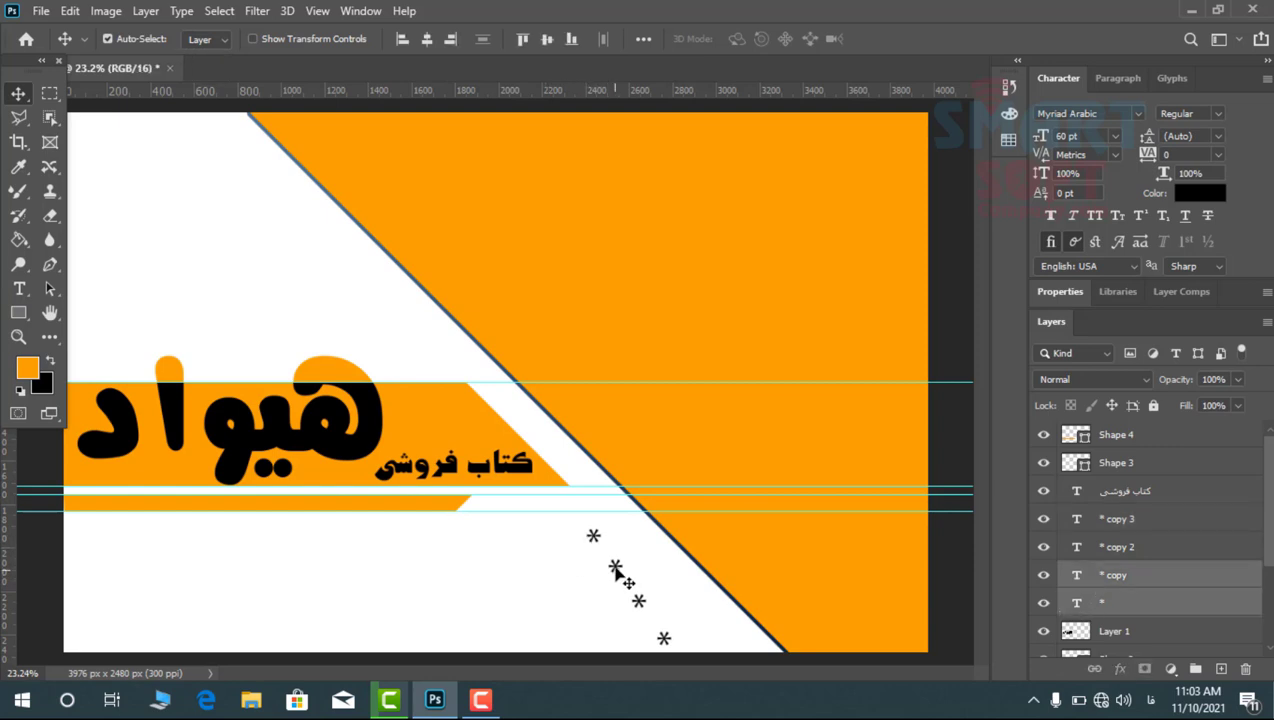
pyautogui.keyDown('shift'); pyautogui.click(658, 628); pyautogui.keyUp('shift')
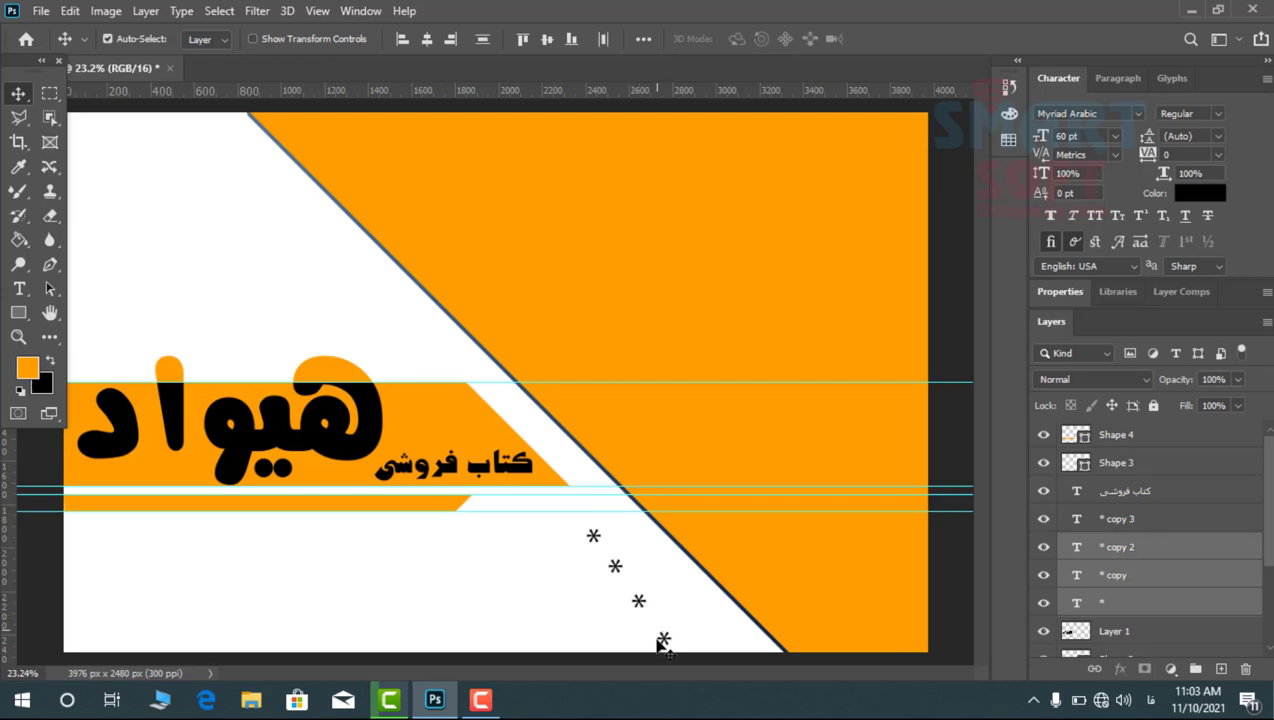
pyautogui.keyDown('shift'); pyautogui.click(658, 643); pyautogui.keyUp('shift')
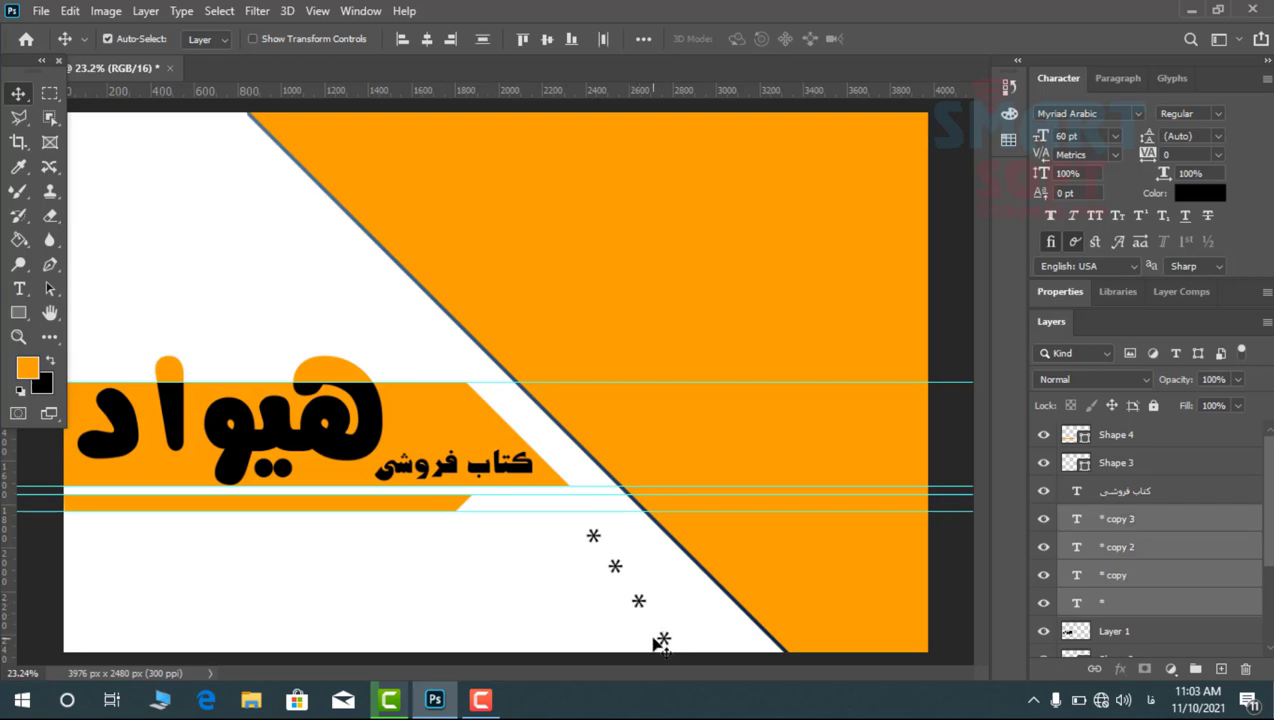
pyautogui.hotkey('shift', 'Up')
pyautogui.hotkey('shift', 'Up')
pyautogui.hotkey('shift', 'Up')
pyautogui.hotkey('shift', 'Up')
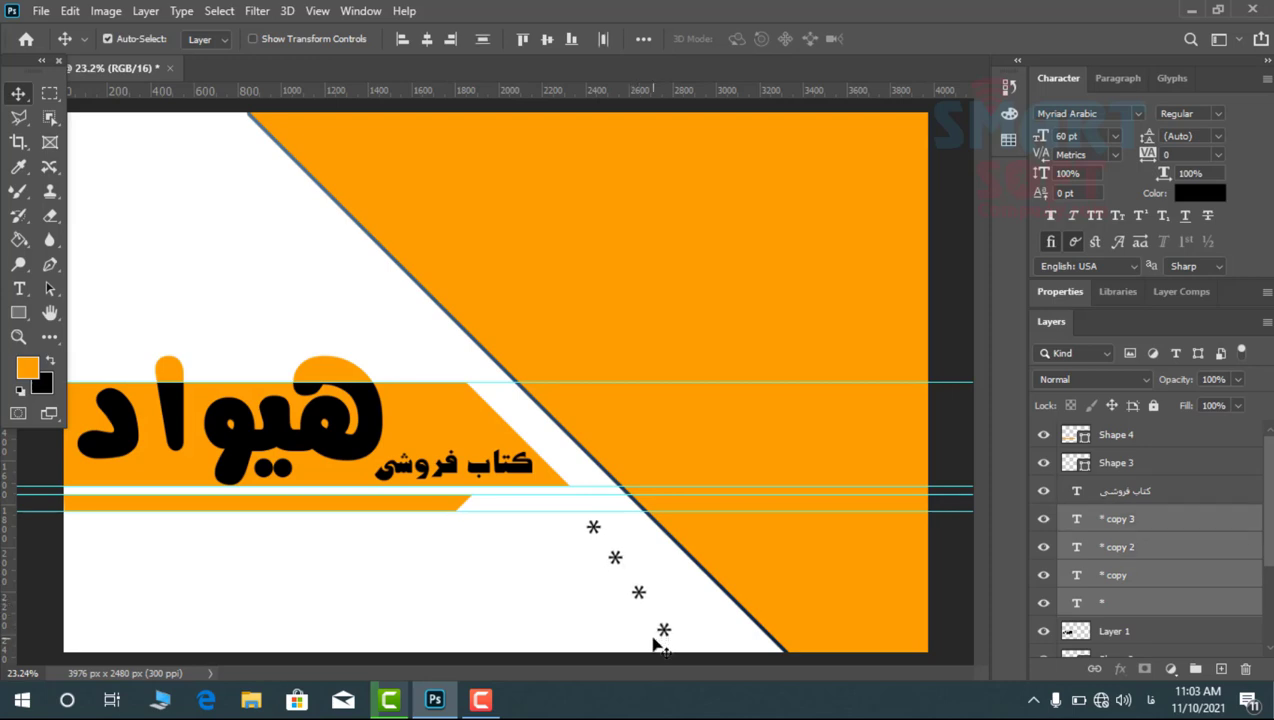
pyautogui.hotkey('shift', 'Up')
# Show the transform controls and rotate the asterisk row by about -4.46° so it runs closer to parallel with the diagonal line
pyautogui.click(309, 37)
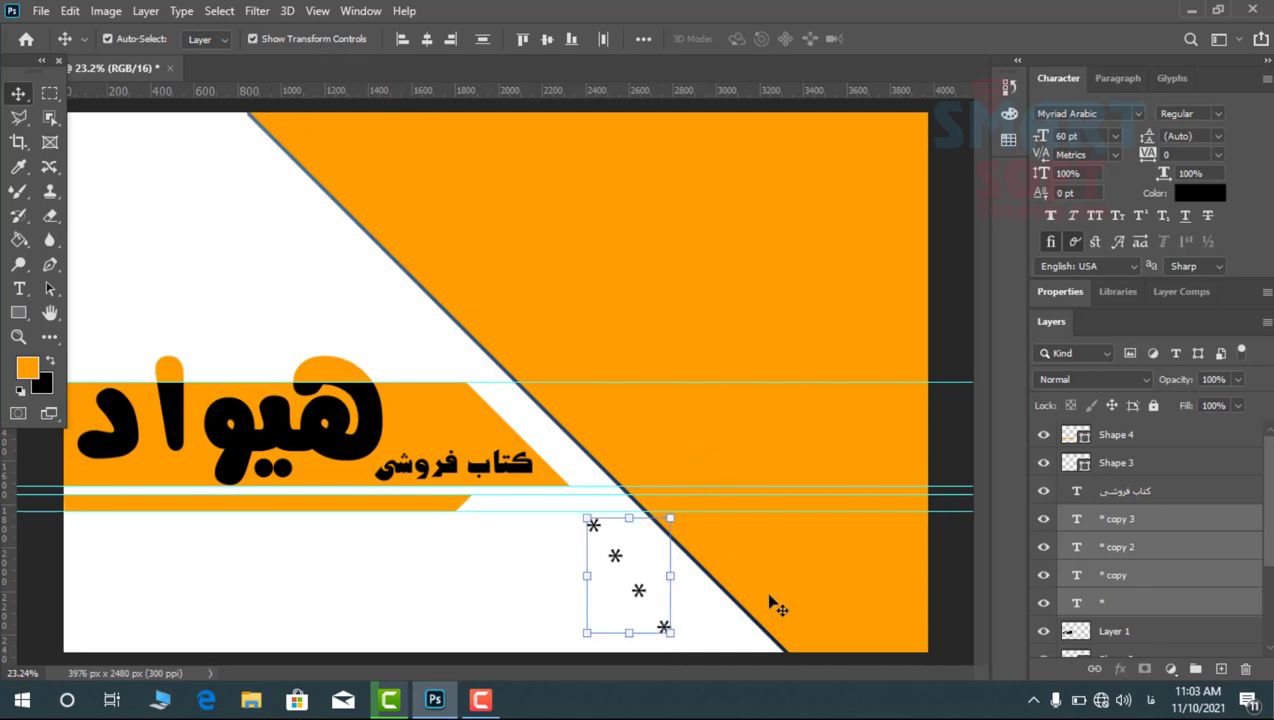
pyautogui.click(686, 650)
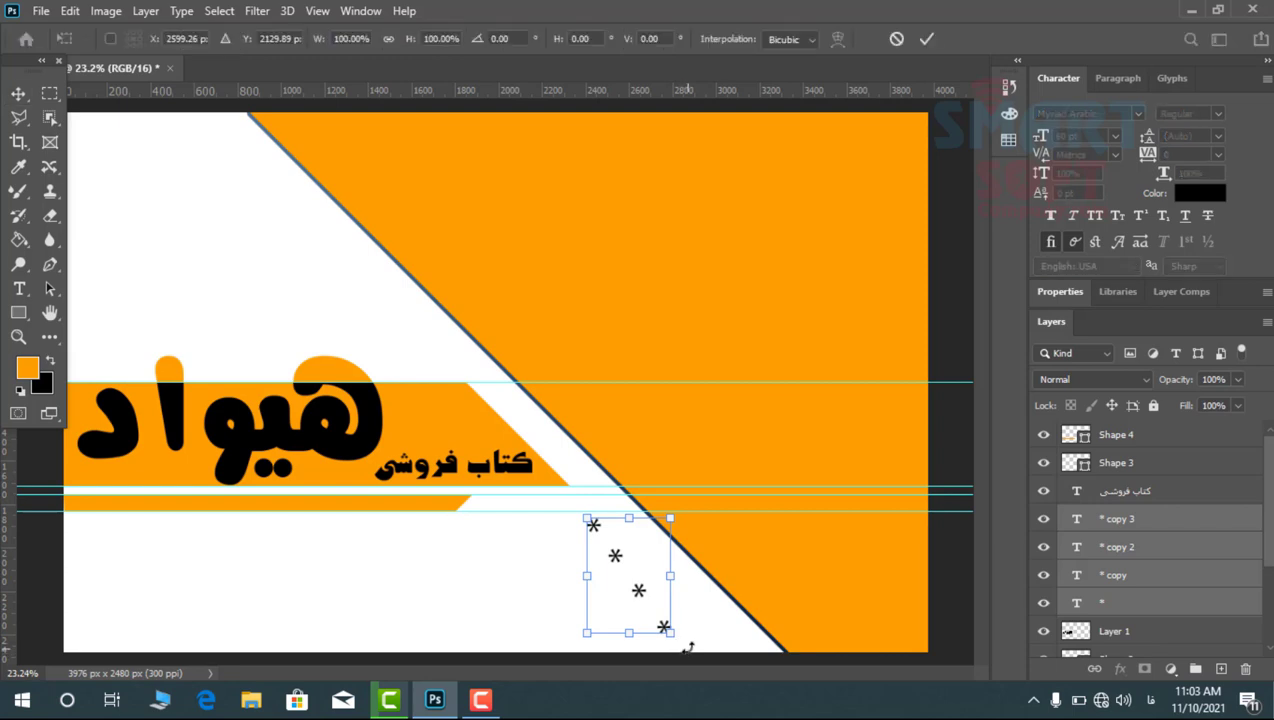
pyautogui.moveTo(690, 643); pyautogui.dragTo(692, 646)
pyautogui.press('Return')
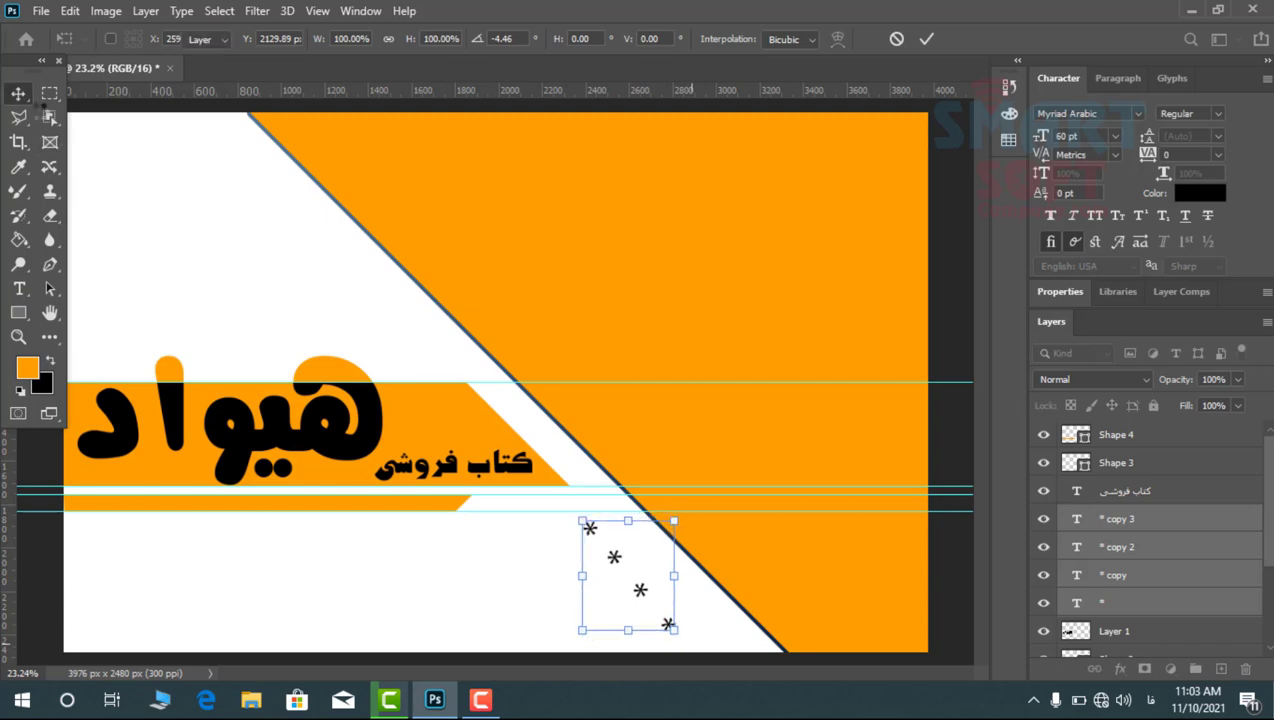
pyautogui.click(183, 238)
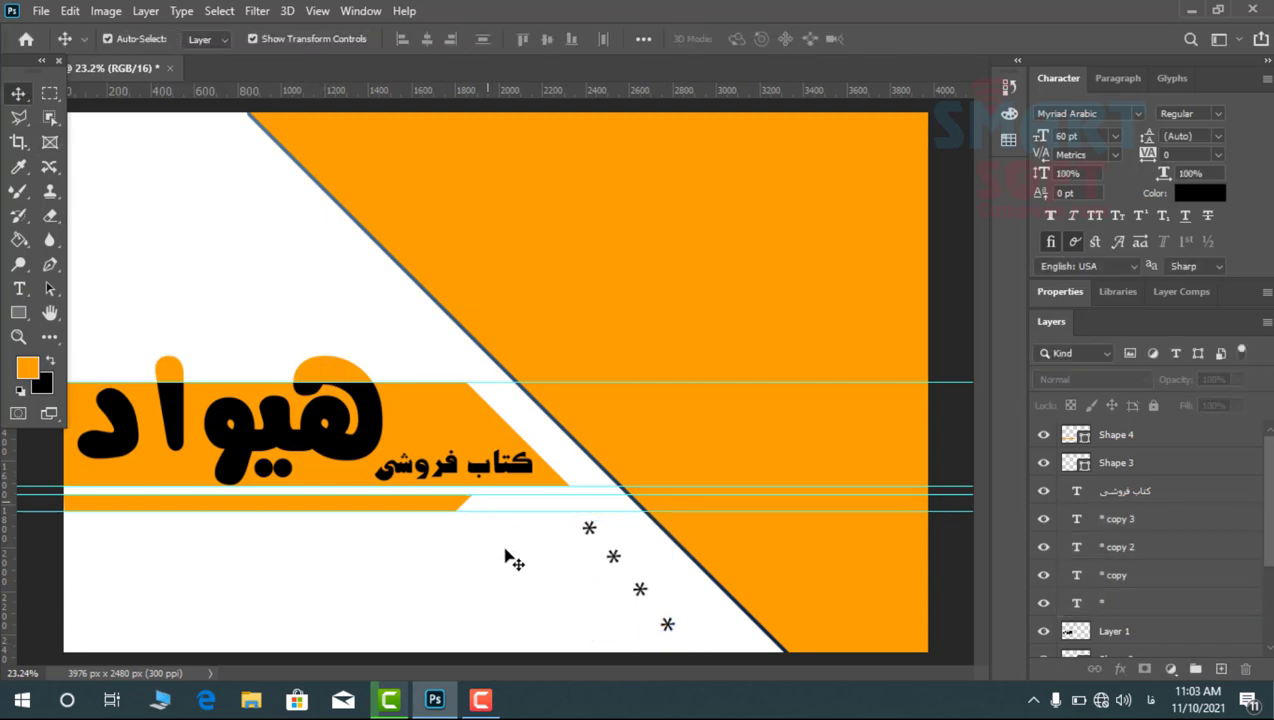
# Add a one-line paragraph text box with Lorem ipsum placeholder text below the thin orange strip and set the font size to 27 pt
pyautogui.press('t')
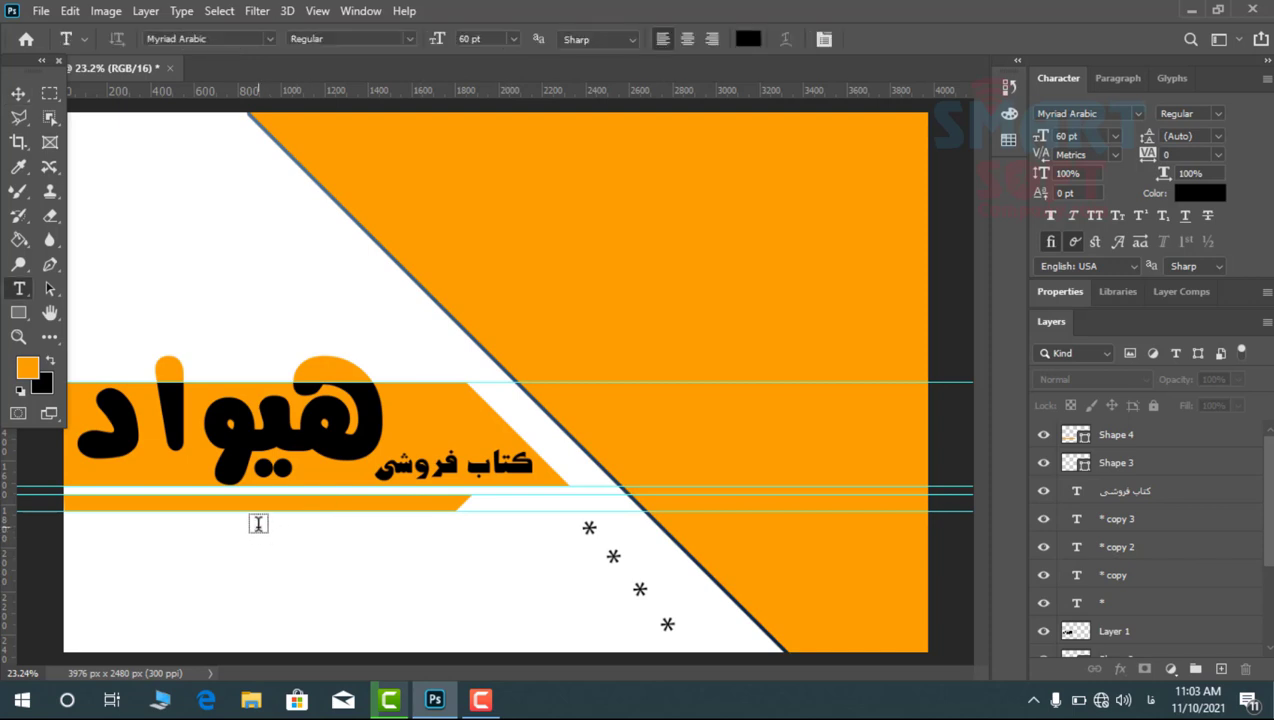
pyautogui.moveTo(258, 527); pyautogui.dragTo(590, 548)
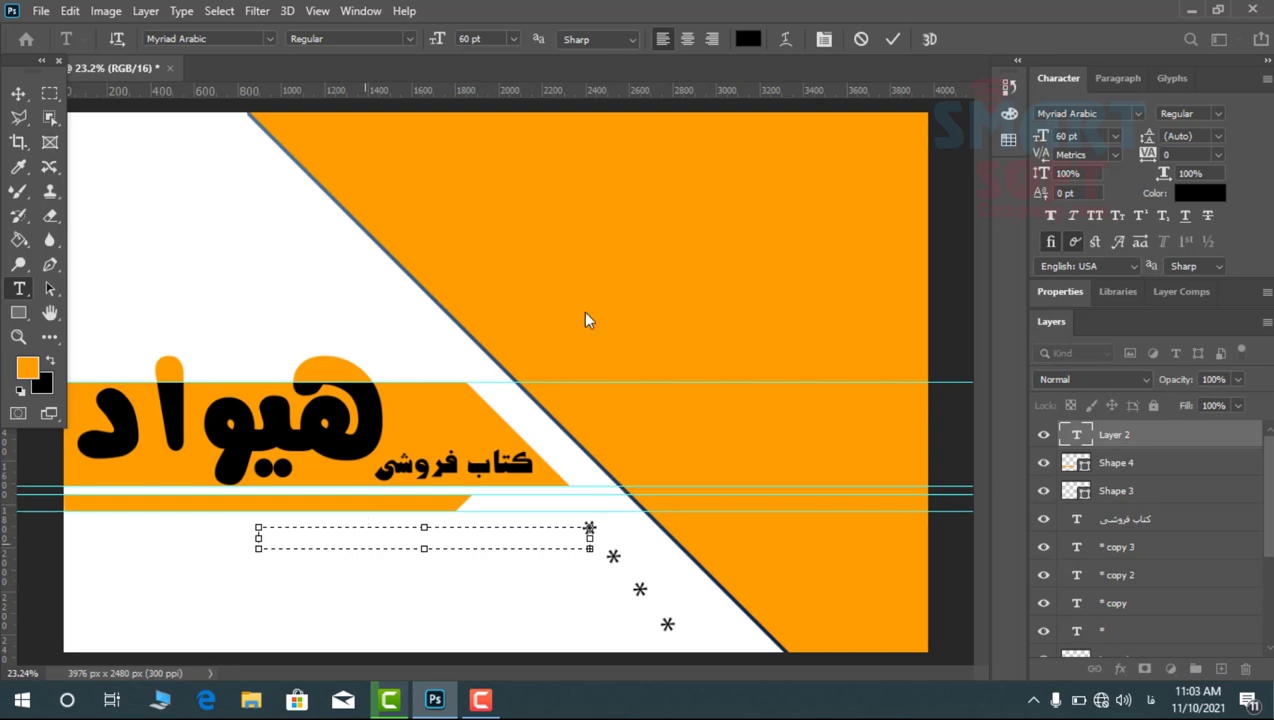
pyautogui.click(508, 38)
pyautogui.click(497, 164)
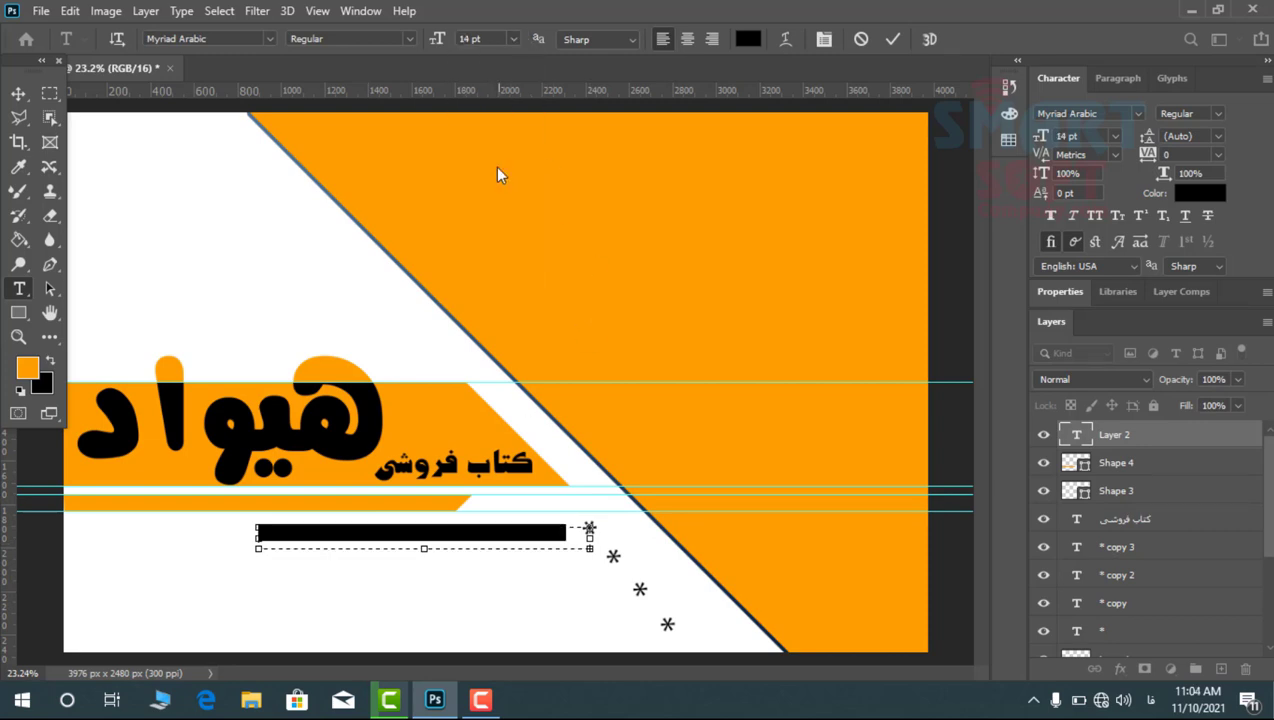
pyautogui.scroll(10, 505, 38)
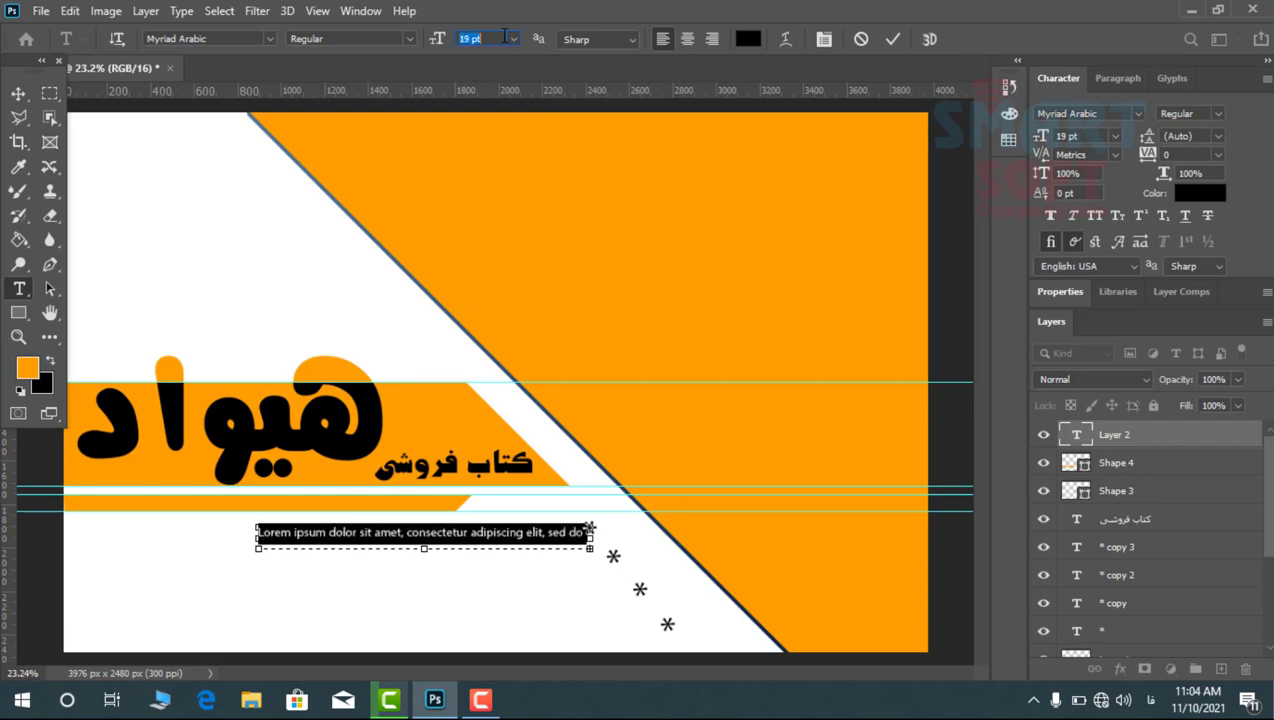
pyautogui.scroll(3, 505, 38)
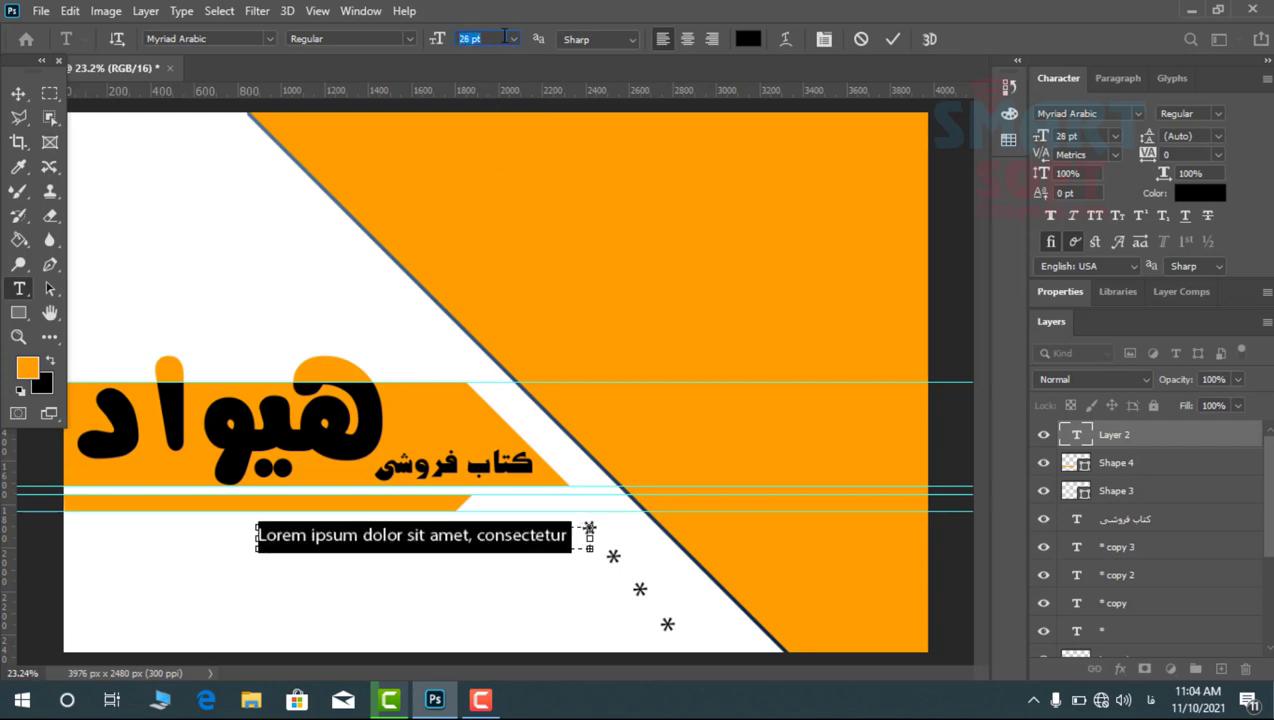
pyautogui.scroll(-1, 505, 38)
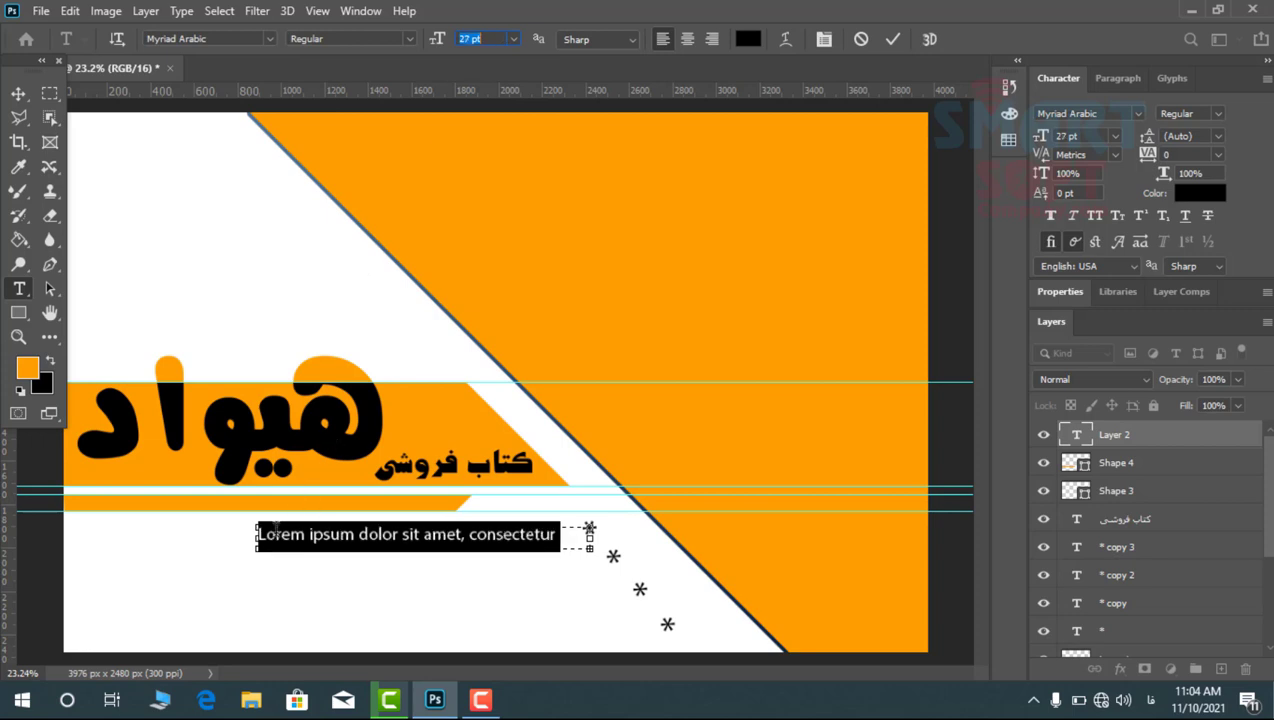
# Widen the placeholder text box to about 2028 px and move it slightly up and left so it ends just before the first asterisk
pyautogui.moveTo(250, 534); pyautogui.dragTo(148, 534)
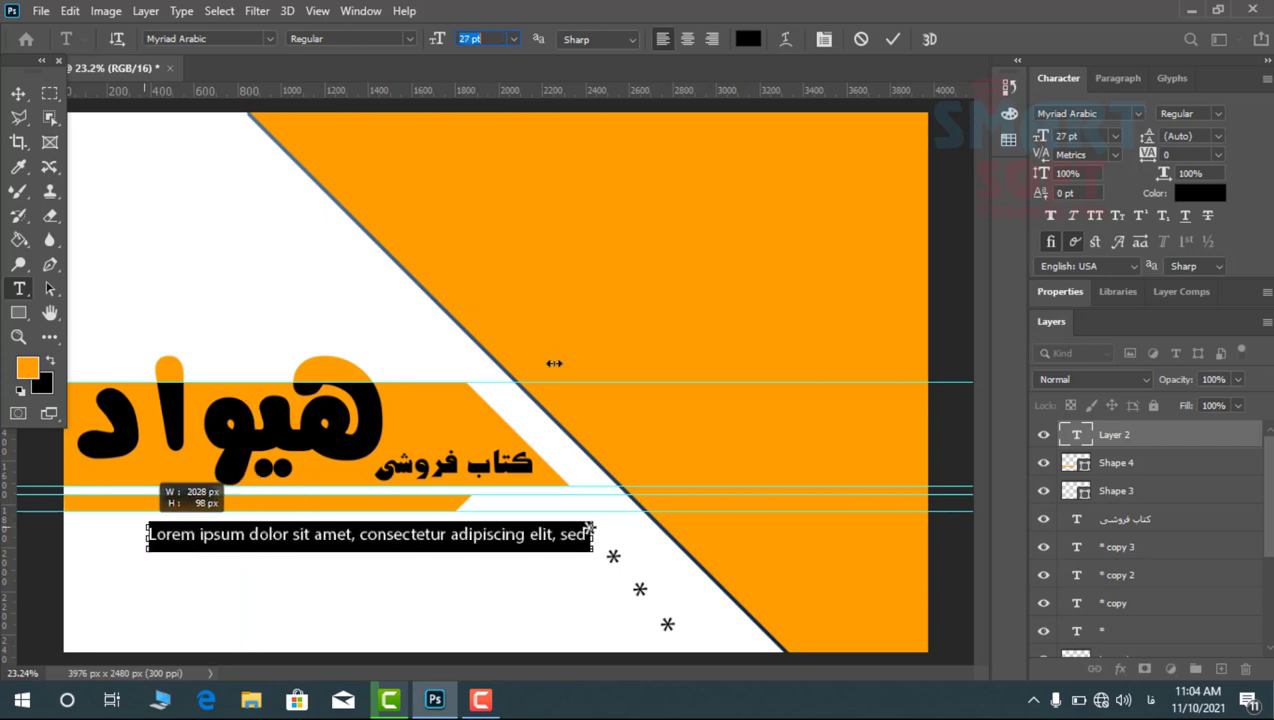
pyautogui.click(18, 93)
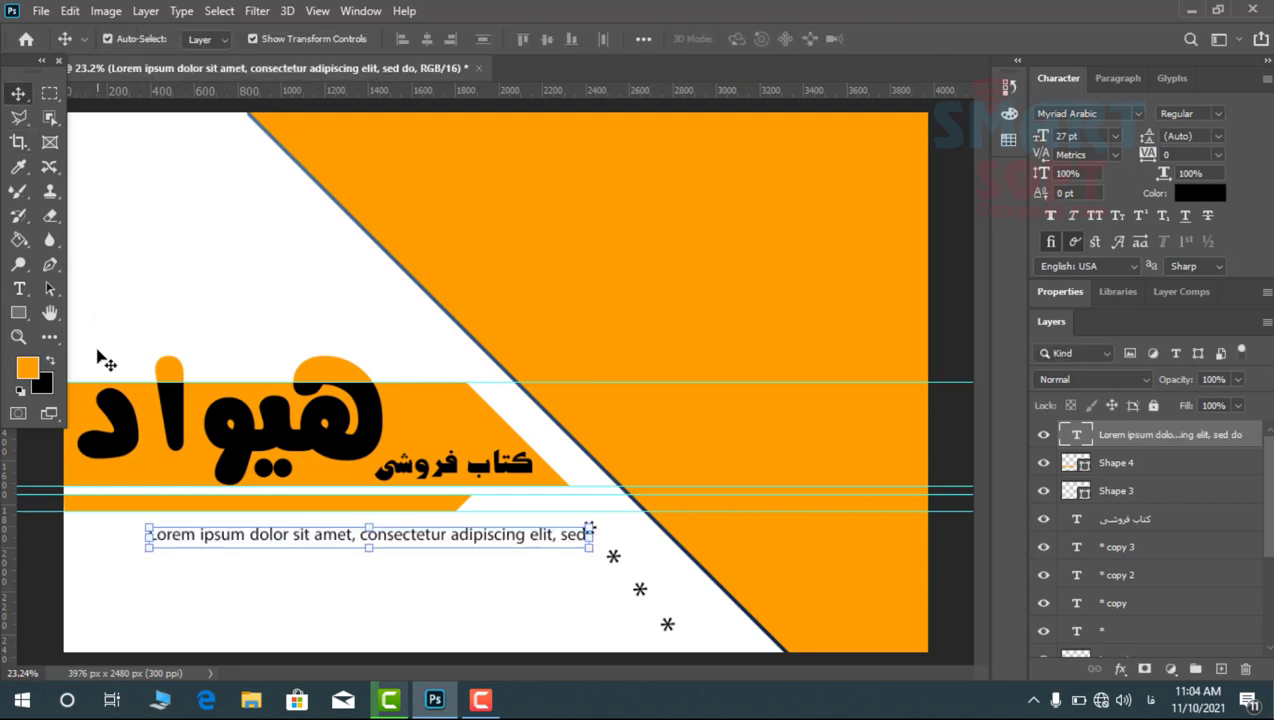
pyautogui.hotkey('shift', 'Up')
pyautogui.hotkey('shift', 'Up')
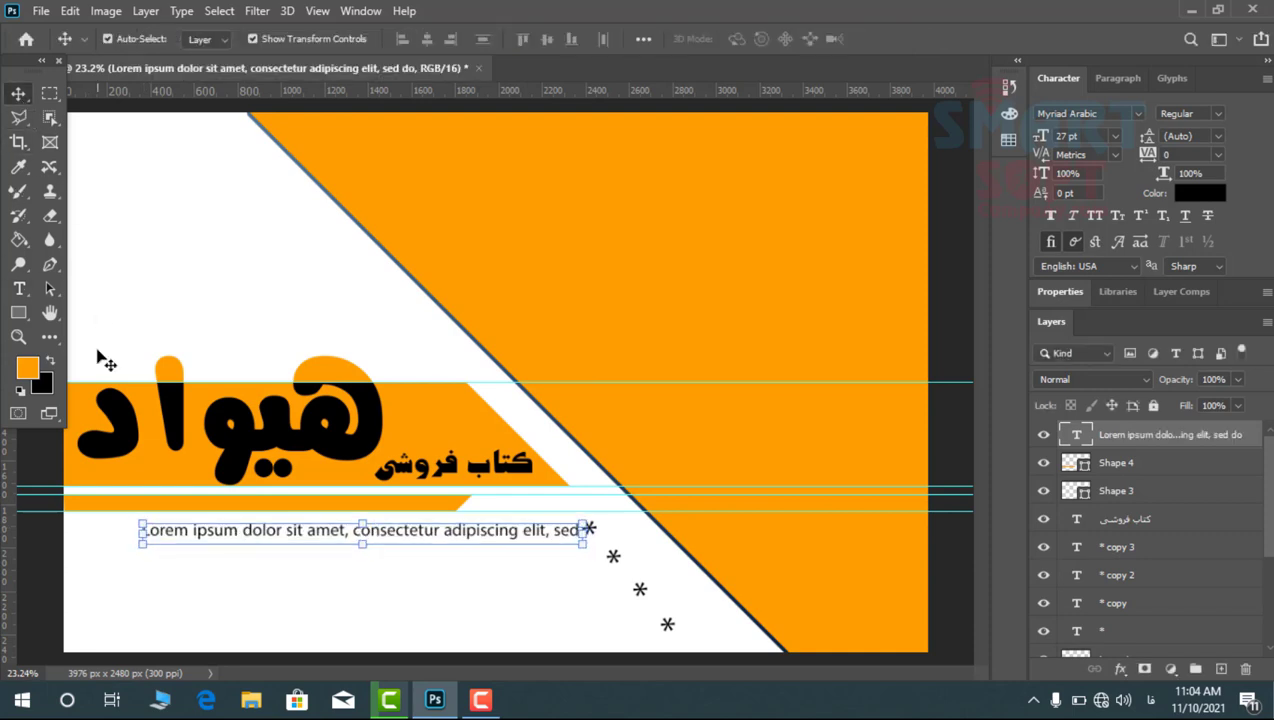
pyautogui.hotkey('shift', 'Left')
pyautogui.hotkey('shift', 'Left')
pyautogui.hotkey('shift', 'Left')
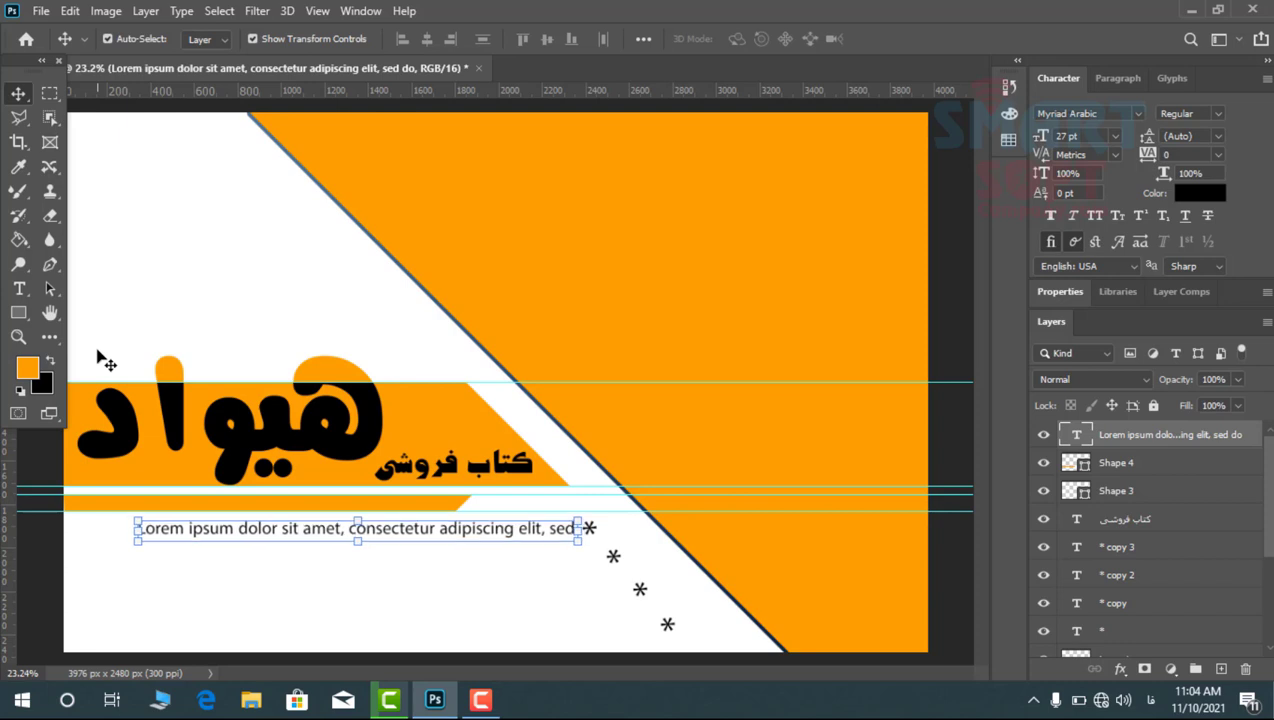
pyautogui.hotkey('shift', 'Left')
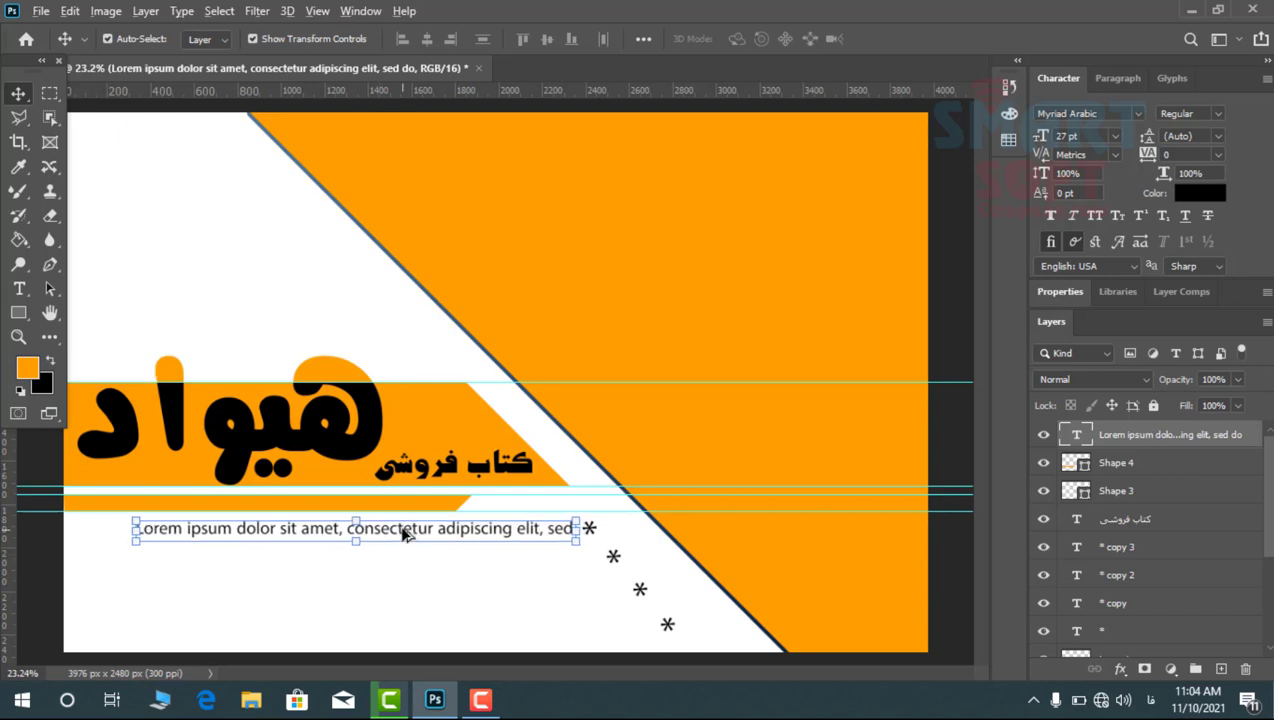
# Duplicate the placeholder text line and align the copy beside the second asterisk
pyautogui.moveTo(405, 535); pyautogui.dragTo(426, 571)
pyautogui.hotkey('shift', 'Up')
pyautogui.hotkey('shift', 'Up')
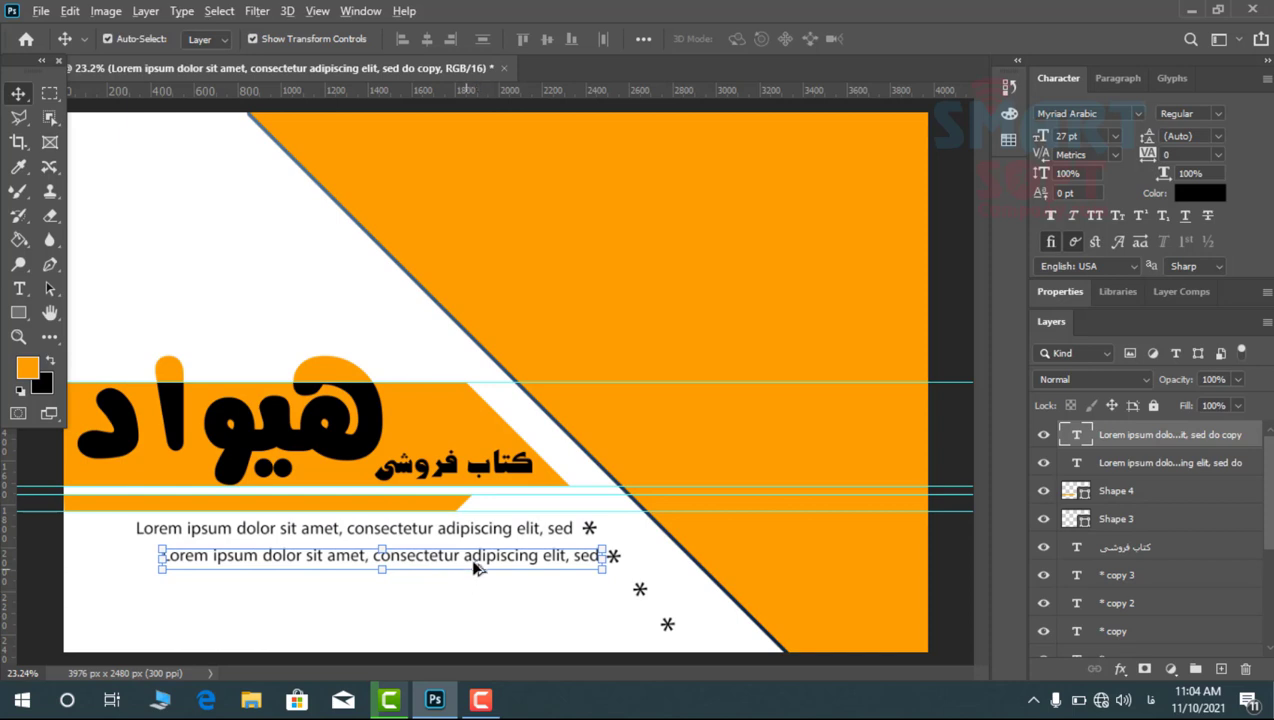
# Duplicate the second text line and place the new copy beside the fourth, lowest asterisk
pyautogui.moveTo(475, 566); pyautogui.dragTo(504, 599)
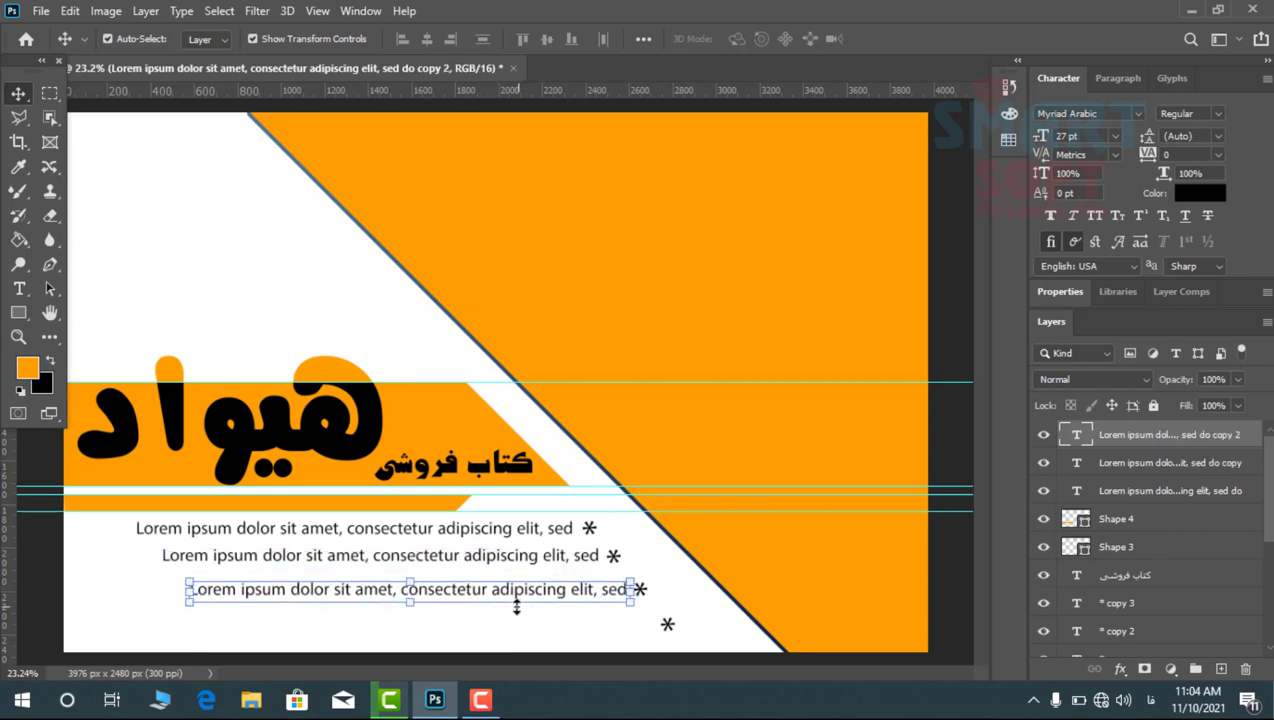
pyautogui.moveTo(529, 595); pyautogui.dragTo(556, 631)
pyautogui.press('super')
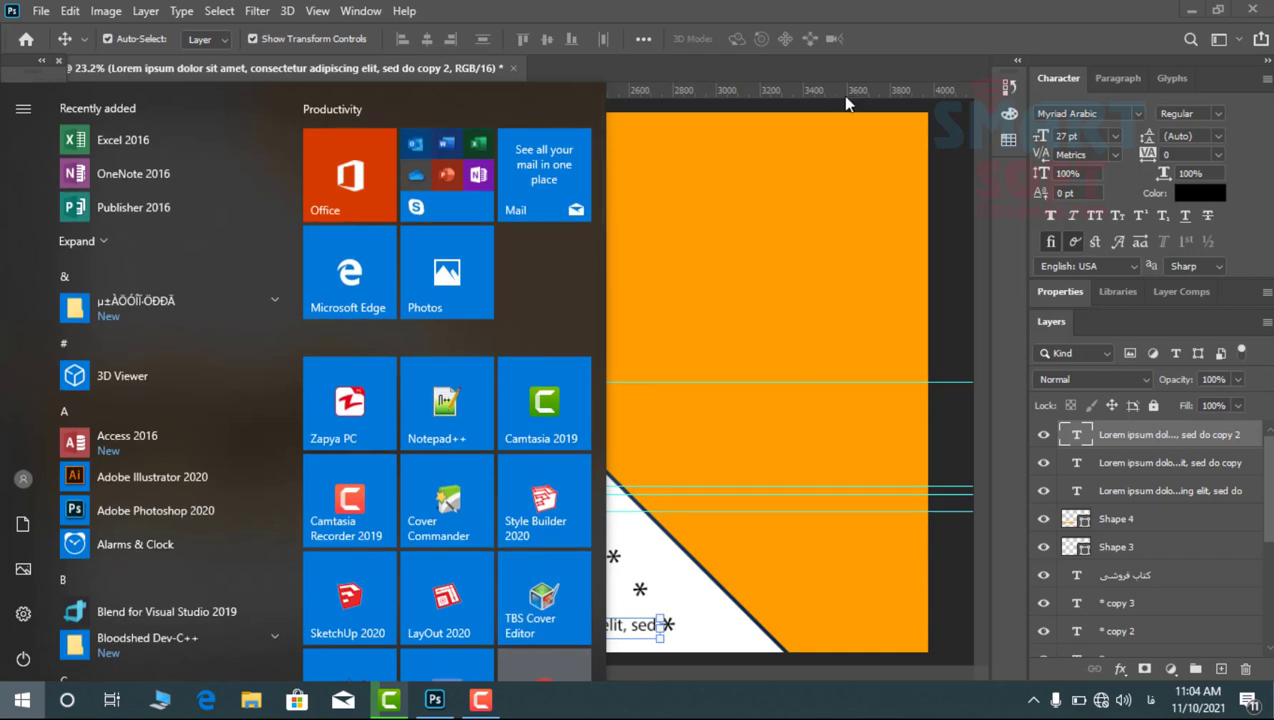
pyautogui.press('Escape')
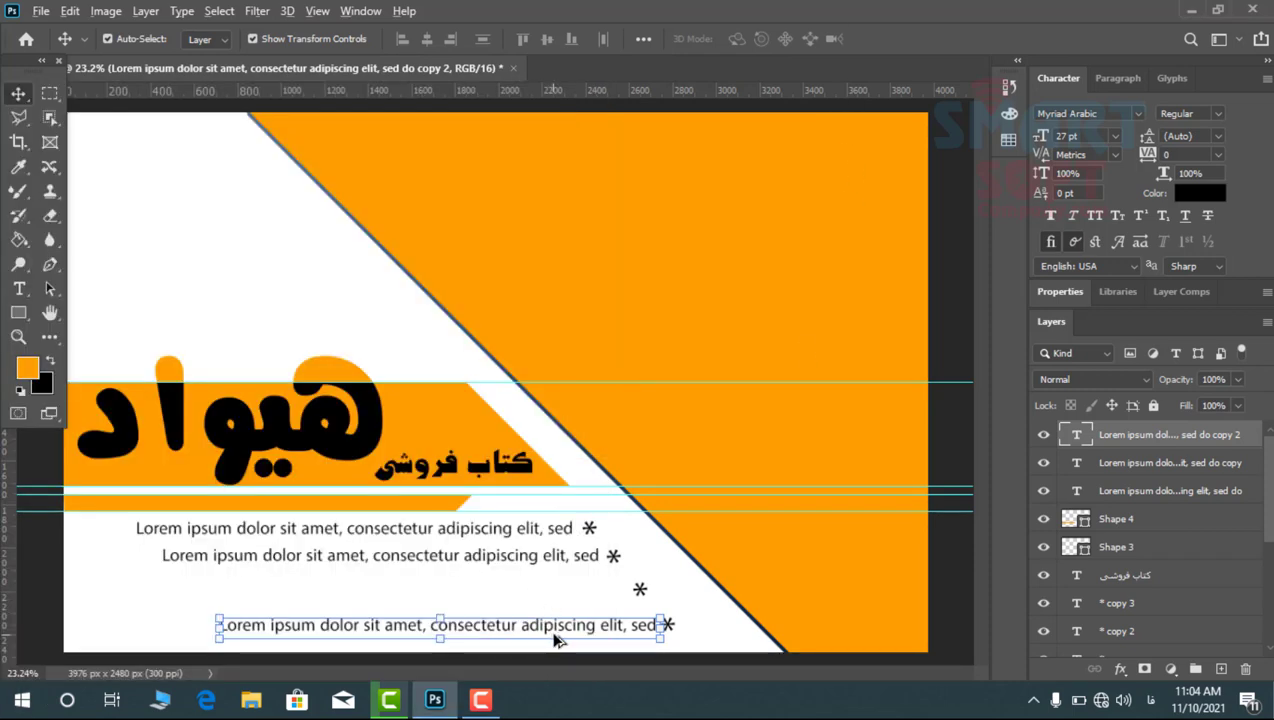
# Duplicate the lowest text line, align the copy beside the third asterisk, and deselect all layers
pyautogui.moveTo(557, 626); pyautogui.dragTo(525, 597)
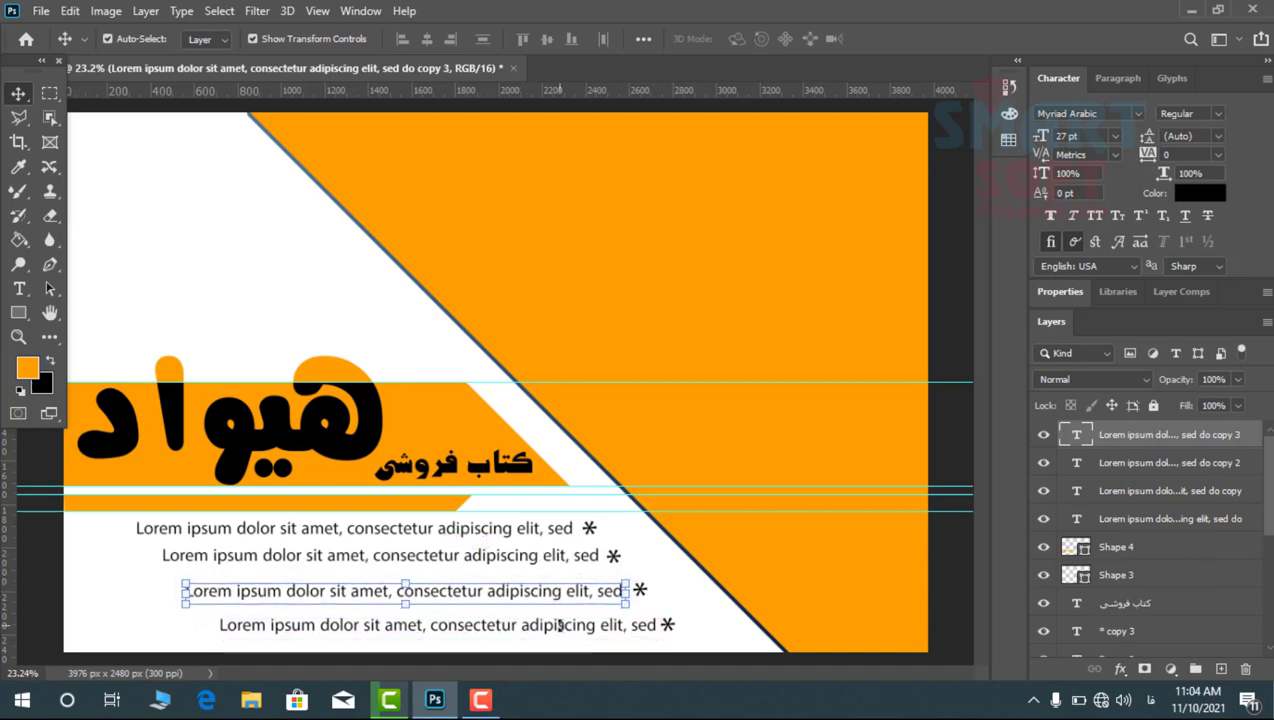
pyautogui.hotkey('shift', 'Up')
pyautogui.click(46, 198)
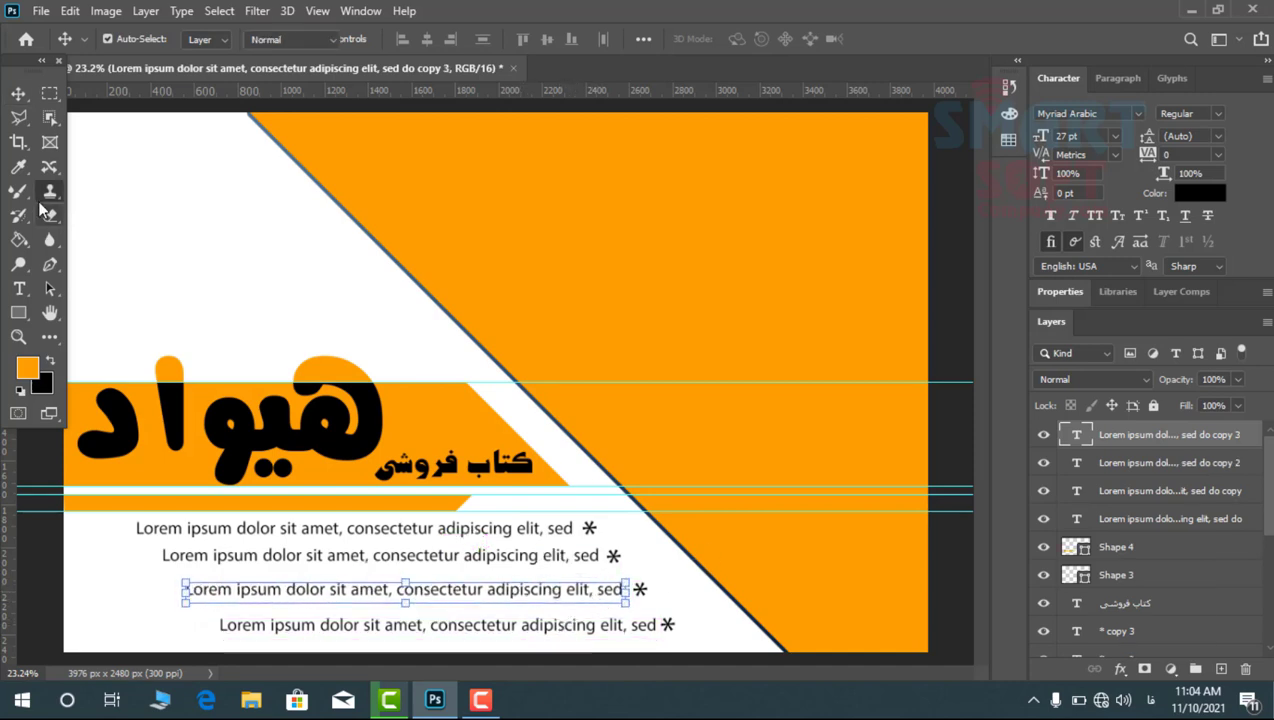
pyautogui.press('v')
pyautogui.click(125, 199)
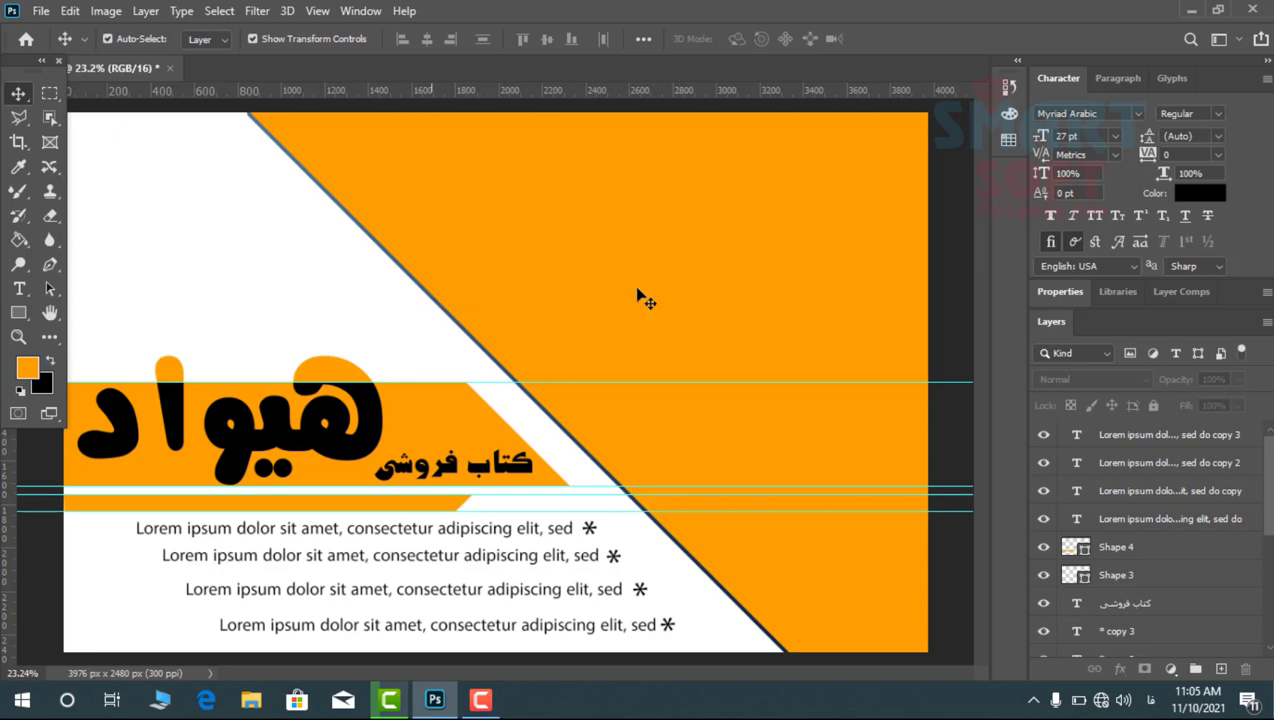
pyautogui.click(674, 256)
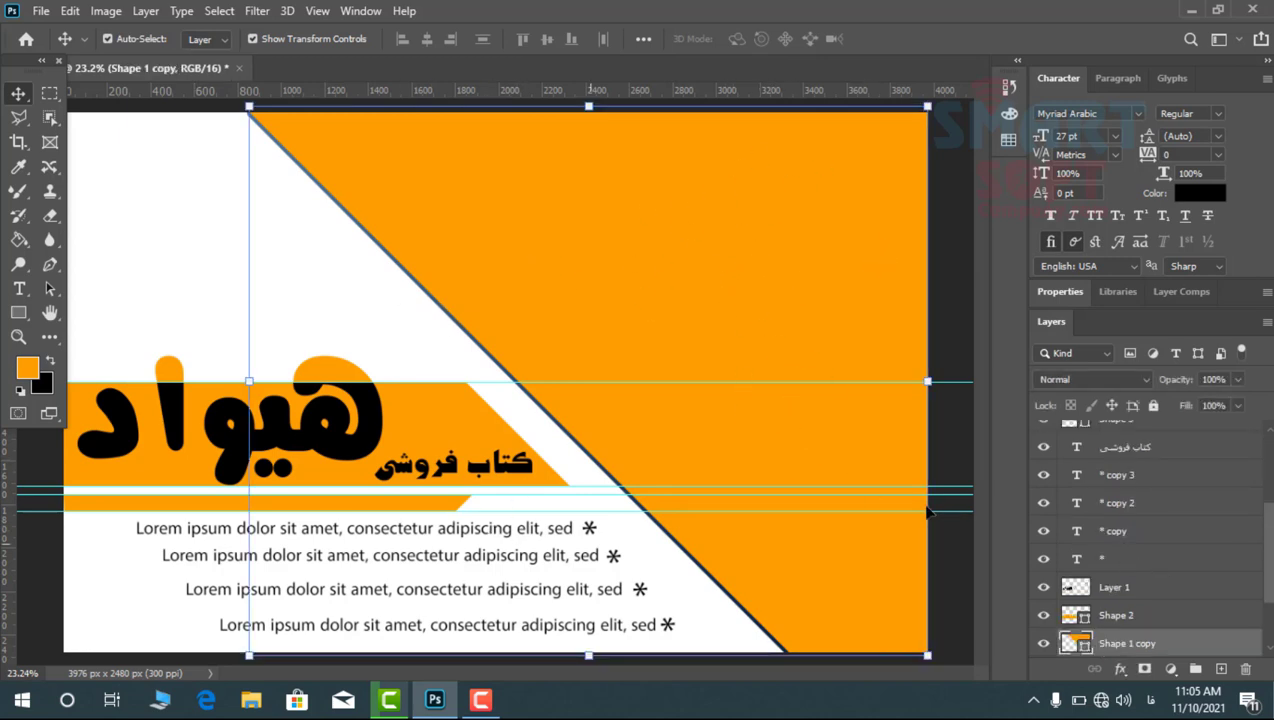
pyautogui.click(1127, 555)
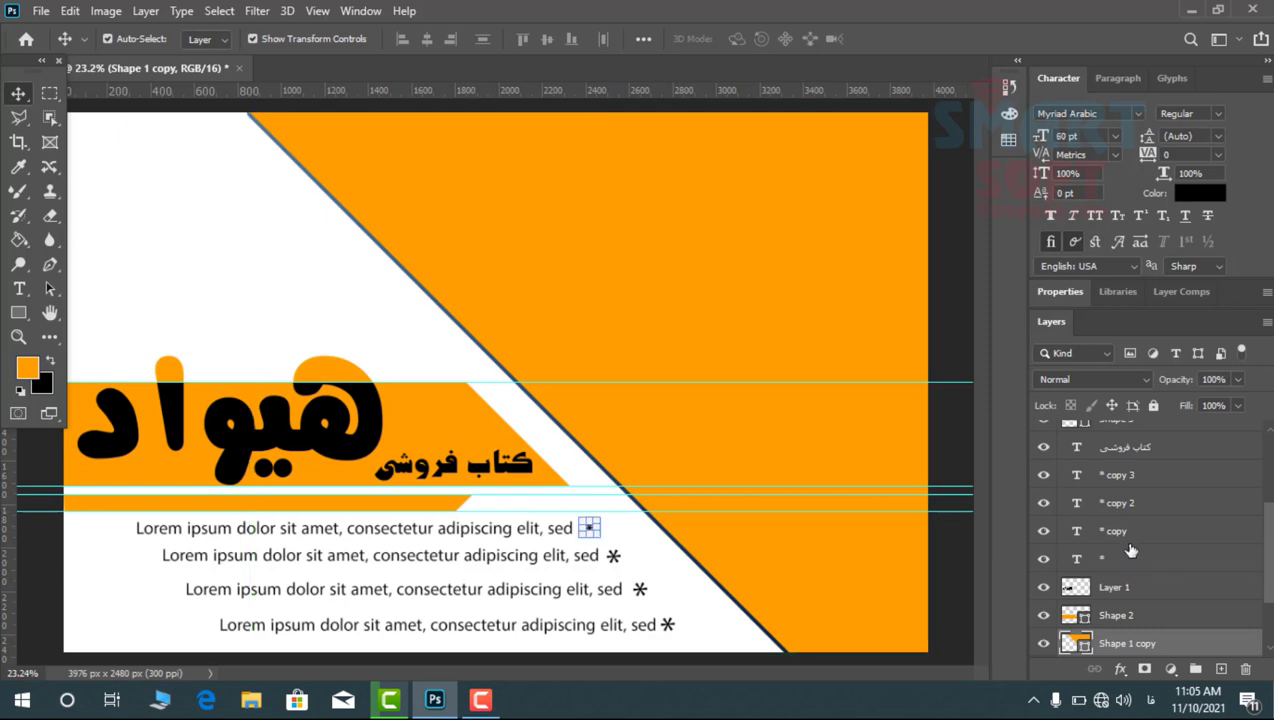
pyautogui.click(1124, 535)
pyautogui.keyDown('ctrl'); pyautogui.click(1124, 535); pyautogui.keyUp('ctrl')
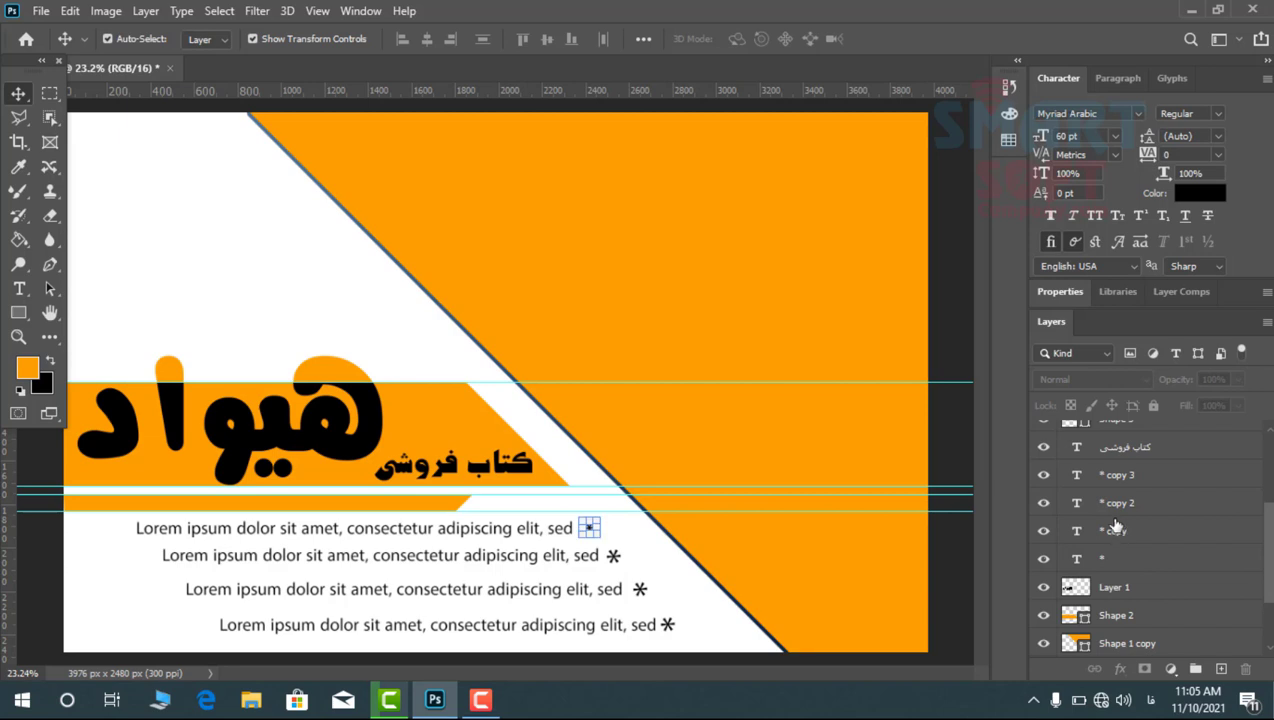
pyautogui.click(1120, 550)
pyautogui.hotkey('alt', ']')
pyautogui.hotkey('alt', ']')
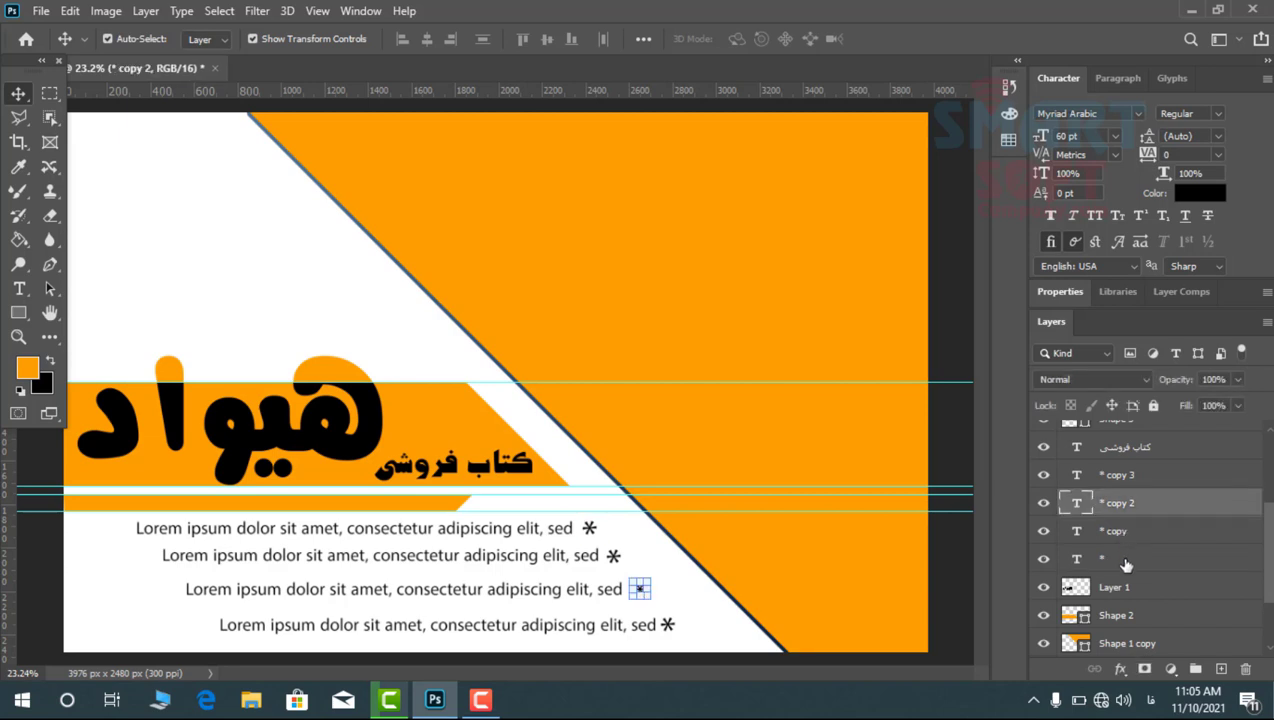
# Group the four asterisks, the subtitle and the four placeholder text lines, leaving Shape 3 and Shape 4 out
pyautogui.click(1122, 558)
pyautogui.keyDown('shift'); pyautogui.click(1112, 526); pyautogui.keyUp('shift')
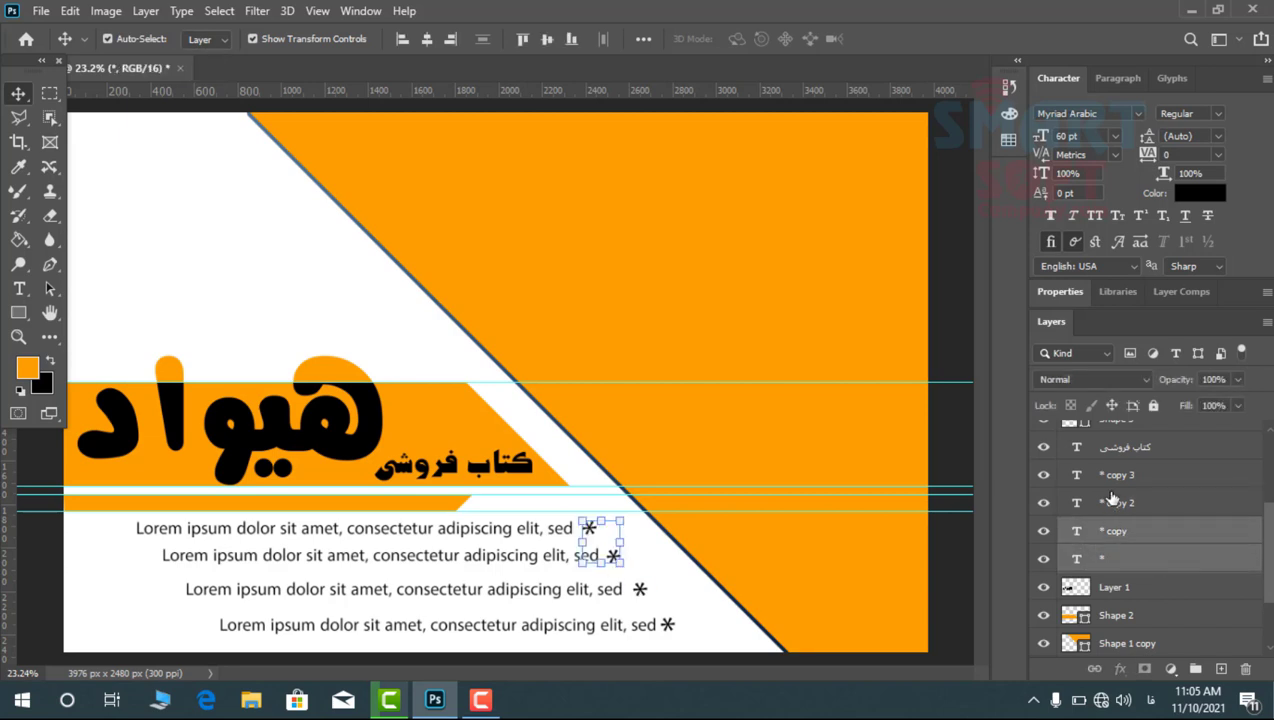
pyautogui.keyDown('shift'); pyautogui.click(1108, 500); pyautogui.keyUp('shift')
pyautogui.hotkey('shift', 'alt', ']')
pyautogui.hotkey('shift', 'alt', ']')
pyautogui.hotkey('shift', 'alt', ']')
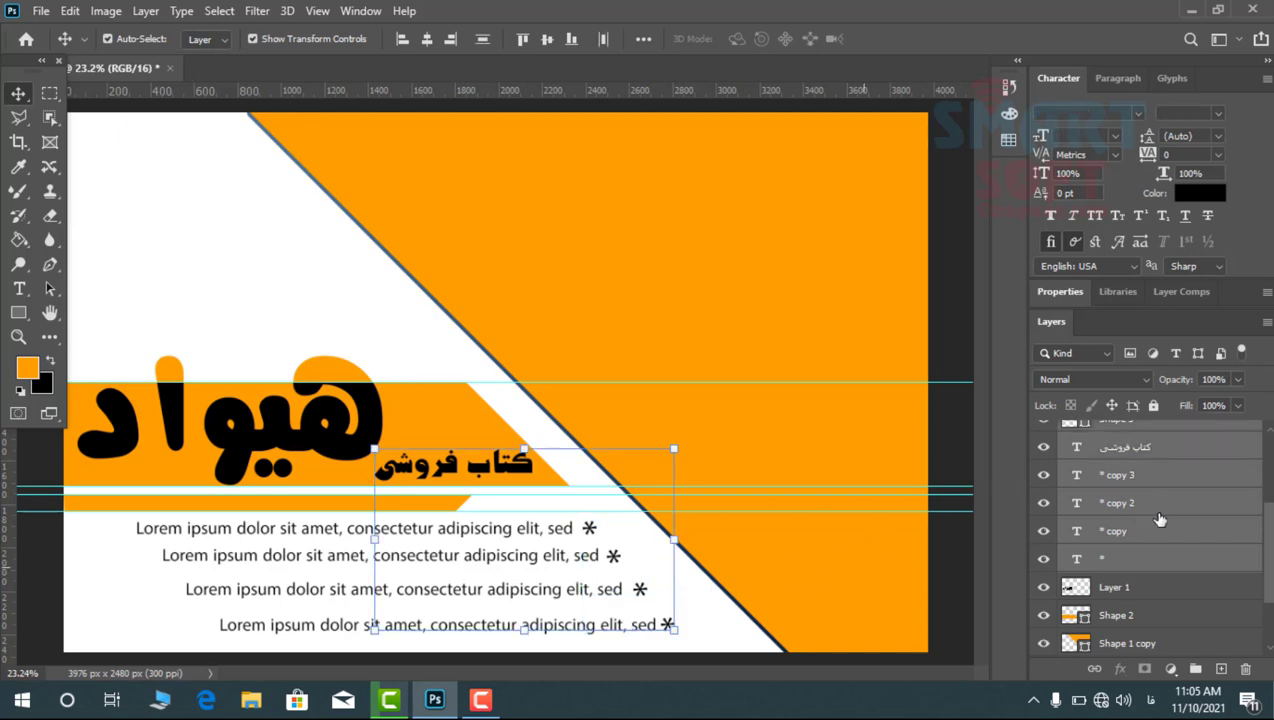
pyautogui.scroll(2, 1176, 525)
pyautogui.scroll(2, 1176, 531)
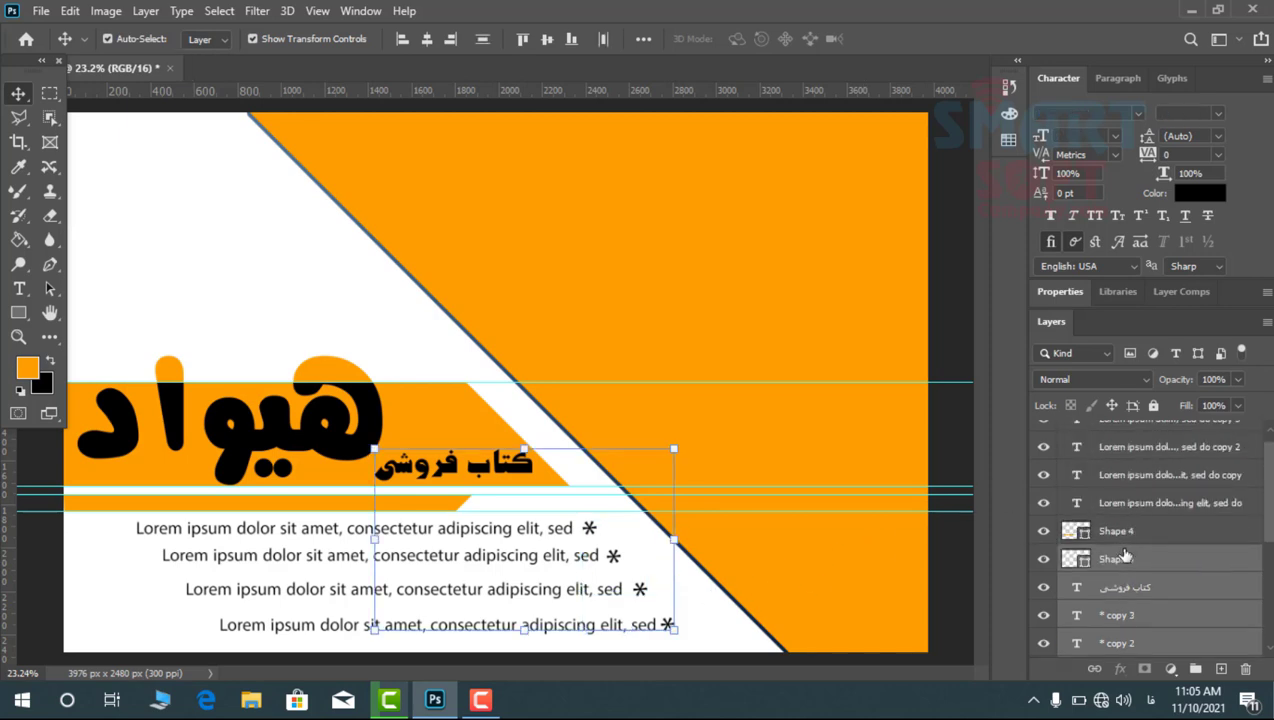
pyautogui.keyDown('shift'); pyautogui.click(1122, 503); pyautogui.keyUp('shift')
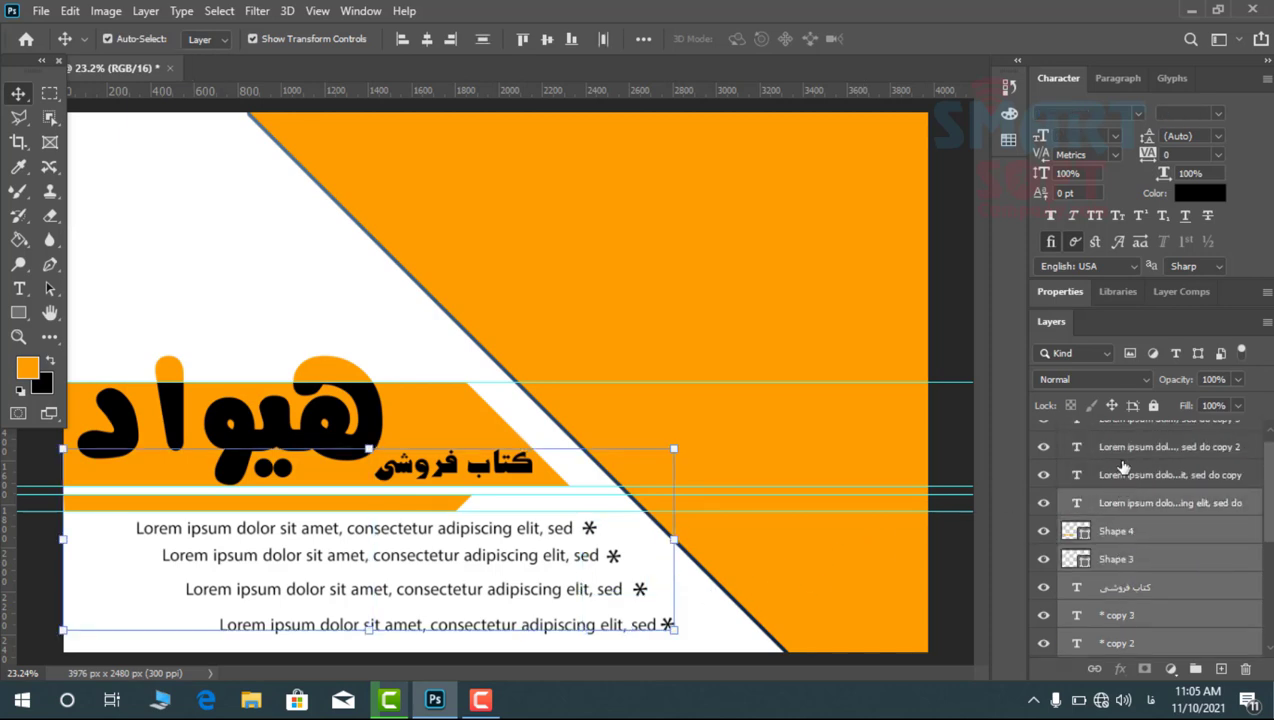
pyautogui.keyDown('shift'); pyautogui.click(1120, 462); pyautogui.keyUp('shift')
pyautogui.scroll(1, 1148, 524)
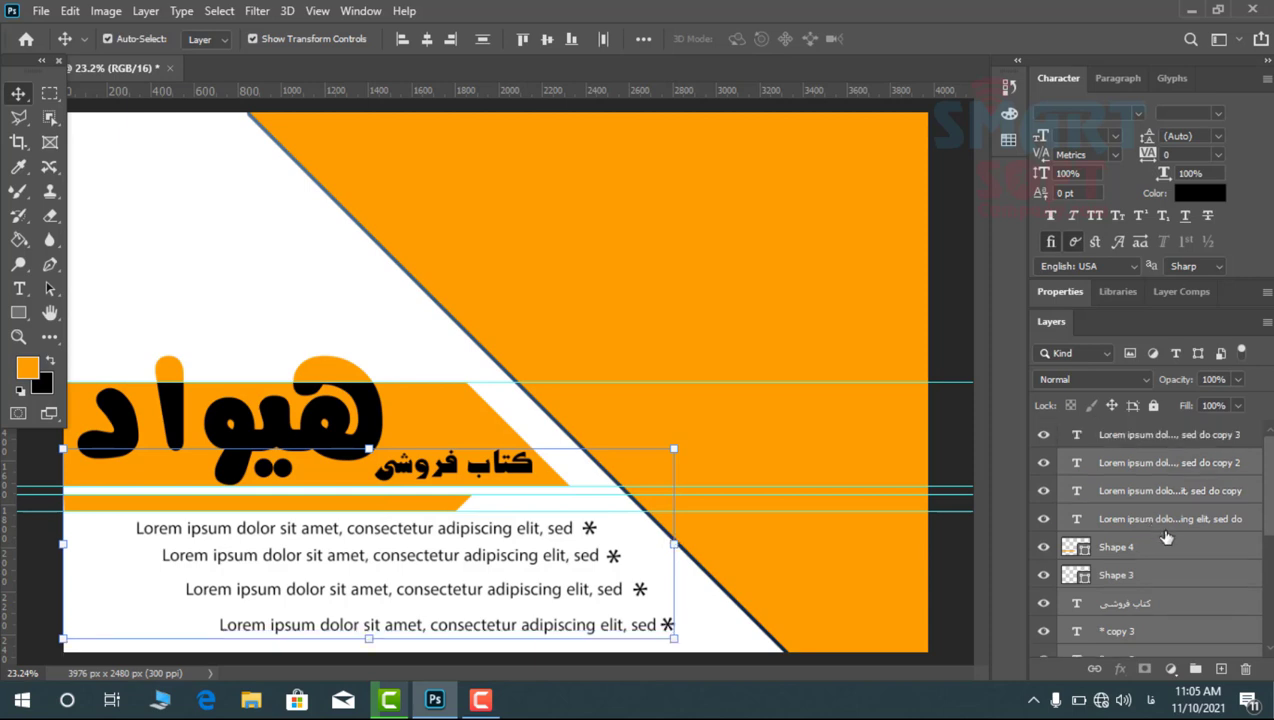
pyautogui.keyDown('ctrl'); pyautogui.click(1106, 549); pyautogui.keyUp('ctrl')
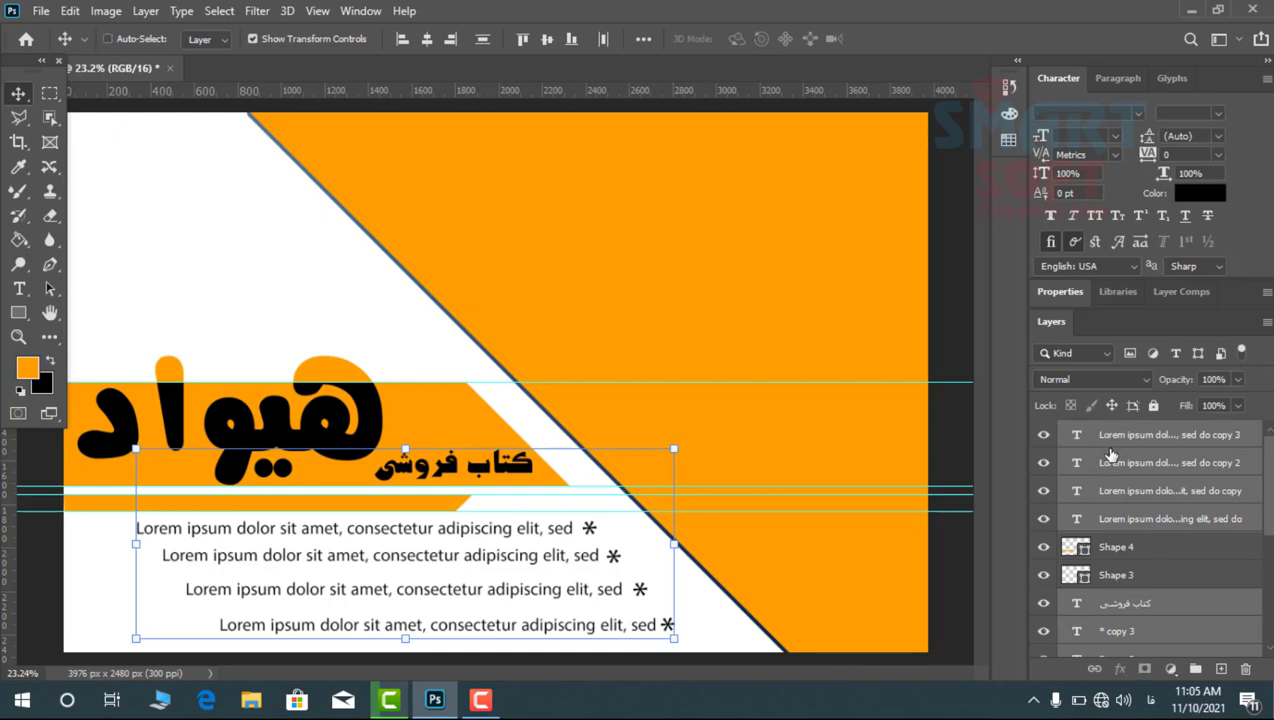
pyautogui.hotkey('ctrl', 'g')
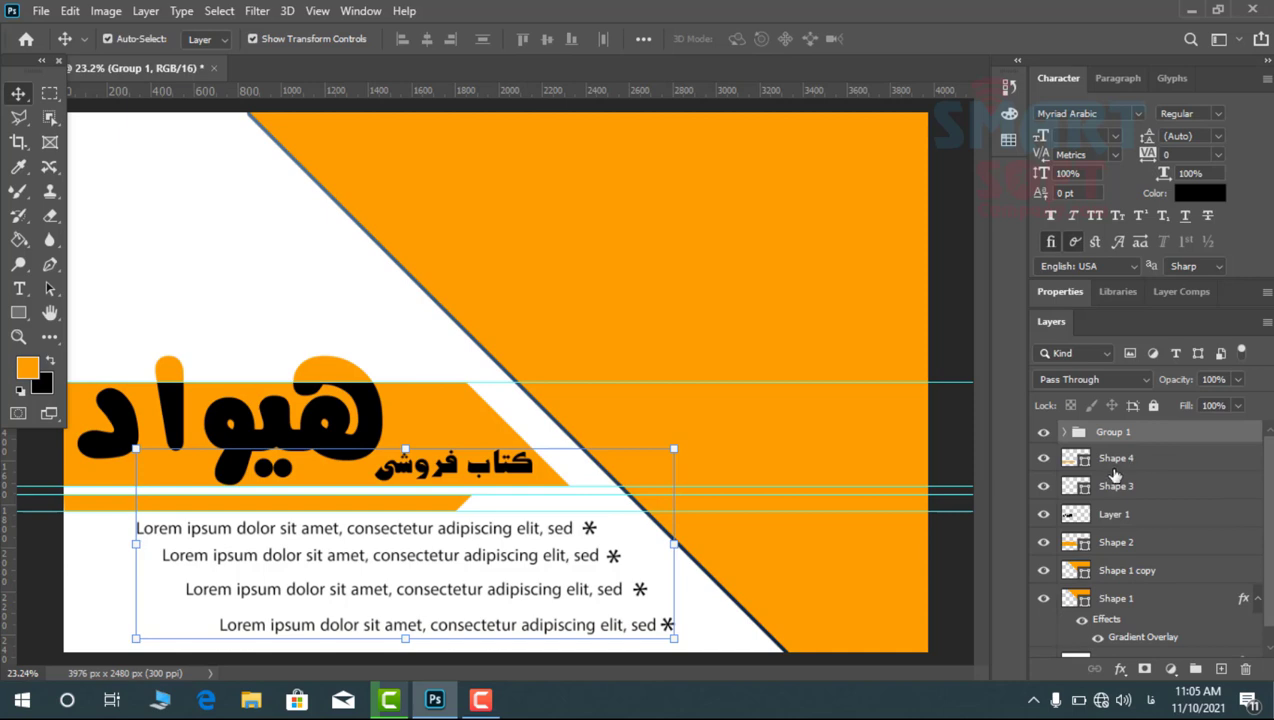
pyautogui.click(1115, 476)
pyautogui.keyDown('shift'); pyautogui.click(1117, 494); pyautogui.keyUp('shift')
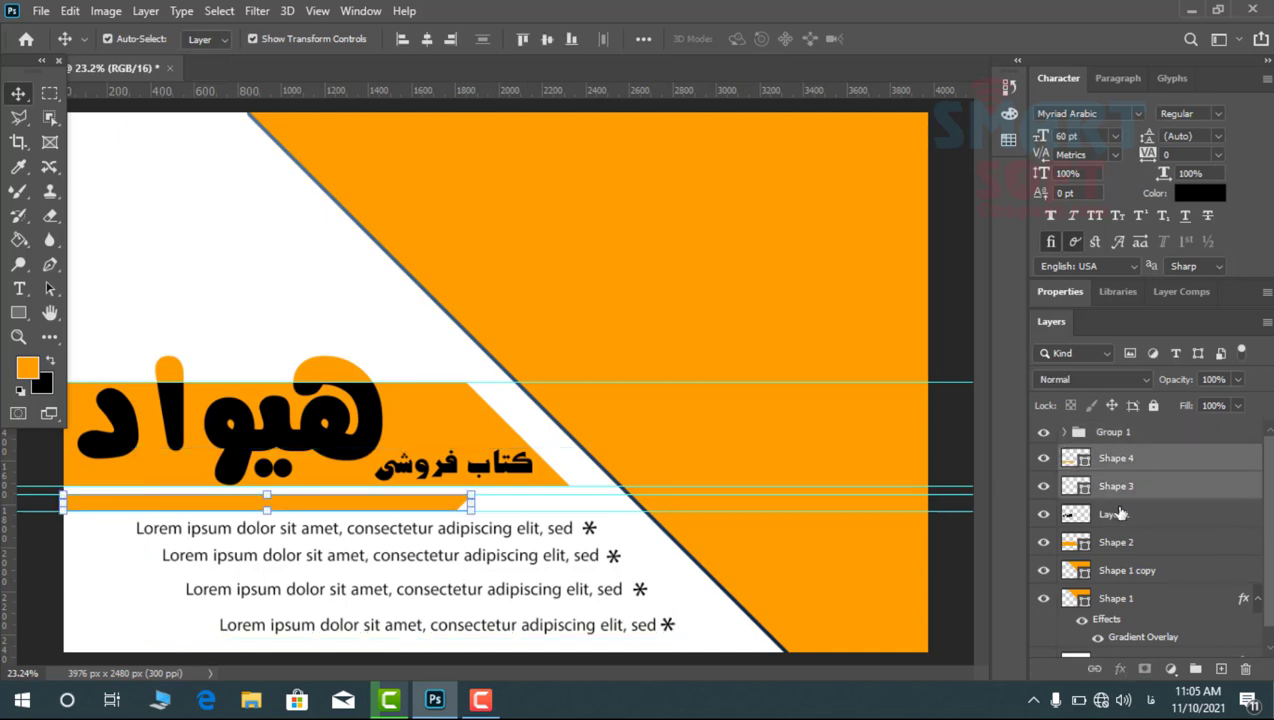
pyautogui.click(644, 314)
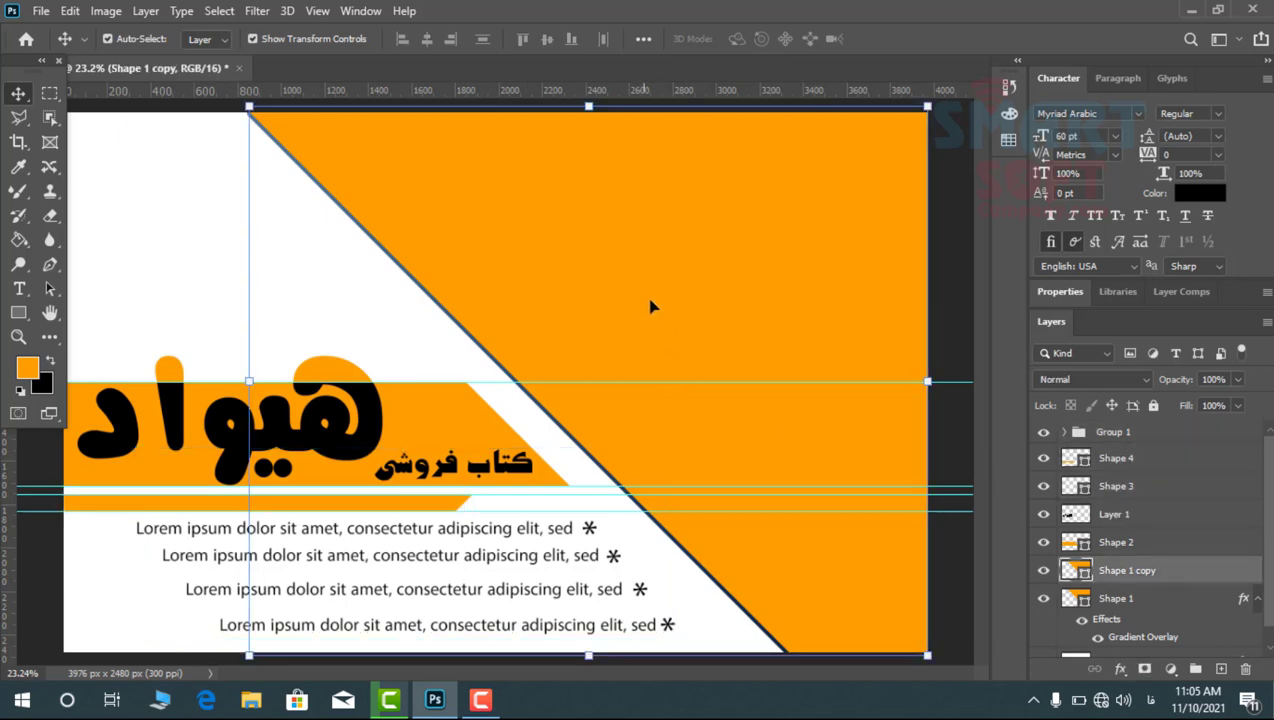
pyautogui.scroll(-1, 1200, 563)
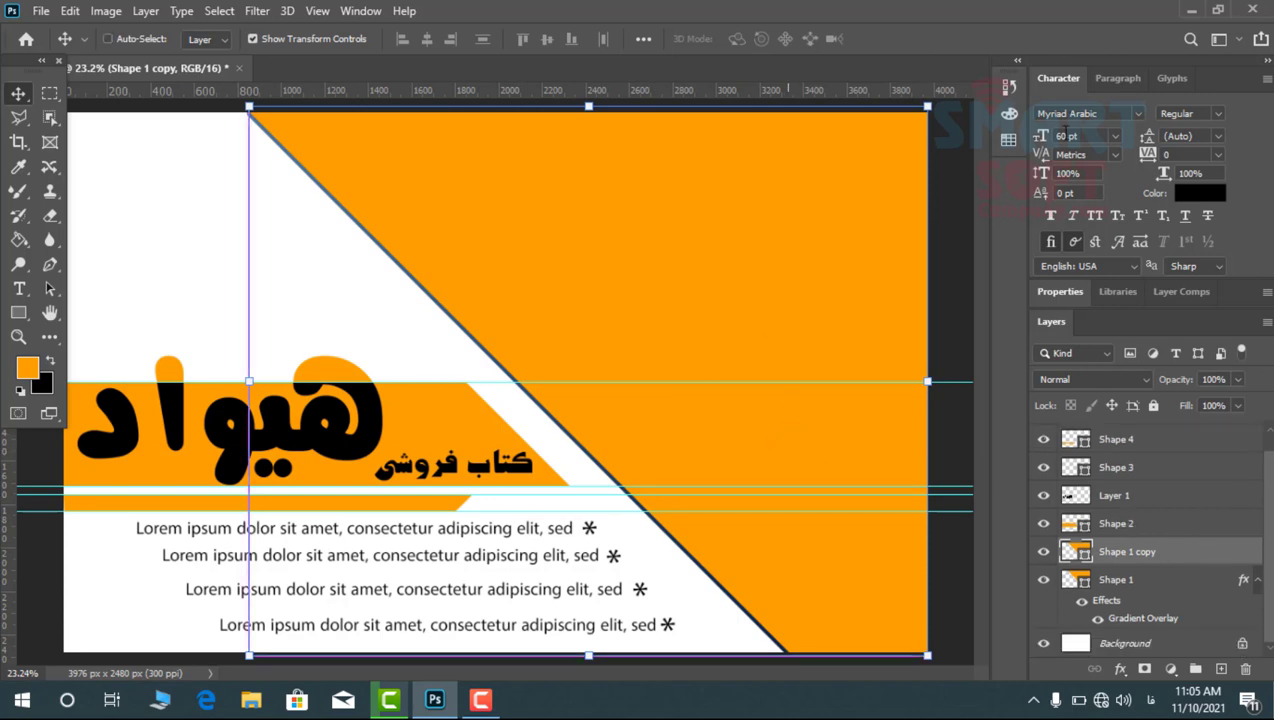
# Switch to File Explorer and open the Marbles folder inside the desktop's Photoshop folder
pyautogui.click(1186, 9)
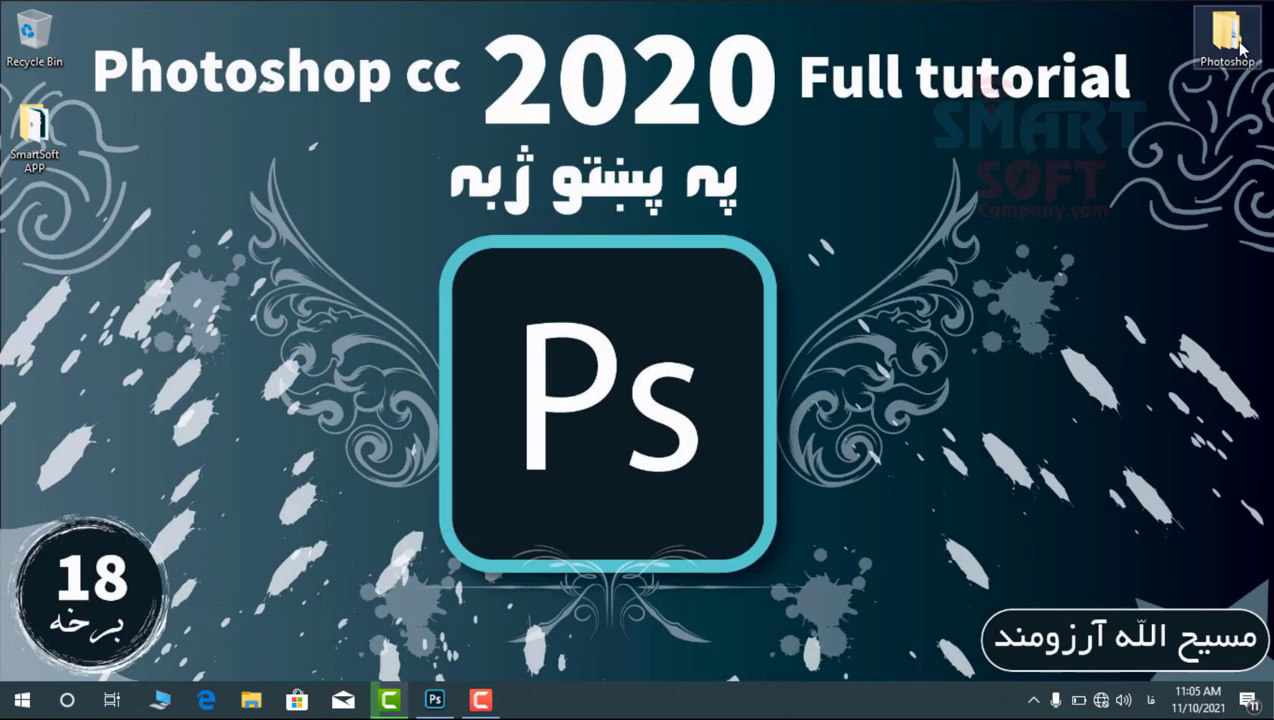
pyautogui.press('Return')
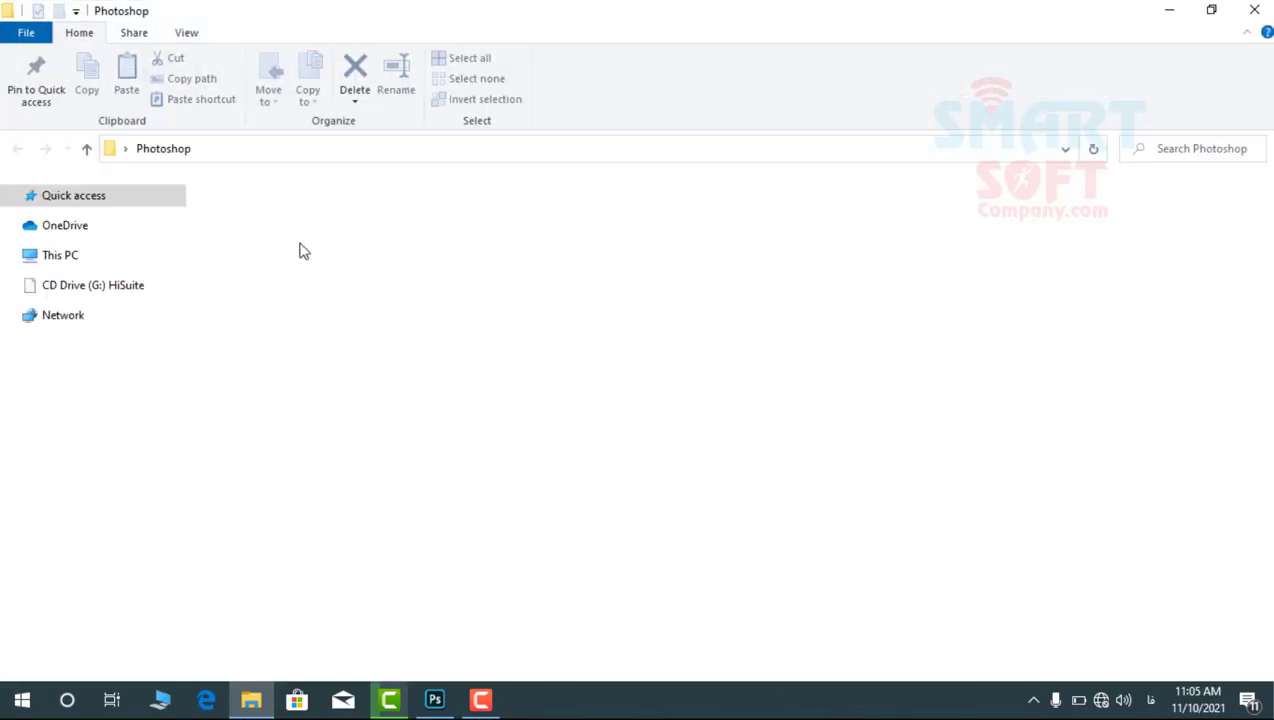
pyautogui.doubleClick(360, 295)
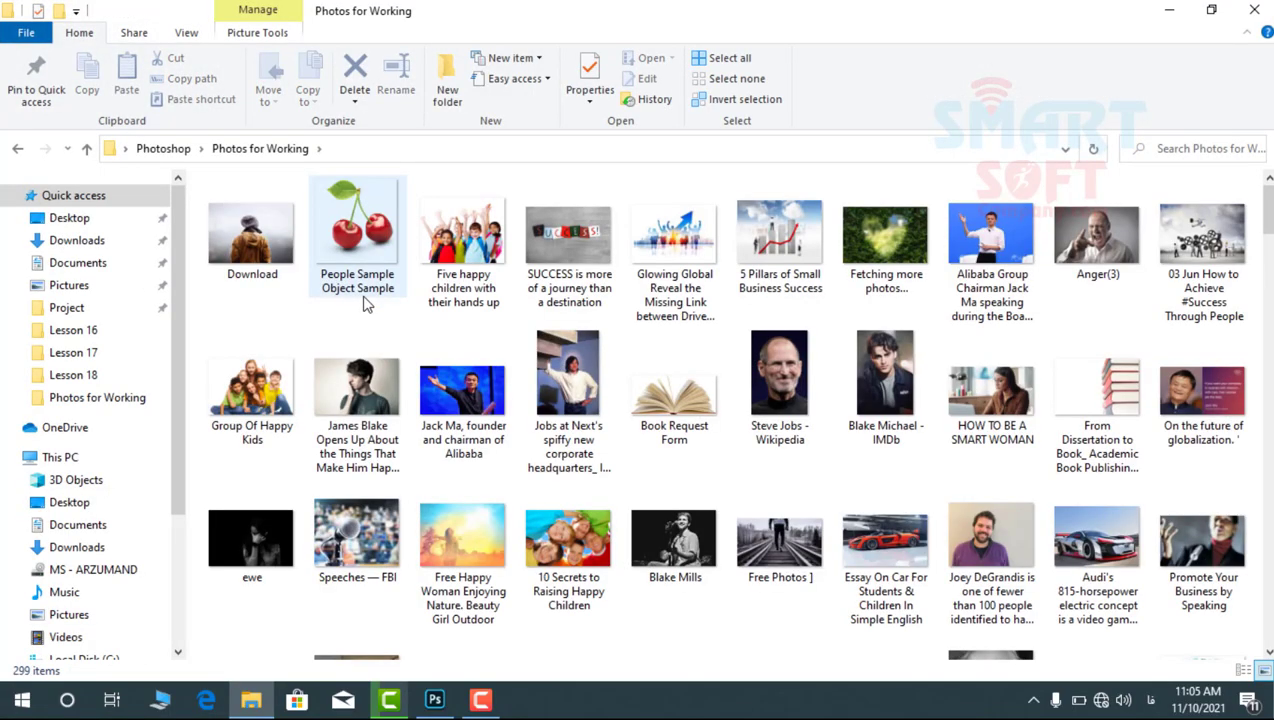
pyautogui.click(87, 148)
pyautogui.doubleClick(243, 222)
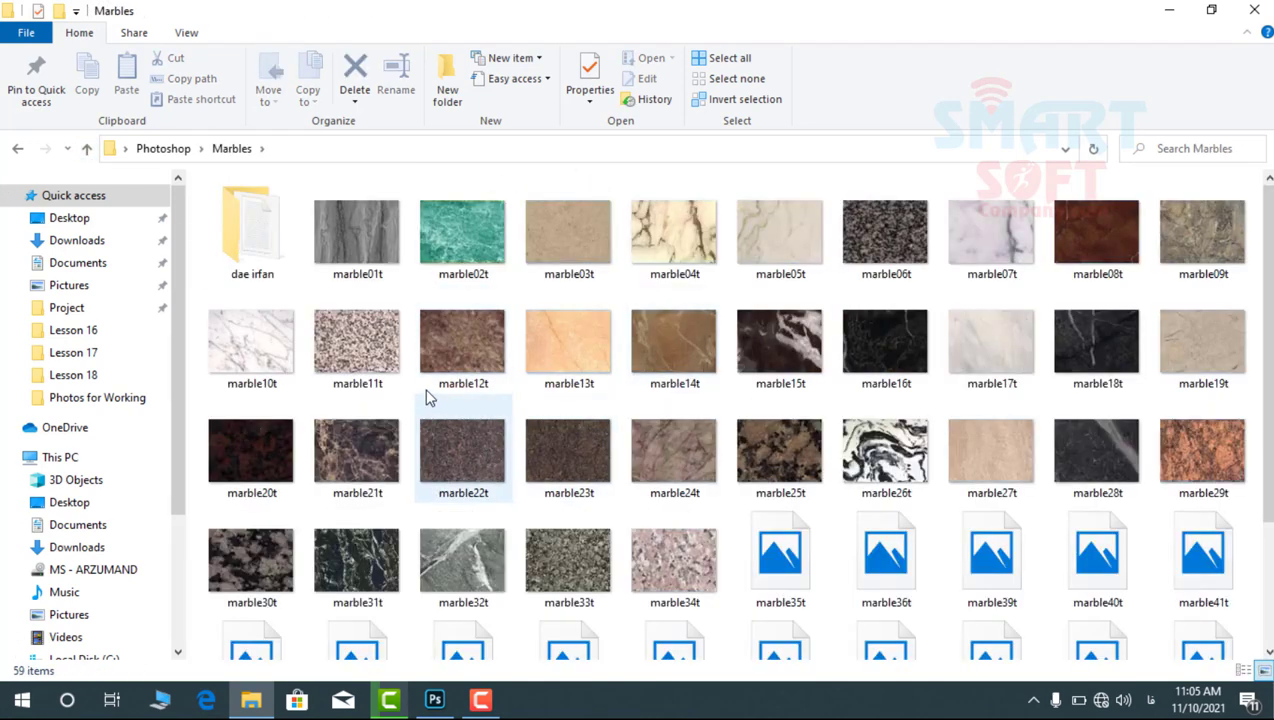
# Look through the marble images and open the Textures folder nested in the Marbles subfolder
pyautogui.click(351, 344)
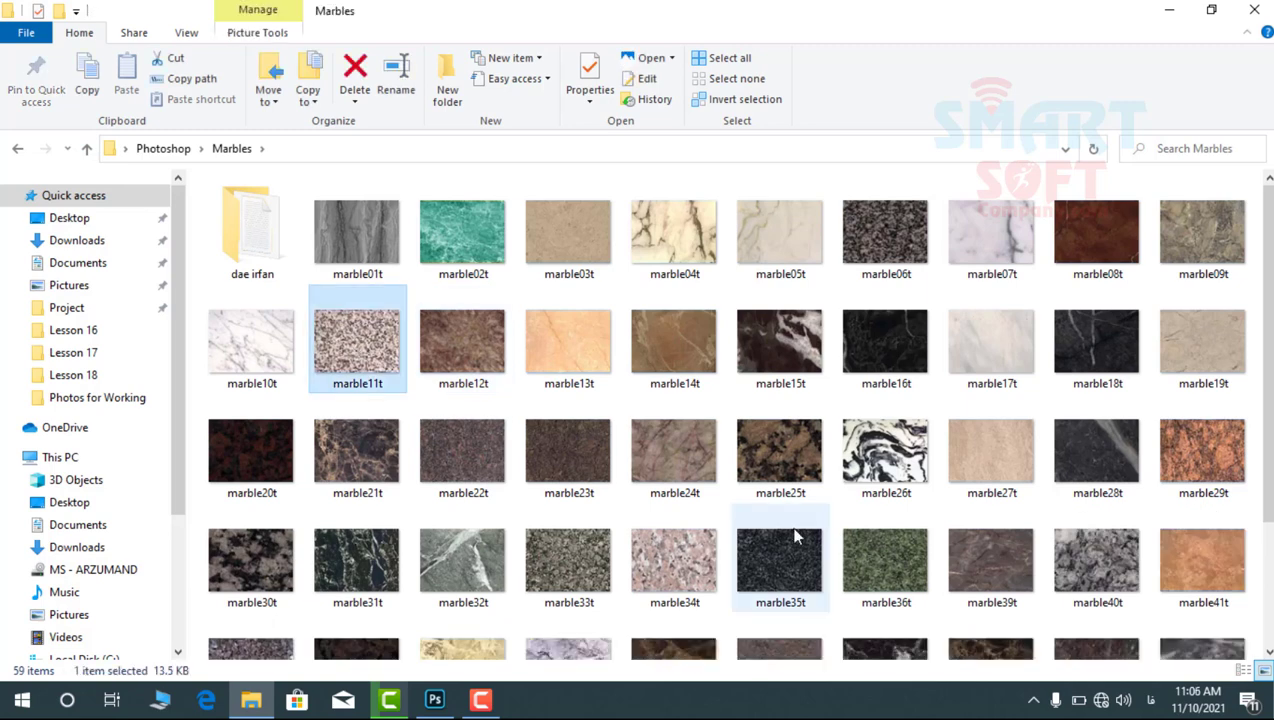
pyautogui.scroll(-3, 795, 537)
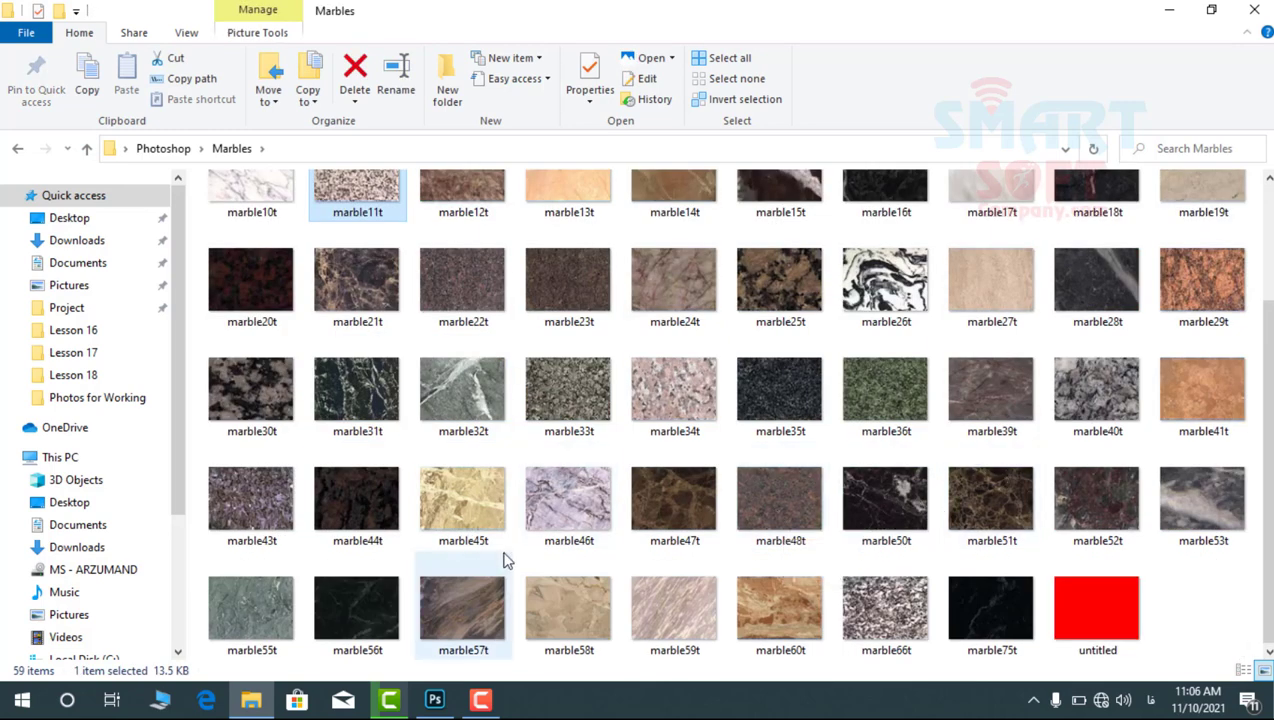
pyautogui.scroll(2, 510, 560)
pyautogui.doubleClick(238, 282)
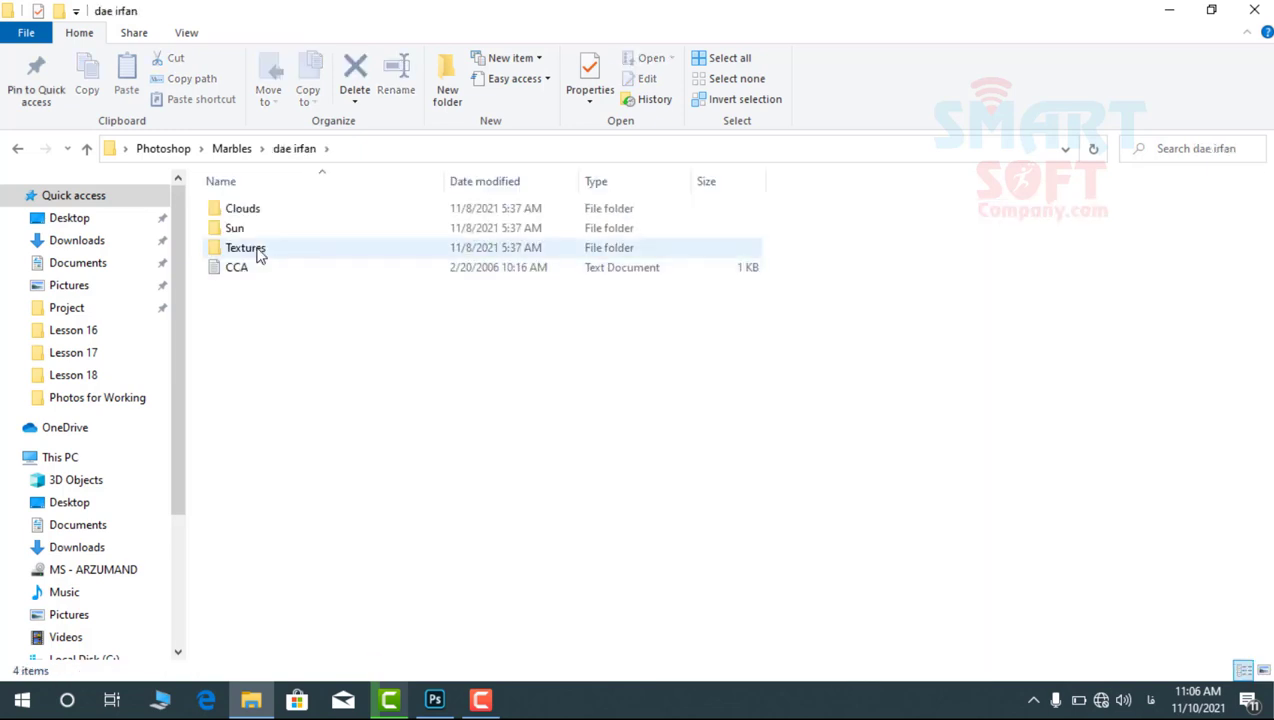
pyautogui.doubleClick(258, 252)
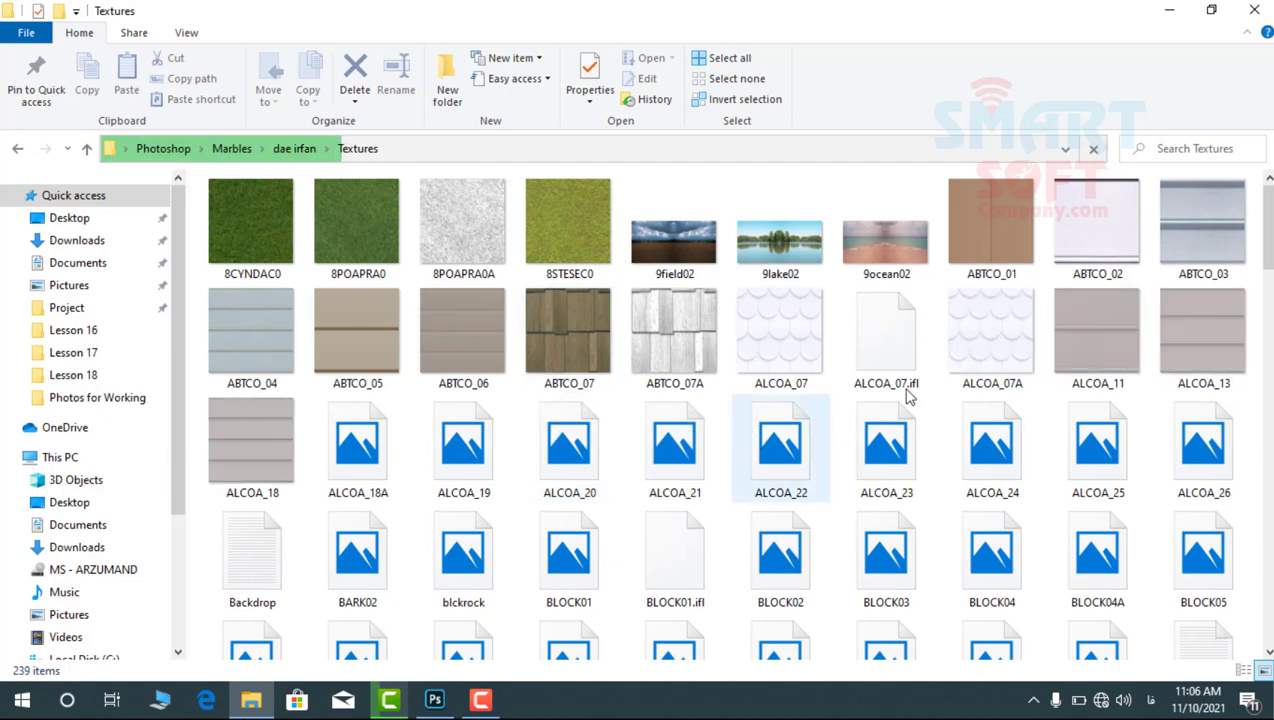
# Open the dotted texture image Csiwal03A from the Textures folder as a separate document in Photoshop
pyautogui.click(704, 325)
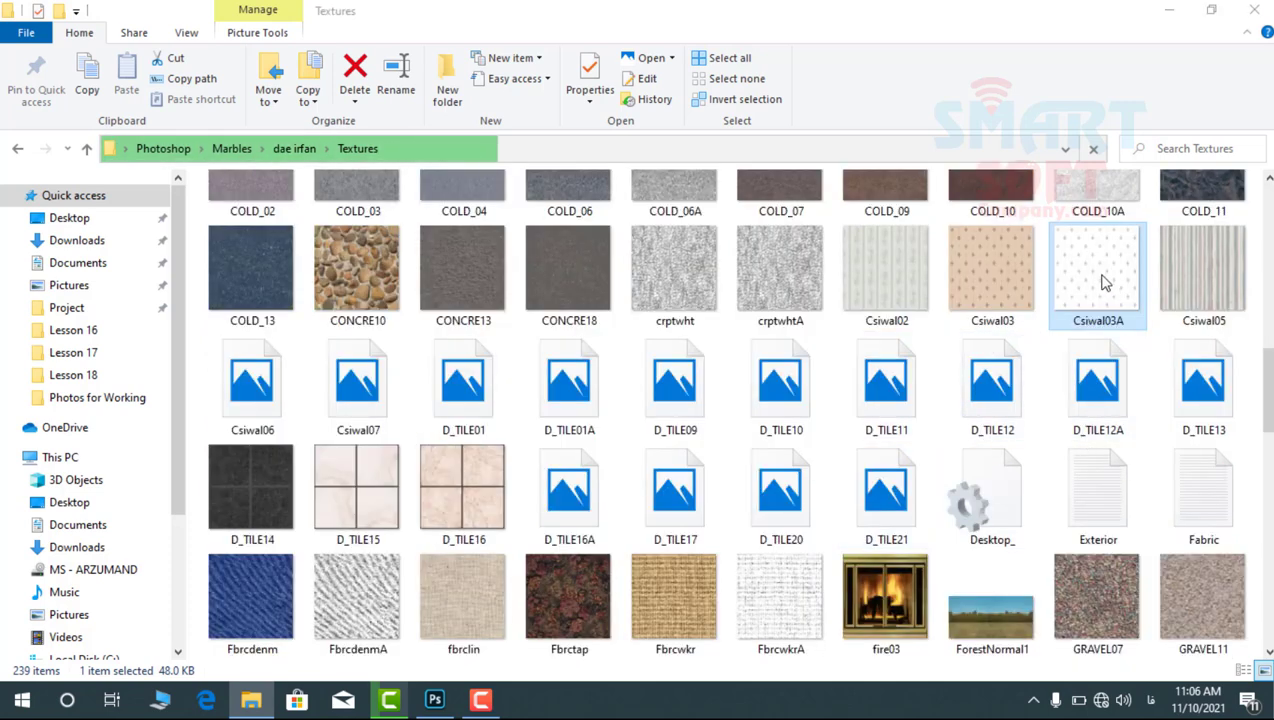
pyautogui.moveTo(1104, 283); pyautogui.dragTo(706, 8)
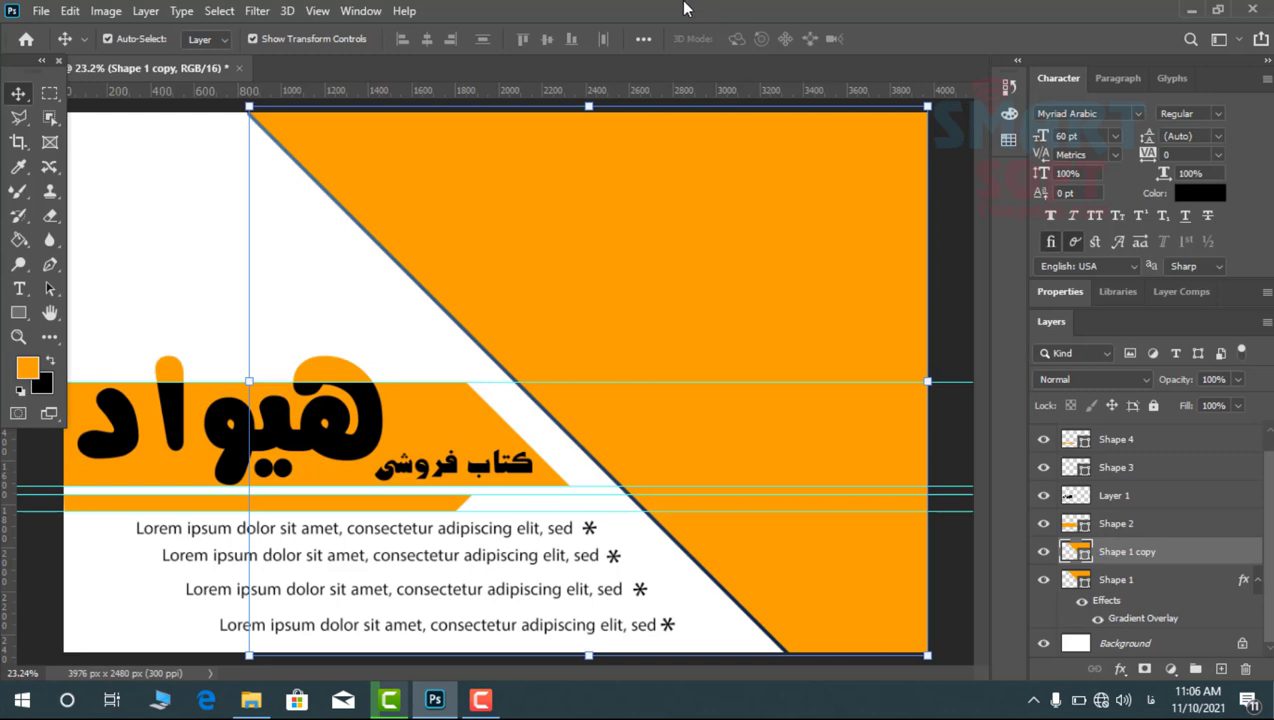
pyautogui.moveTo(228, 30); pyautogui.dragTo(250, 176)
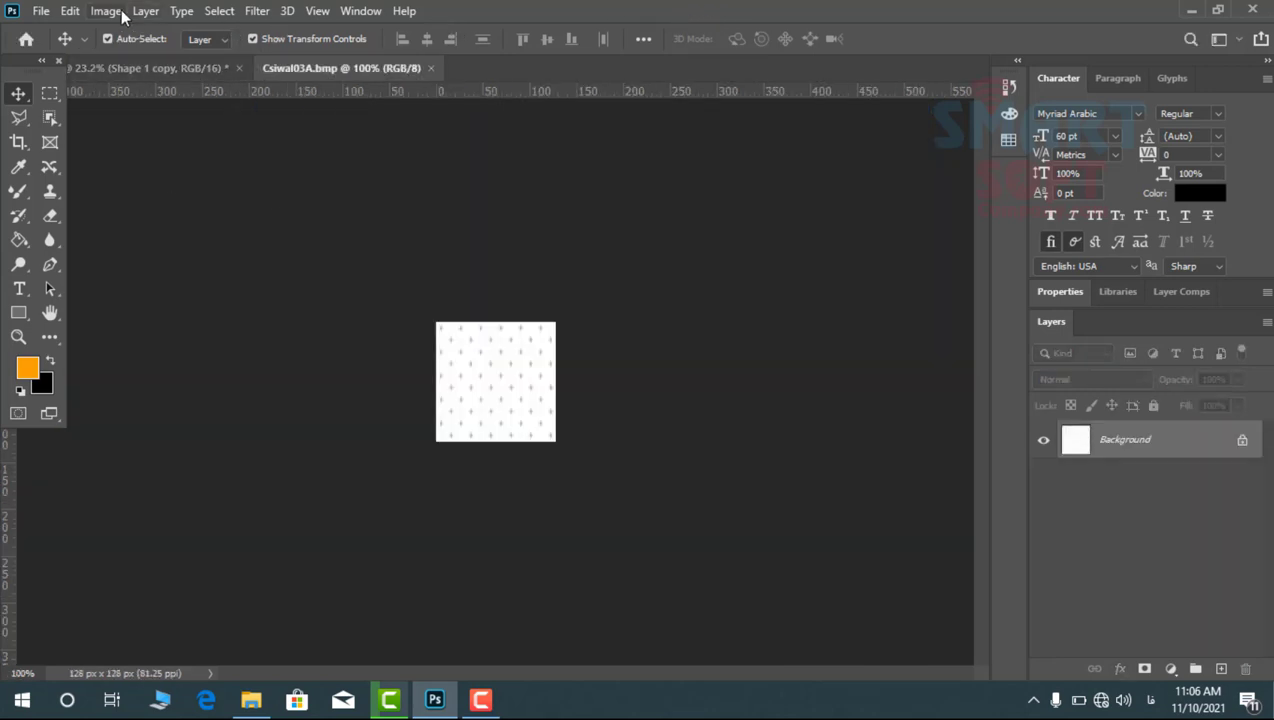
# Define the whole texture image as a pattern named Csiwal03A.bmp
pyautogui.hotkey('ctrl', '0')
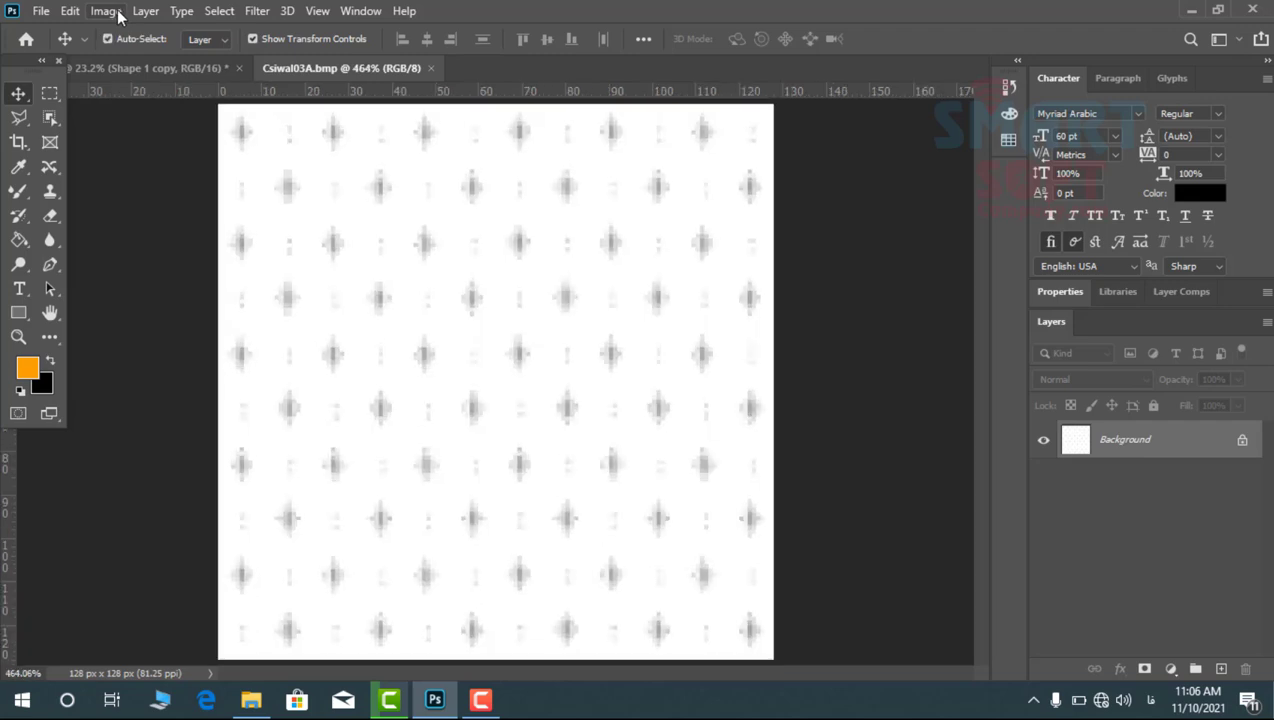
pyautogui.click(105, 11)
pyautogui.click(70, 11)
pyautogui.click(150, 516)
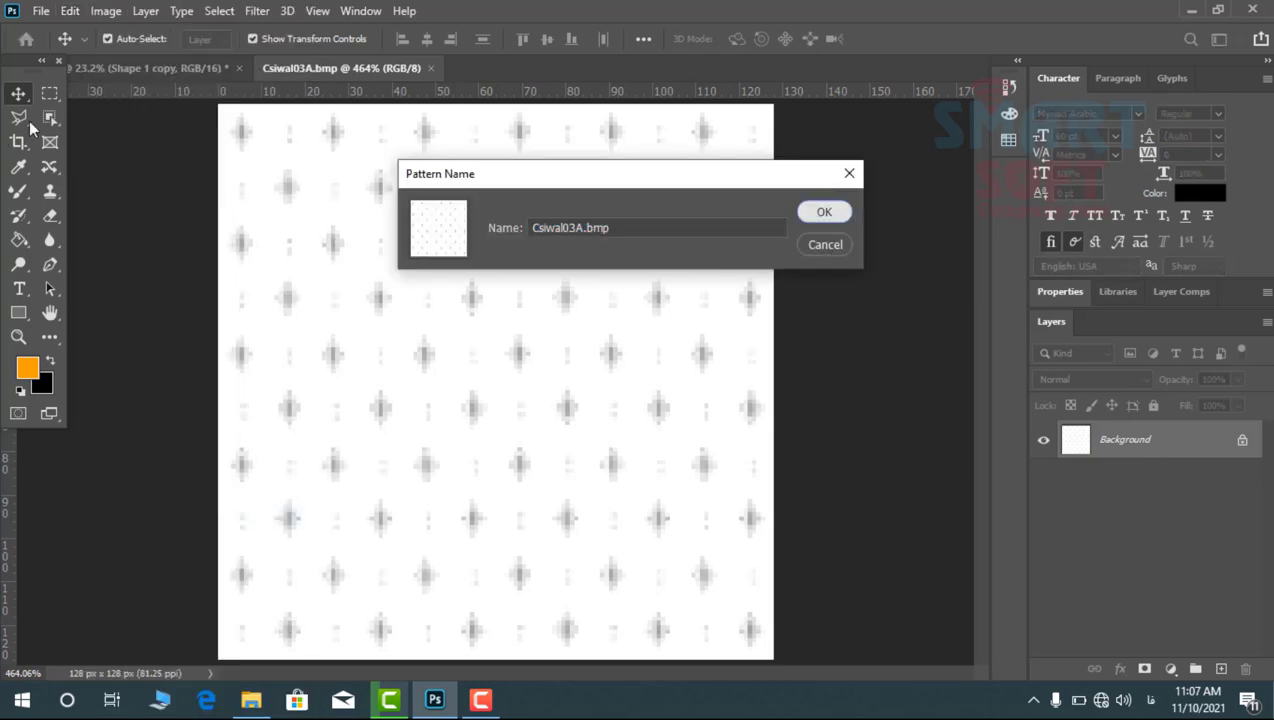
pyautogui.click(810, 214)
# Return to the bookstore layout, deselect all layers, and set the Pattern Stamp tool to the new Csiwal03A.bmp pattern
pyautogui.click(145, 75)
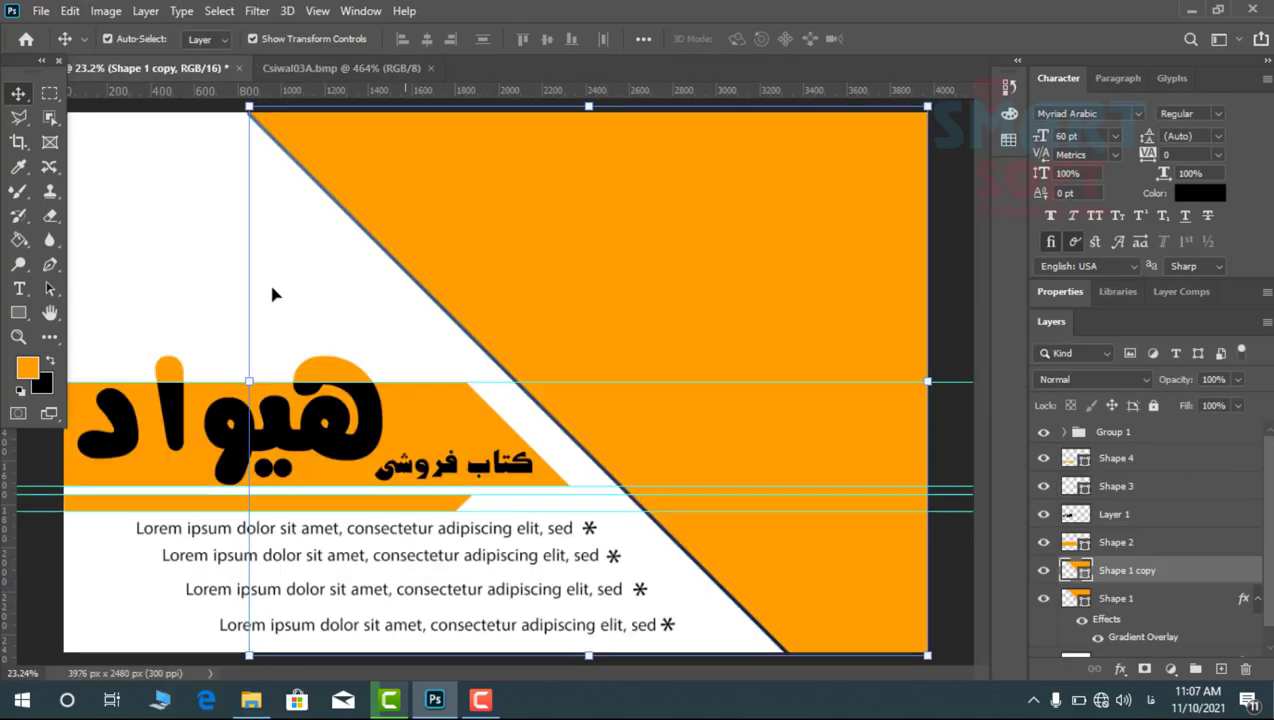
pyautogui.click(157, 234)
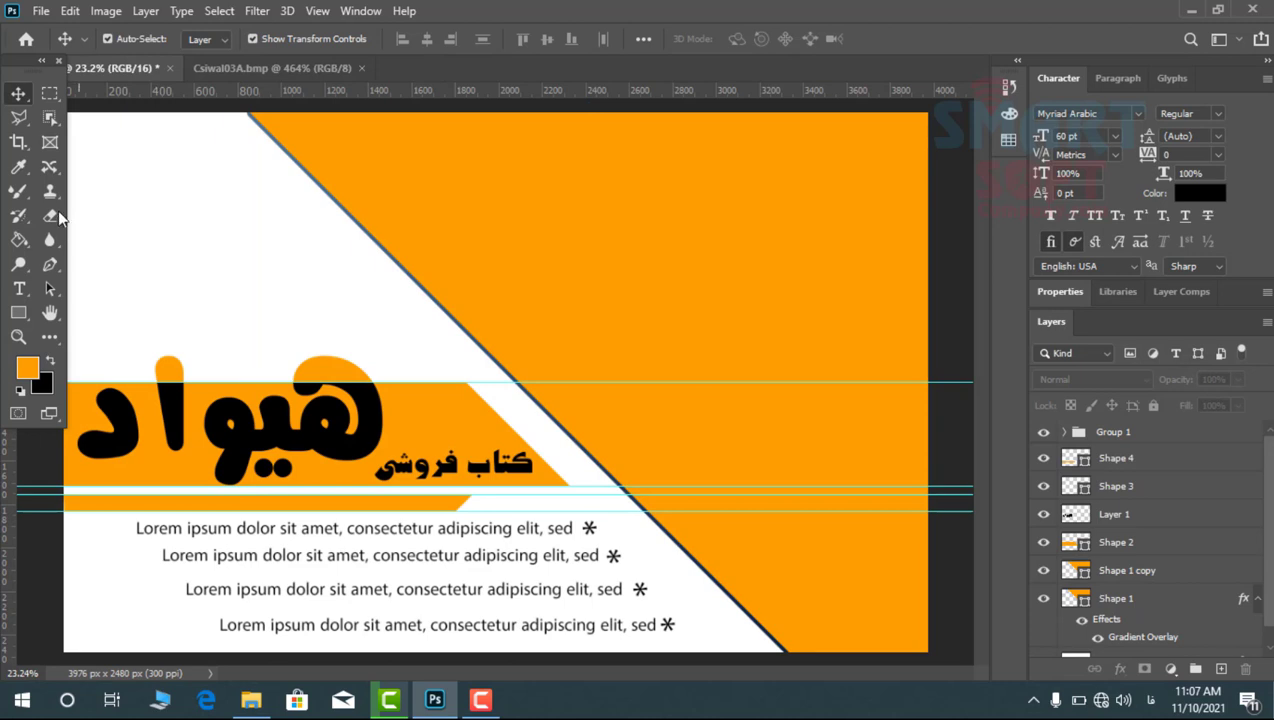
pyautogui.rightClick(47, 190)
pyautogui.click(96, 212)
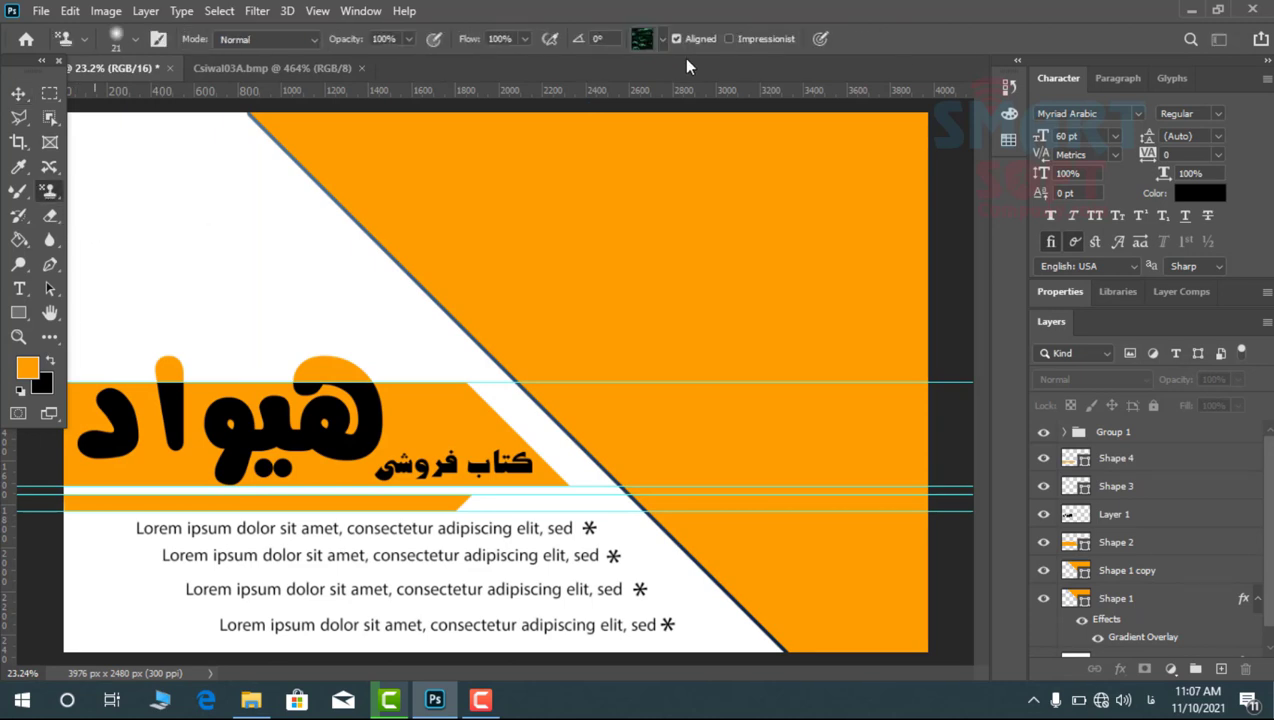
pyautogui.click(644, 41)
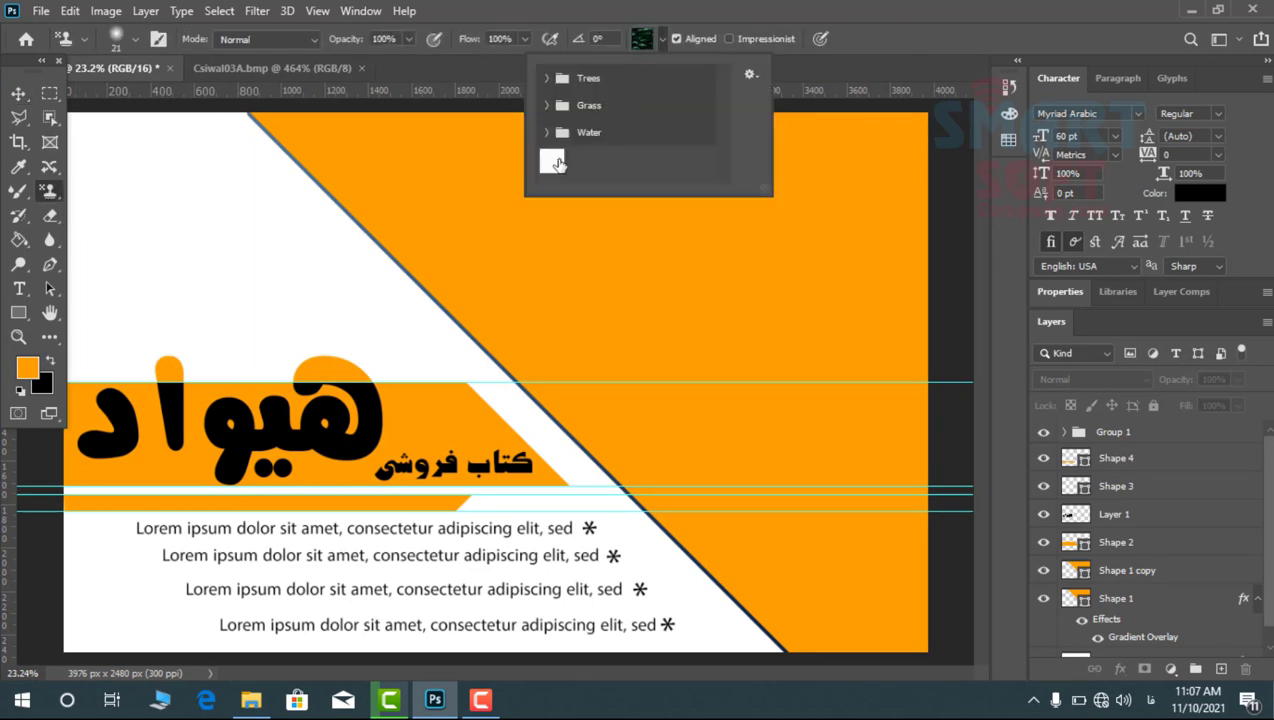
pyautogui.click(552, 160)
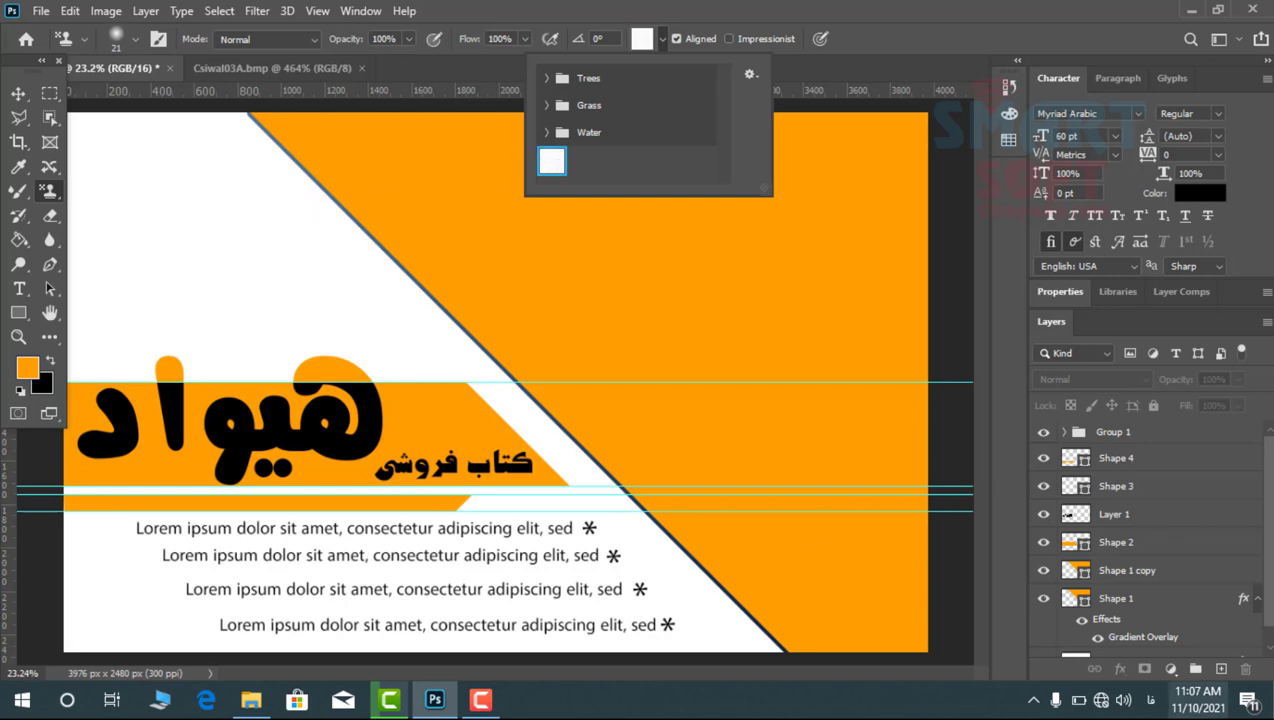
# Add a new layer and stamp the pattern over the white area above the title with an 899 px brush, undoing the last stroke
pyautogui.click(1221, 668)
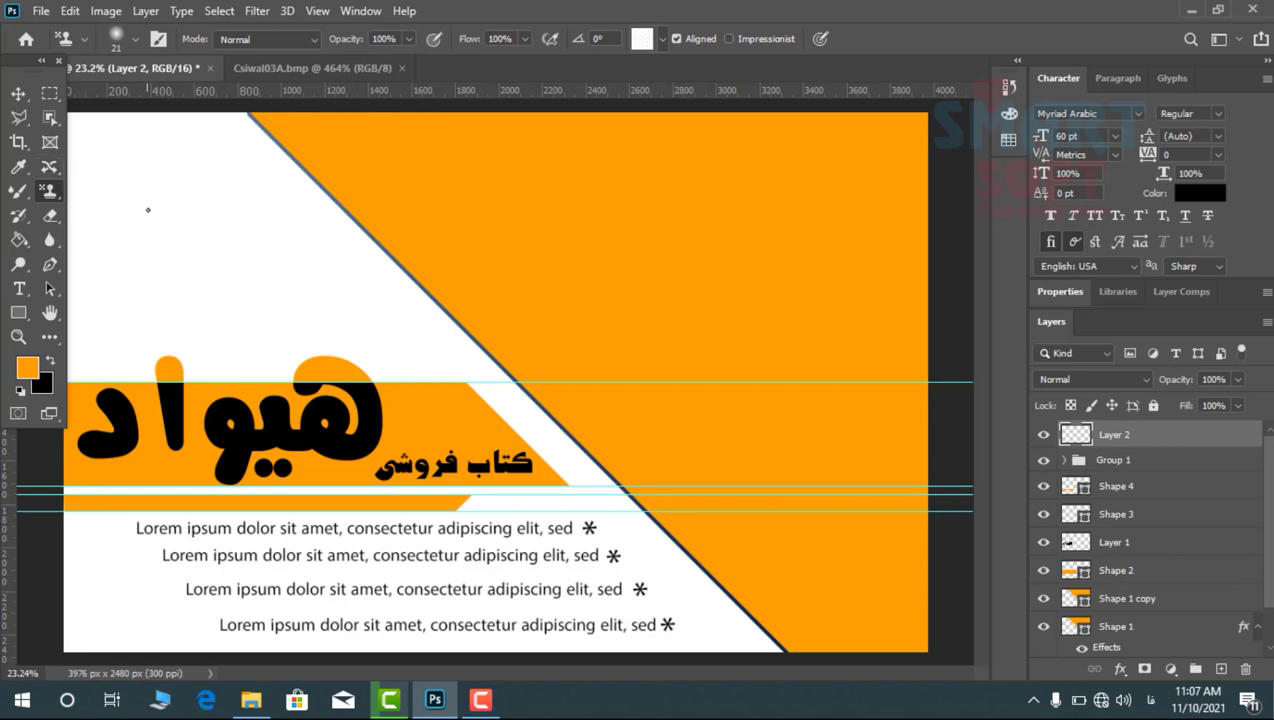
pyautogui.keyDown('alt'); pyautogui.rightClick(183, 253); pyautogui.keyUp('alt')
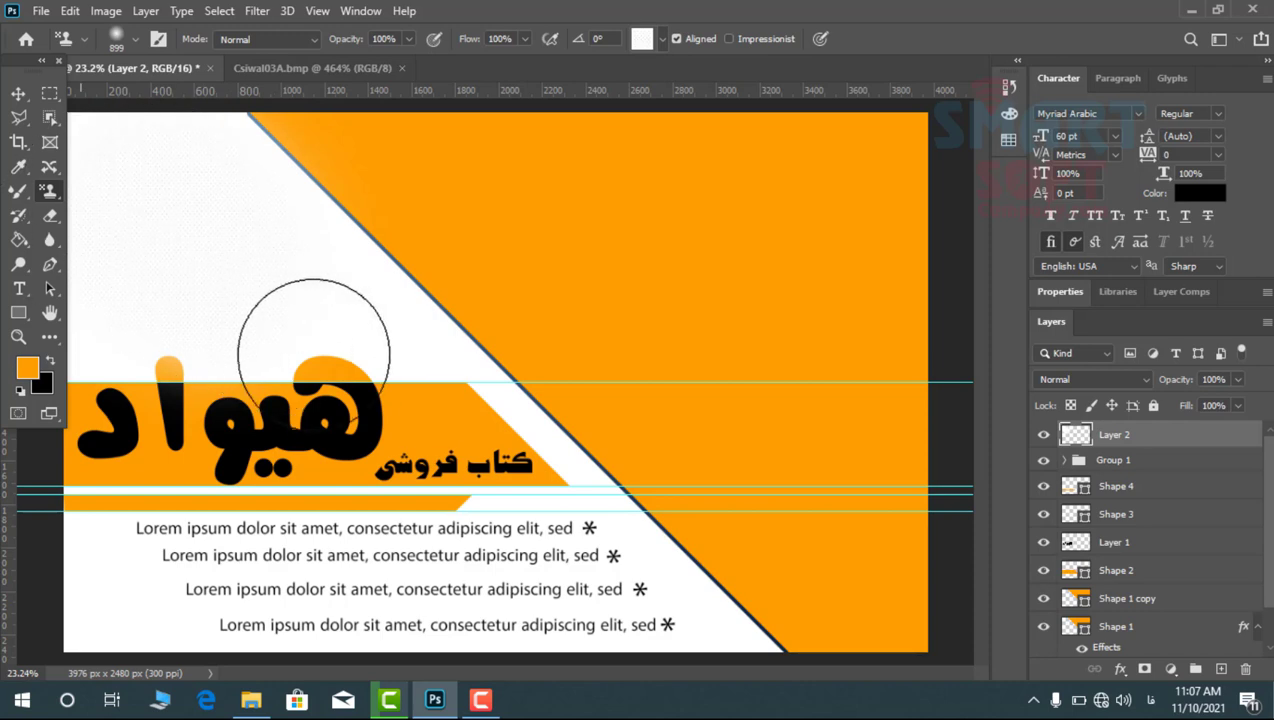
pyautogui.moveTo(299, 356)
pyautogui.mouseDown()
pyautogui.moveTo(272, 215)
pyautogui.moveTo(205, 198)
pyautogui.mouseUp()
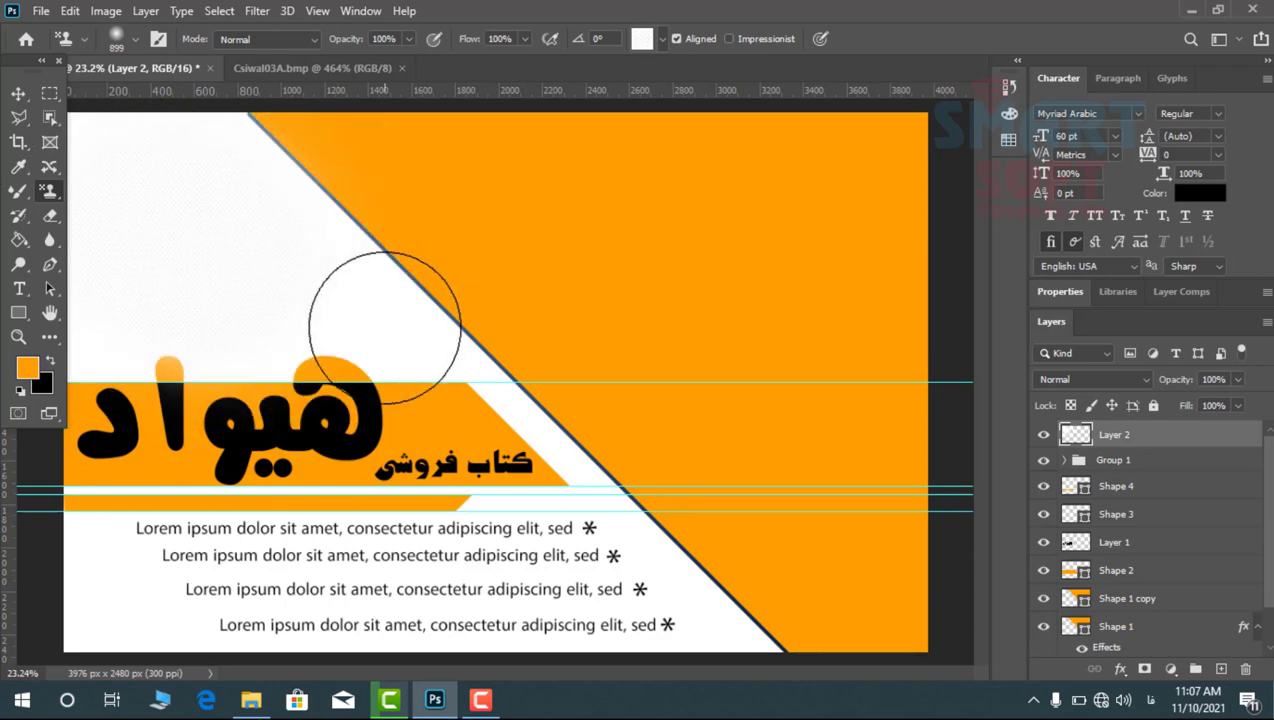
pyautogui.moveTo(185, 156); pyautogui.dragTo(180, 228)
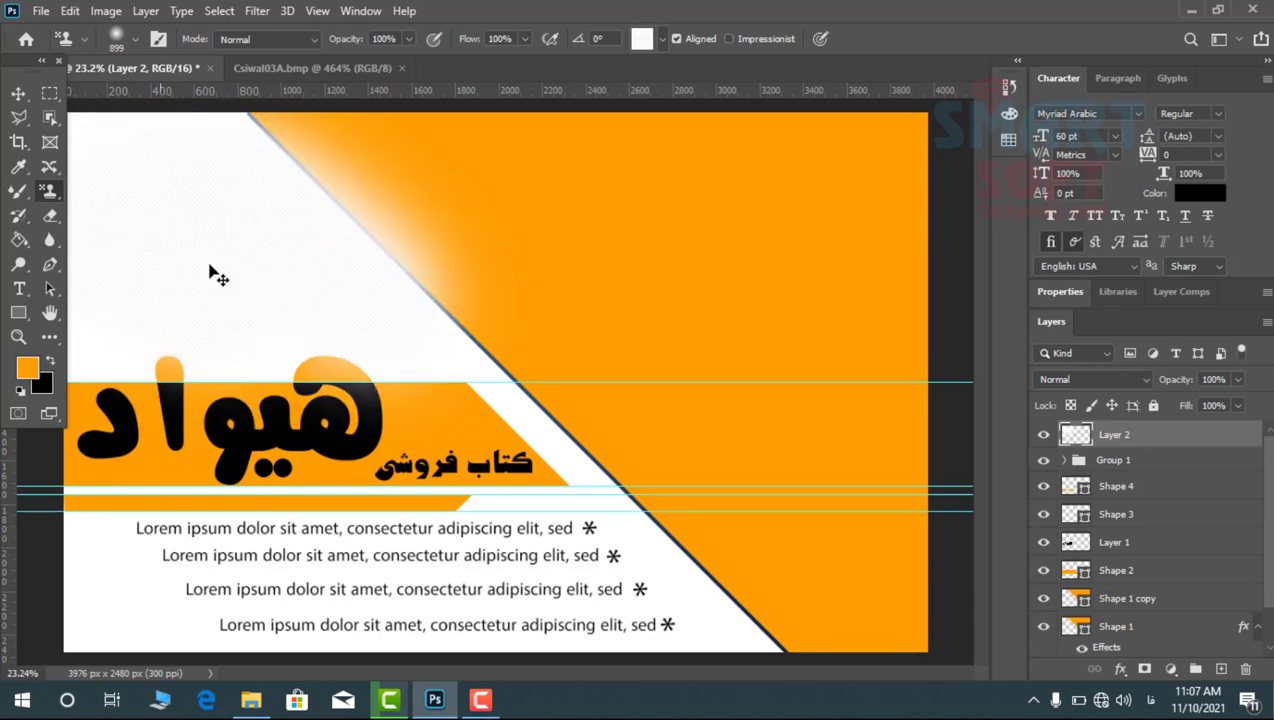
pyautogui.hotkey('ctrl', 'z')
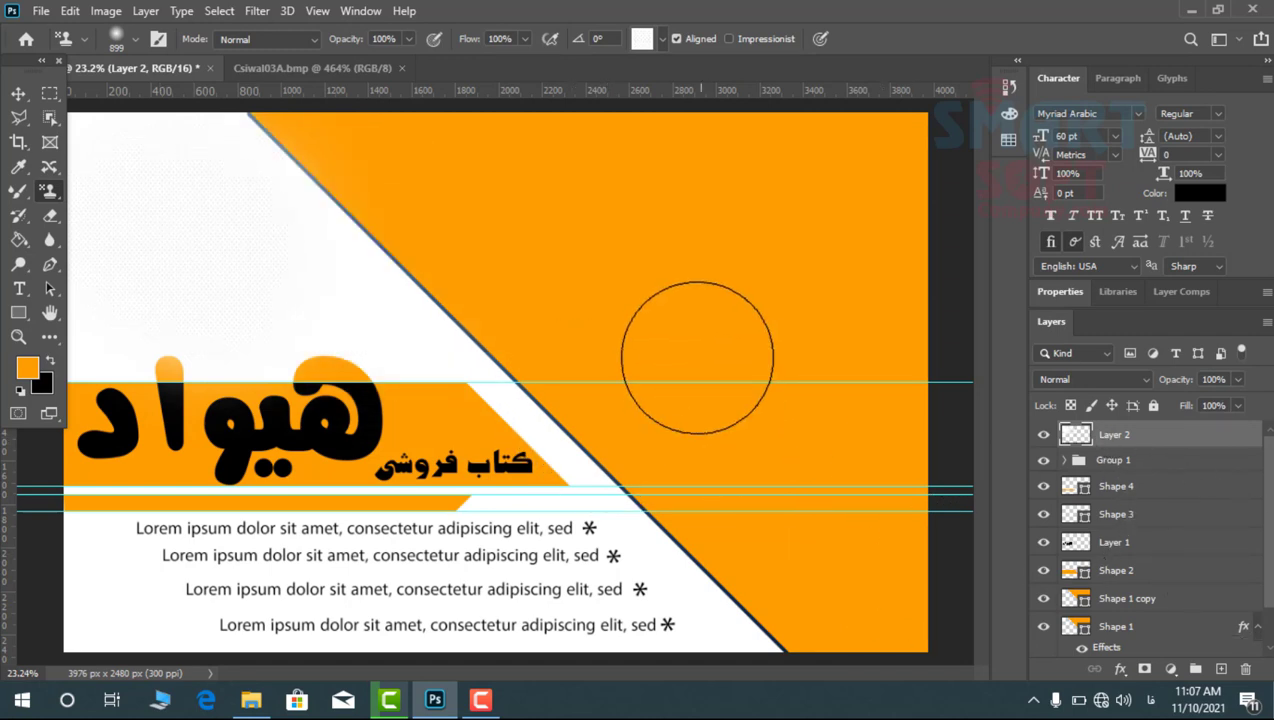
# Move the pattern layer directly beneath Shape 1 and stamp the pattern across the whole white background
pyautogui.moveTo(1137, 441); pyautogui.dragTo(1097, 570)
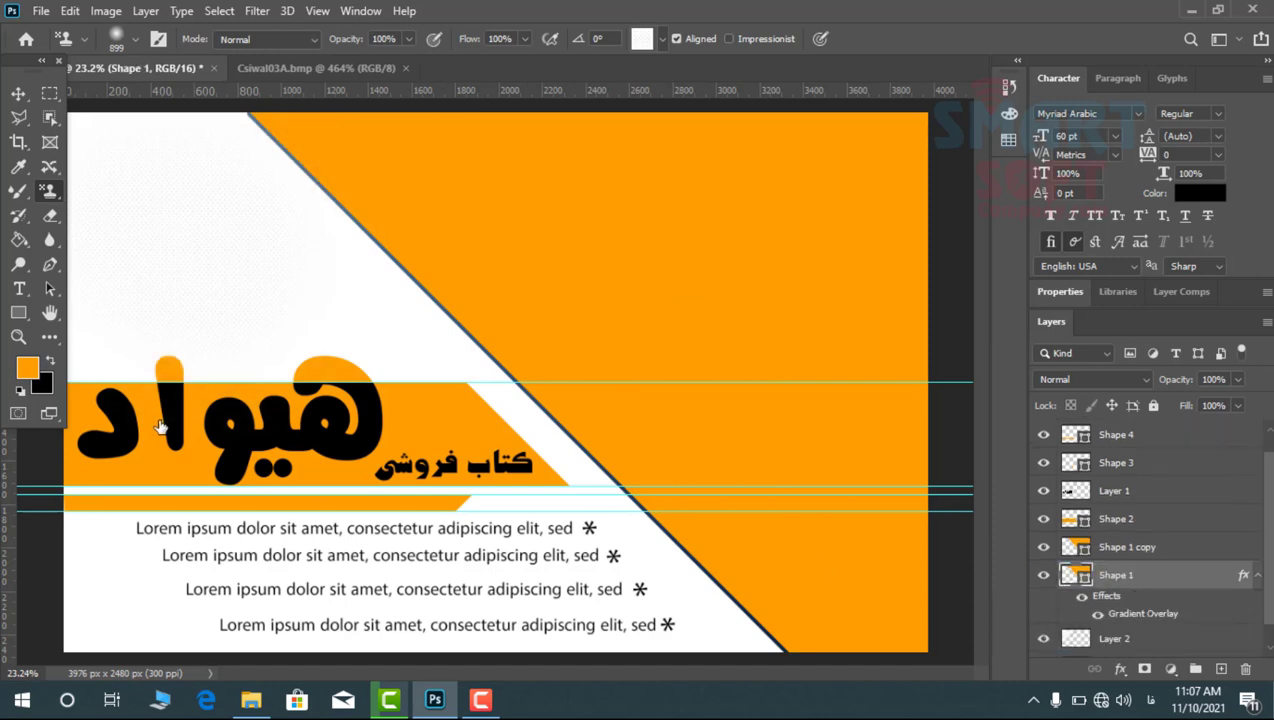
pyautogui.click(1135, 641)
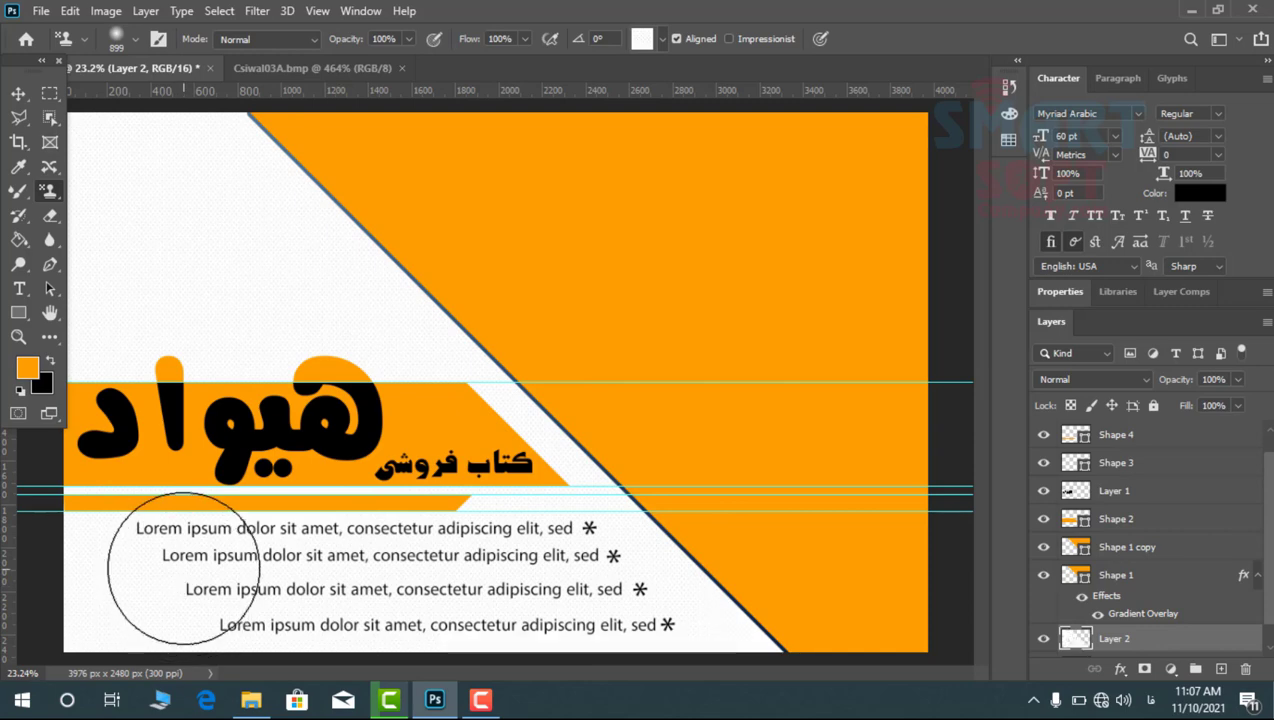
# Examine the stamped dotted pattern up close beside the diagonal edge, and return to the whole layout
pyautogui.hotkey('ctrl', '+')
pyautogui.hotkey('ctrl', '+')
pyautogui.hotkey('ctrl', '+')
pyautogui.hotkey('ctrl', '+')
pyautogui.hotkey('ctrl', '+')
pyautogui.hotkey('ctrl', '+')
pyautogui.hotkey('ctrl', '+')
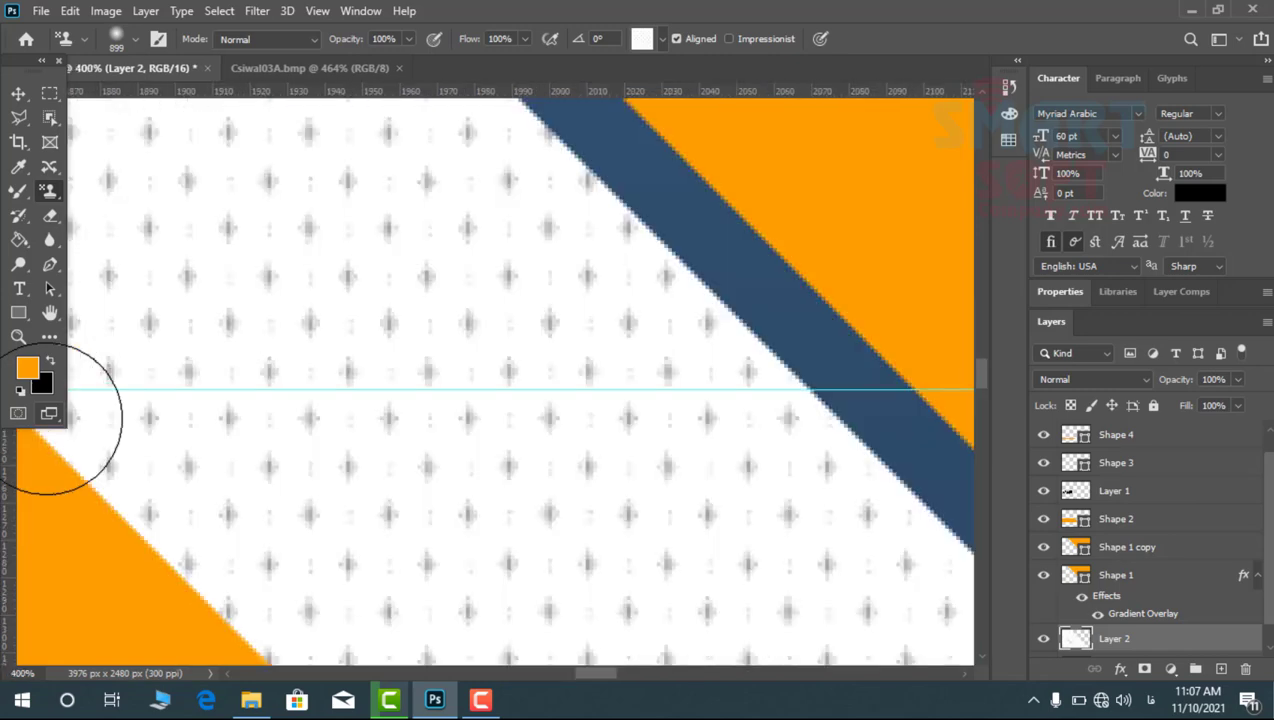
pyautogui.hotkey('ctrl', '0')
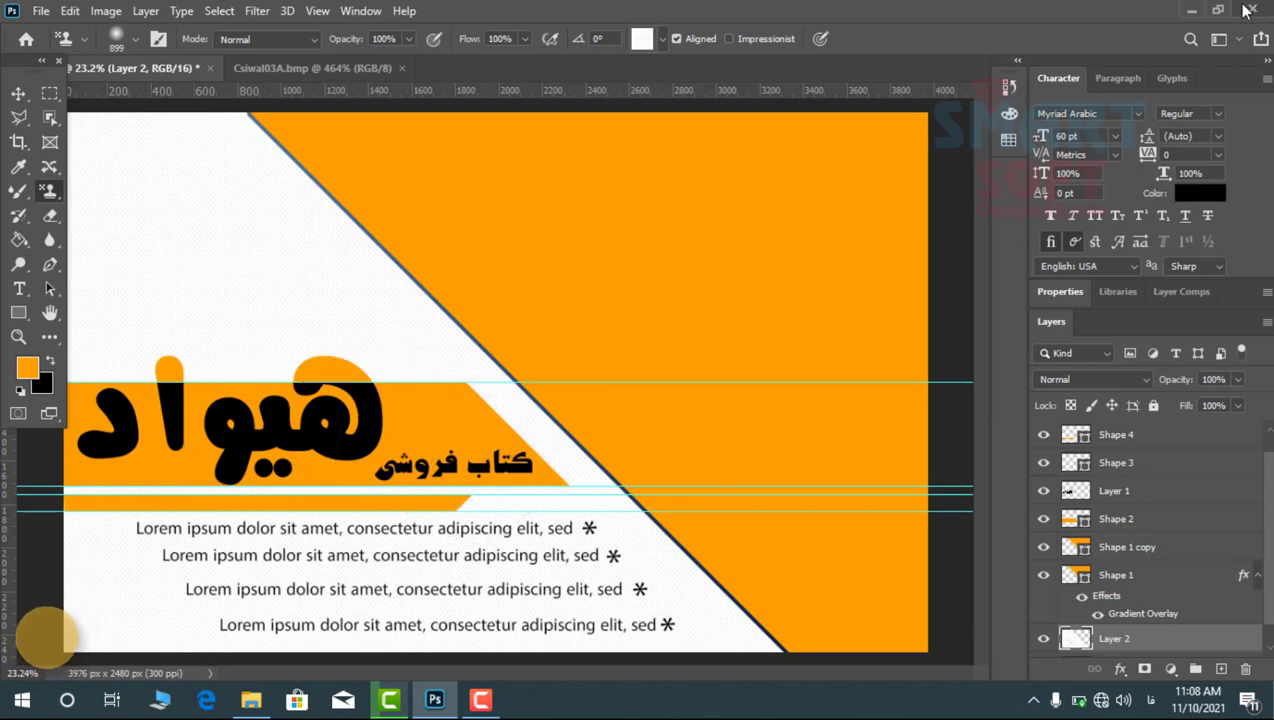
# Switch to File Explorer and open the Photos for Working folder inside the Photoshop folder
pyautogui.hotkey('alt', 'Tab')
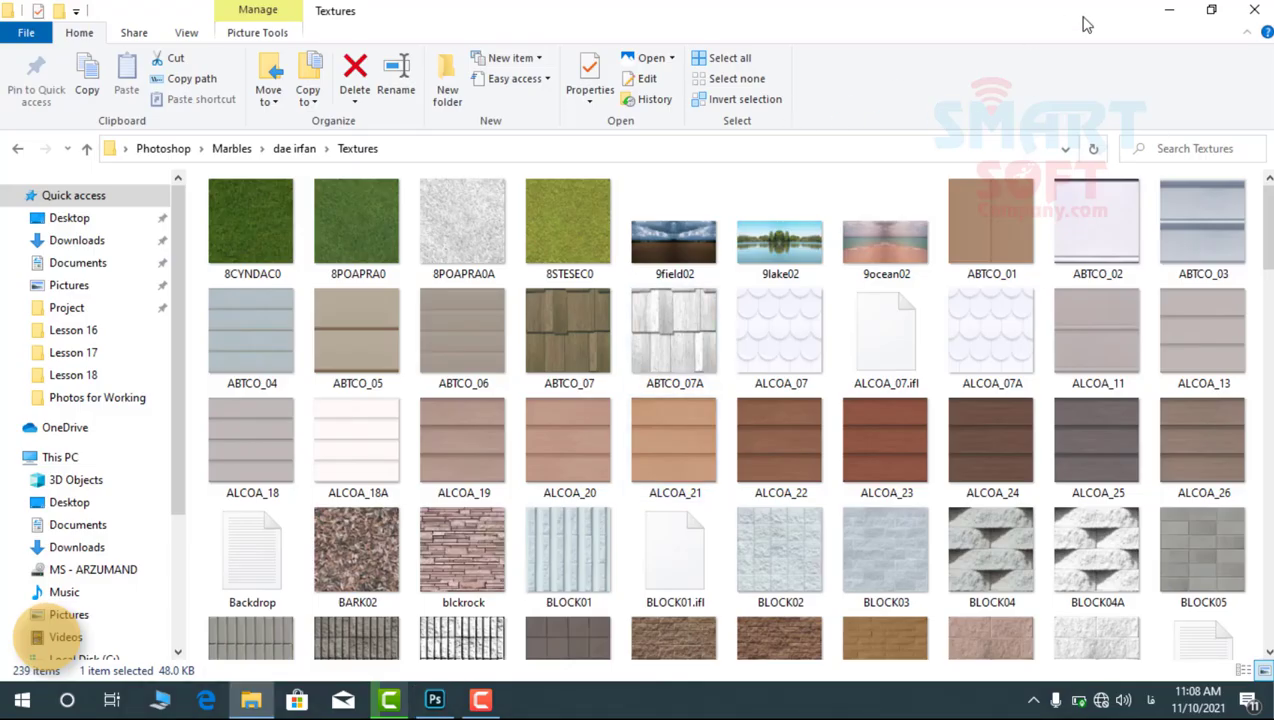
pyautogui.click(86, 149)
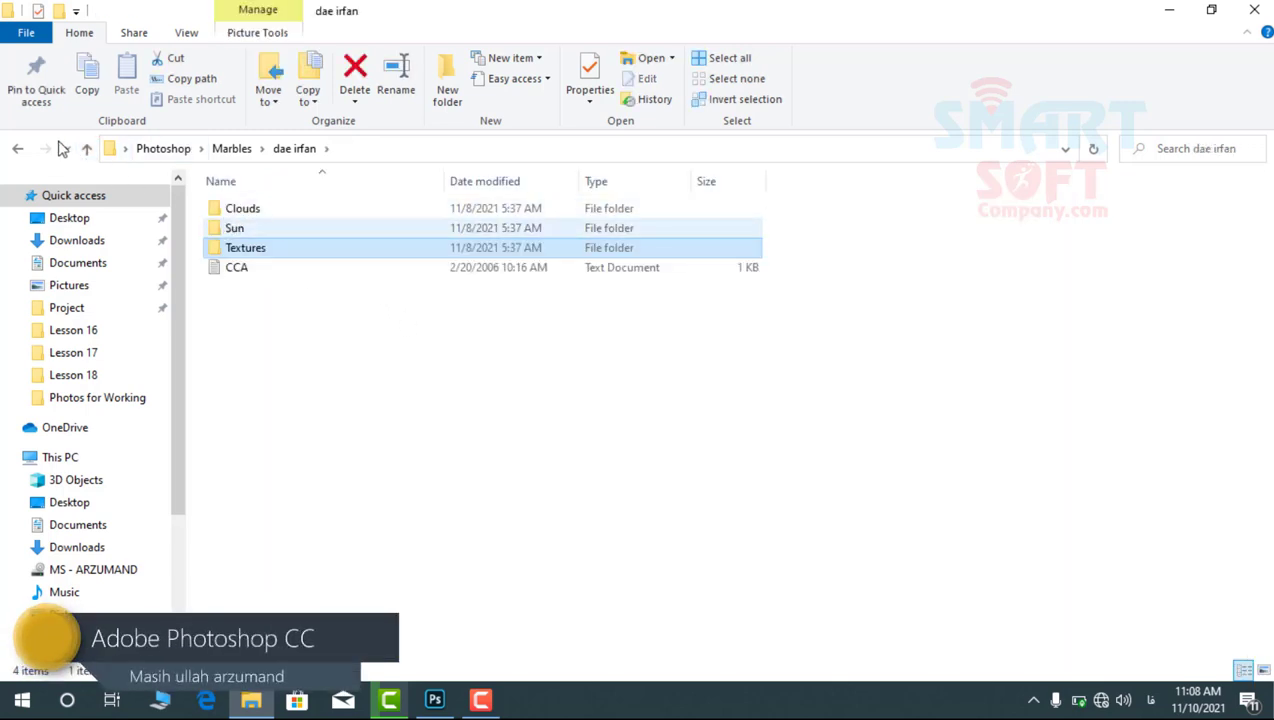
pyautogui.hotkey('alt', 'Up')
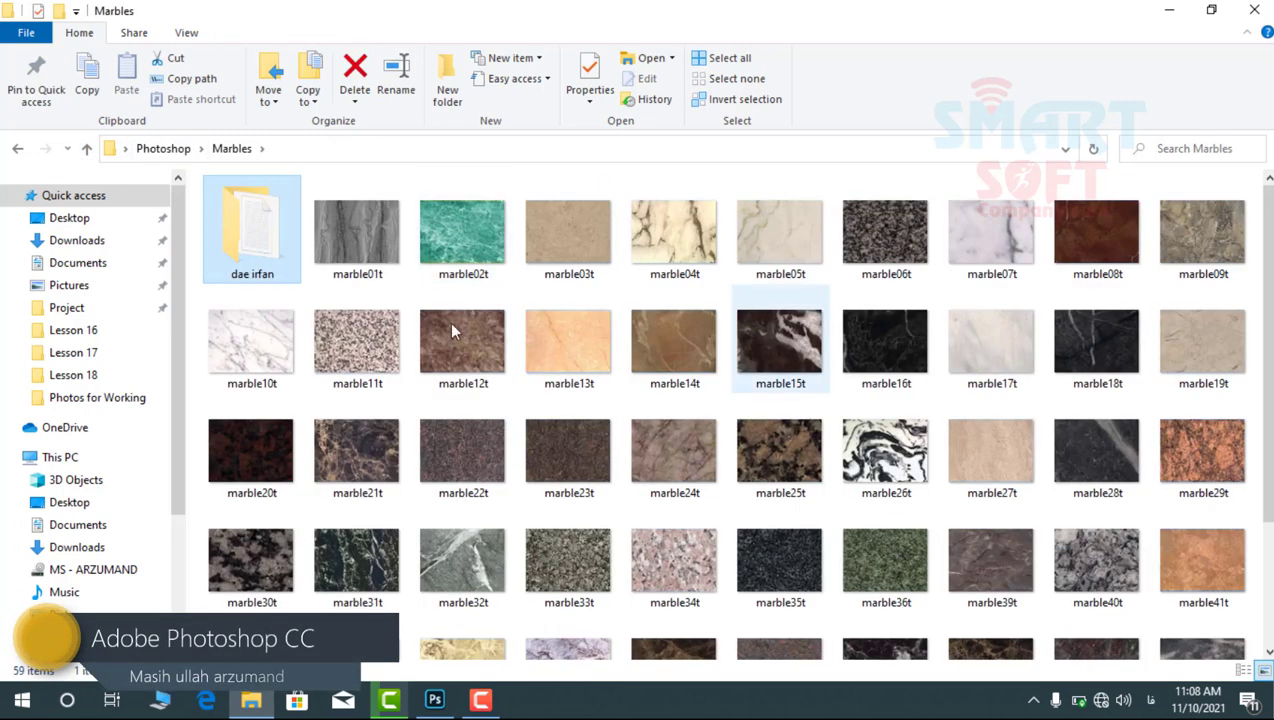
pyautogui.hotkey('alt', 'Up')
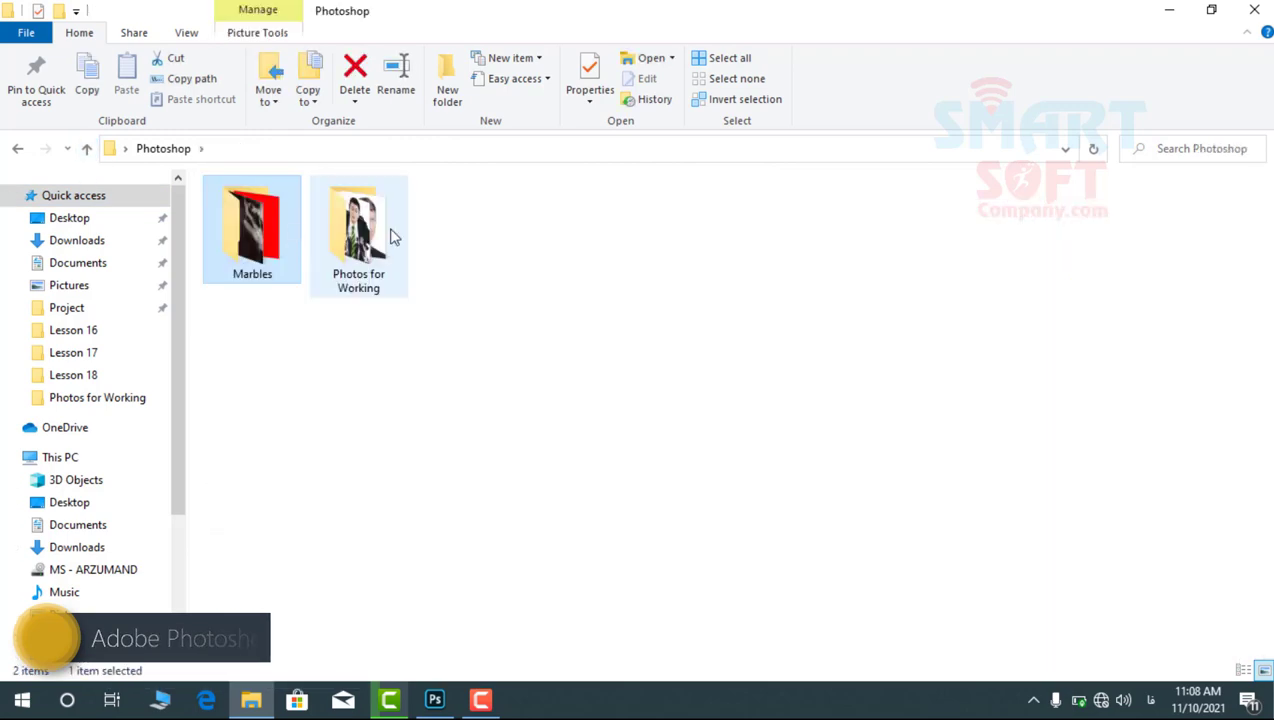
pyautogui.doubleClick(388, 236)
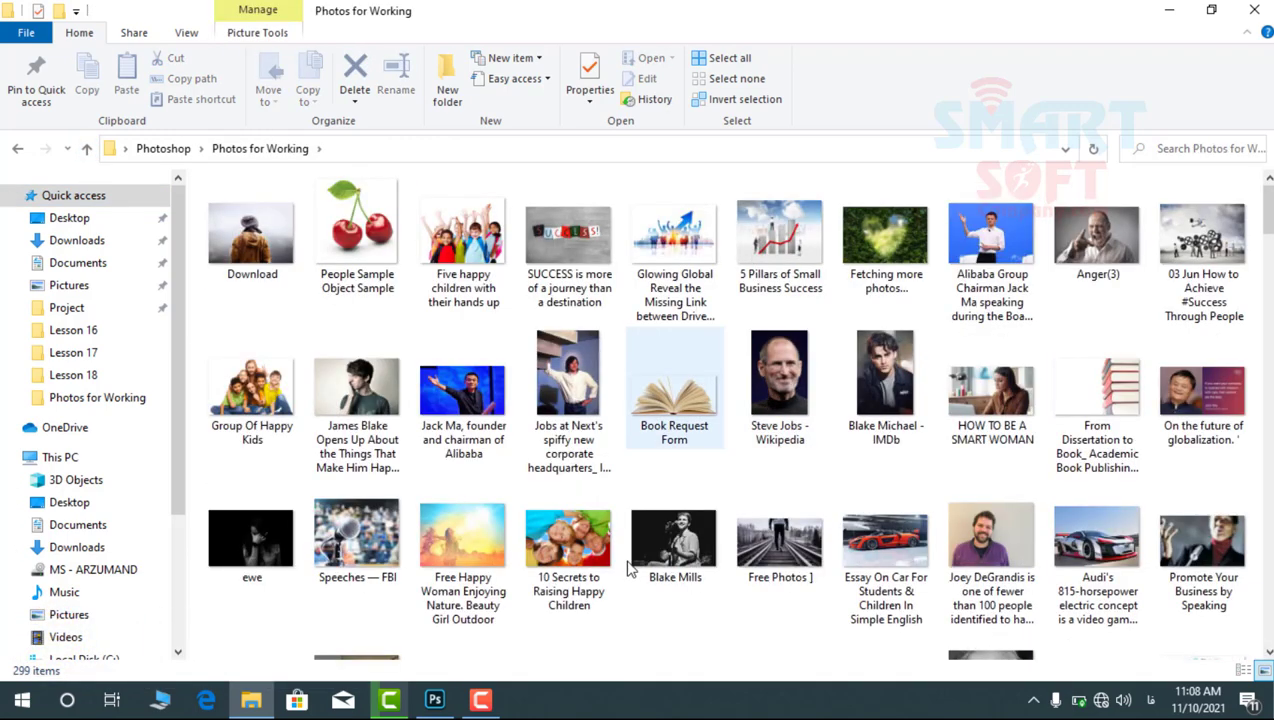
# Place the photo "The books everyone starts and no one finishes The Independent" into the Photoshop bookstore layout at 35.71% scale
pyautogui.scroll(-5, 676, 553)
pyautogui.scroll(-10, 676, 555)
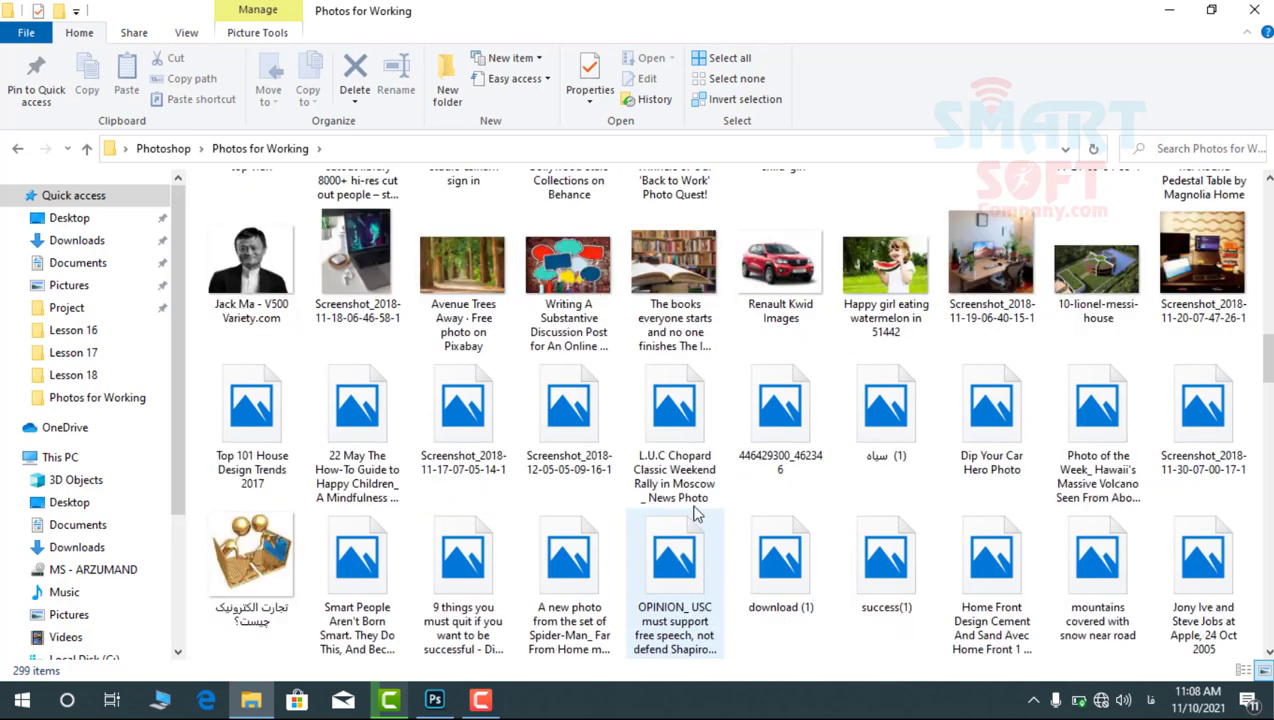
pyautogui.click(688, 290)
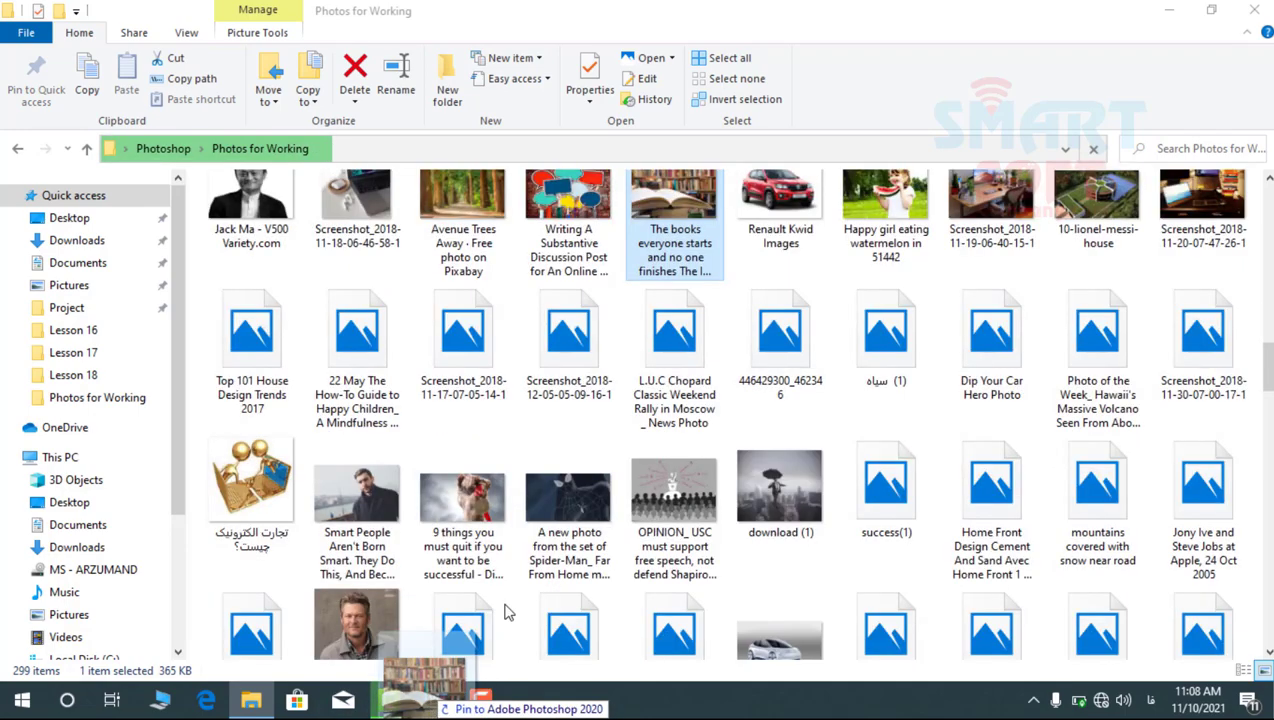
pyautogui.click(435, 700)
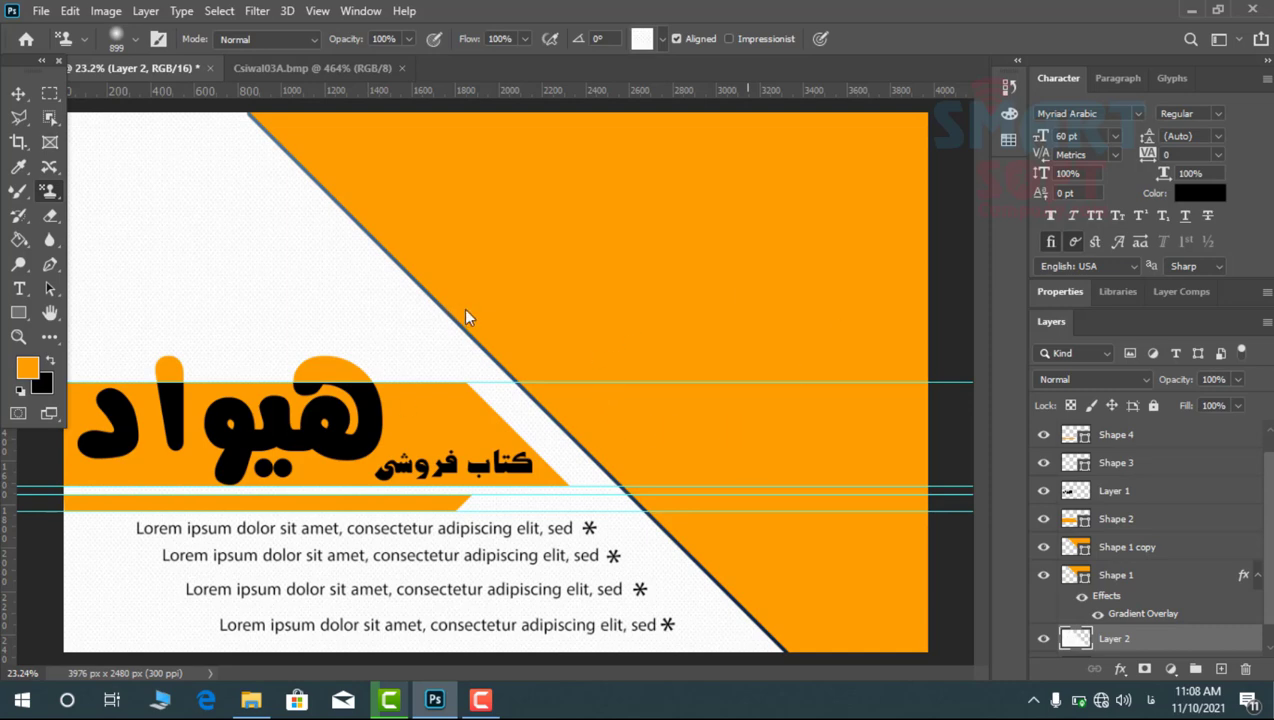
pyautogui.moveTo(463, 310); pyautogui.dragTo(463, 310)
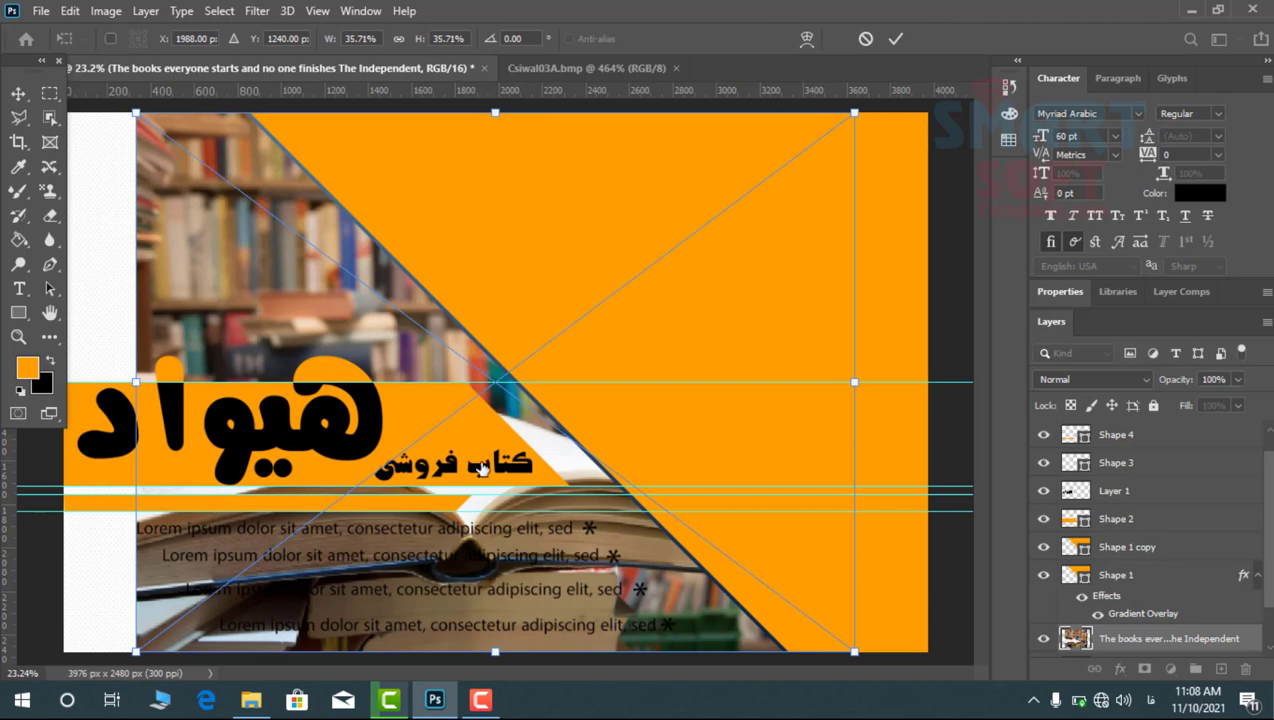
pyautogui.press('s')
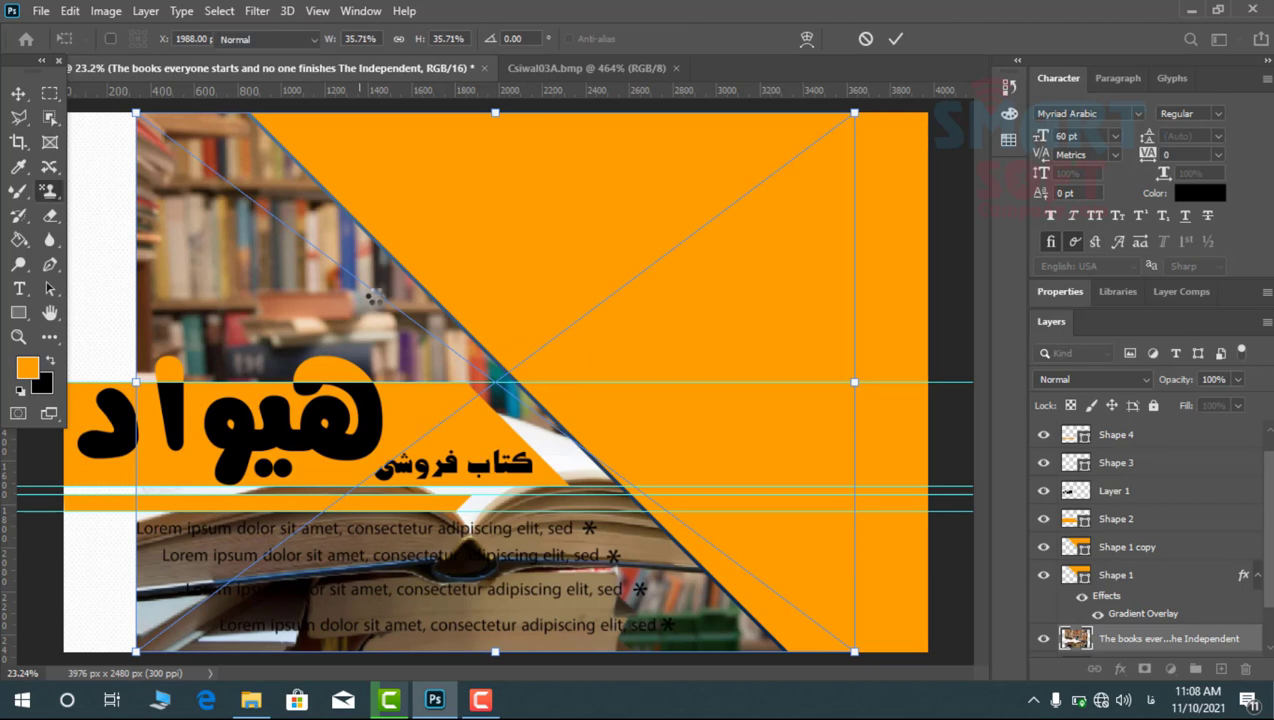
pyautogui.press('Return')
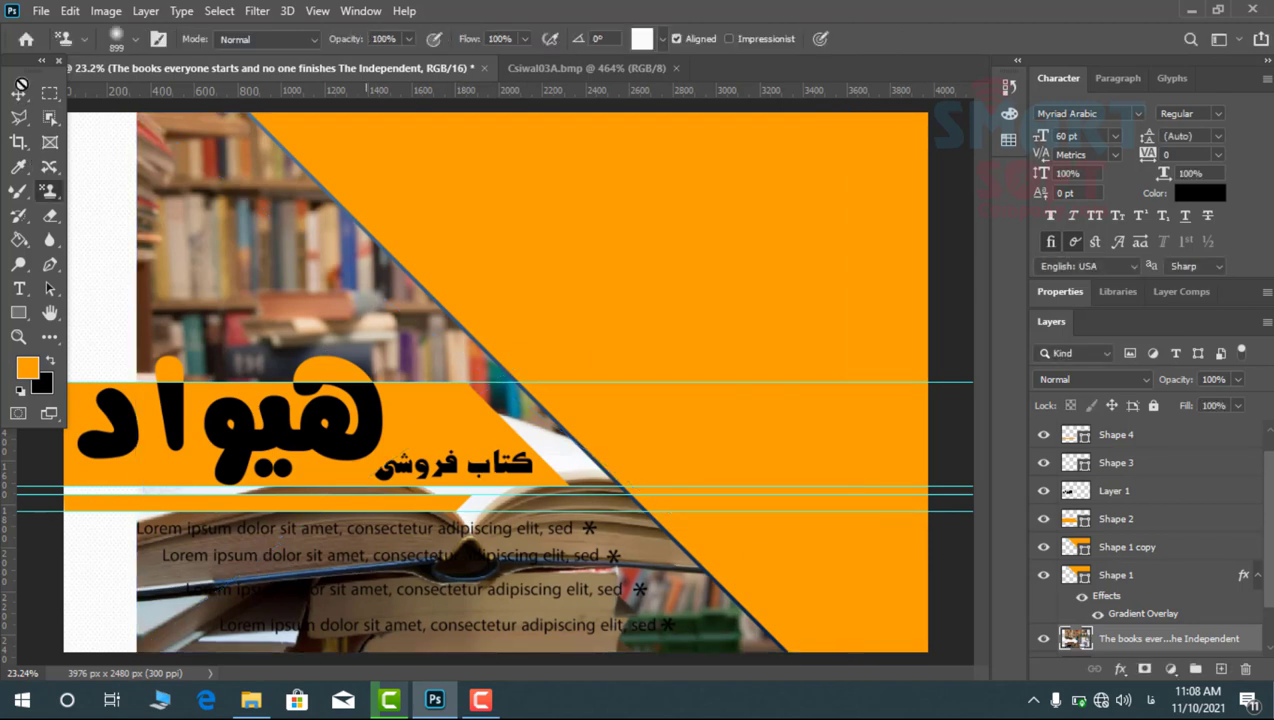
# Move the book photo layer directly above Layer 1 and align the photo with the canvas's right edge
pyautogui.click(19, 91)
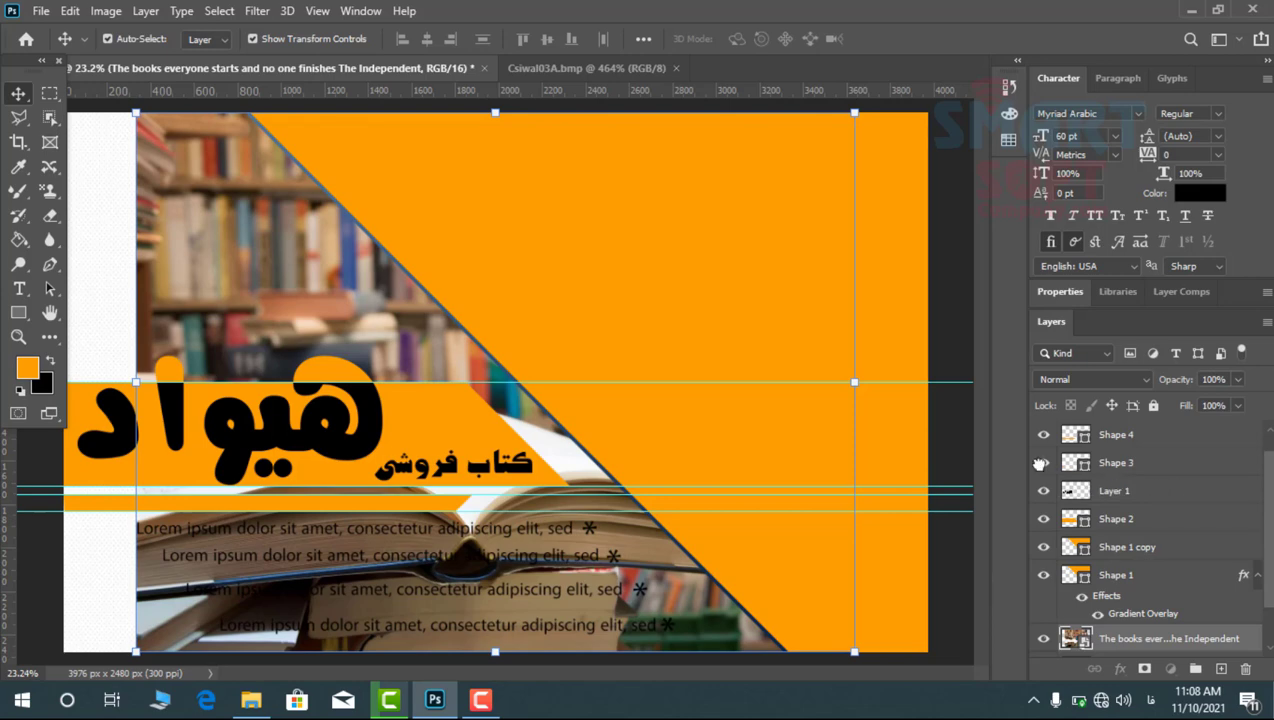
pyautogui.moveTo(1040, 462); pyautogui.dragTo(1001, 475)
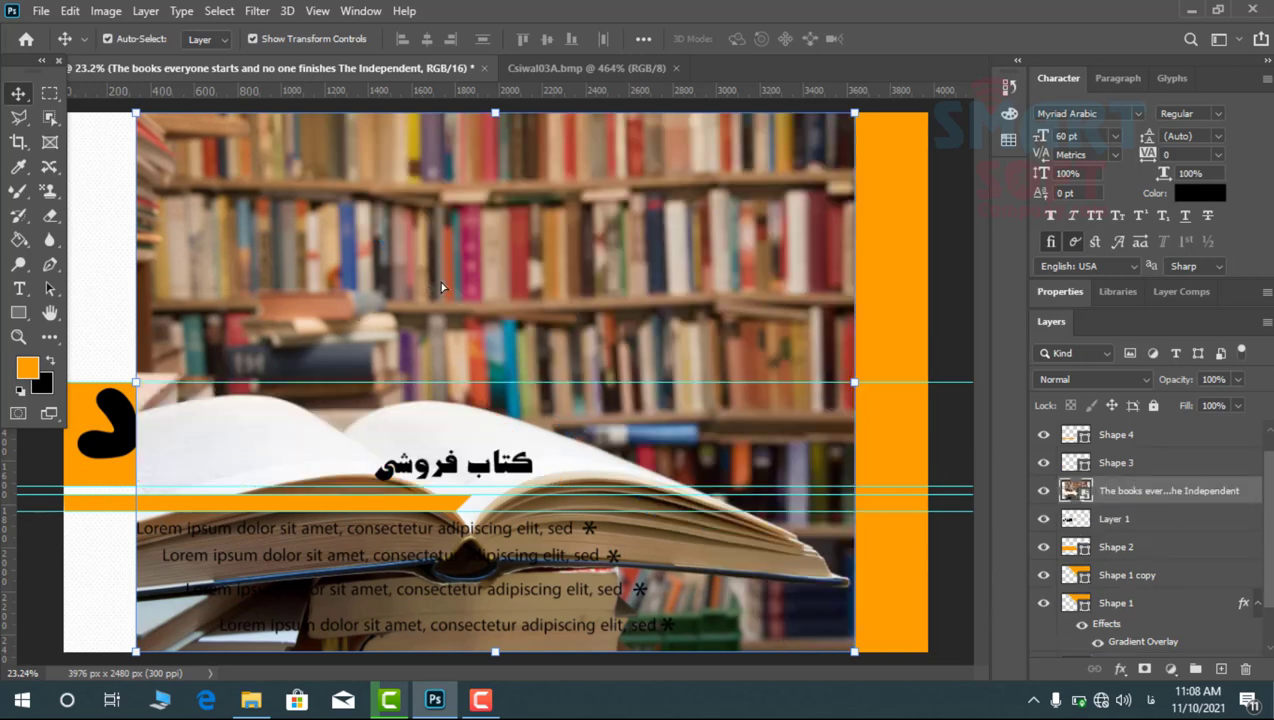
pyautogui.moveTo(441, 288); pyautogui.dragTo(503, 288)
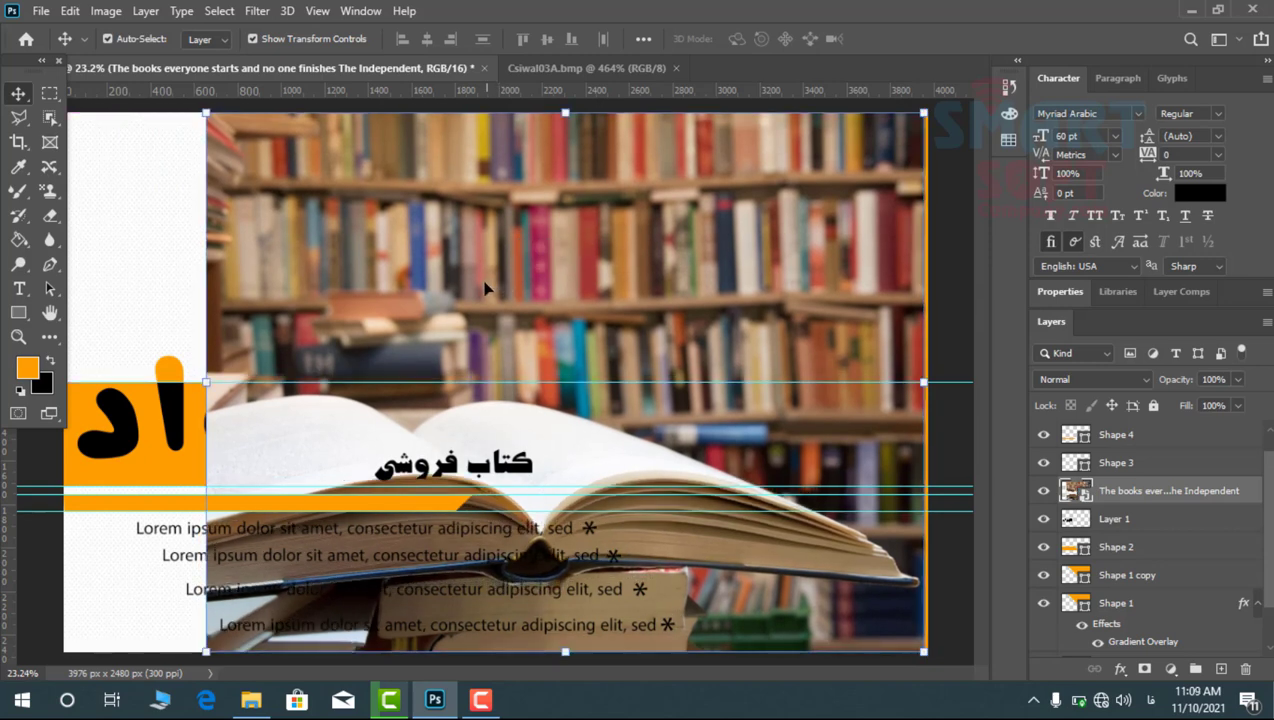
pyautogui.hotkey('shift', 'Right')
pyautogui.hotkey('shift', 'Right')
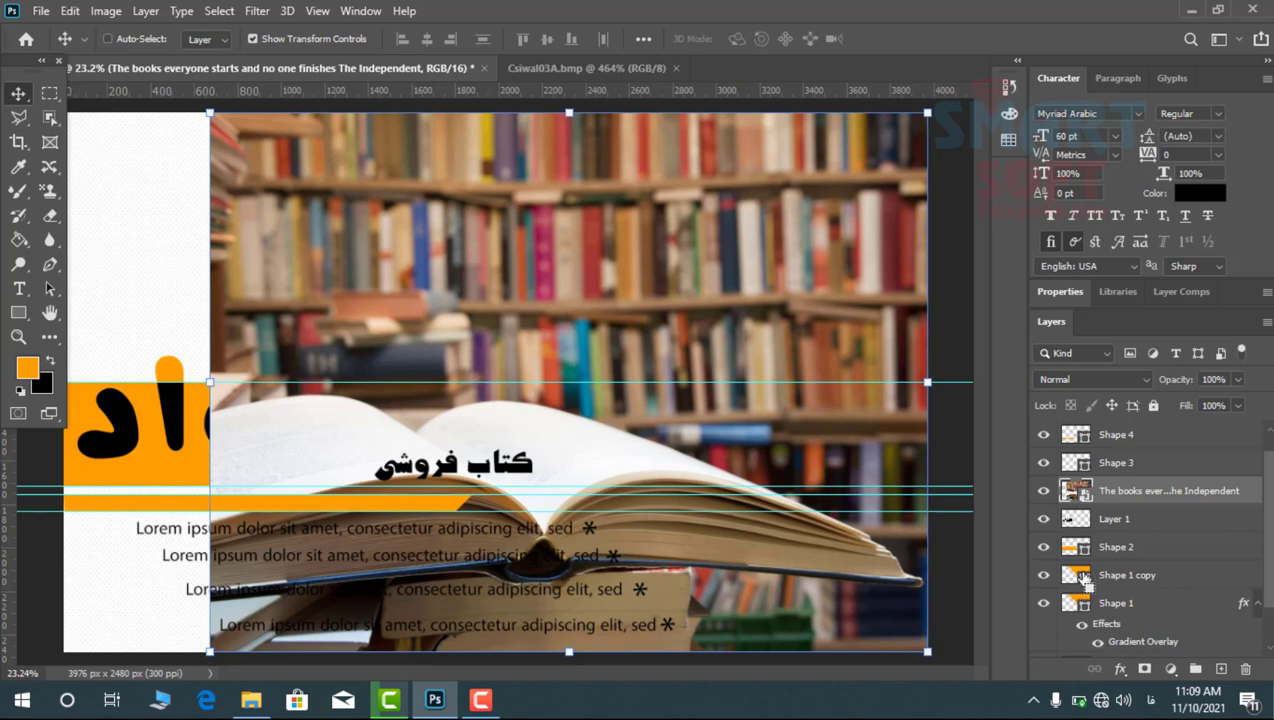
# Select everything outside the Shape 1 copy outline and try to delete that area from the book photo layer
pyautogui.keyDown('ctrl'); pyautogui.click(1074, 574); pyautogui.keyUp('ctrl')
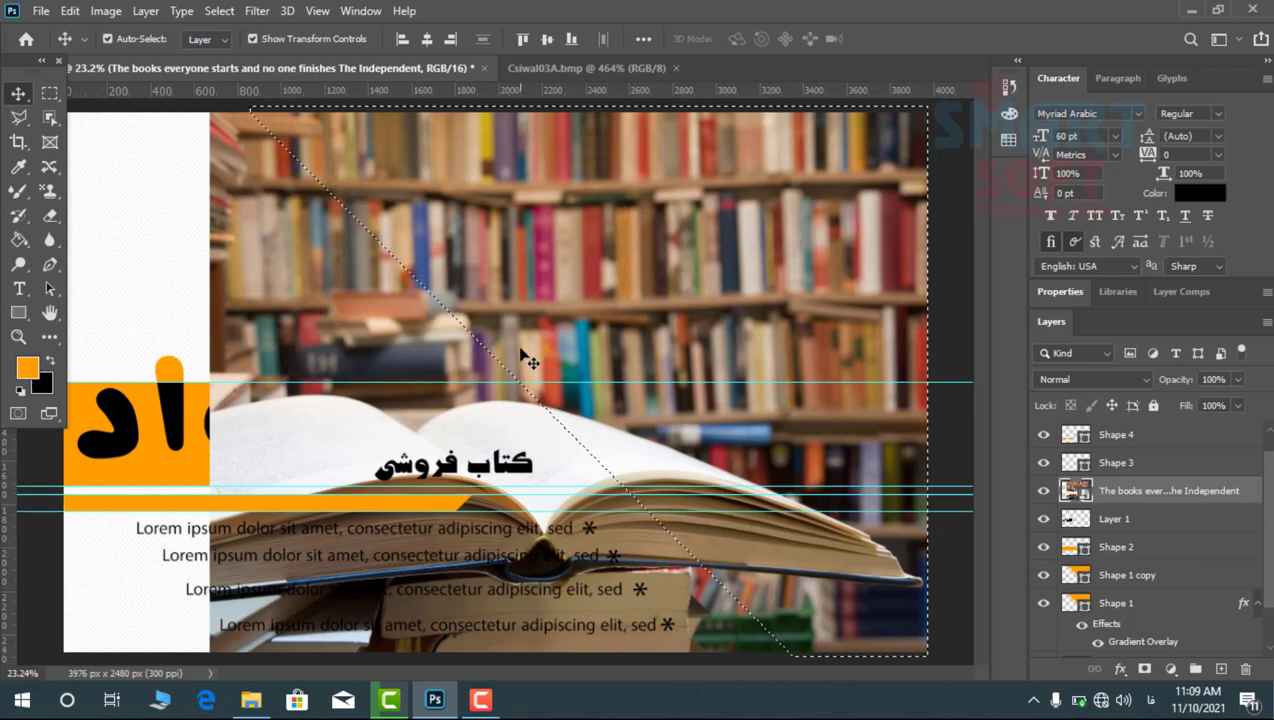
pyautogui.rightClick(686, 262)
pyautogui.press('Escape')
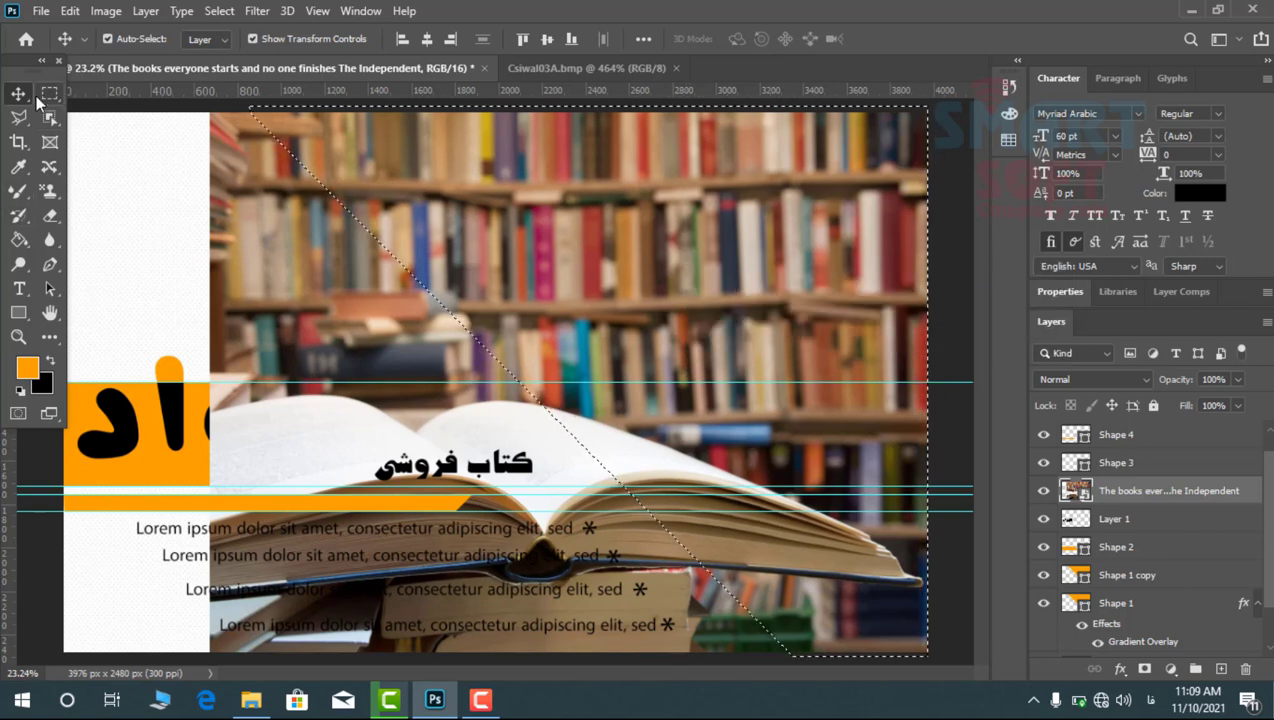
pyautogui.click(49, 93)
pyautogui.rightClick(618, 216)
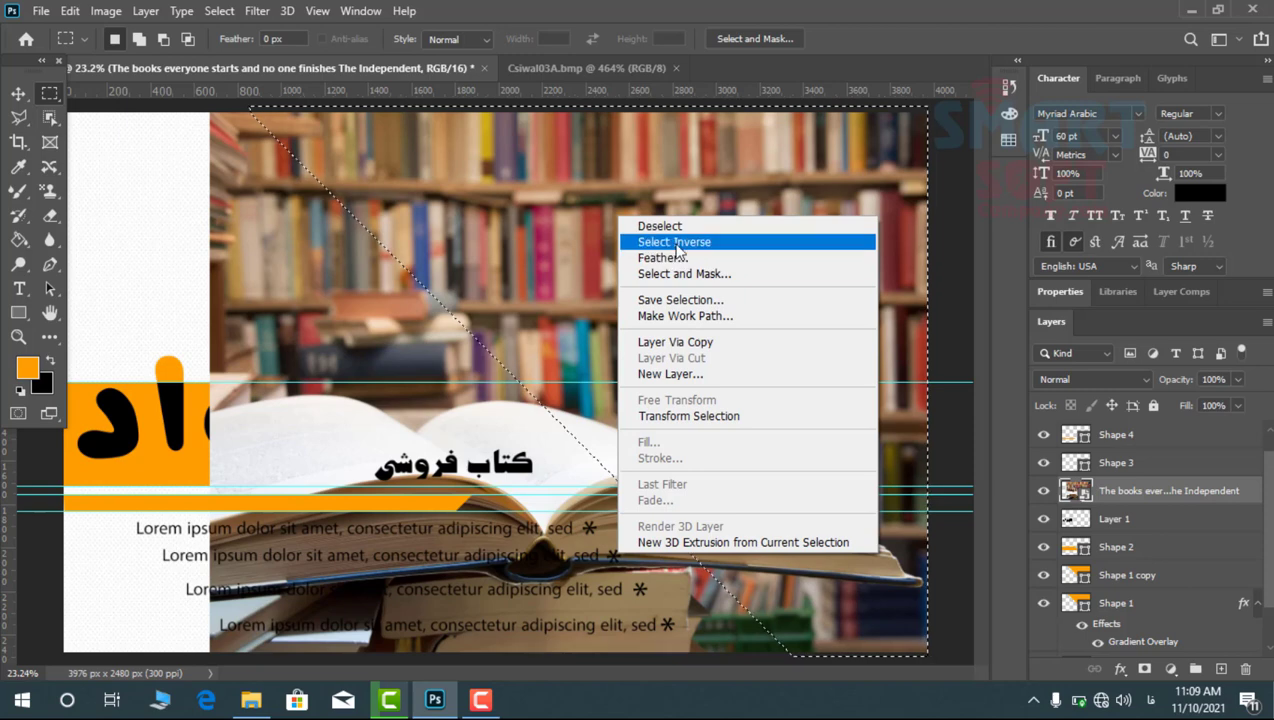
pyautogui.click(674, 242)
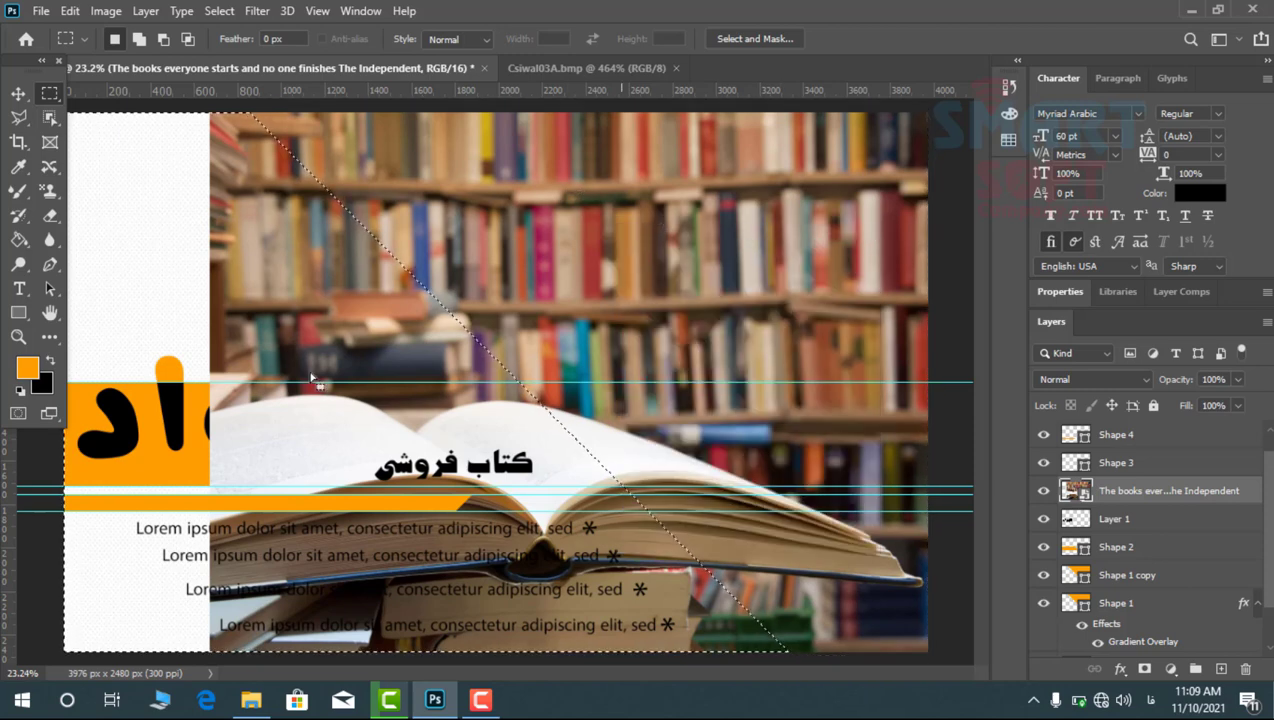
pyautogui.press('Delete')
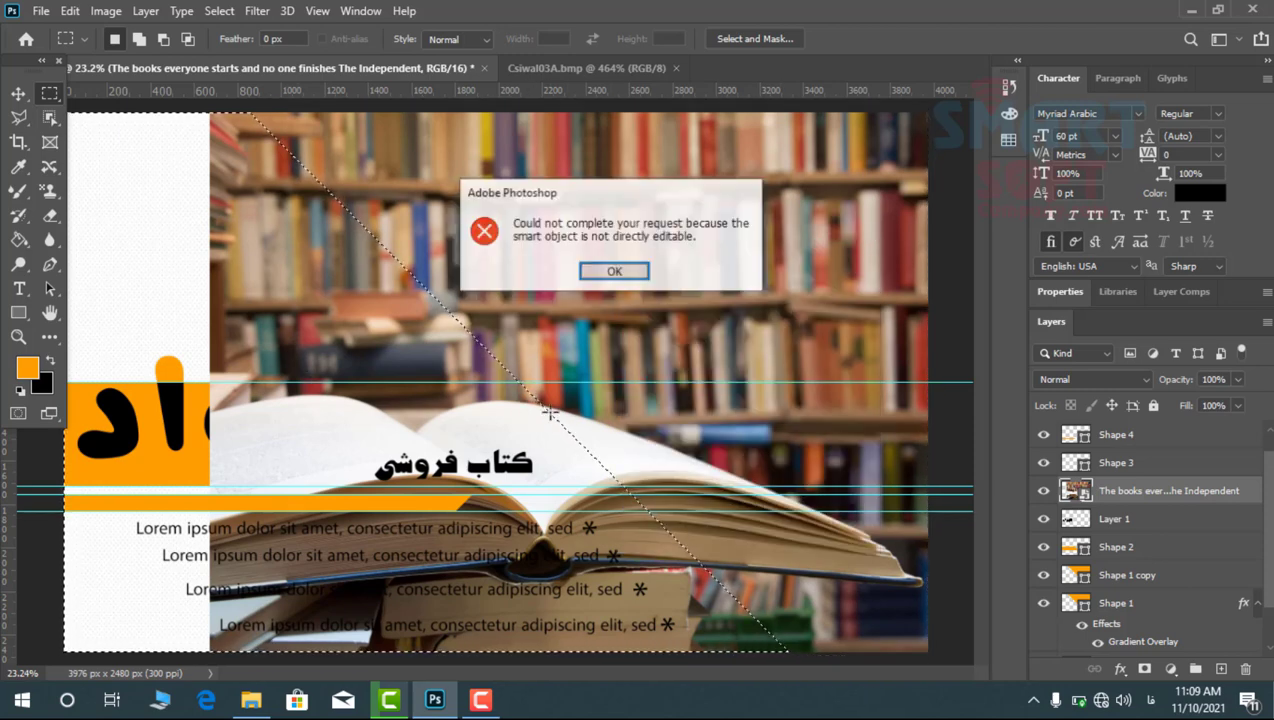
pyautogui.press('Return')
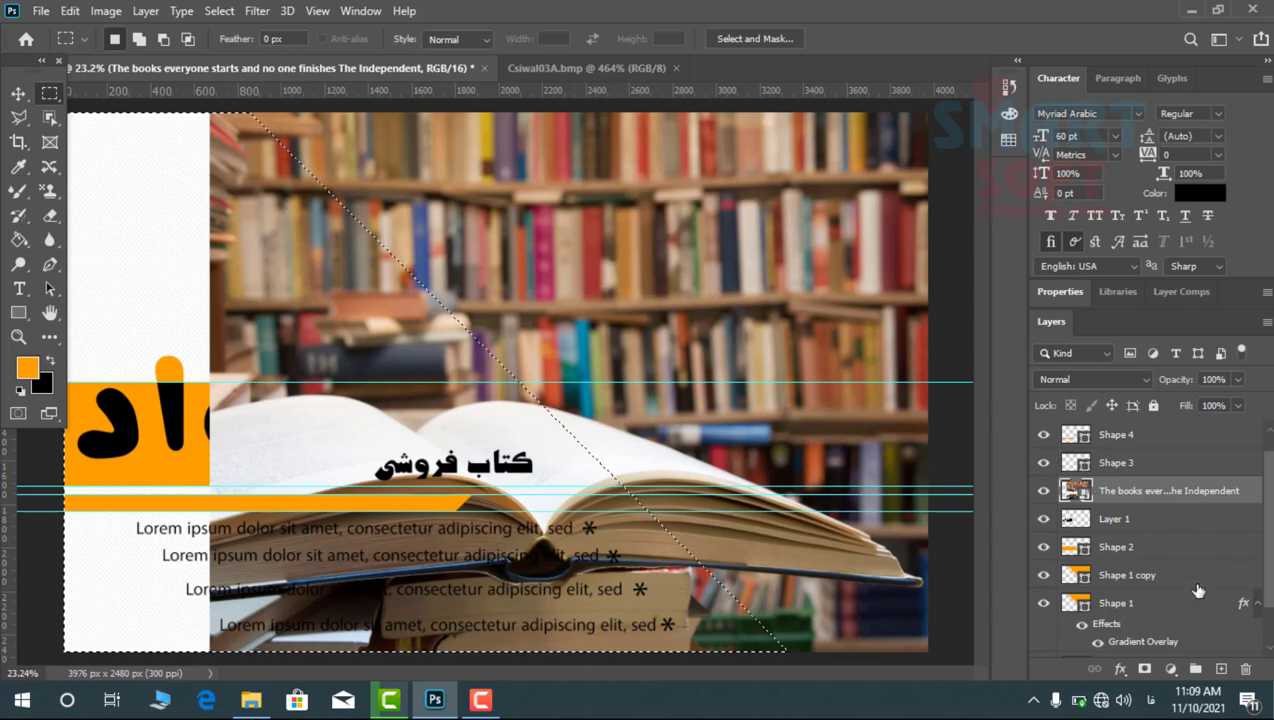
# Merge the book photo with a new empty layer, delete its selected area outside the diagonal shape, and deselect
pyautogui.click(1221, 668)
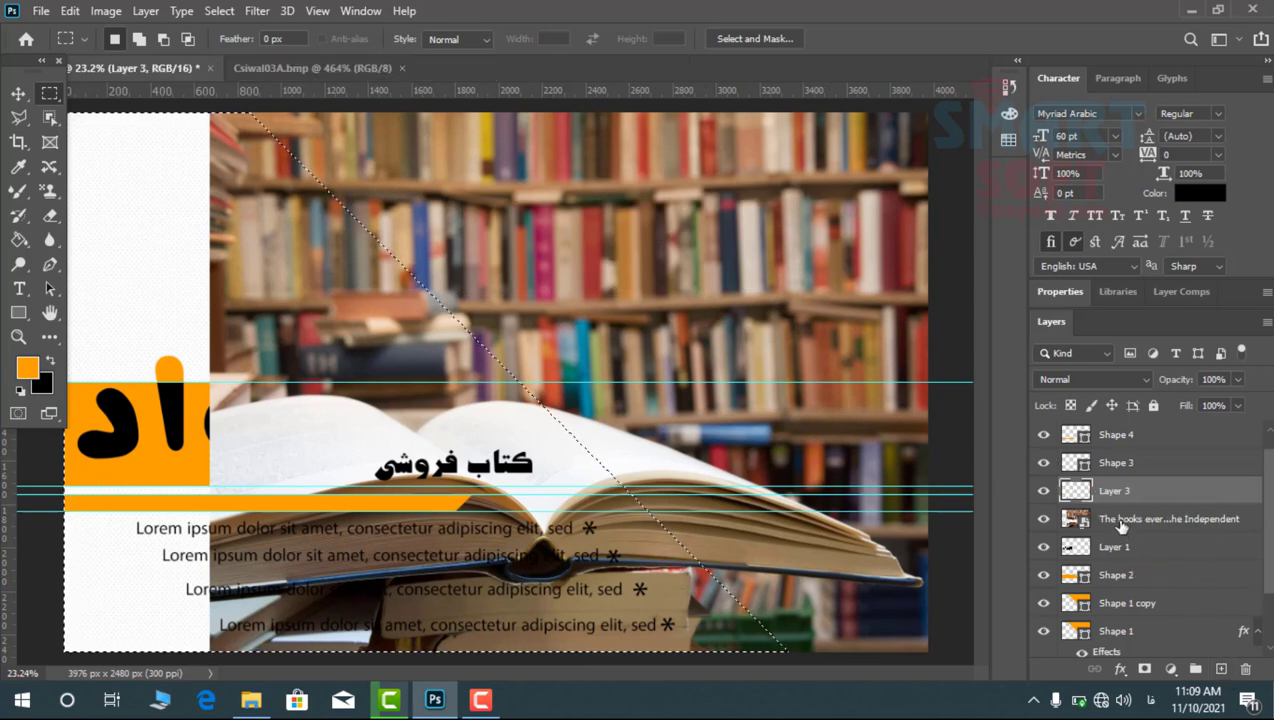
pyautogui.keyDown('ctrl'); pyautogui.click(1122, 527); pyautogui.keyUp('ctrl')
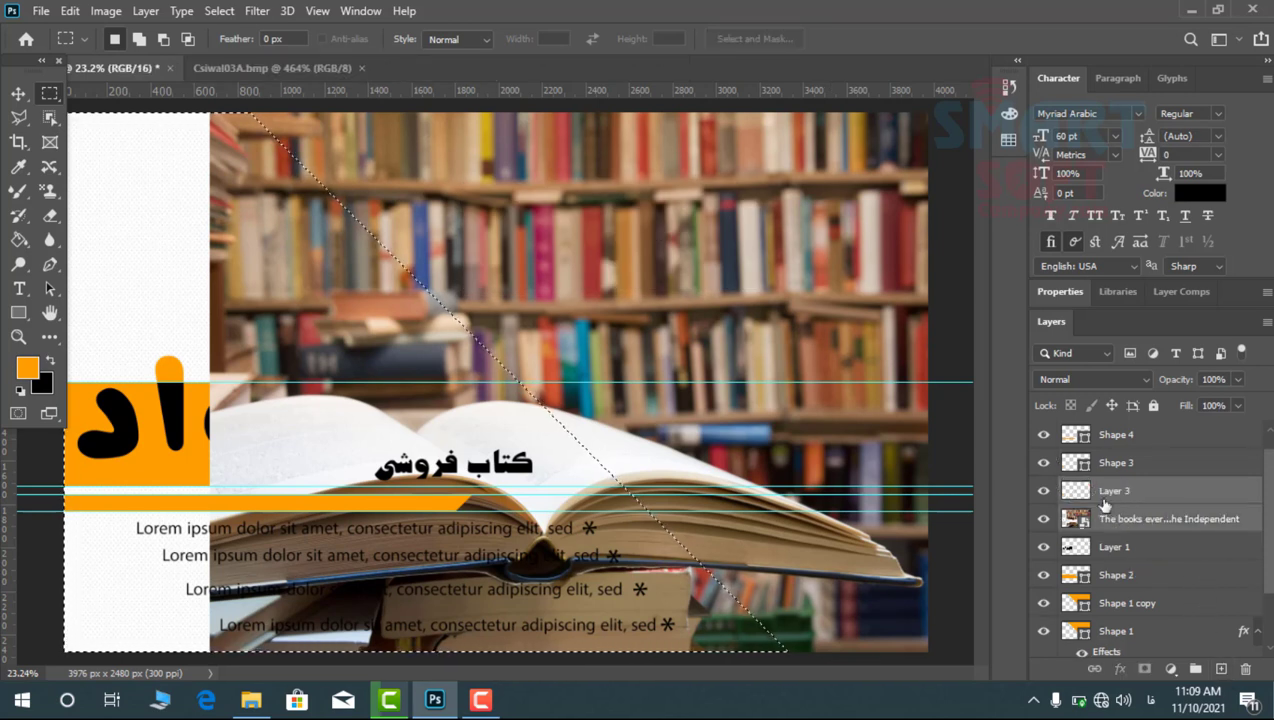
pyautogui.hotkey('ctrl', 'e')
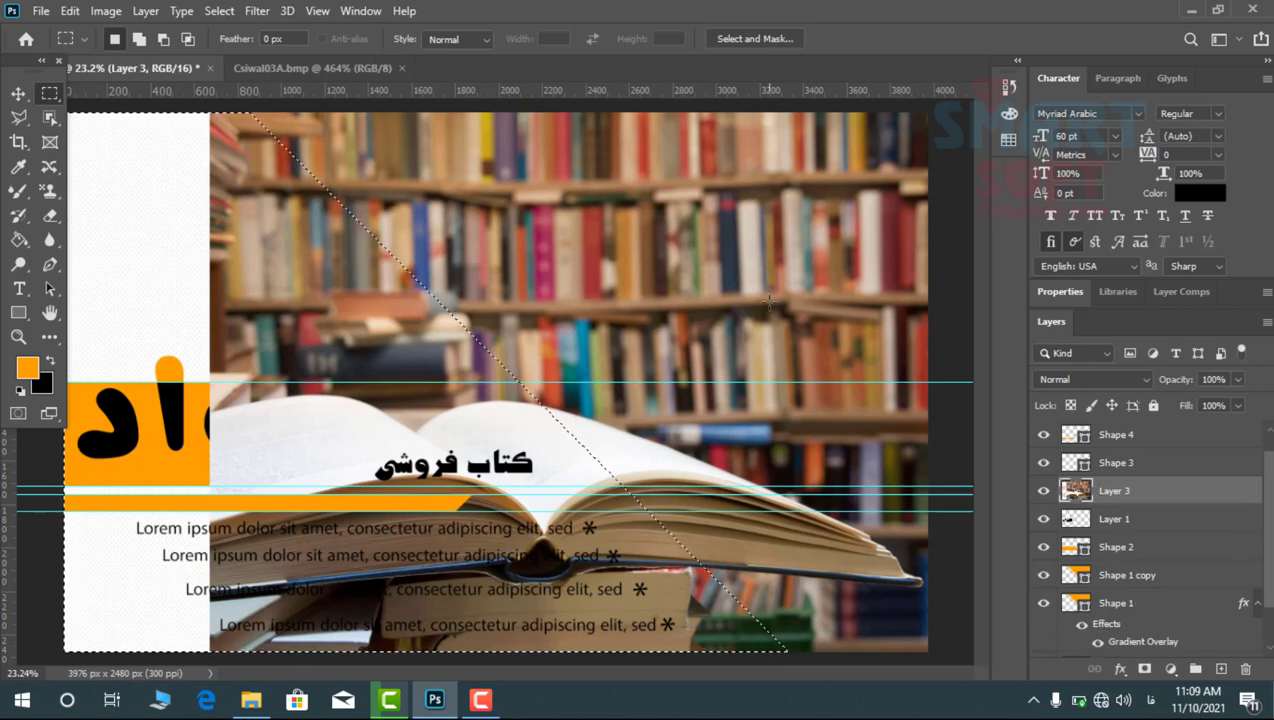
pyautogui.press('Delete')
pyautogui.hotkey('ctrl', 'd')
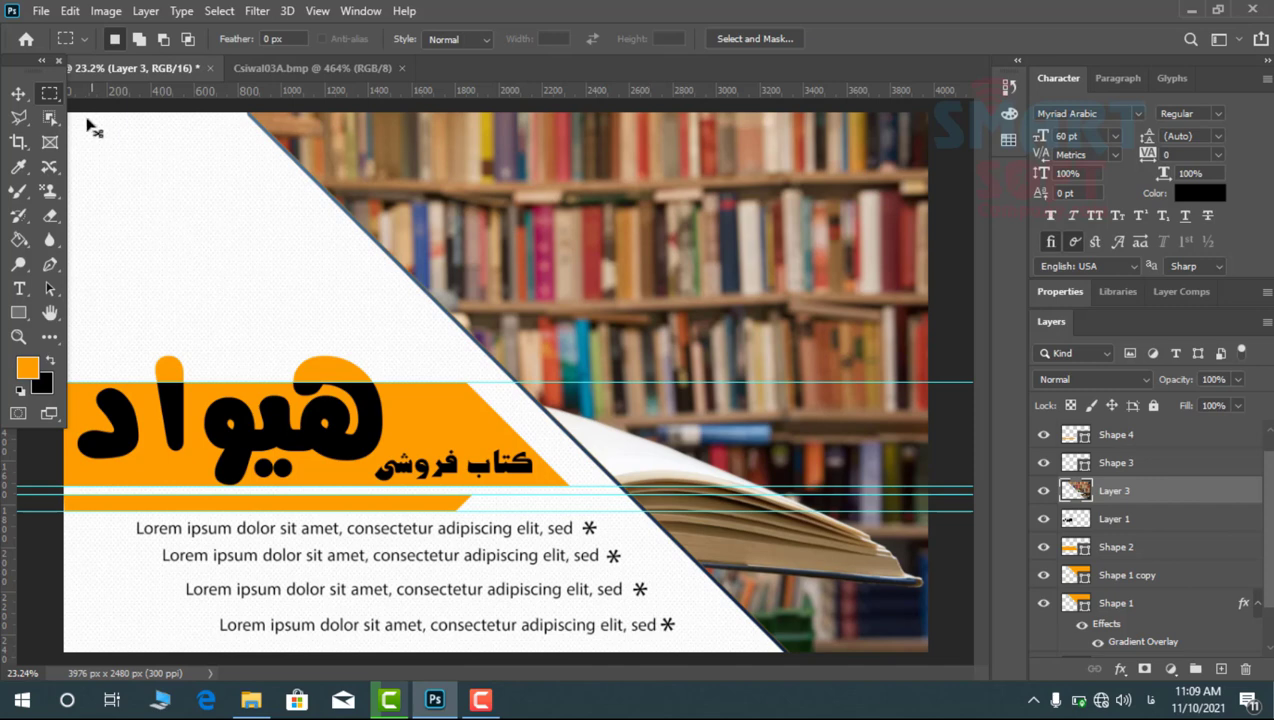
pyautogui.click(18, 96)
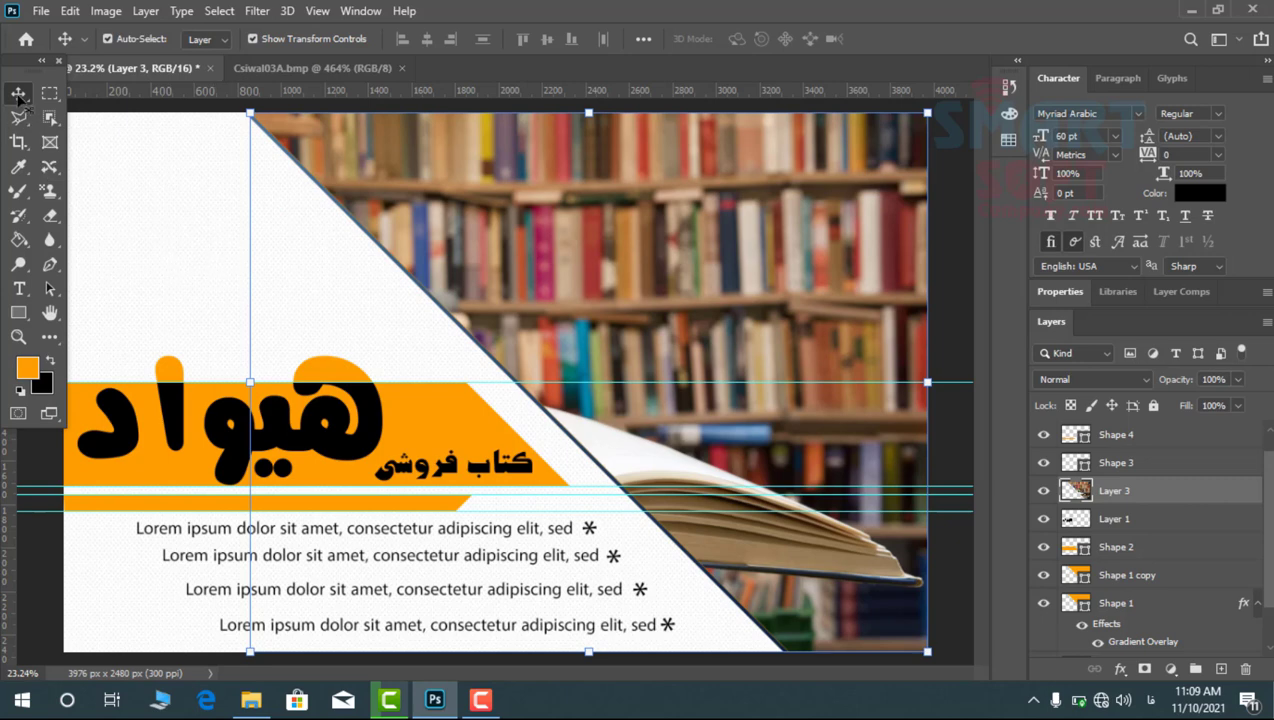
# Draw an orange four-point Pen shape about 469 x 366 px with a 12 px stroke across the canvas's lower-right corner
pyautogui.click(1220, 669)
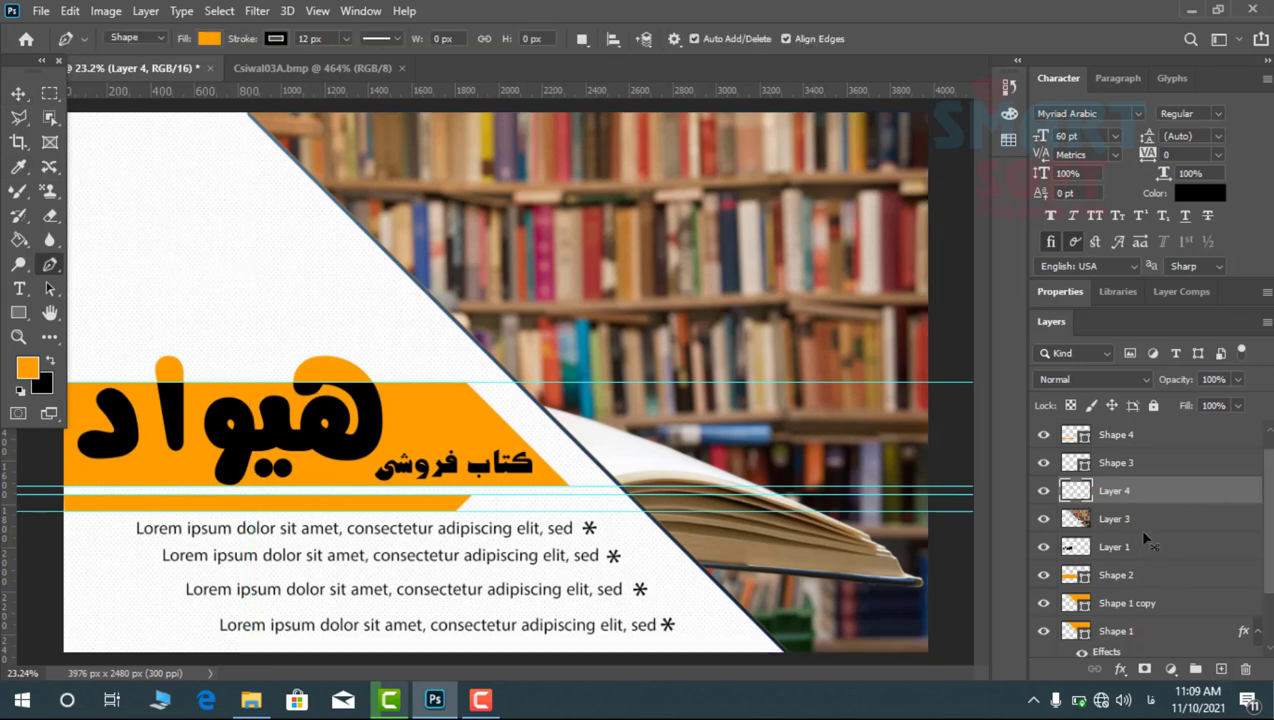
pyautogui.scroll(1, 1137, 528)
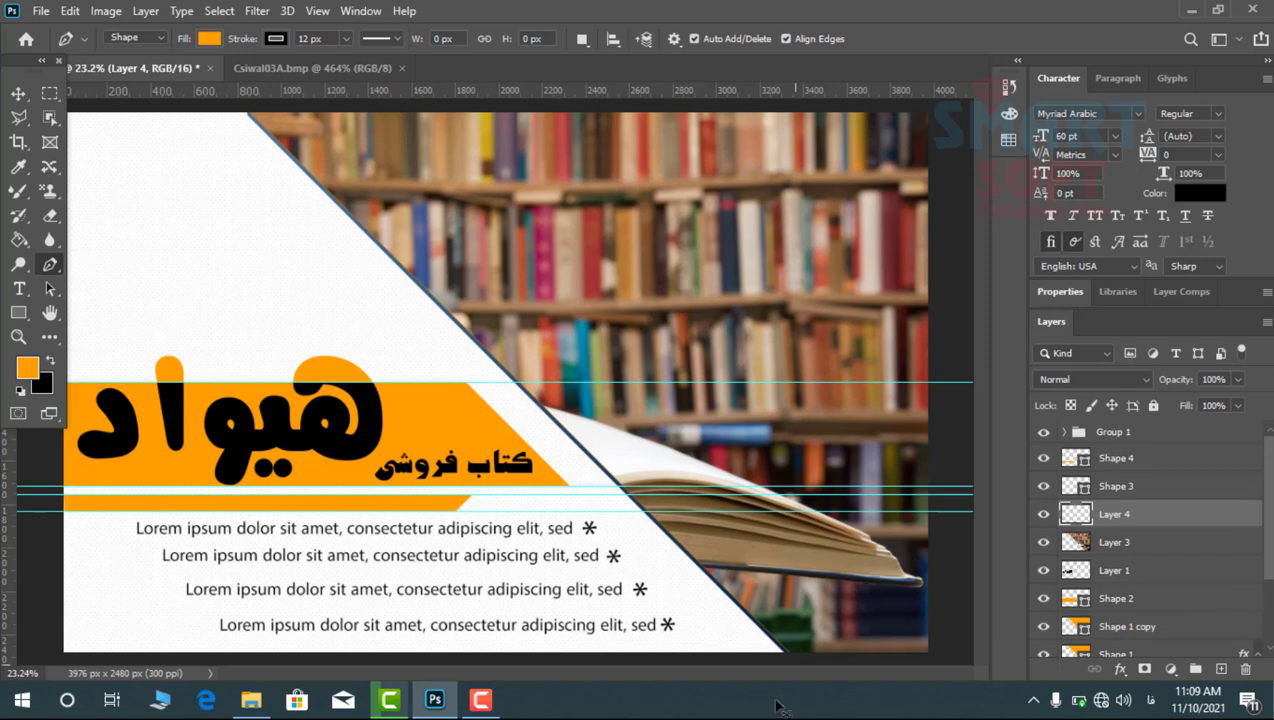
pyautogui.click(853, 660)
pyautogui.click(932, 580)
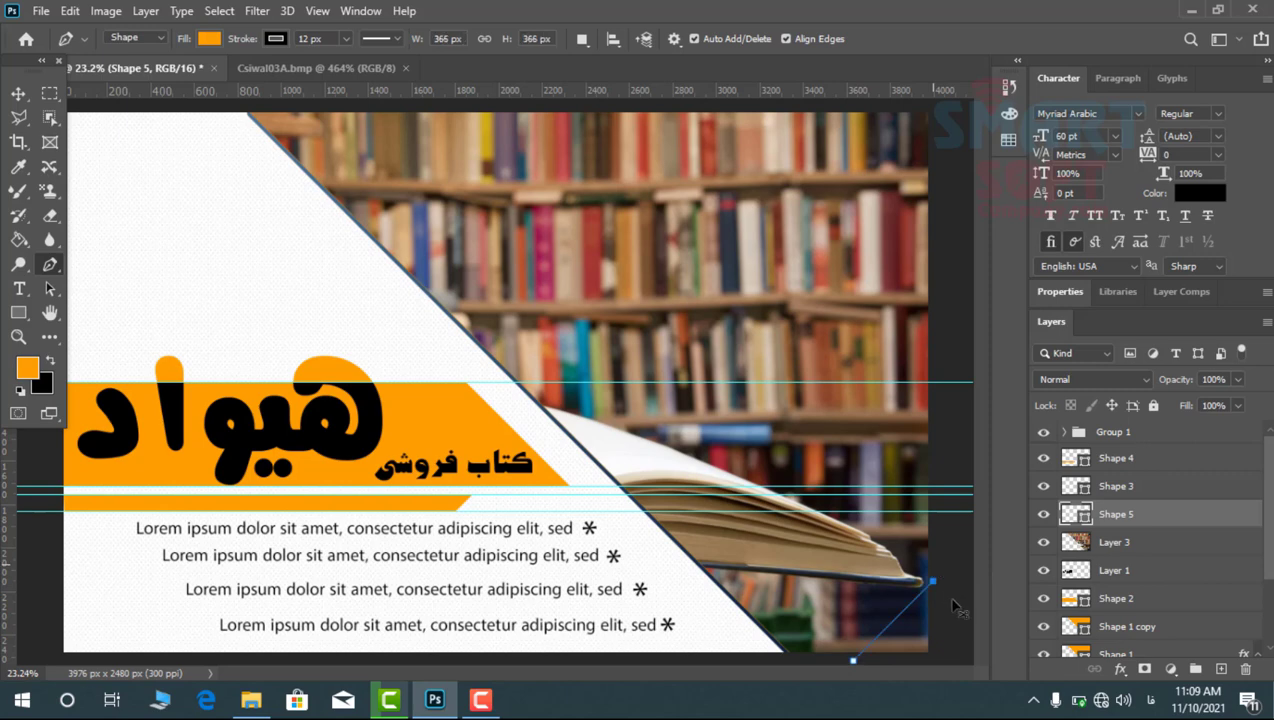
pyautogui.click(955, 603)
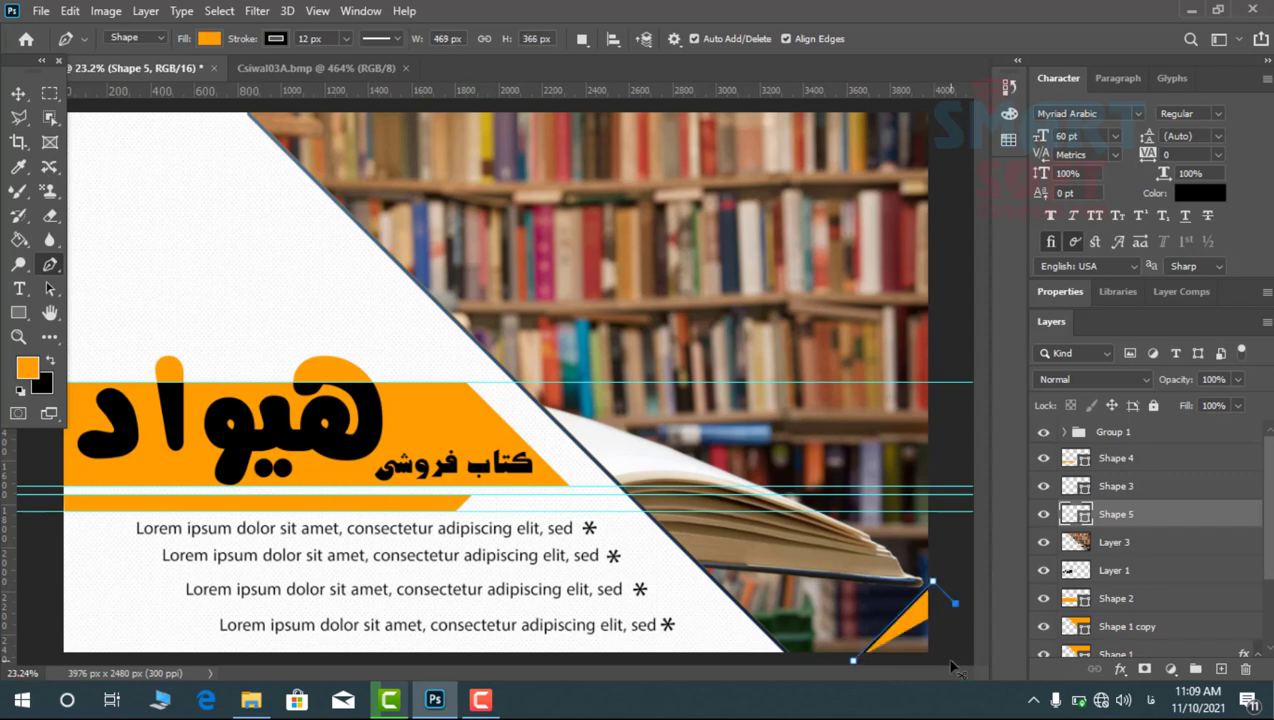
pyautogui.click(955, 660)
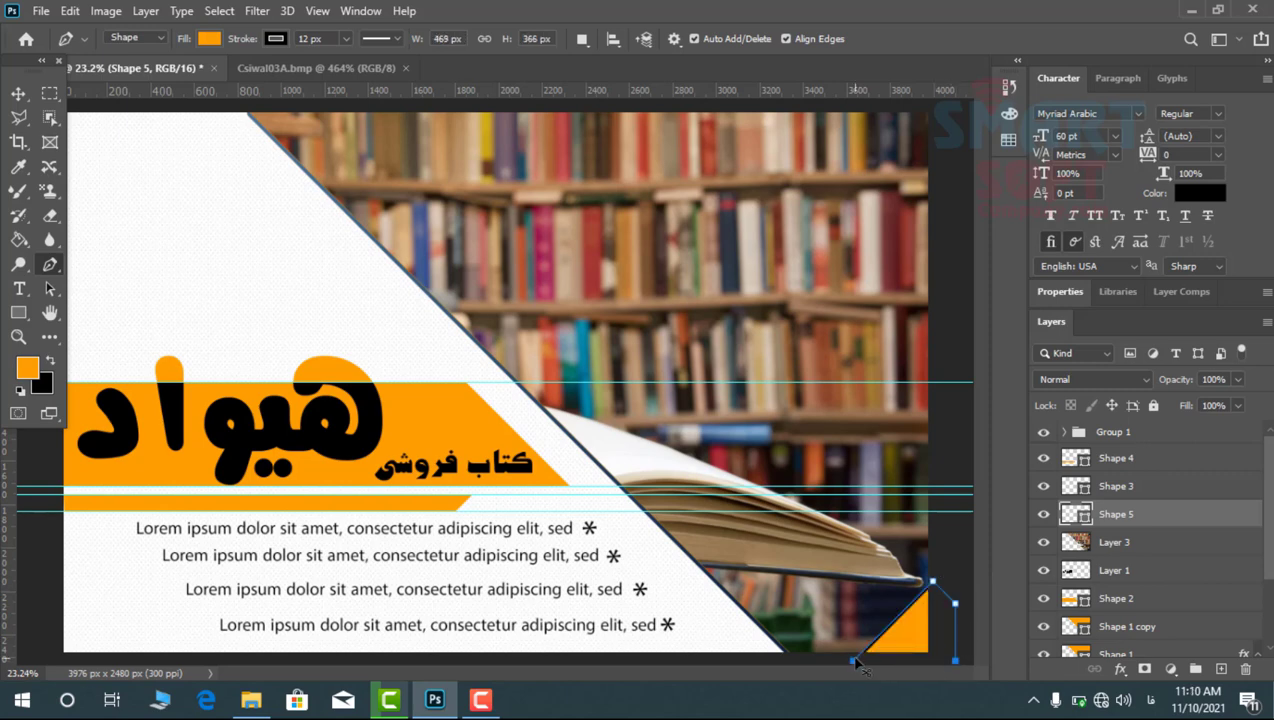
pyautogui.click(854, 660)
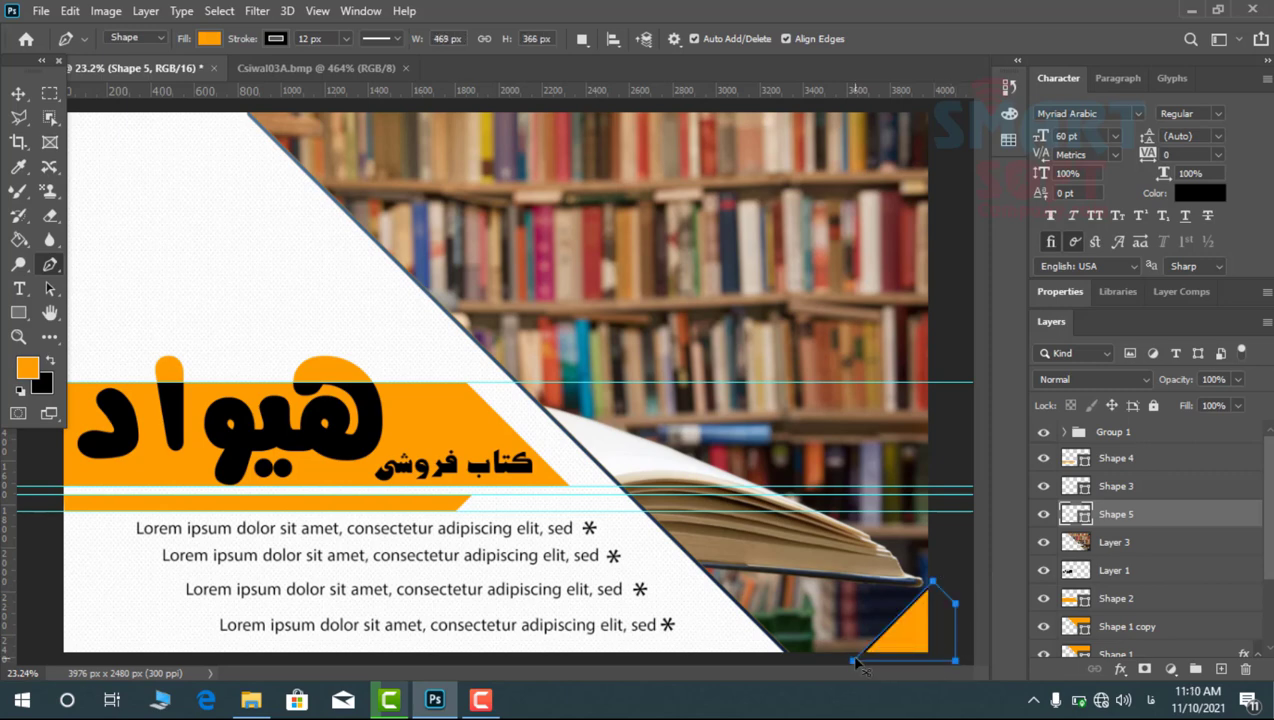
pyautogui.click(18, 93)
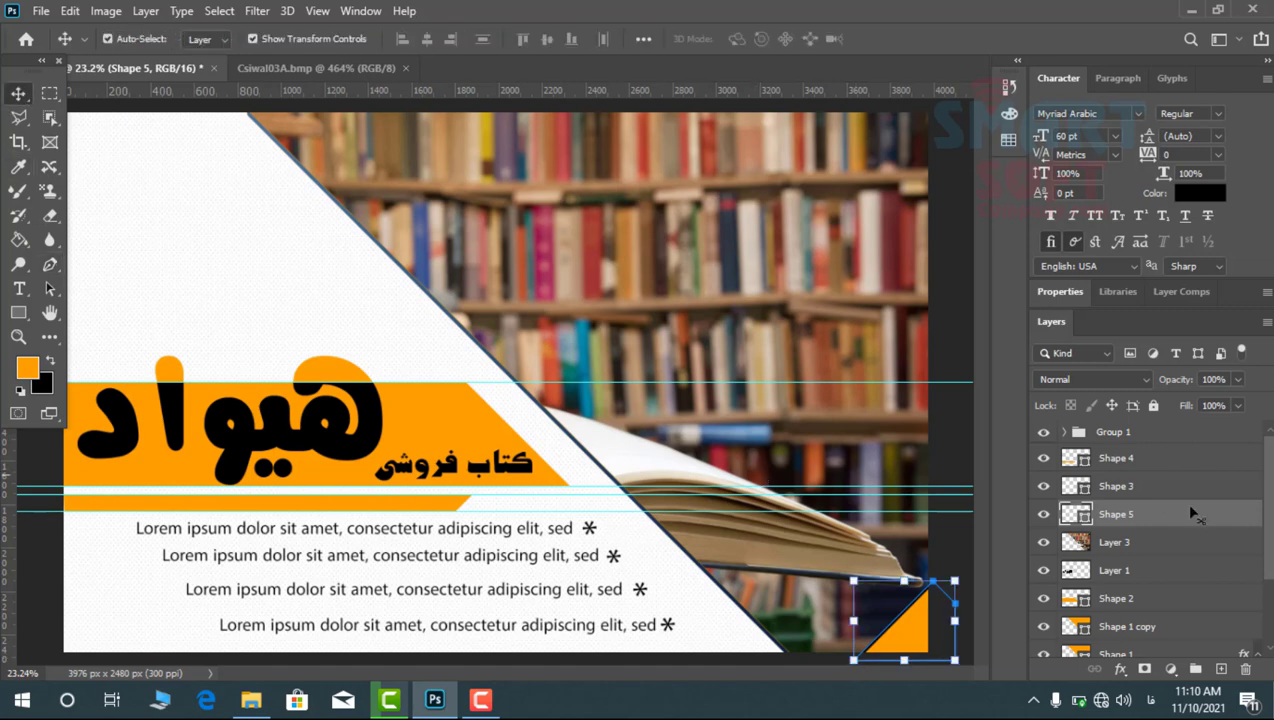
pyautogui.click(945, 374)
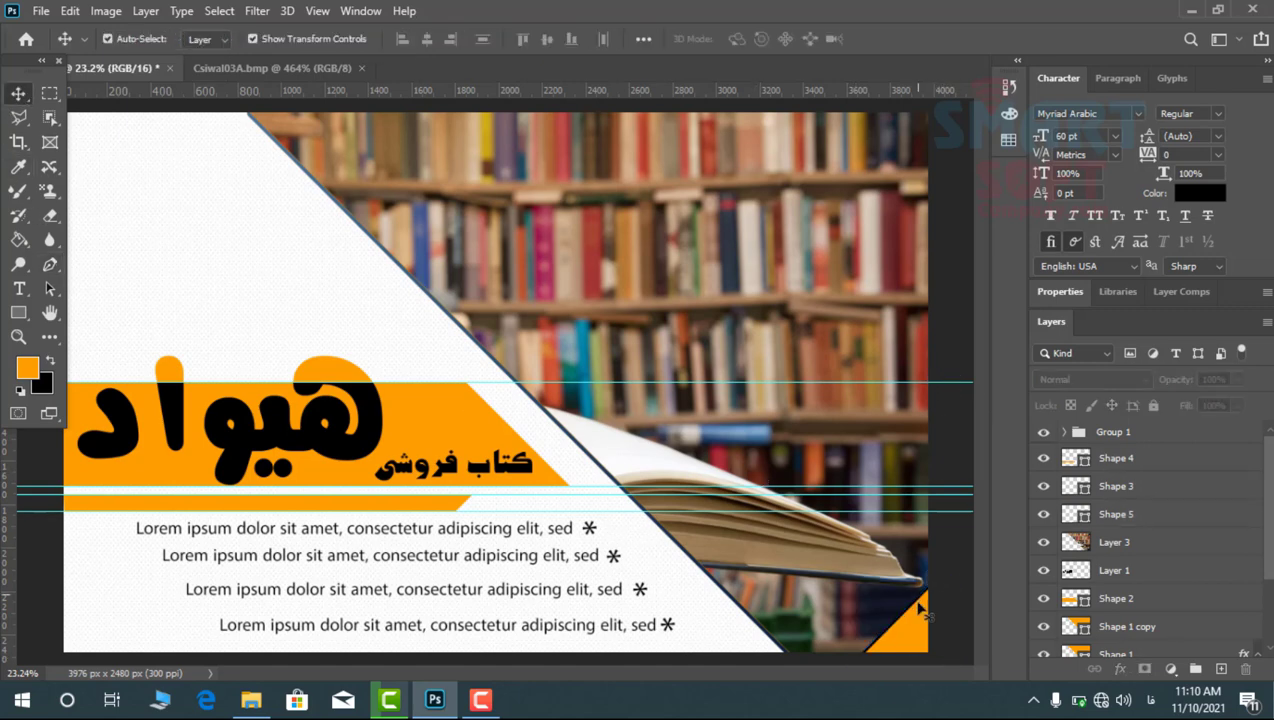
# Remove the stroke from the orange corner shape
pyautogui.click(918, 620)
pyautogui.press('p')
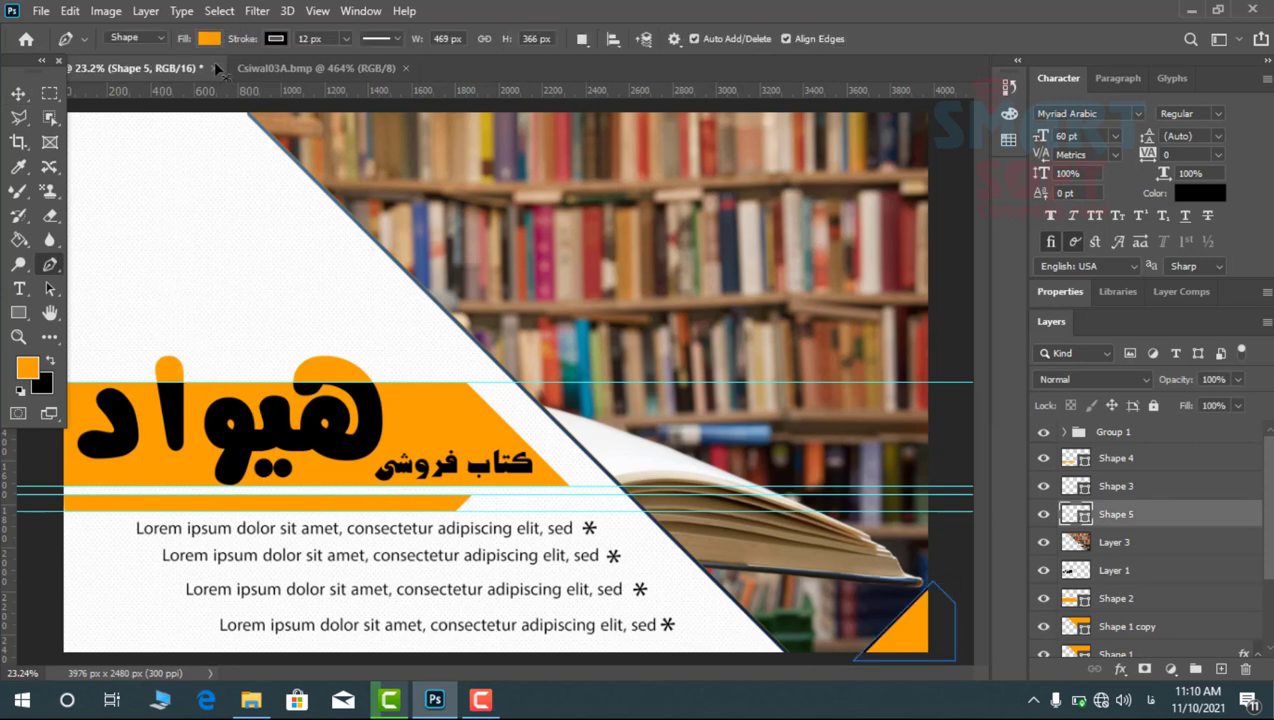
pyautogui.click(279, 40)
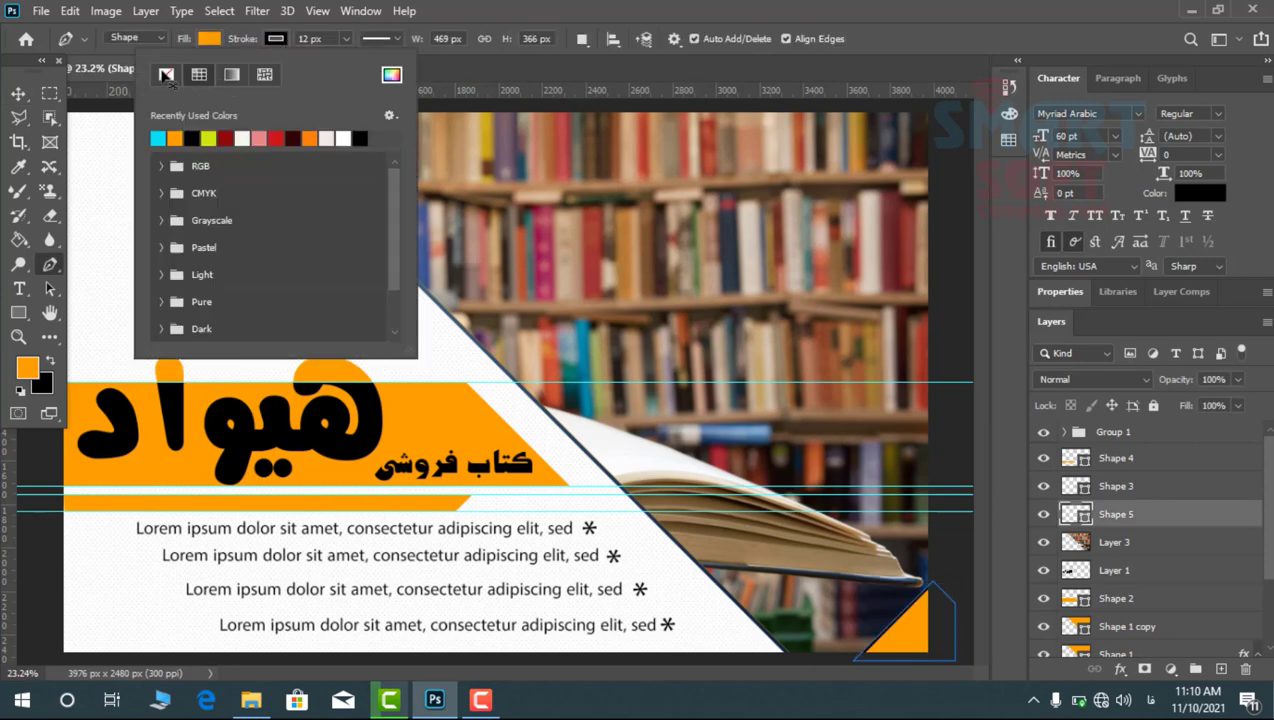
pyautogui.click(167, 77)
pyautogui.click(640, 155)
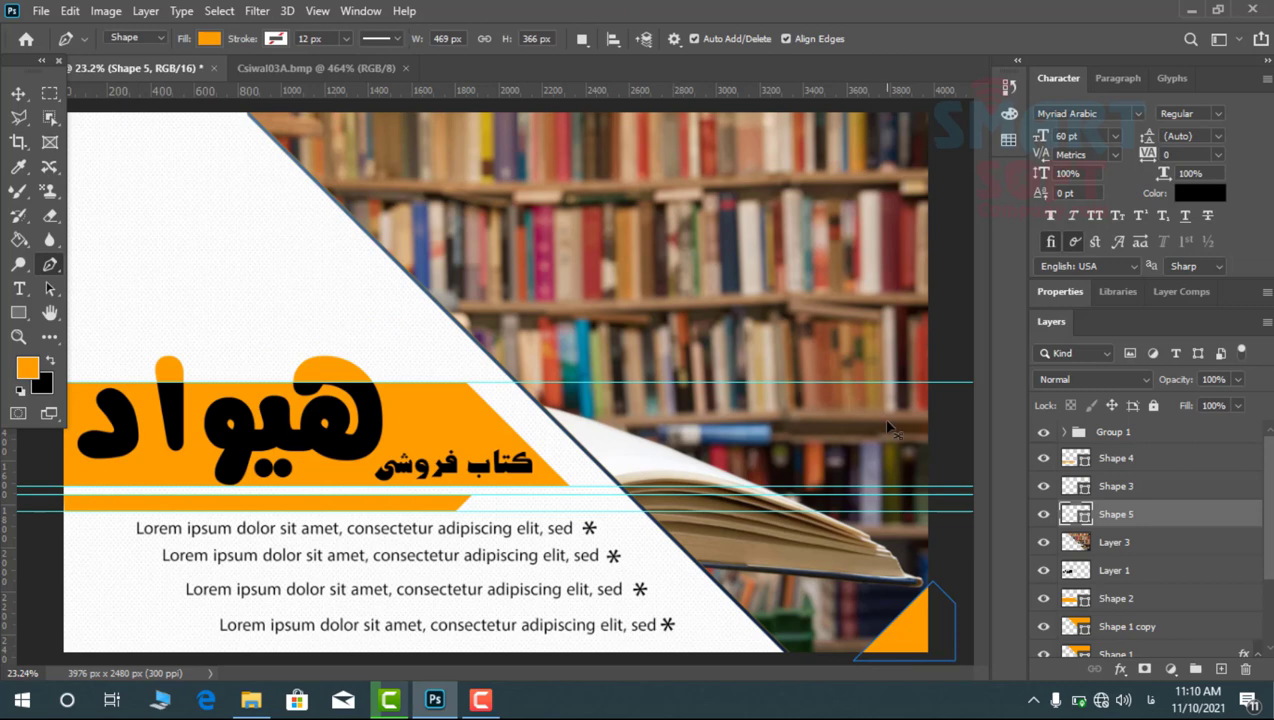
pyautogui.click(20, 93)
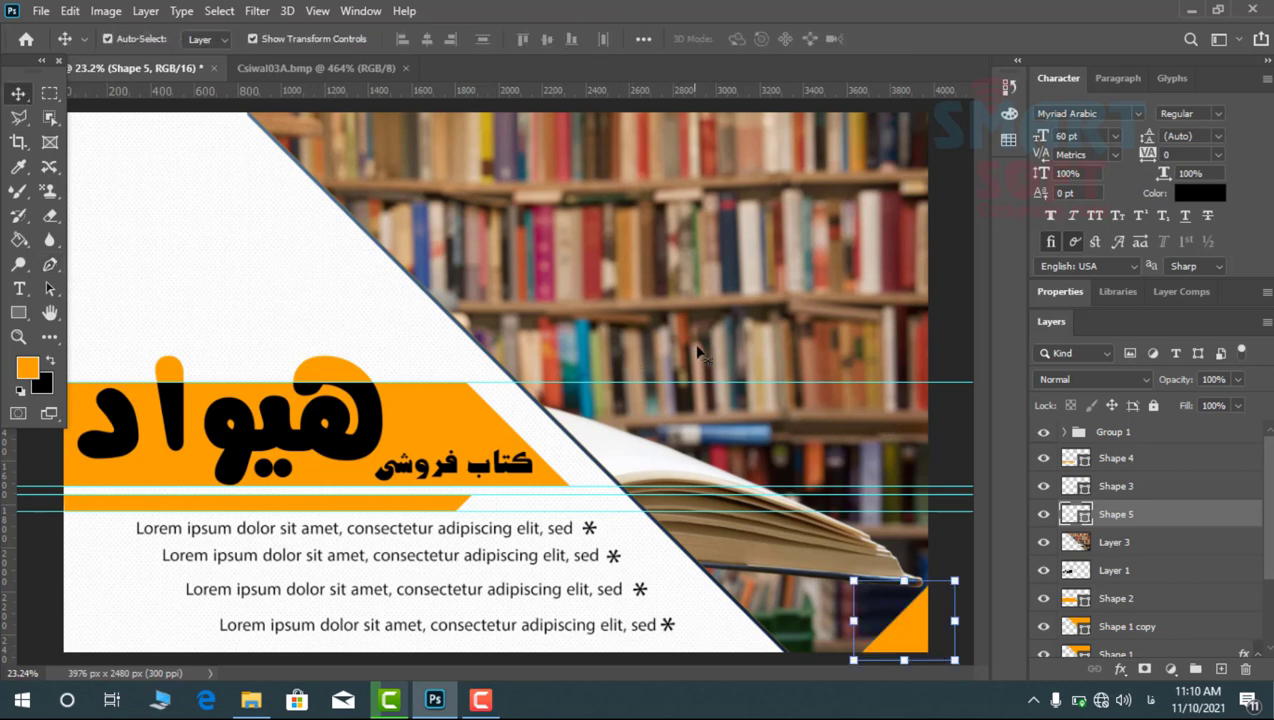